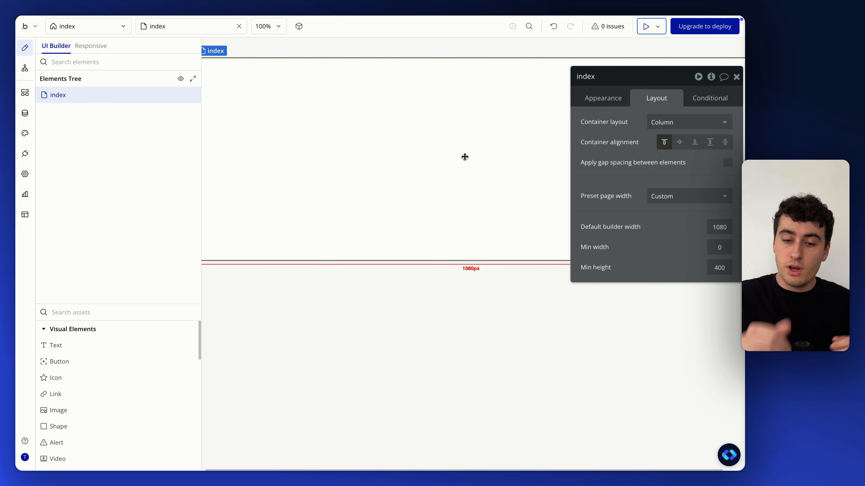
# Copy the Multi Step Form 3 component from the Forms category of the component library and paste it onto the index page.
pyautogui.click(721, 449)
pyautogui.moveTo(677, 295)
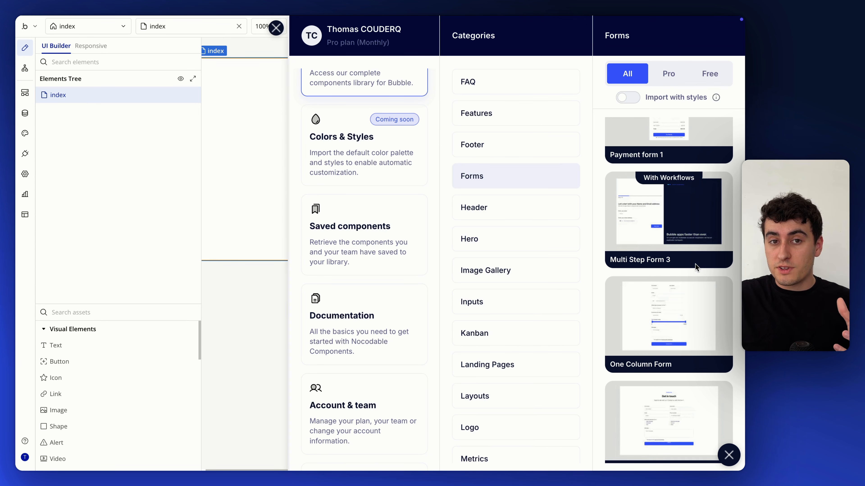
pyautogui.moveTo(692, 224)
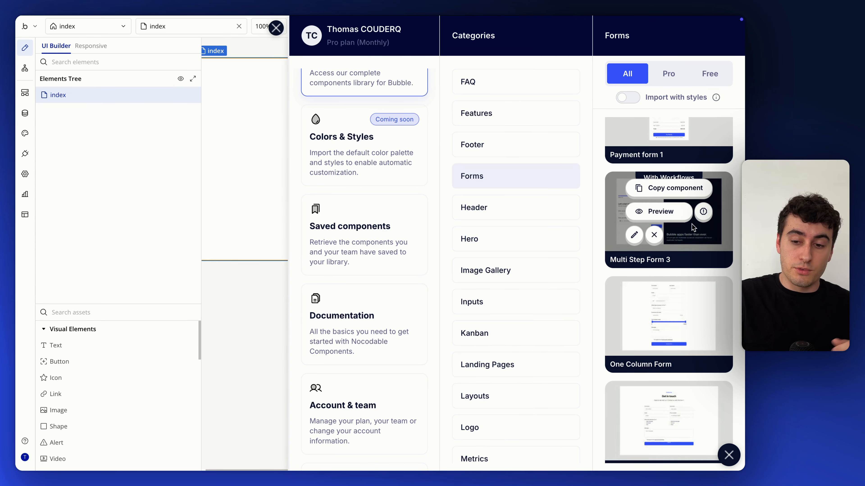
pyautogui.click(670, 195)
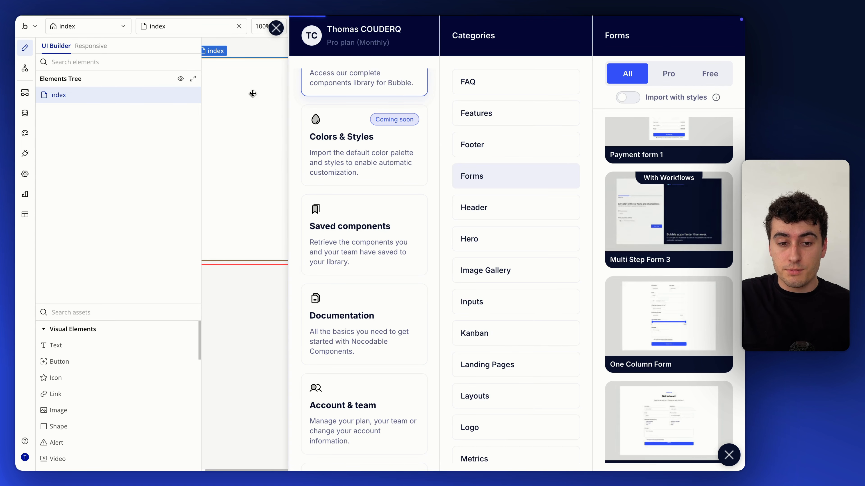
pyautogui.rightClick(279, 93)
pyautogui.moveTo(375, 172)
pyautogui.click(413, 172)
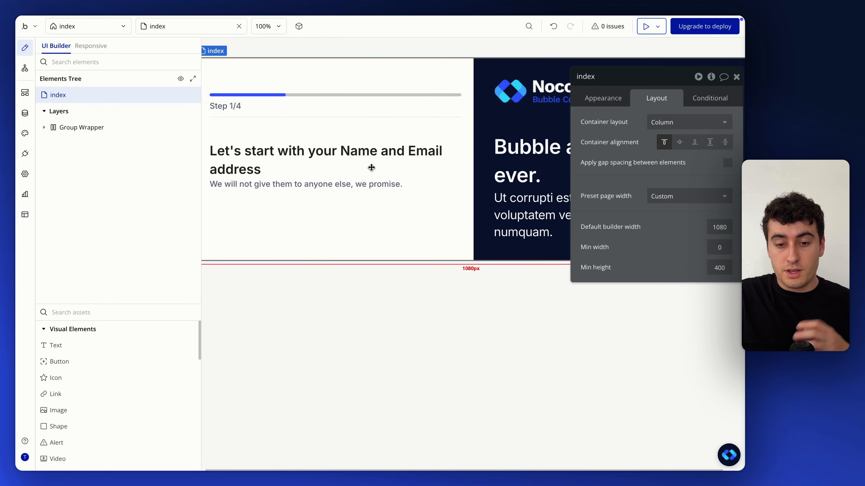
# Expand Group Wrapper and Group Form Container in the elements tree and toggle the editor visibility of Group Step 1.
pyautogui.click(71, 129)
pyautogui.click(44, 127)
pyautogui.click(54, 147)
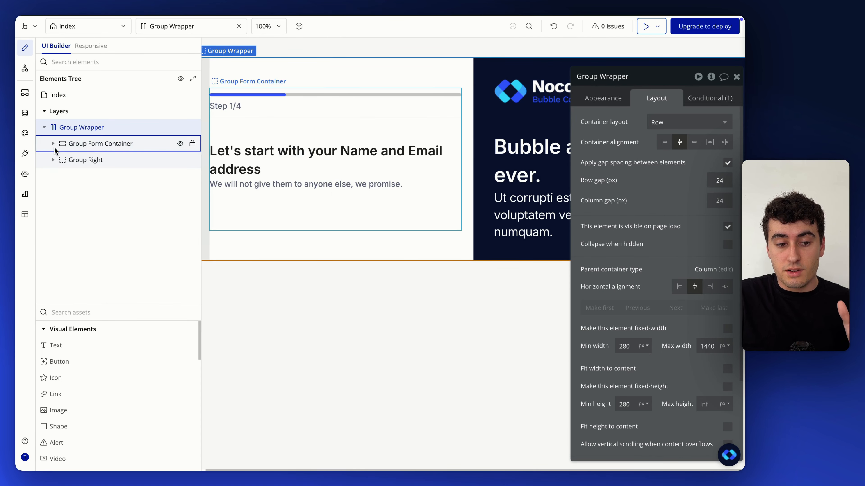
pyautogui.click(53, 144)
pyautogui.click(175, 193)
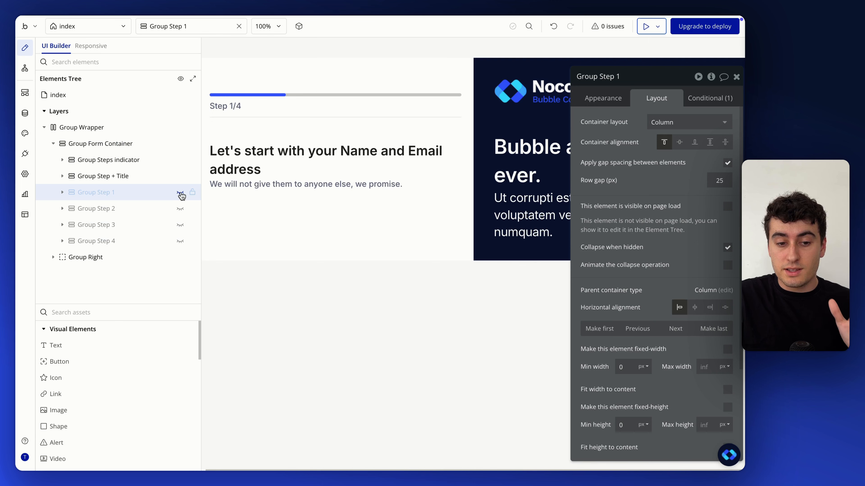
pyautogui.click(180, 193)
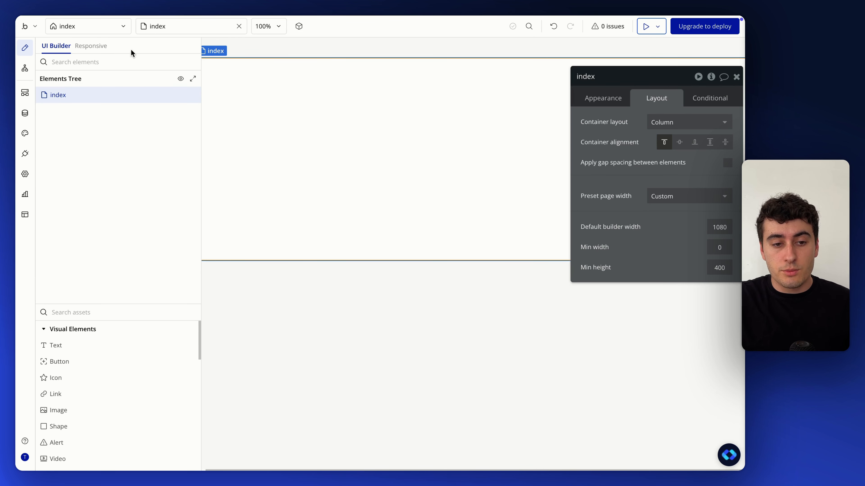
# Create a new web page named multi-step-form and set its container layout to Column.
pyautogui.click(121, 26)
pyautogui.click(272, 52)
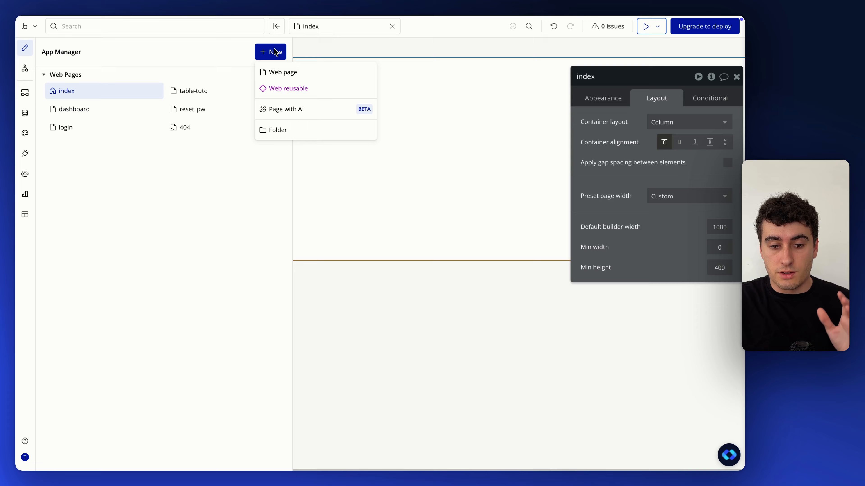
pyautogui.click(288, 71)
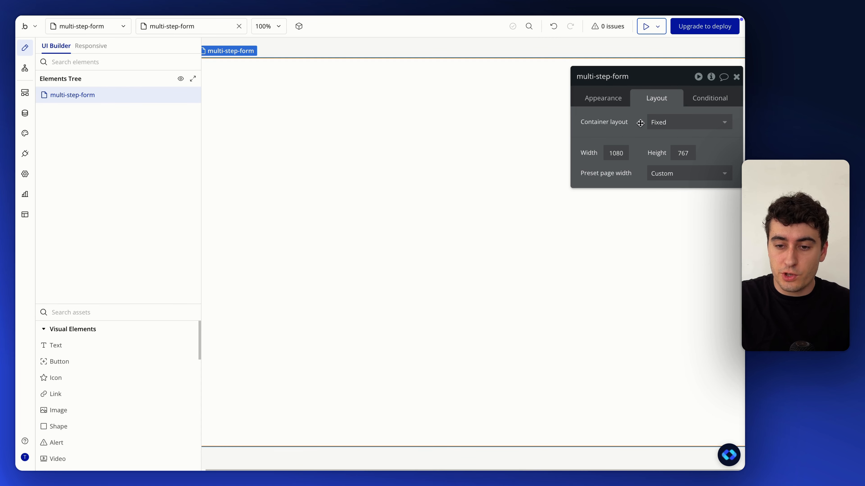
pyautogui.click(652, 125)
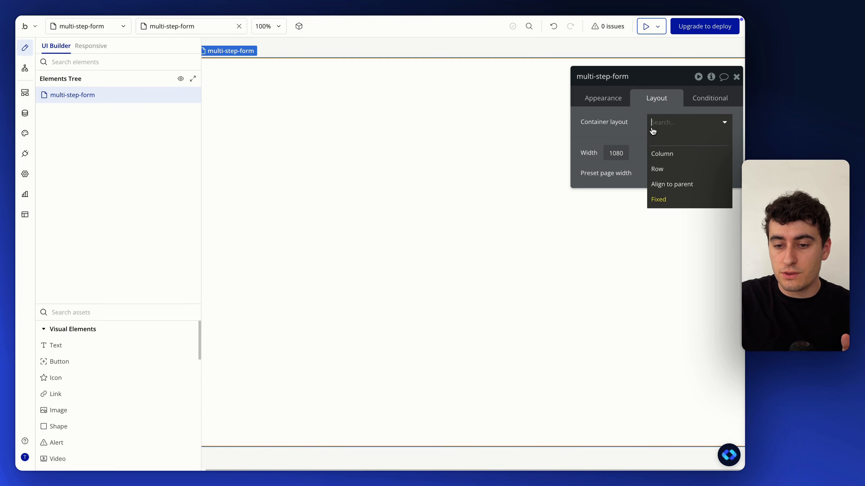
pyautogui.click(657, 153)
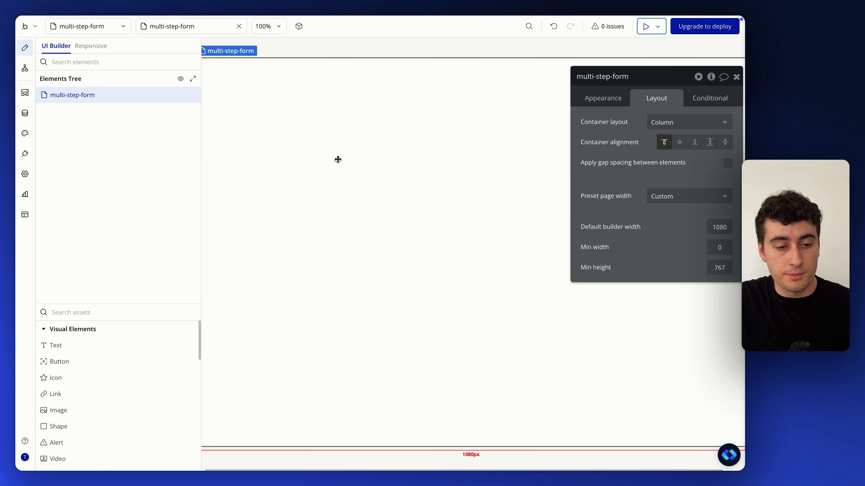
# Add a group to the multi-step-form page and rename it Group Main Container.
pyautogui.write('gro')
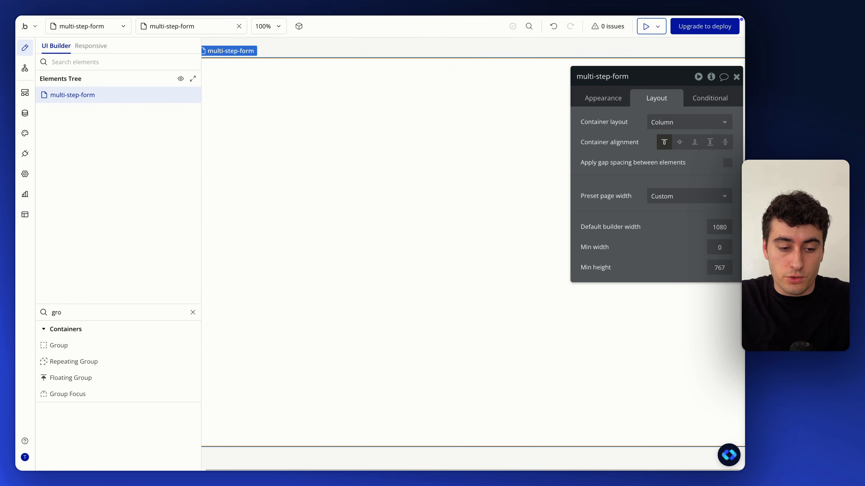
pyautogui.moveTo(93, 345); pyautogui.dragTo(342, 272)
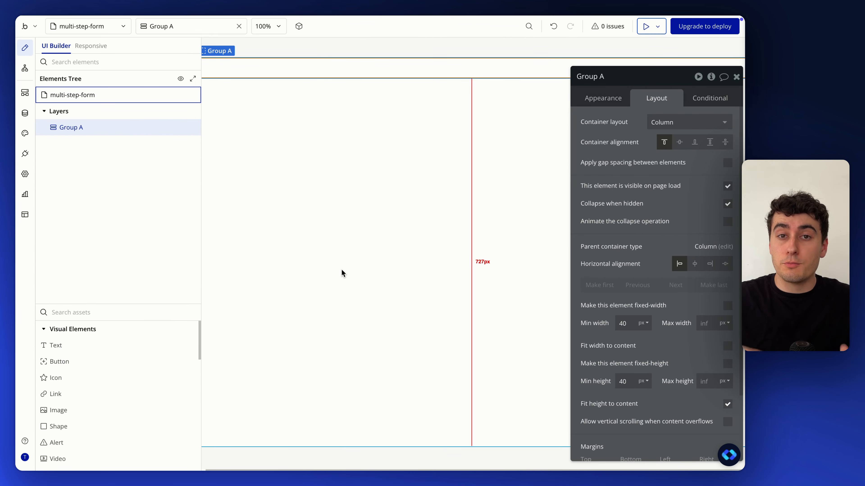
pyautogui.click(619, 78)
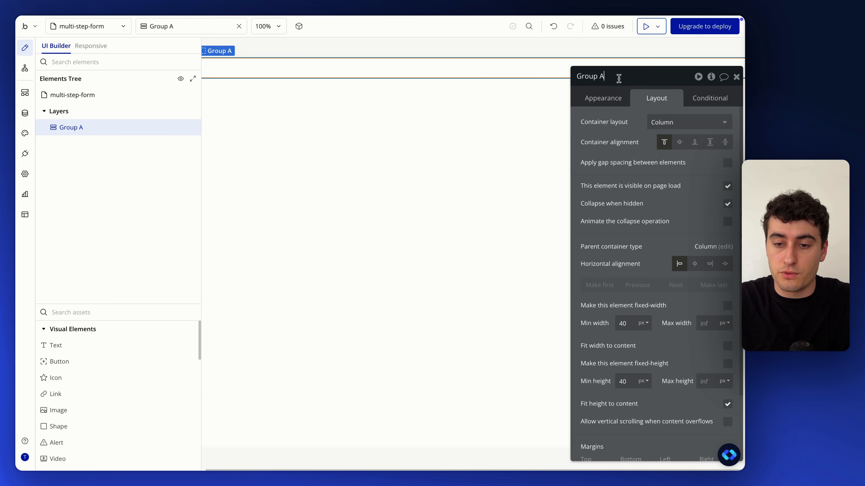
pyautogui.write('Main Cont')
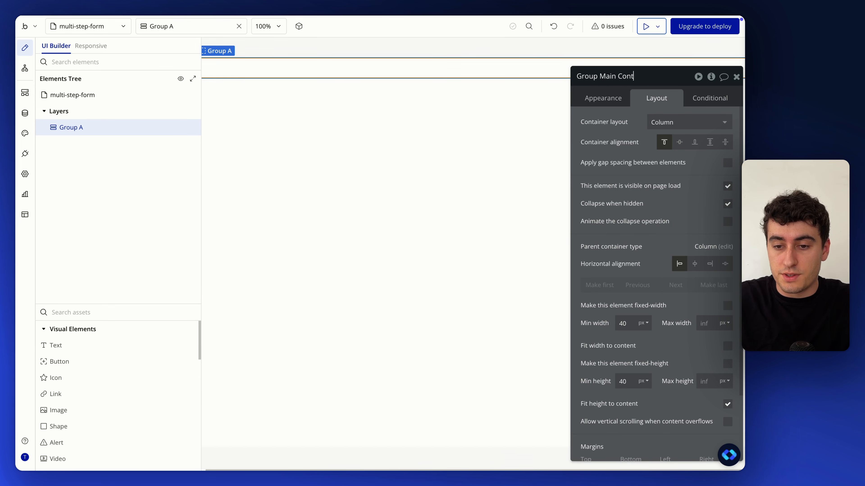
pyautogui.write('ainer')
# Set Group Main Container's max width to 800 px and center it horizontally.
pyautogui.moveTo(621, 184); pyautogui.dragTo(489, 150)
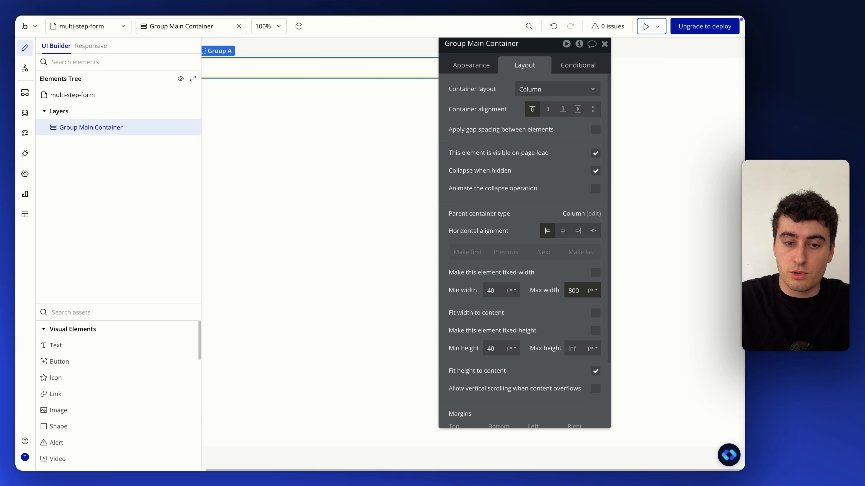
pyautogui.click(562, 238)
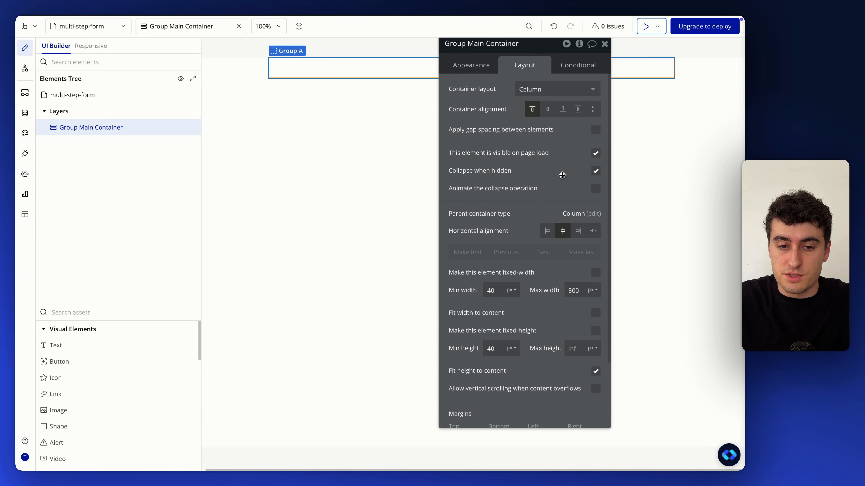
pyautogui.moveTo(562, 175); pyautogui.dragTo(111, 252)
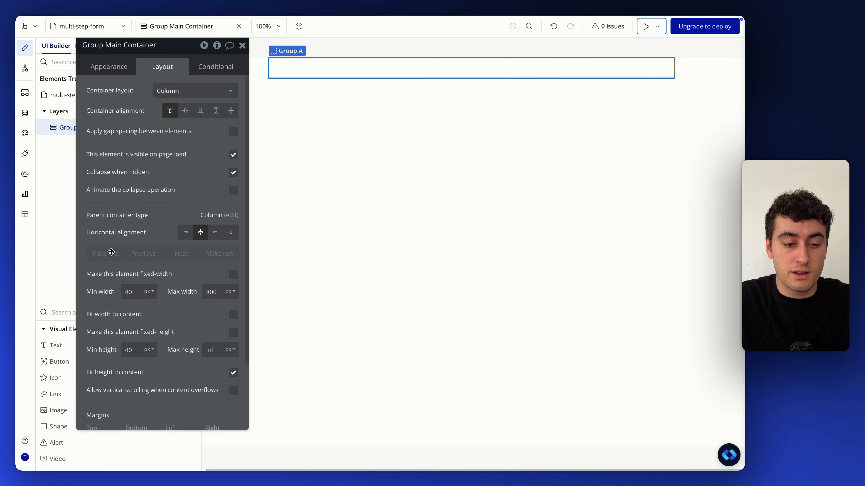
# Set Group Main Container's top and bottom padding to 48 px each.
pyautogui.scroll(-3, 146, 303)
pyautogui.click(100, 358)
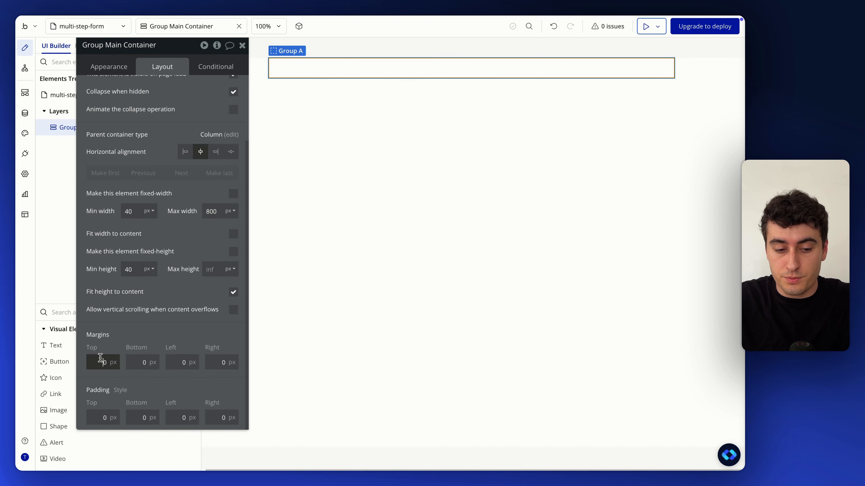
pyautogui.click(98, 412)
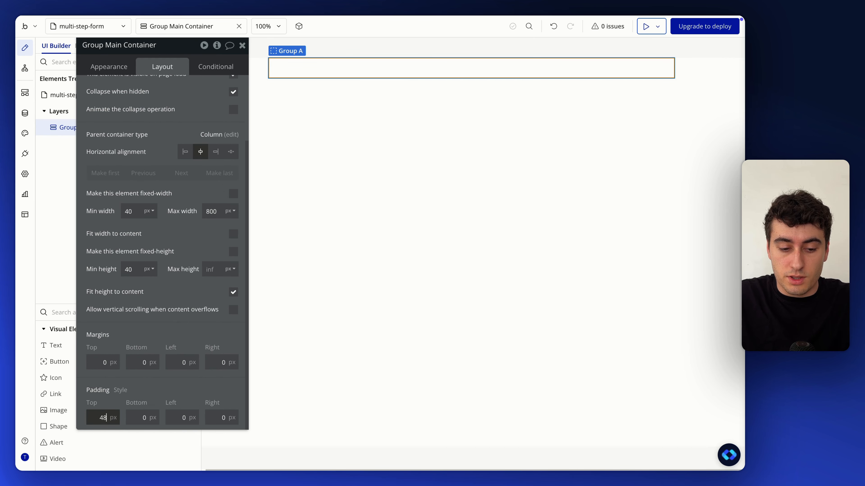
pyautogui.write('48')
pyautogui.press('Return')
pyautogui.click(135, 417)
pyautogui.write('48')
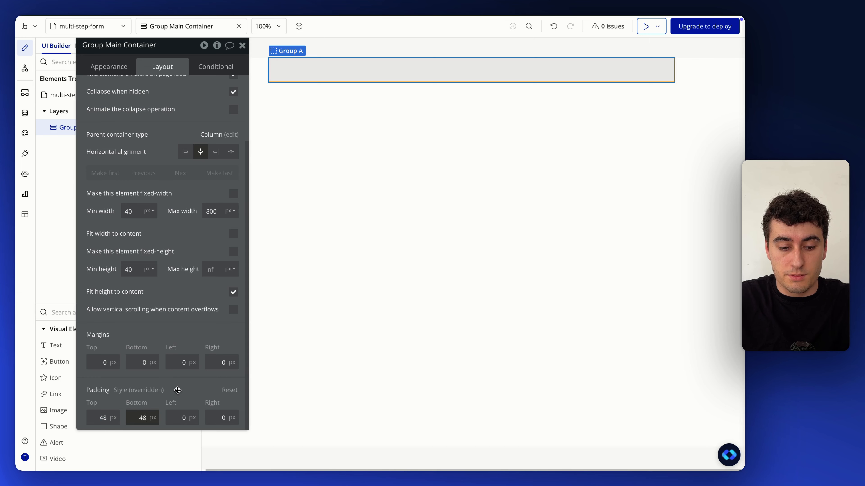
pyautogui.press('Return')
# Add a new group nested inside Group Main Container.
pyautogui.moveTo(167, 390); pyautogui.dragTo(562, 366)
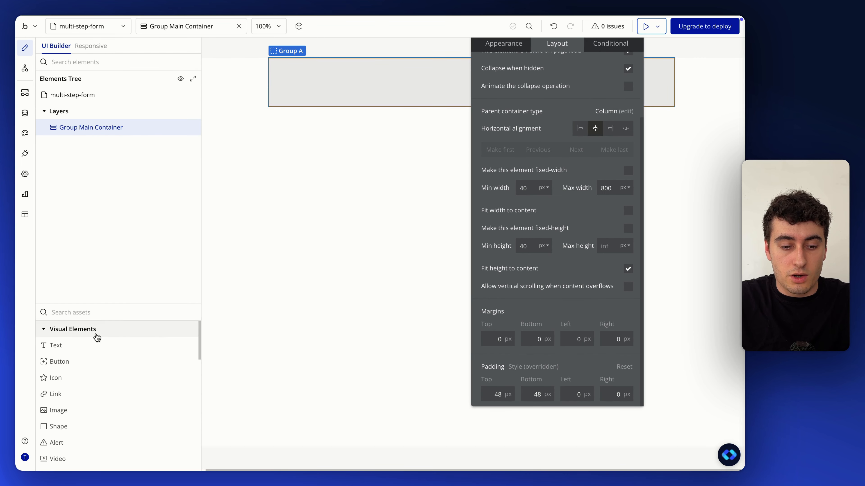
pyautogui.click(115, 316)
pyautogui.write('group')
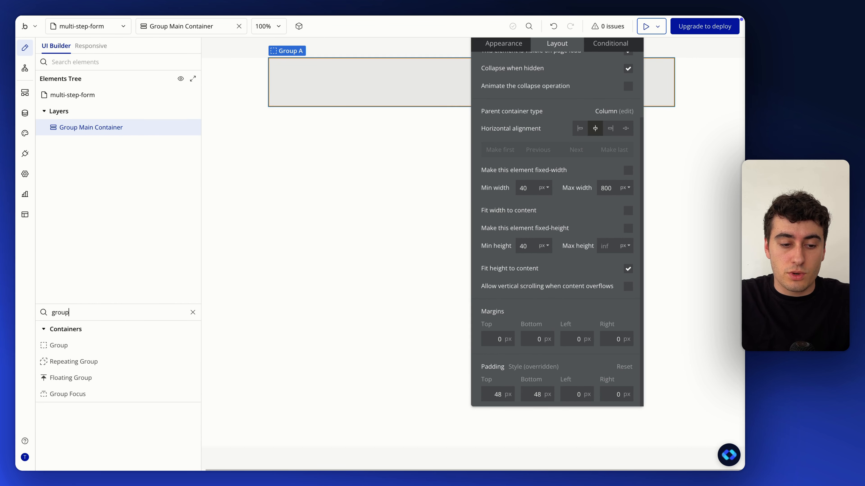
pyautogui.moveTo(85, 346); pyautogui.dragTo(94, 252)
pyautogui.moveTo(136, 139); pyautogui.dragTo(141, 128)
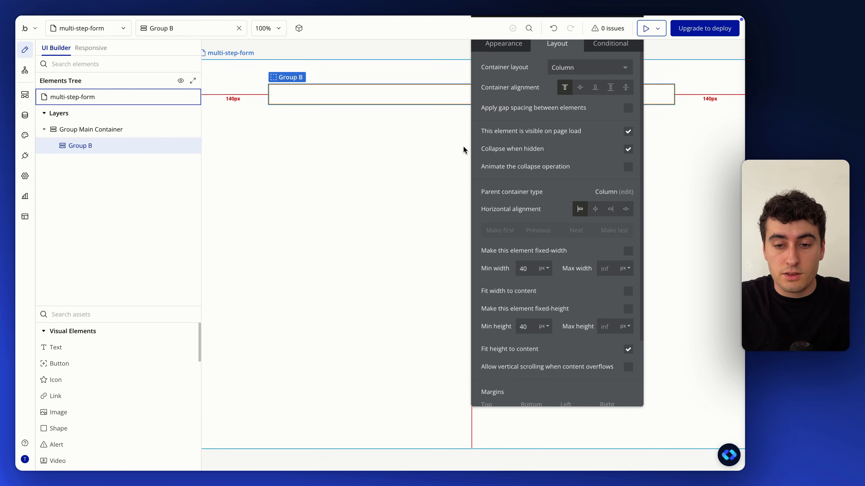
# Rename the nested group as Group FORM Container.
pyautogui.moveTo(527, 108); pyautogui.dragTo(526, 190)
pyautogui.click(515, 108)
pyautogui.write('F')
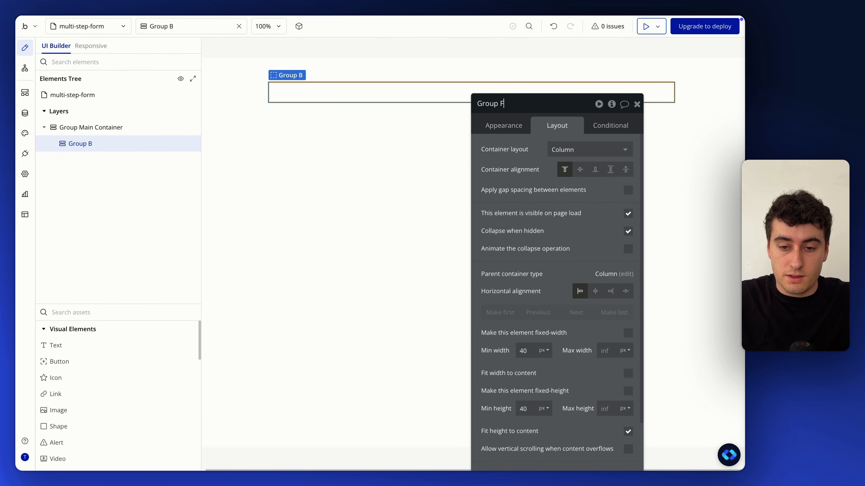
pyautogui.write('ORM')
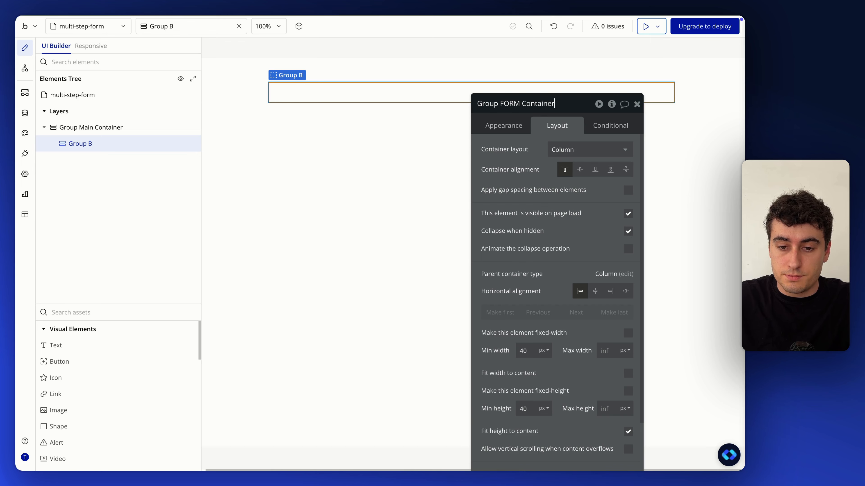
pyautogui.write(' Container')
pyautogui.press('Return')
pyautogui.moveTo(538, 240); pyautogui.dragTo(562, 196)
pyautogui.scroll(-3, 564, 186)
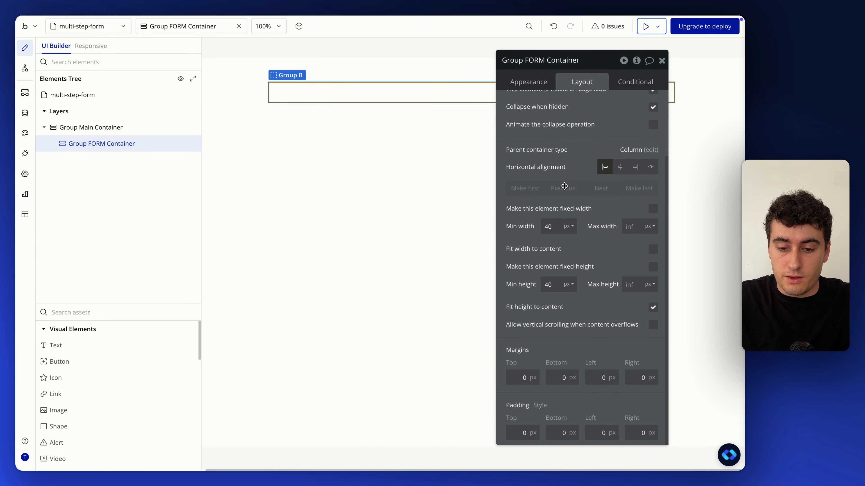
pyautogui.moveTo(587, 331); pyautogui.dragTo(594, 294)
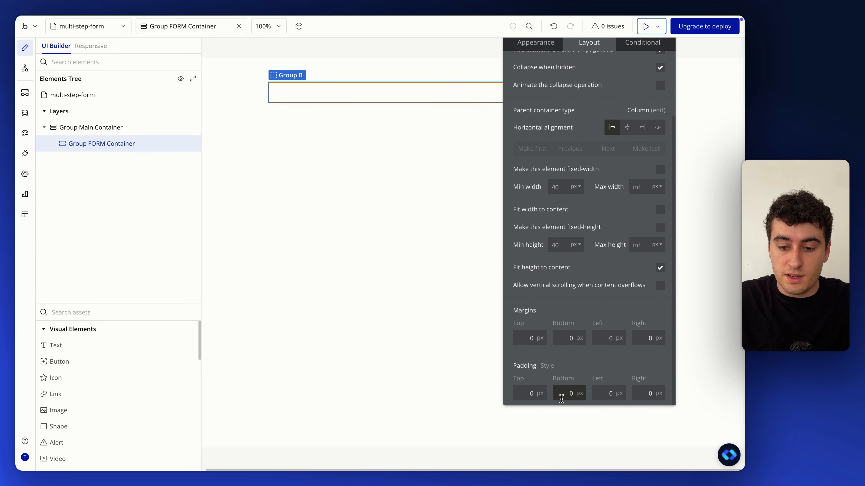
pyautogui.moveTo(591, 248); pyautogui.dragTo(600, 299)
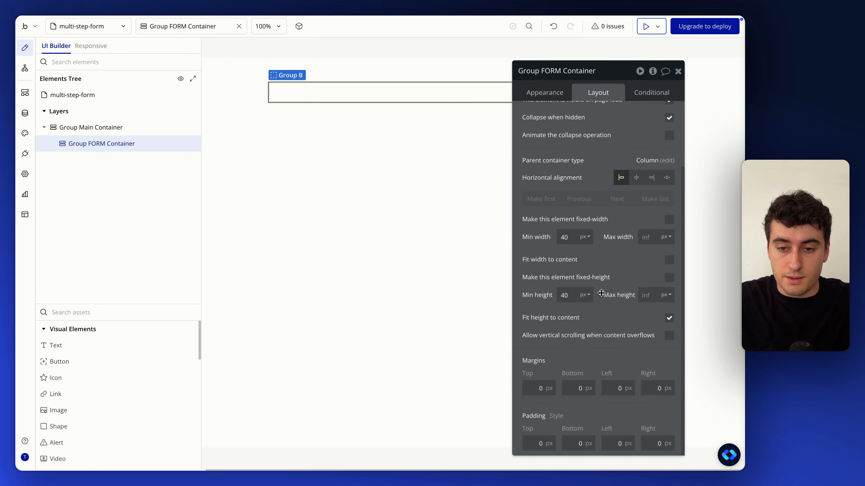
pyautogui.click(556, 94)
# Switch to Figma and examine the layout of the multi-step form design on the Projeto page, focusing on the Step-01 frame.
pyautogui.hotkey('ctrl', 'Up')
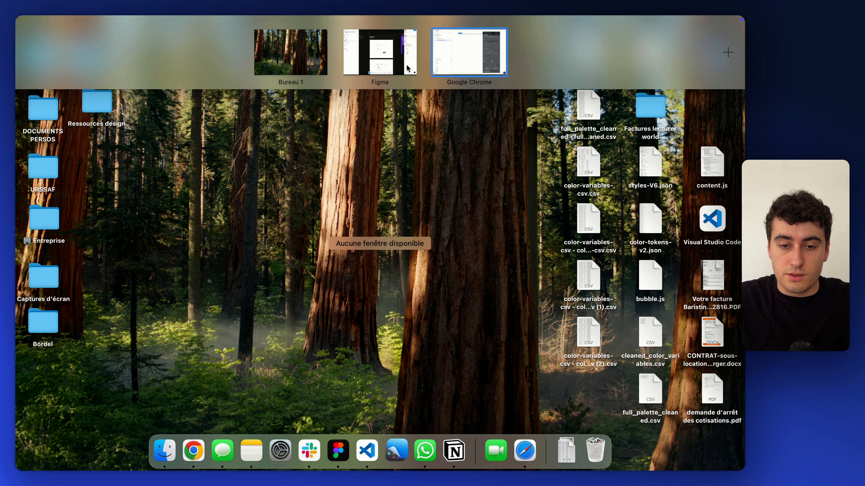
pyautogui.click(408, 68)
pyautogui.scroll(-3, 395, 194)
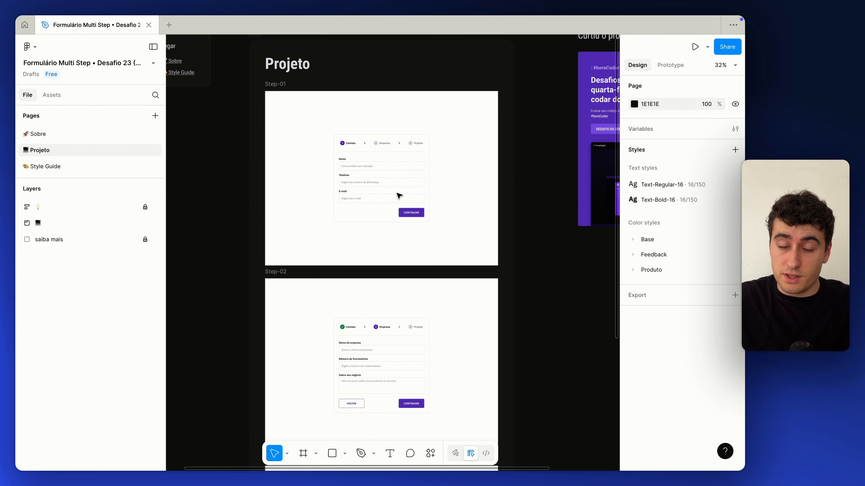
pyautogui.scroll(-3, 377, 155)
pyautogui.scroll(-5, 378, 155)
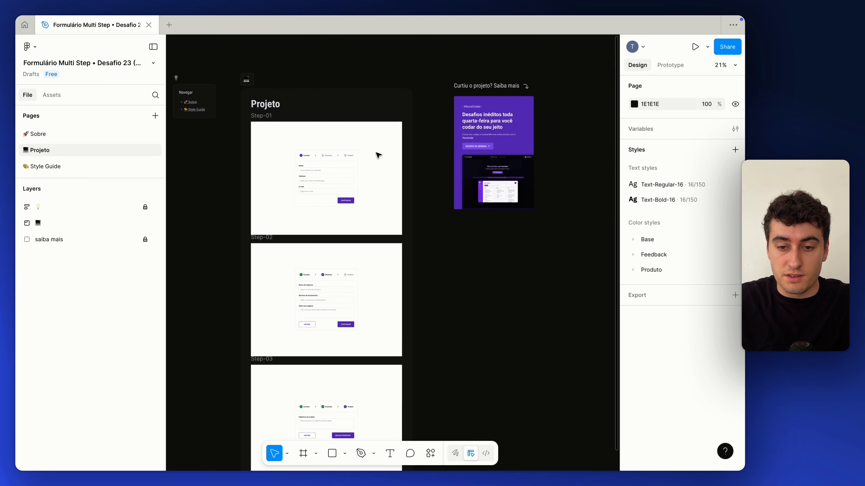
pyautogui.scroll(5, 492, 116)
pyautogui.hscroll(-10, 491, 123)
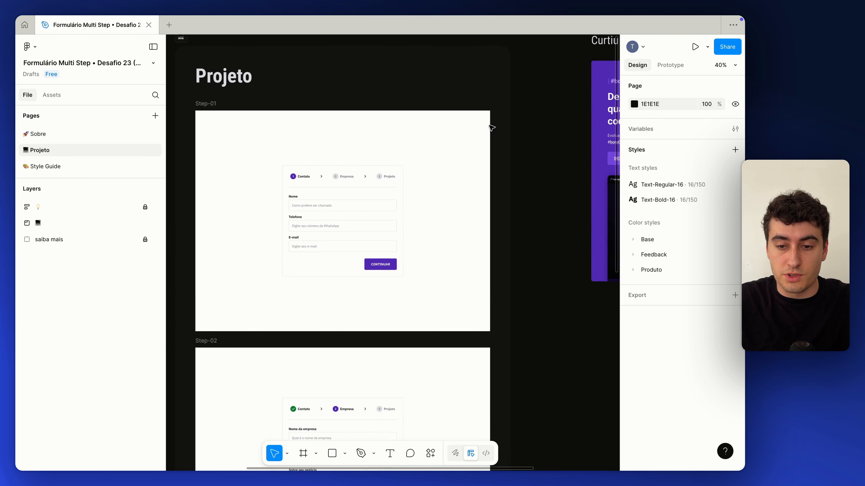
pyautogui.scroll(5, 354, 170)
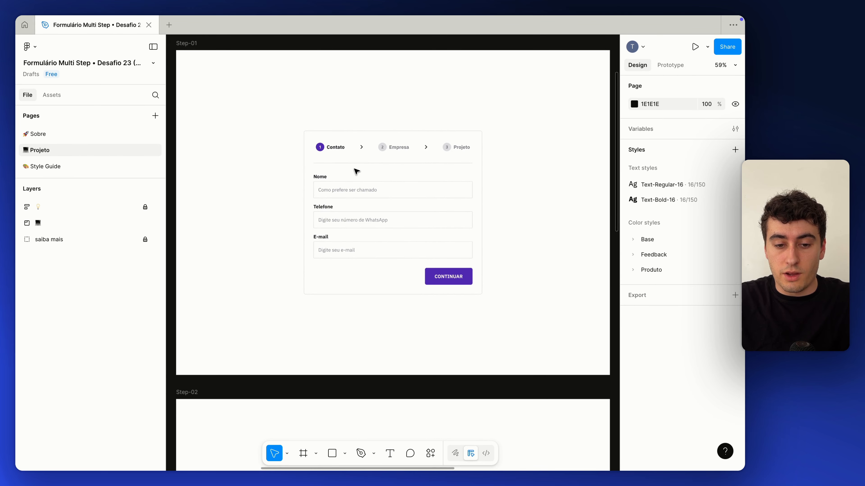
pyautogui.scroll(-5, 357, 171)
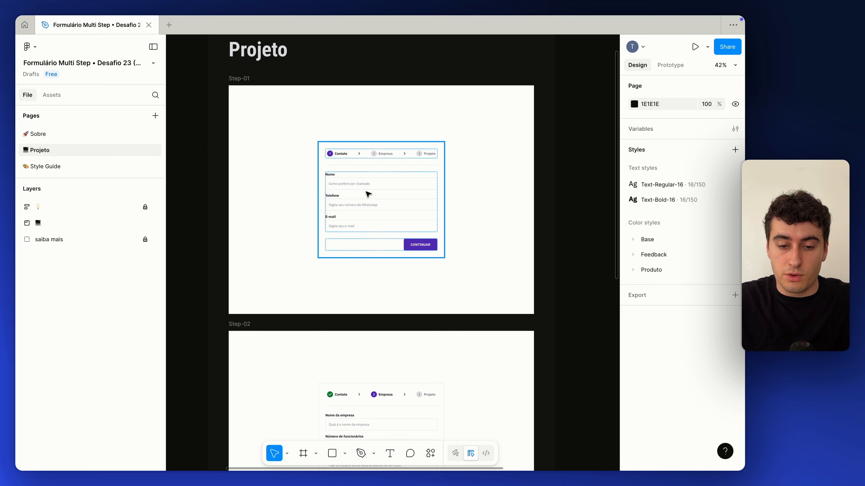
# Examine the inputs block of the Step-01 card and the form cards in the Step-02 and Step-03 frames.
pyautogui.scroll(-3, 368, 194)
pyautogui.doubleClick(370, 161)
pyautogui.scroll(-2, 370, 158)
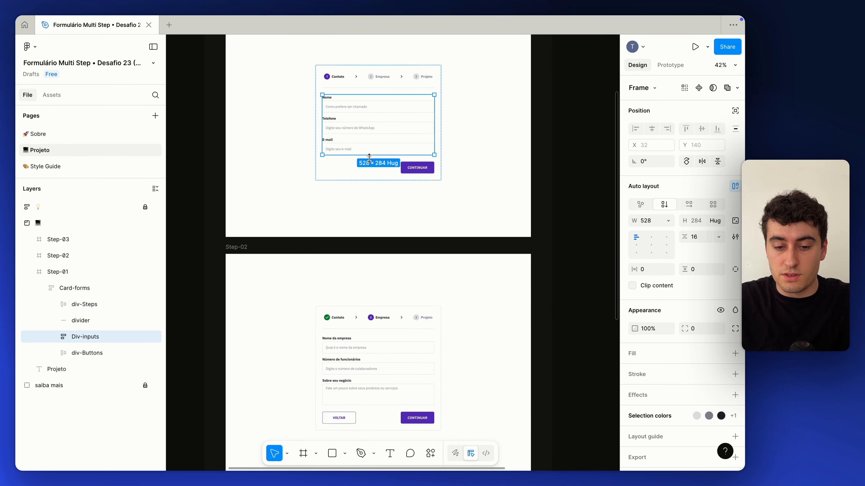
pyautogui.scroll(-3, 370, 156)
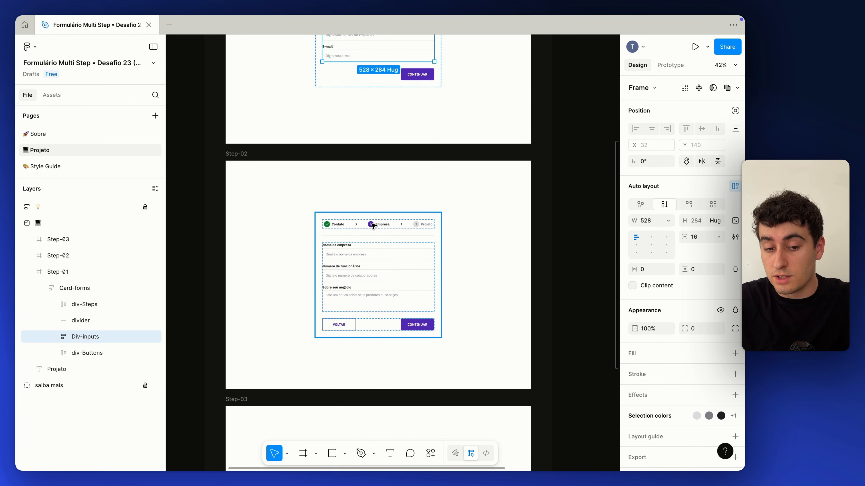
pyautogui.scroll(-2, 373, 222)
pyautogui.scroll(-2, 378, 181)
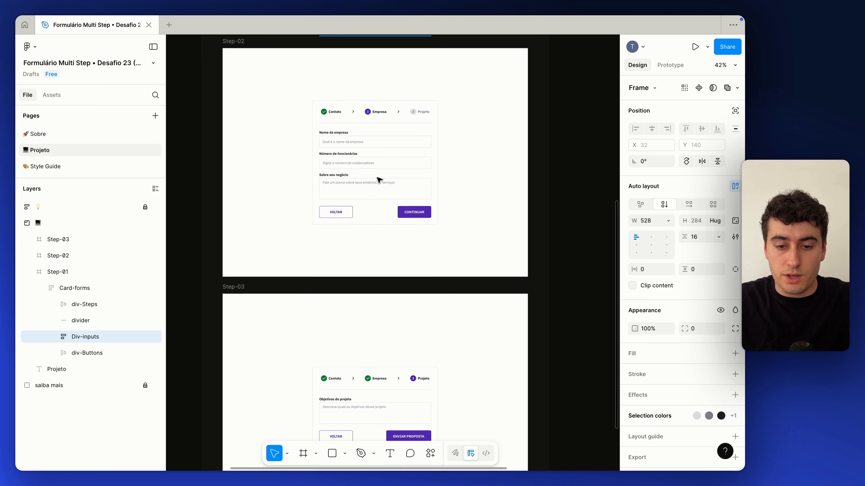
pyautogui.click(379, 132)
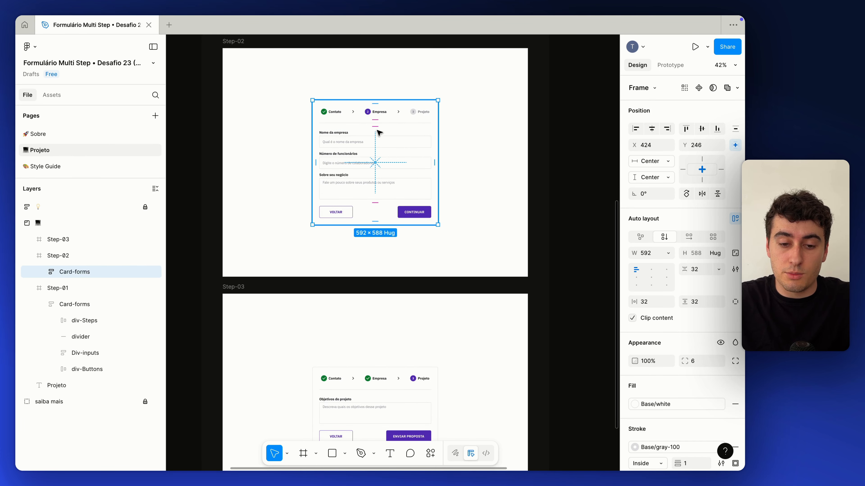
pyautogui.scroll(-5, 380, 136)
pyautogui.click(333, 240)
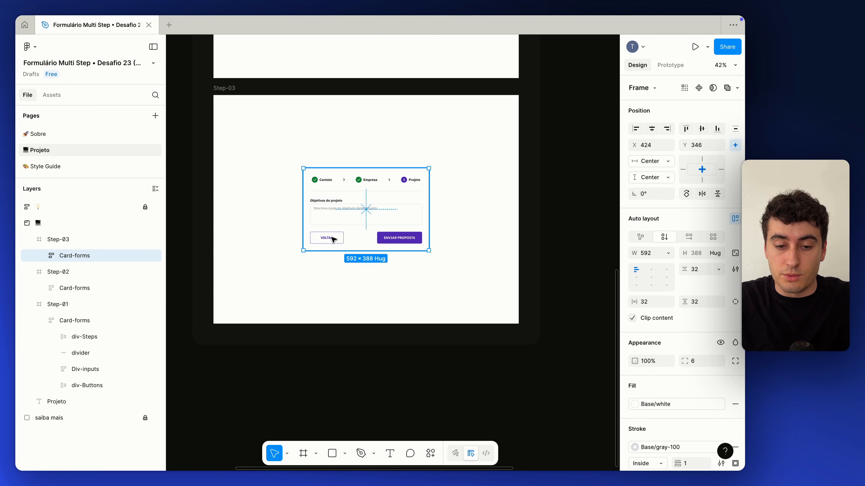
# Inspect the VOLTAR and ENVIAR PROPOSTA buttons in the Step-03 card and compare them with the Step-02 card.
pyautogui.doubleClick(333, 239)
pyautogui.scroll(5, 333, 240)
pyautogui.doubleClick(342, 240)
pyautogui.scroll(-2, 342, 241)
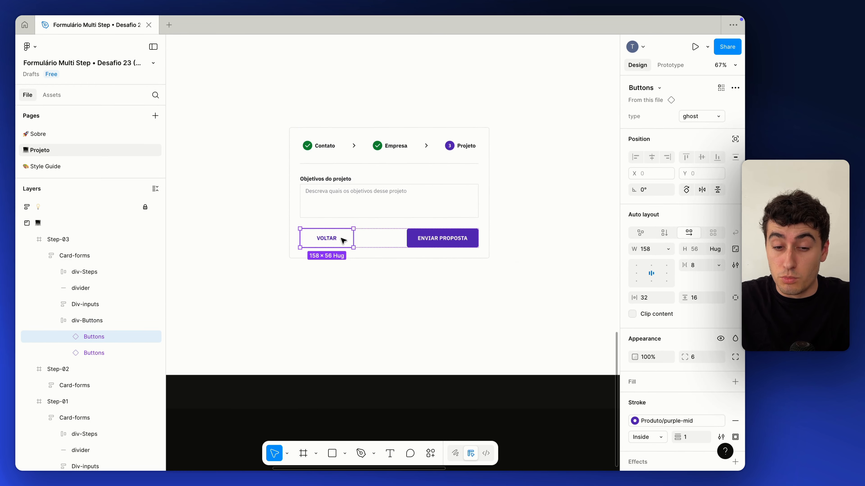
pyautogui.click(443, 238)
pyautogui.scroll(-3, 456, 242)
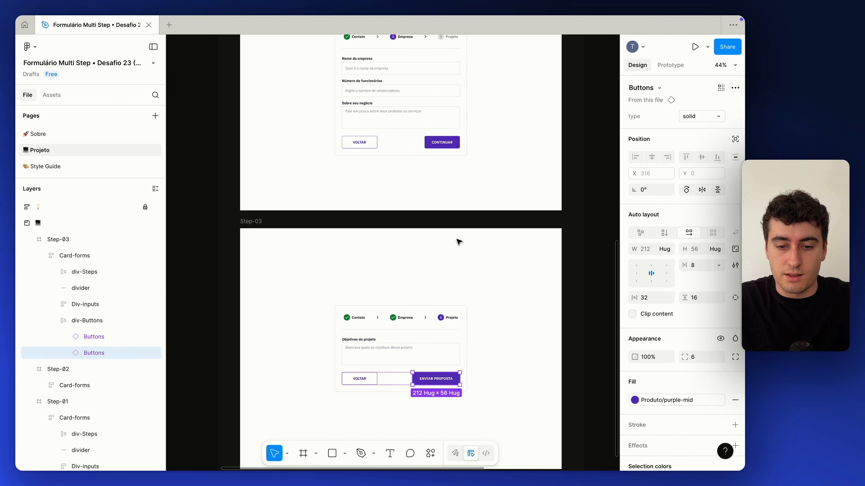
pyautogui.click(452, 148)
pyautogui.scroll(10, 446, 197)
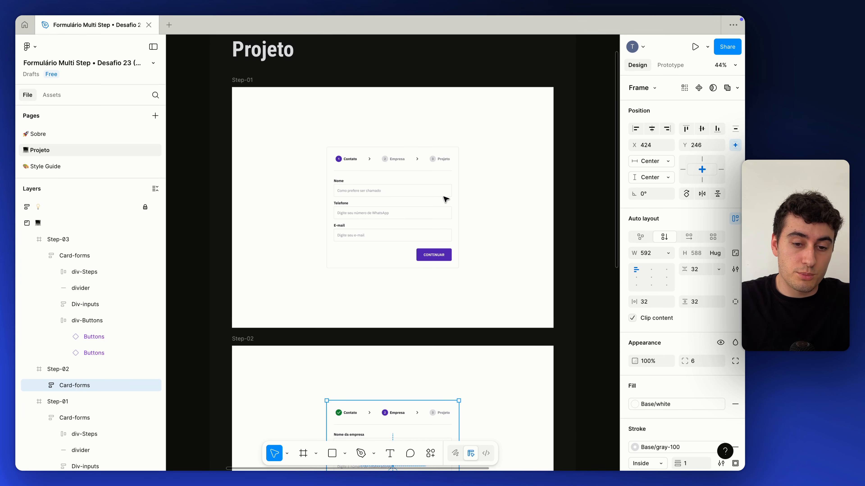
# Inspect the Step-01 card's inputs, div-Steps progress indicator and outer border corner up close.
pyautogui.doubleClick(392, 197)
pyautogui.click(467, 192)
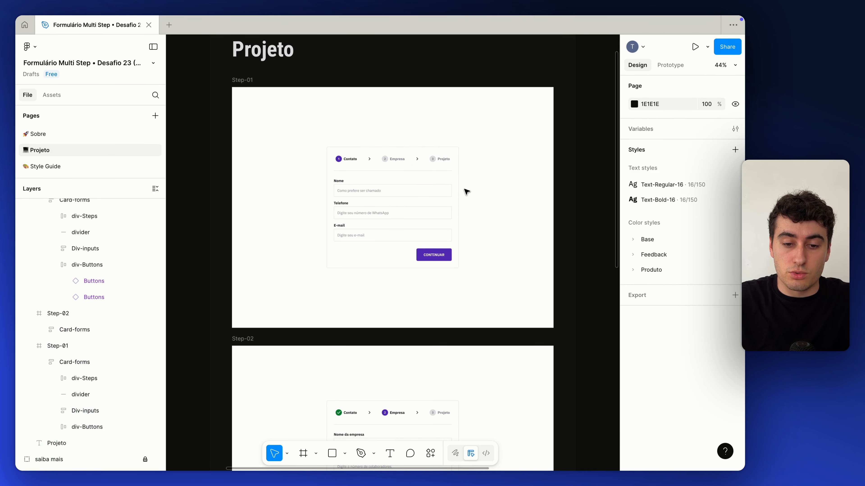
pyautogui.click(380, 161)
pyautogui.click(366, 156)
pyautogui.scroll(5, 367, 158)
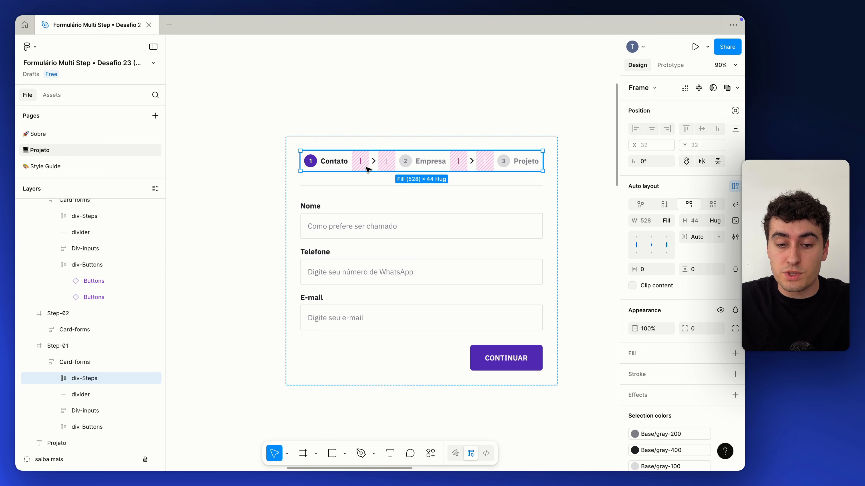
pyautogui.scroll(-3, 367, 169)
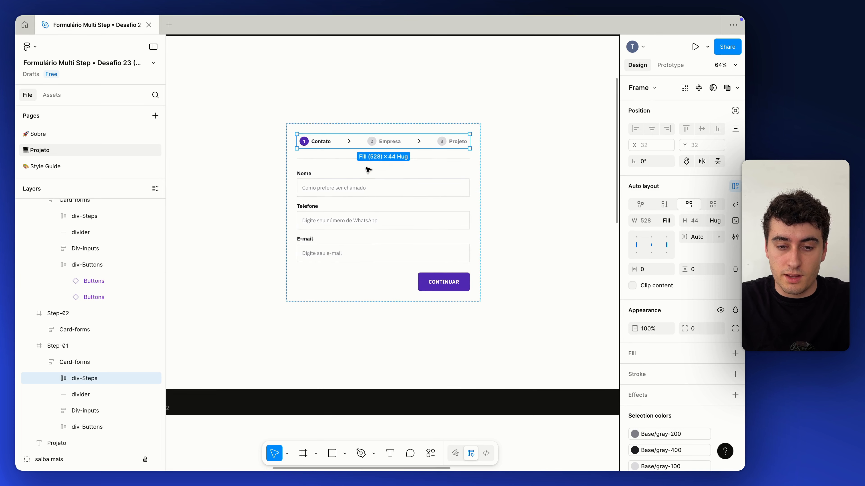
pyautogui.click(232, 137)
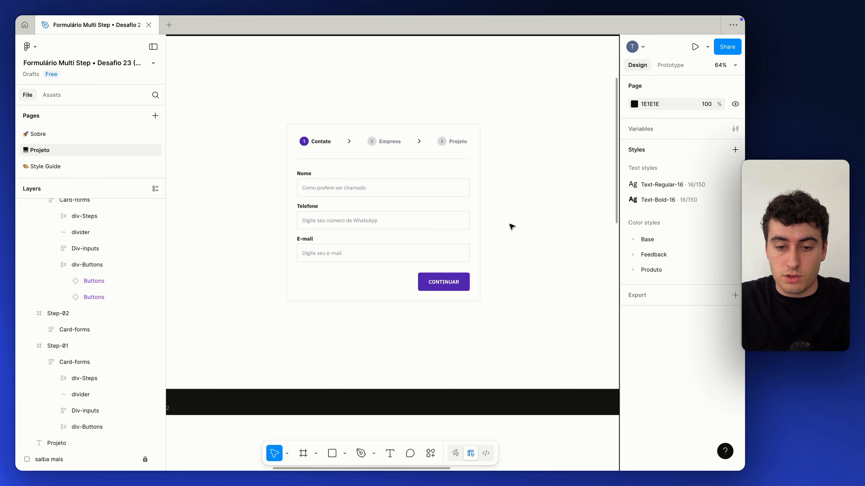
pyautogui.click(480, 138)
pyautogui.scroll(5, 481, 137)
pyautogui.click(502, 131)
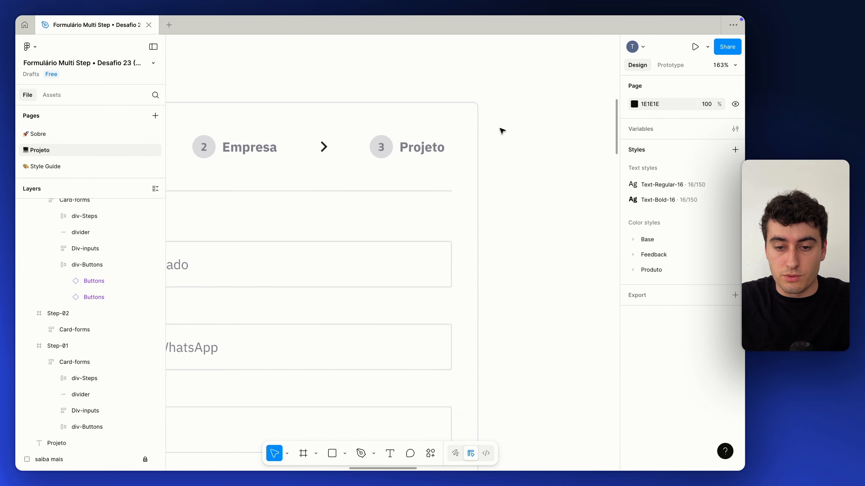
pyautogui.scroll(-5, 473, 207)
pyautogui.scroll(-1, 474, 213)
# Switch to Bubble in Google Chrome and give Group FORM Container a flat color background of #FFFFFF.
pyautogui.hotkey('ctrl', 'Up')
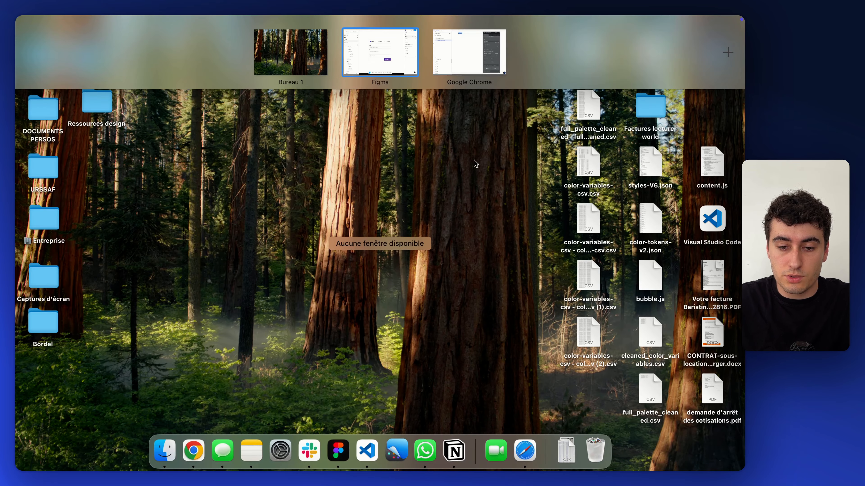
pyautogui.click(455, 54)
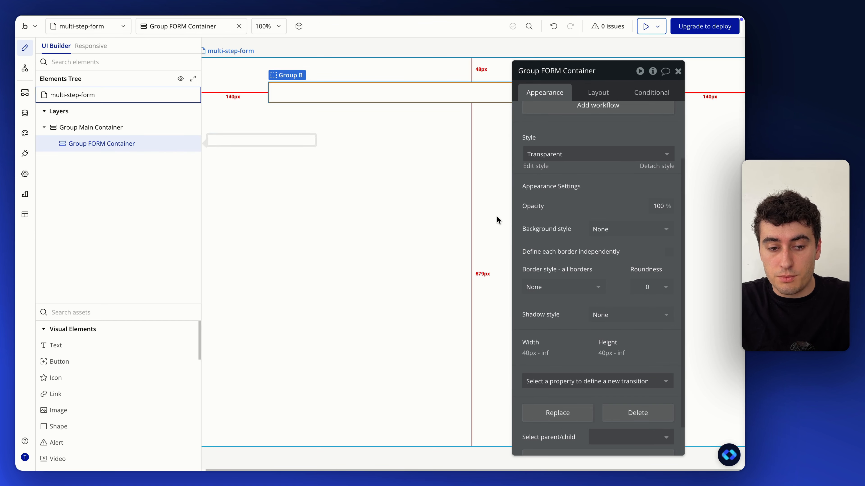
pyautogui.click(627, 227)
pyautogui.click(627, 276)
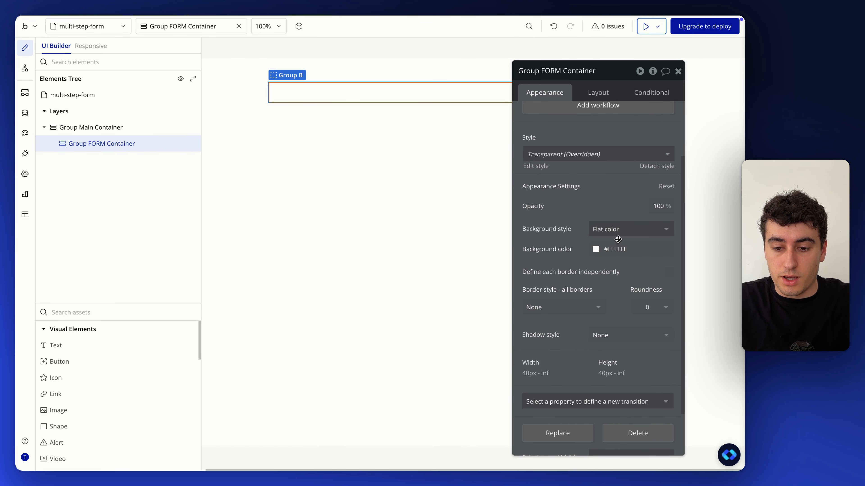
# Give Group FORM Container a solid border in the secondary-200 color with a roundness of 16.
pyautogui.scroll(-1, 573, 274)
pyautogui.scroll(-2, 574, 275)
pyautogui.click(573, 249)
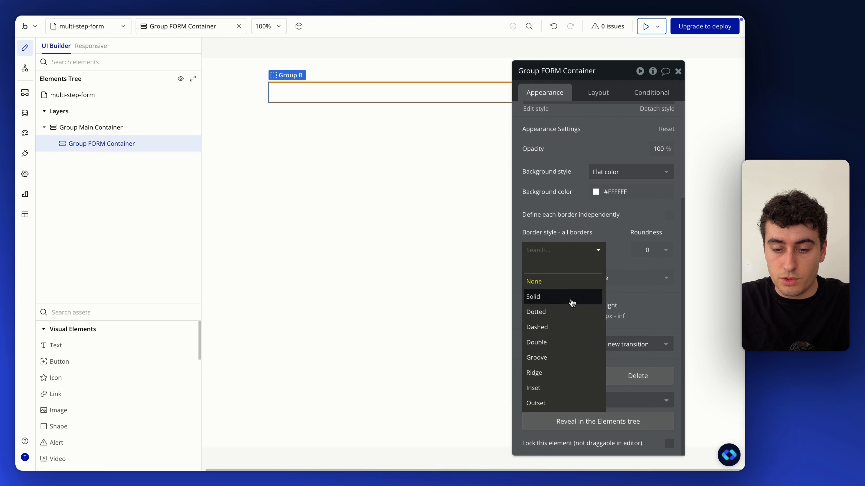
pyautogui.click(571, 298)
pyautogui.click(569, 292)
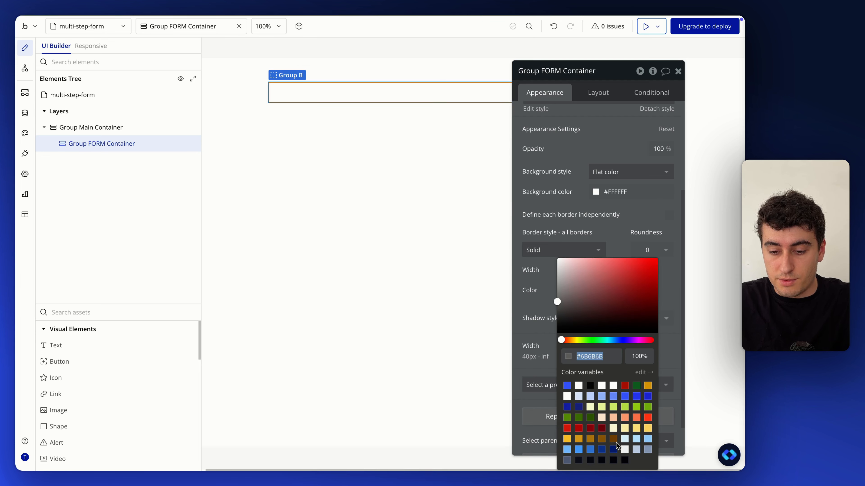
pyautogui.click(635, 450)
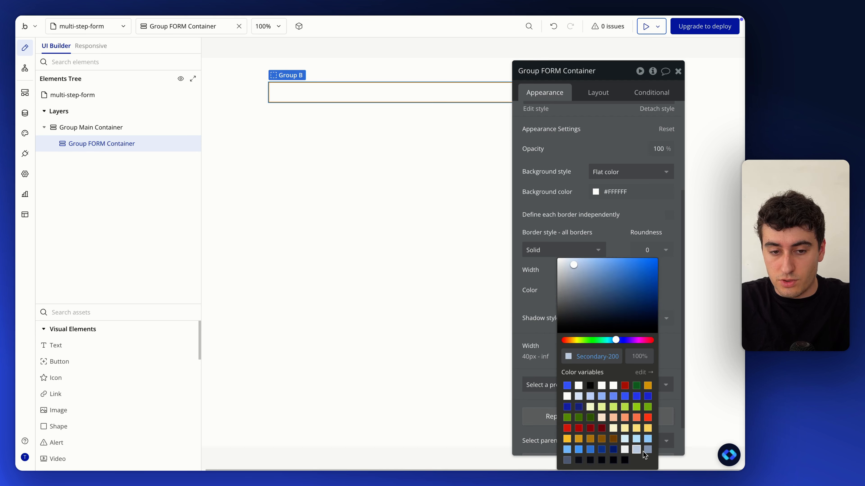
pyautogui.click(573, 218)
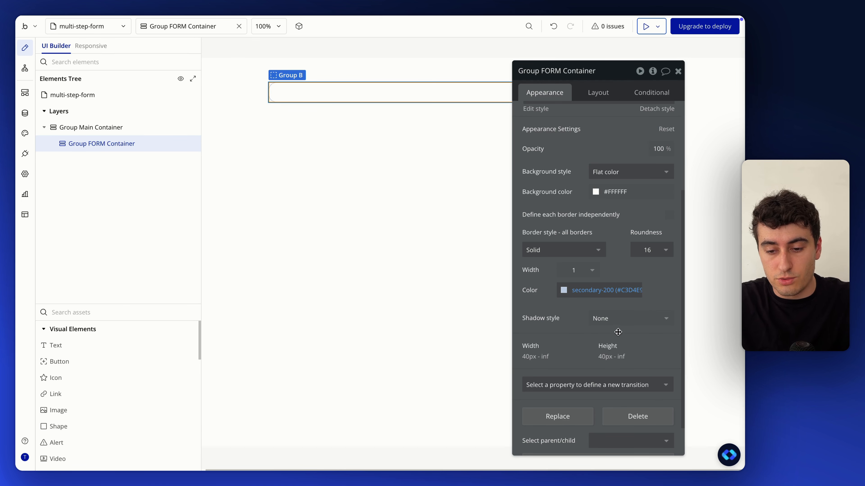
# Add an Outset shadow to Group FORM Container with horizontal offset 0, vertical offset 1 and blur radius 2.
pyautogui.click(621, 323)
pyautogui.click(625, 365)
pyautogui.scroll(-3, 622, 342)
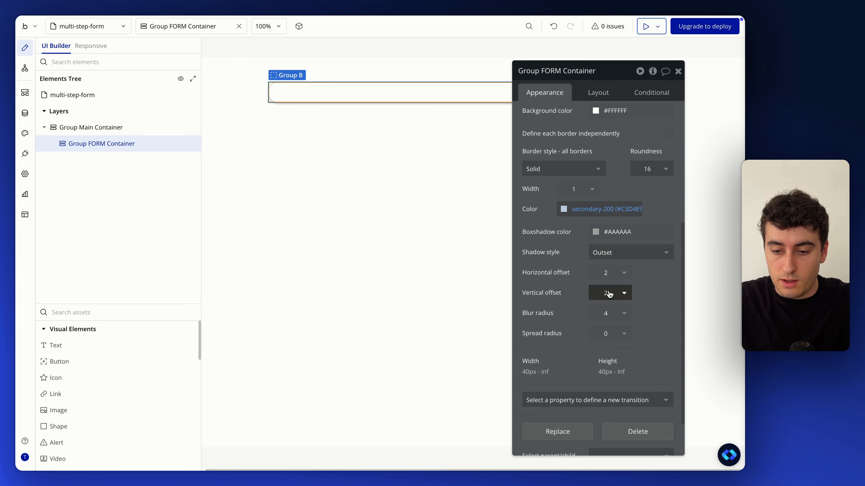
pyautogui.click(608, 272)
pyautogui.write('0')
pyautogui.click(606, 293)
pyautogui.write('1')
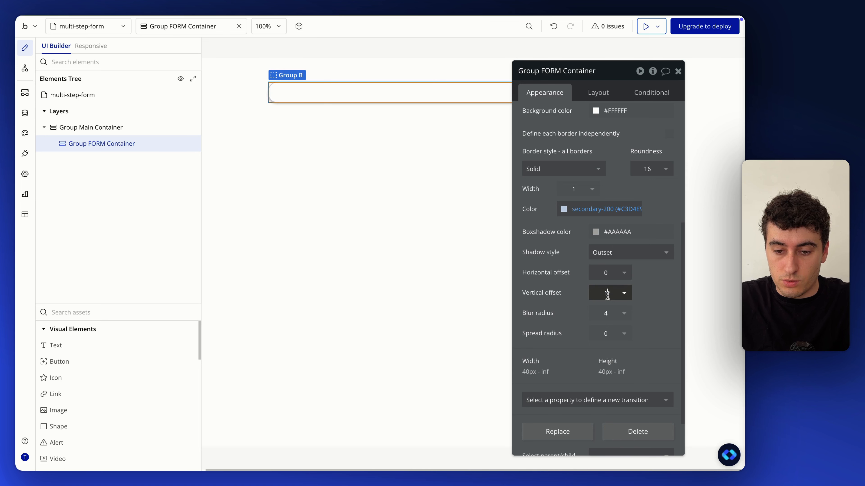
pyautogui.click(607, 314)
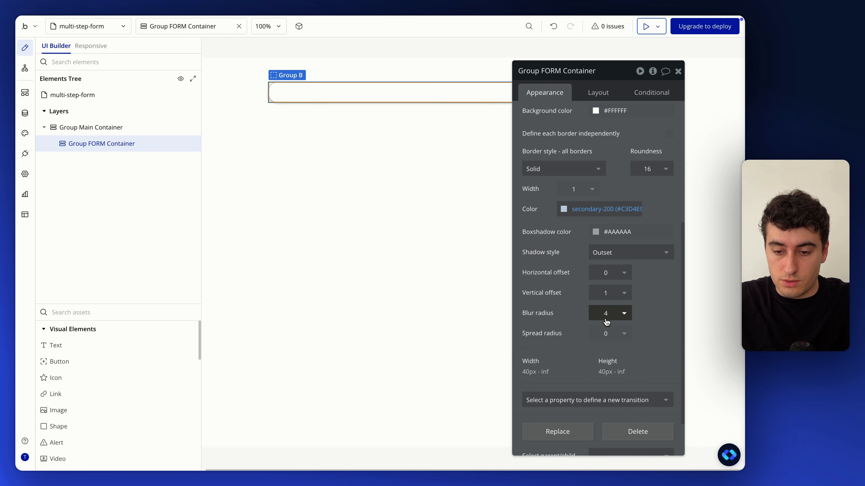
# Set the box shadow color of Group FORM Container to #000000 at 10% opacity.
pyautogui.click(602, 232)
pyautogui.moveTo(632, 287); pyautogui.dragTo(565, 340)
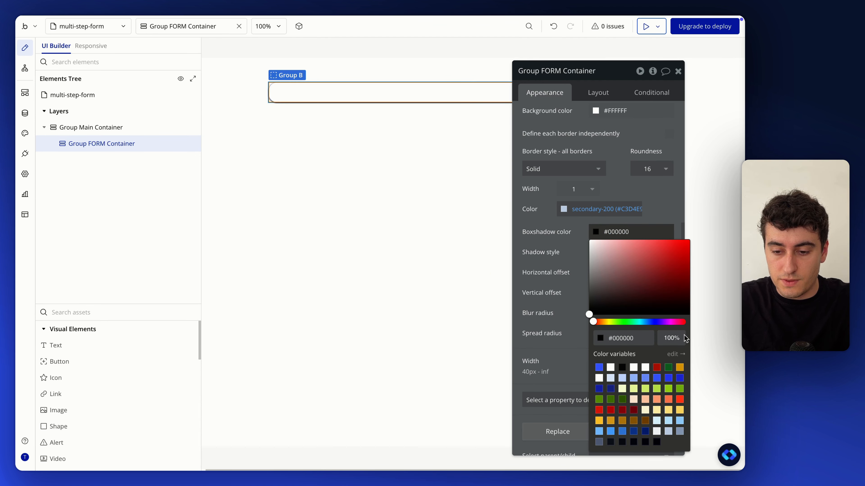
pyautogui.click(675, 335)
pyautogui.press('BackSpace')
pyautogui.press('Return')
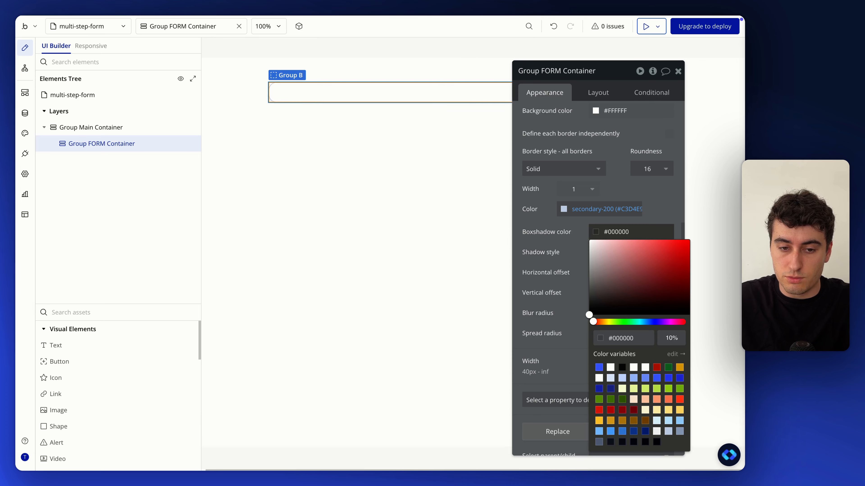
pyautogui.click(417, 249)
pyautogui.click(287, 95)
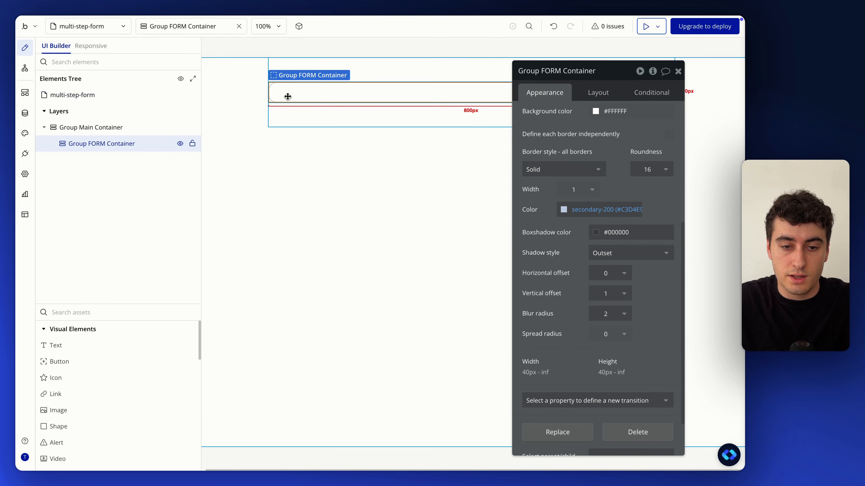
# Set Group FORM Container's top, bottom, left and right padding to 30 px each.
pyautogui.click(595, 94)
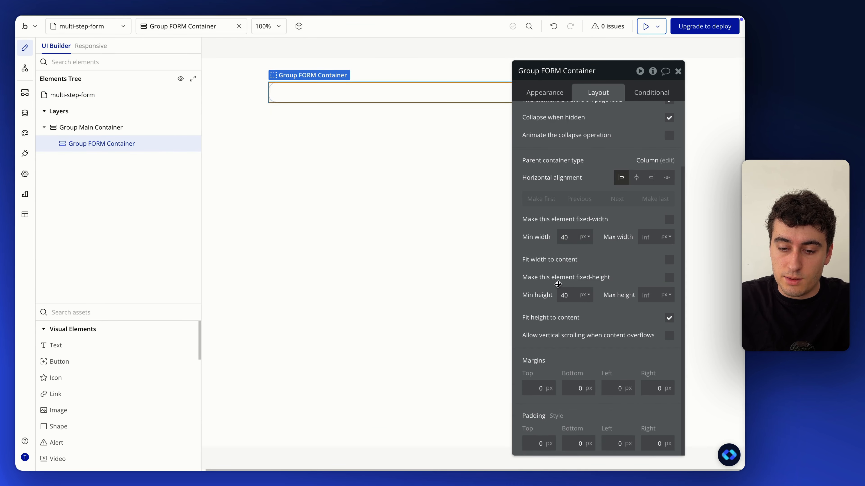
pyautogui.click(534, 443)
pyautogui.write('30')
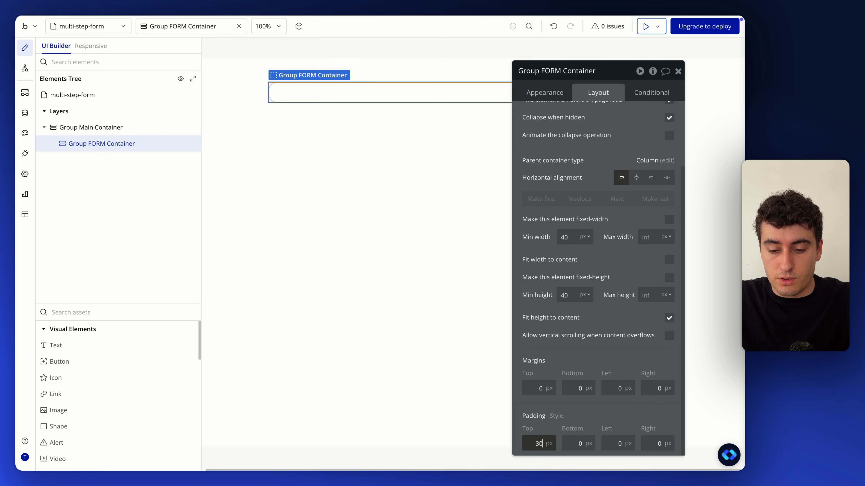
pyautogui.press('Tab')
pyautogui.write('30')
pyautogui.press('Tab')
pyautogui.write('30')
pyautogui.press('Tab')
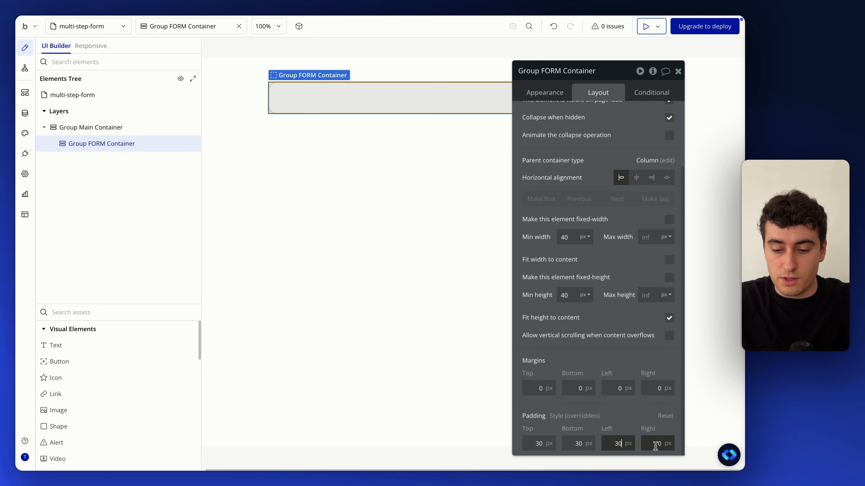
pyautogui.write('30')
pyautogui.click(386, 174)
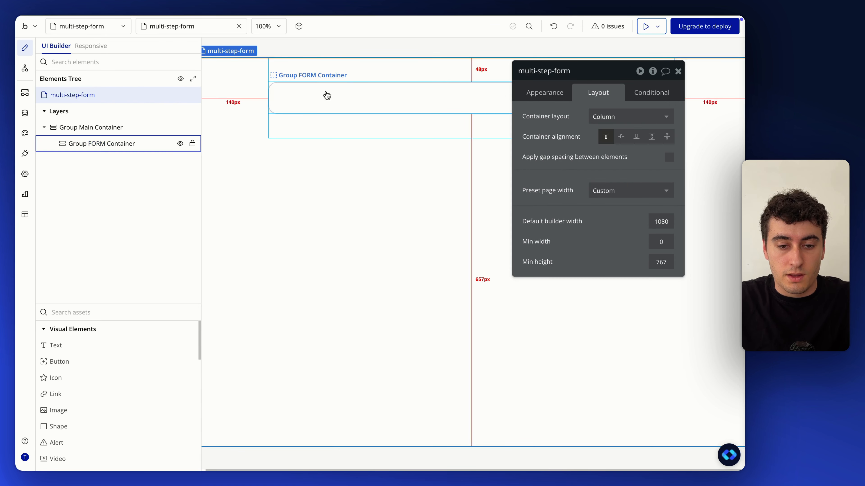
pyautogui.click(358, 94)
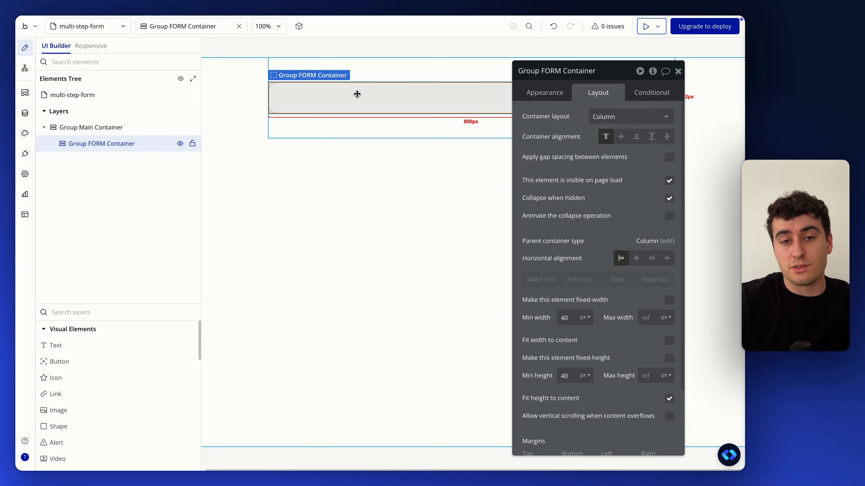
# Switch to Figma and examine the Div-inputs blocks in the Step-01 and Step-02 cards and the layout of the Step-03 card.
pyautogui.hotkey('ctrl', 'Up')
pyautogui.click(387, 58)
pyautogui.scroll(-2, 381, 147)
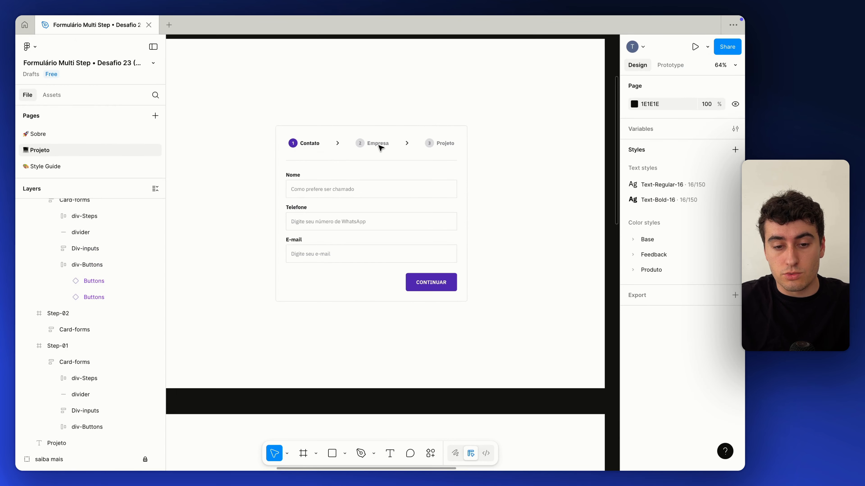
pyautogui.scroll(-2, 381, 146)
pyautogui.doubleClick(335, 191)
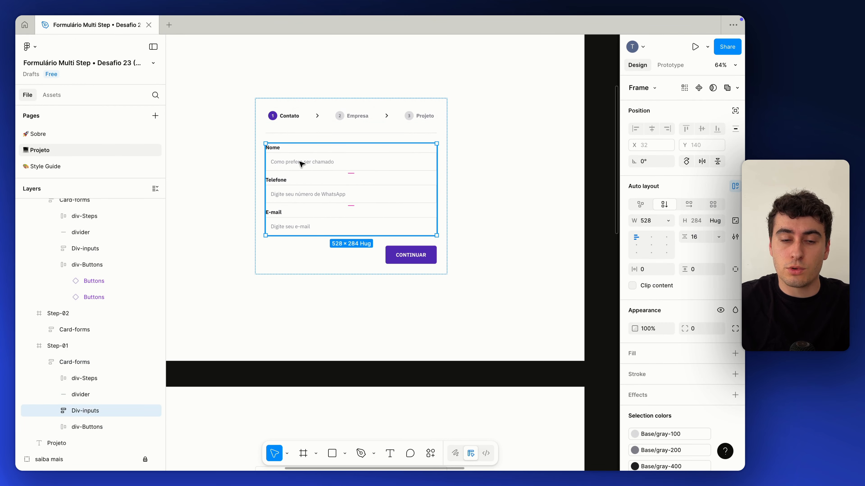
pyautogui.scroll(-5, 302, 164)
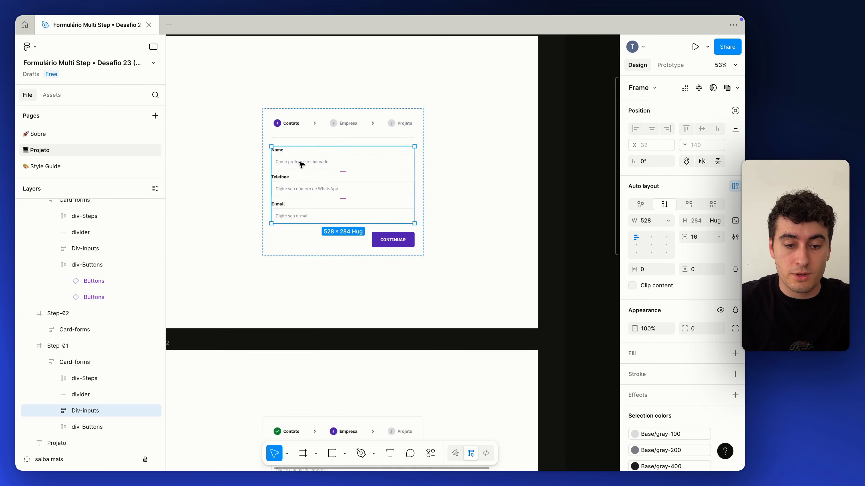
pyautogui.doubleClick(322, 271)
pyautogui.scroll(-10, 322, 272)
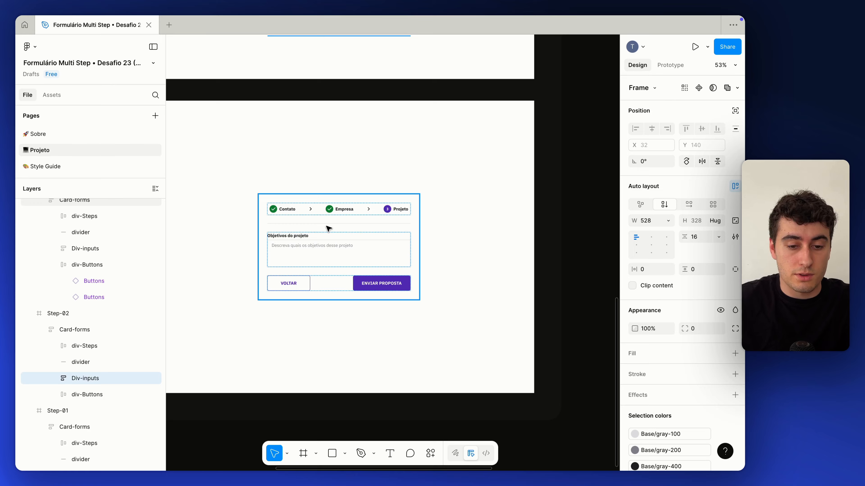
# Switch back to Bubble, nest a new group inside Group FORM Container and name it Group STEP 1 - User infos.
pyautogui.scroll(-5, 328, 229)
pyautogui.hotkey('ctrl', 'Up')
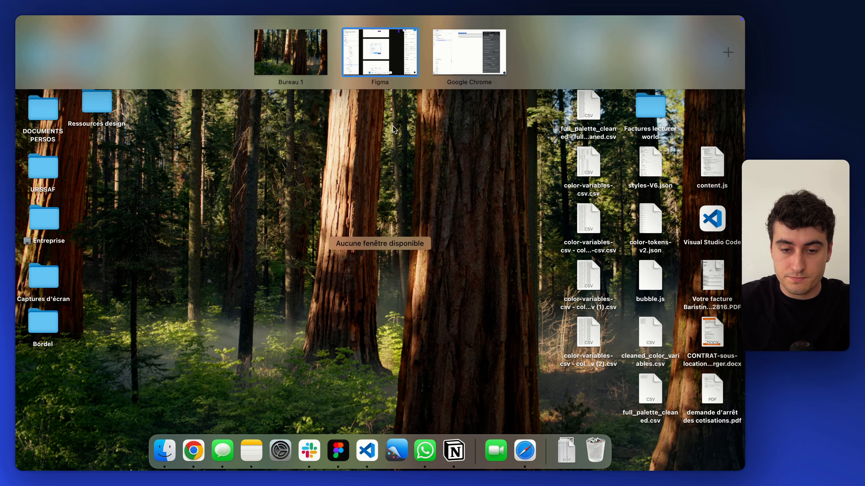
pyautogui.click(449, 52)
pyautogui.write('group')
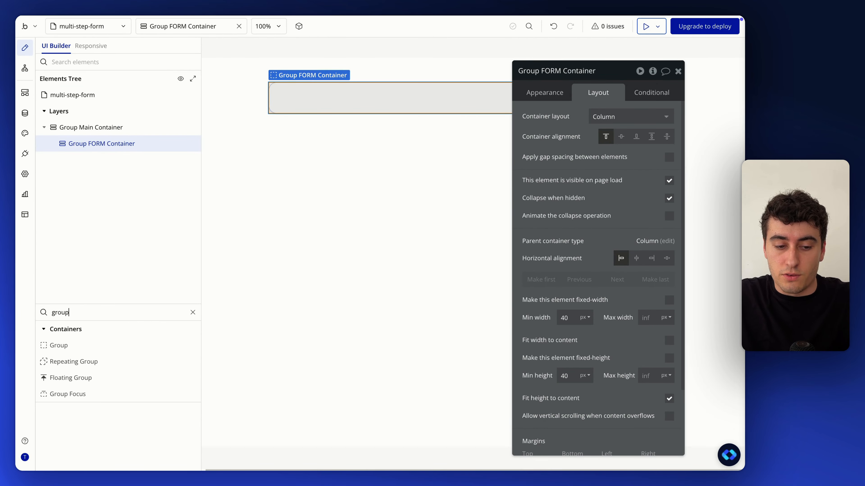
pyautogui.moveTo(99, 345); pyautogui.dragTo(110, 140)
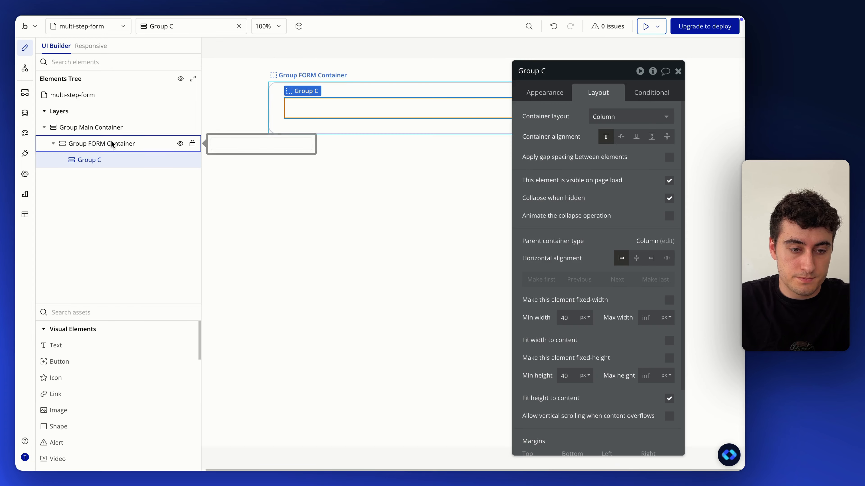
pyautogui.click(553, 71)
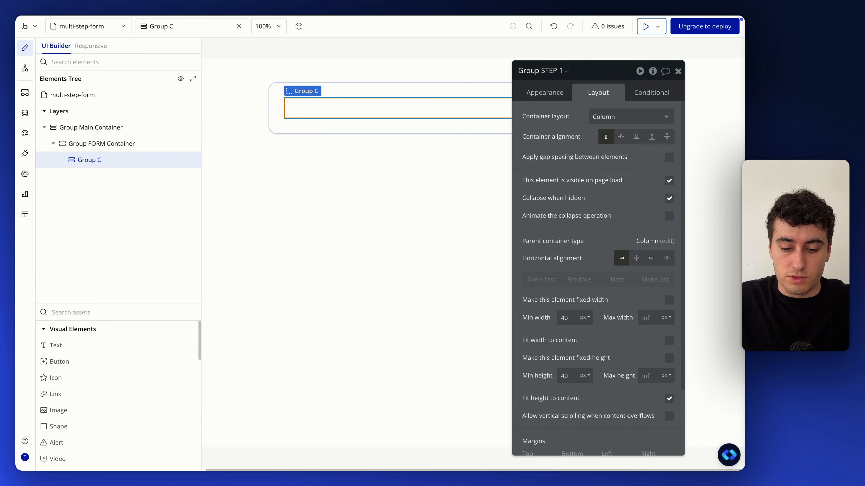
pyautogui.write('ser info')
pyautogui.press('Return')
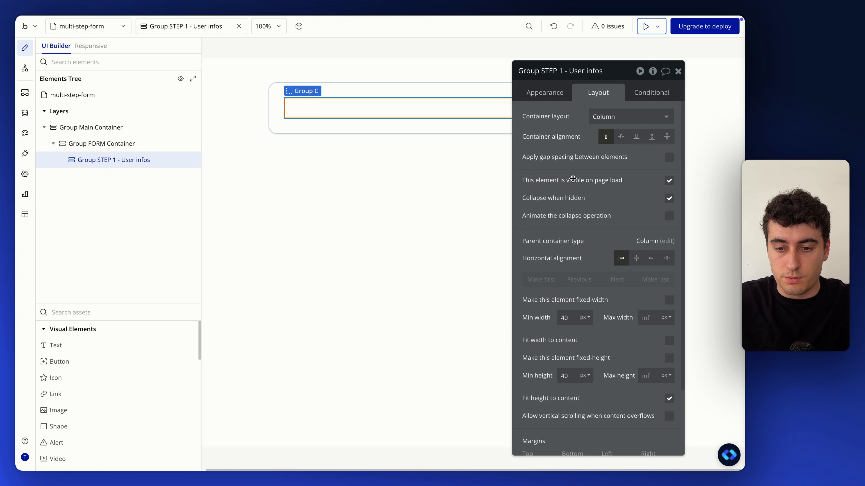
pyautogui.click(546, 94)
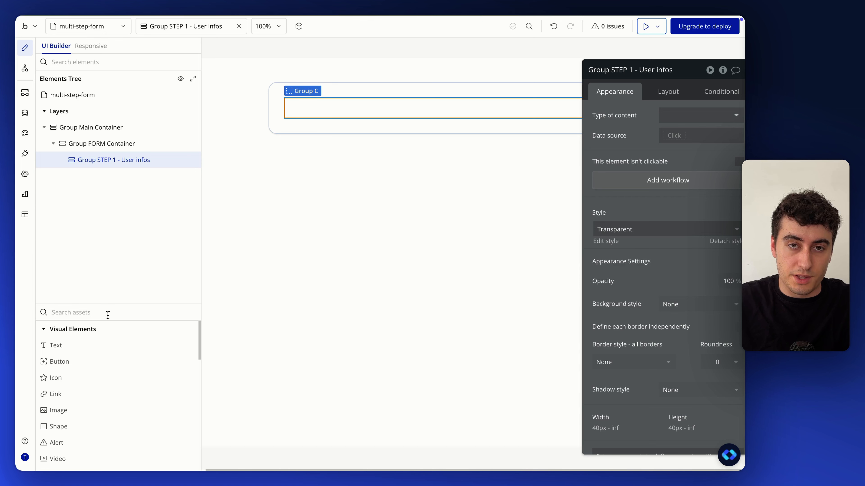
# Nest a new group inside Group STEP 1 - User infos and name it Group FIRST NAME.
pyautogui.click(108, 316)
pyautogui.write('group')
pyautogui.moveTo(78, 347); pyautogui.dragTo(121, 157)
pyautogui.moveTo(618, 74); pyautogui.dragTo(580, 74)
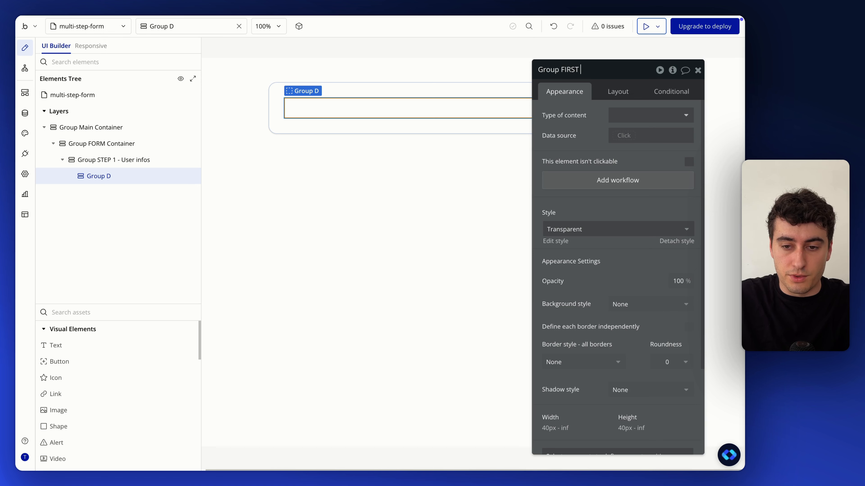
pyautogui.press('Return')
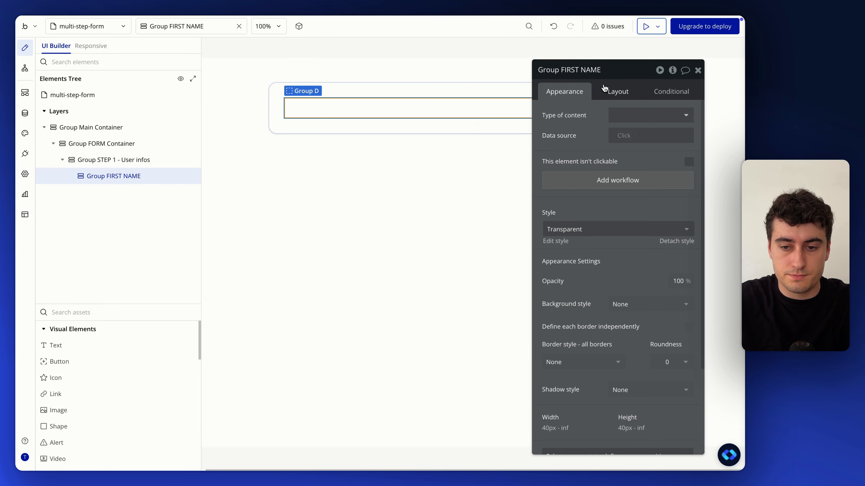
pyautogui.click(606, 99)
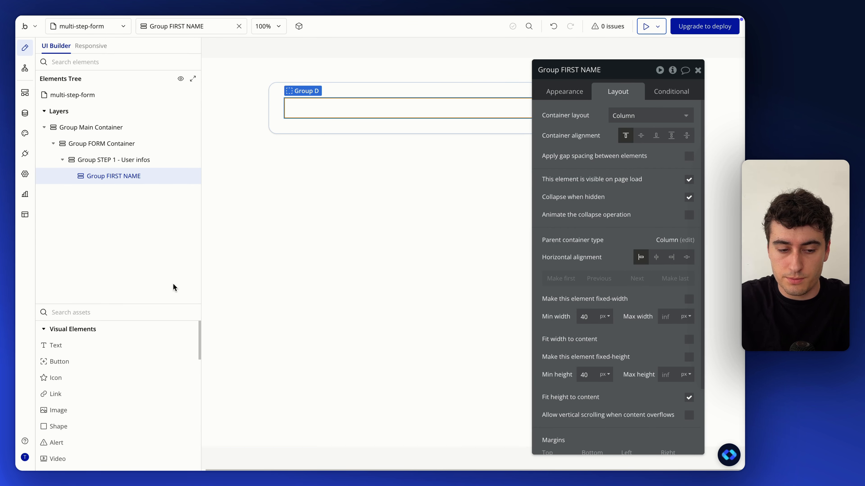
# Add a text element reading "First name" inside Group FIRST NAME and apply the 14pt_black_500_medium style.
pyautogui.moveTo(68, 345); pyautogui.dragTo(143, 178)
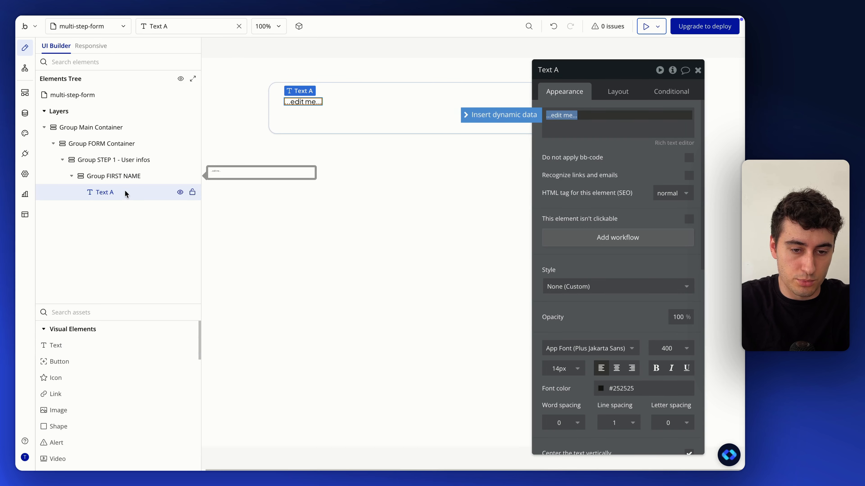
pyautogui.press('BackSpace')
pyautogui.write('First name')
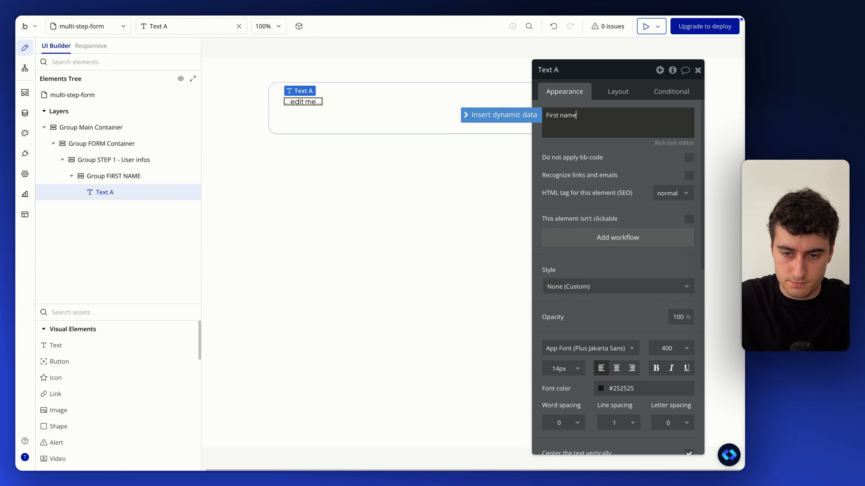
pyautogui.scroll(-3, 599, 180)
pyautogui.click(597, 223)
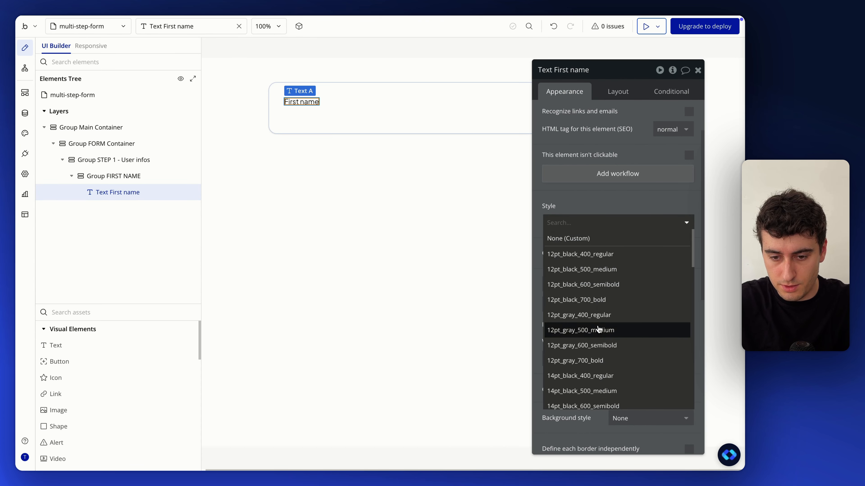
pyautogui.scroll(-3, 598, 334)
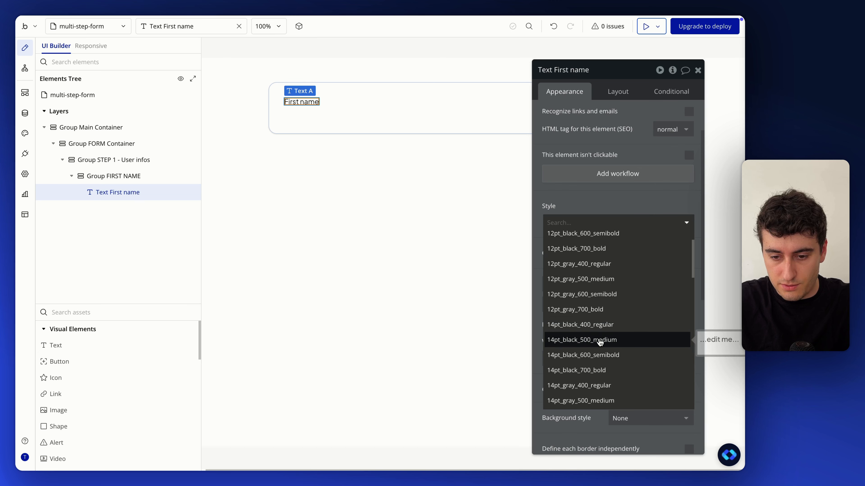
pyautogui.click(600, 341)
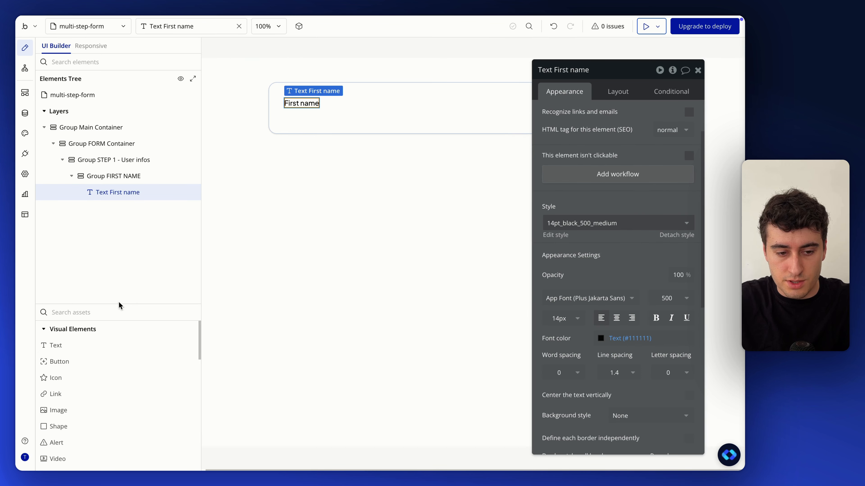
# Add an input element inside Group FIRST NAME and name it Input FIRST NAME.
pyautogui.write('inp')
pyautogui.moveTo(105, 344); pyautogui.dragTo(125, 180)
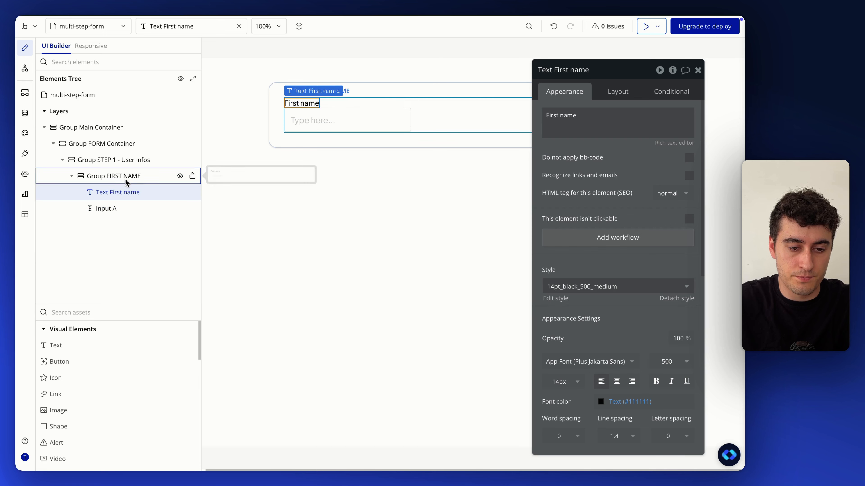
pyautogui.click(120, 211)
pyautogui.doubleClick(120, 211)
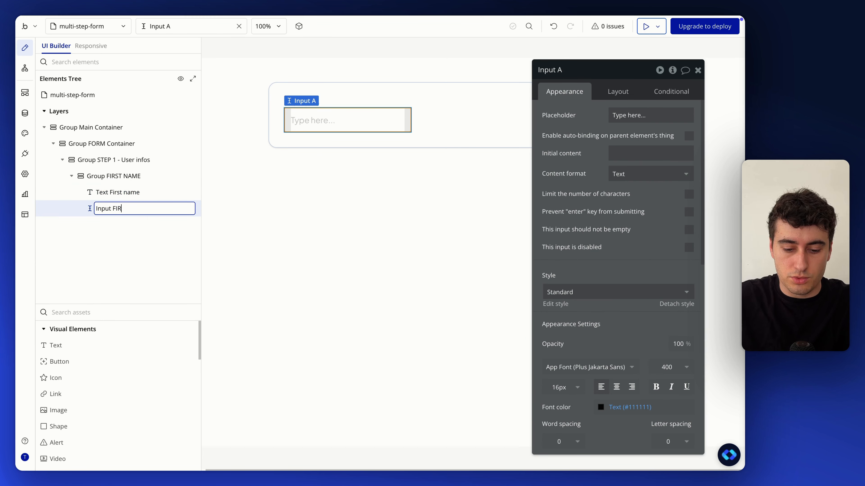
pyautogui.click(127, 193)
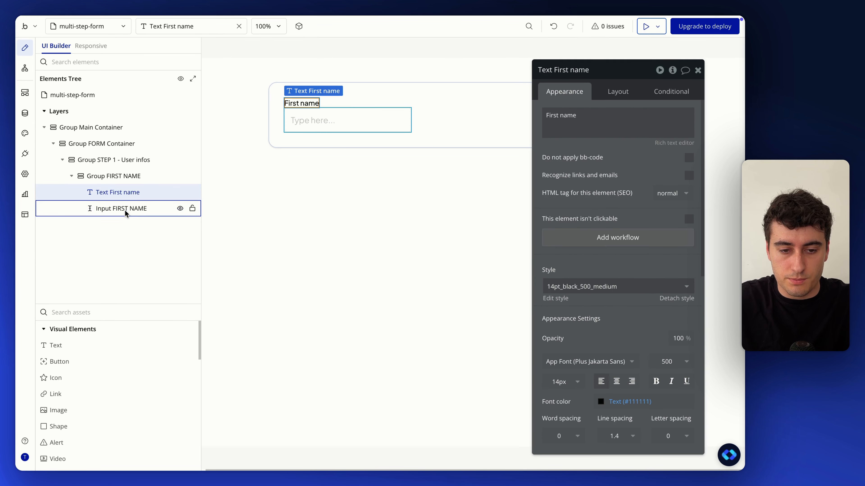
# Turn off fixed width for Input FIRST NAME, set its min width to 0 px and reduce its fixed height.
pyautogui.click(124, 210)
pyautogui.click(613, 294)
pyautogui.click(607, 326)
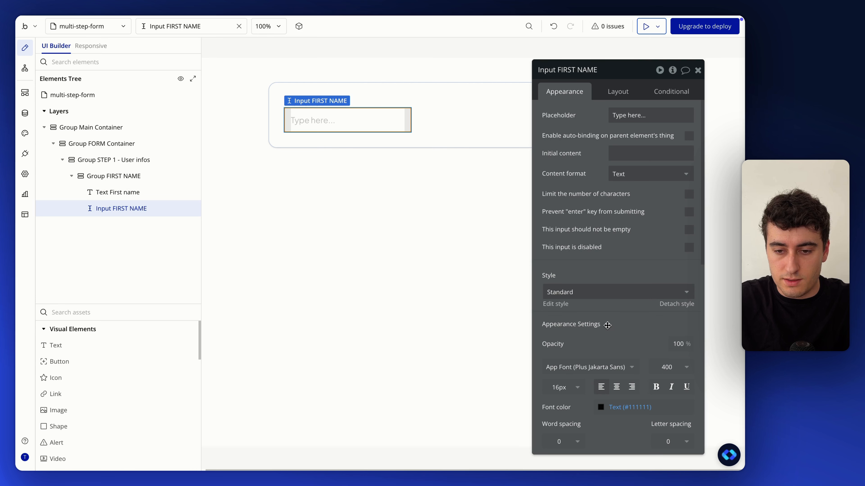
pyautogui.click(618, 91)
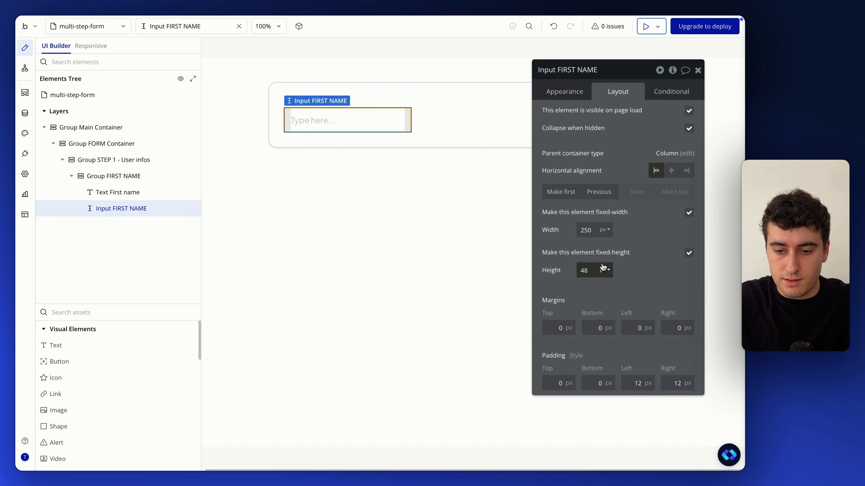
pyautogui.click(689, 212)
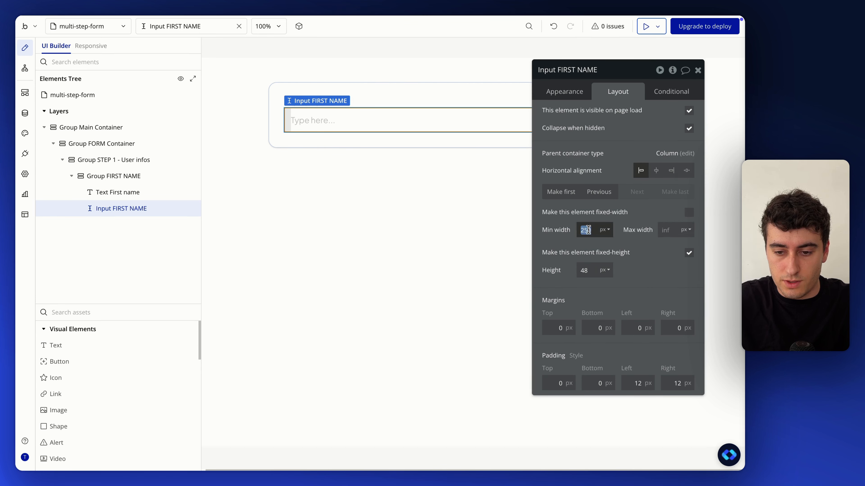
pyautogui.write('0')
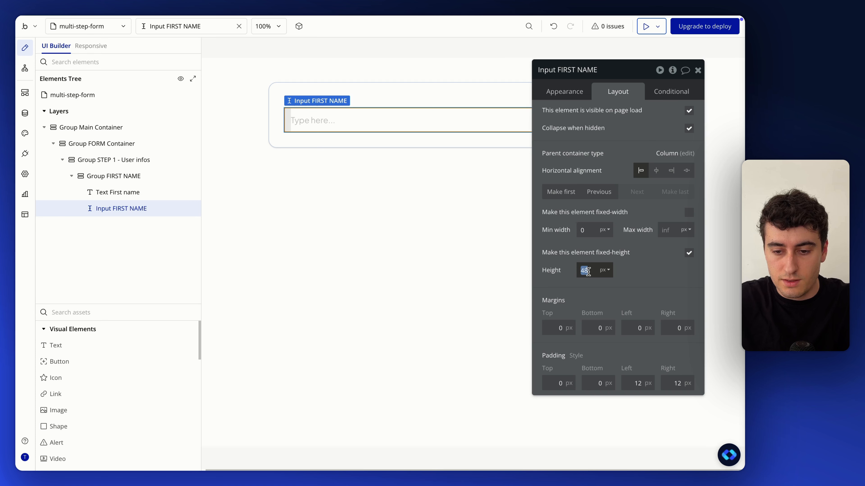
pyautogui.click(432, 264)
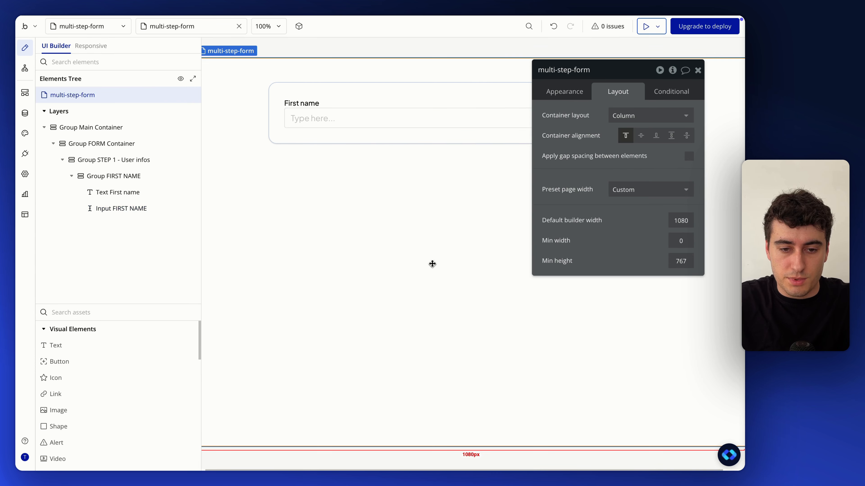
# Apply gap spacing between the elements of Group FIRST NAME with a row gap of 4 px.
pyautogui.click(132, 178)
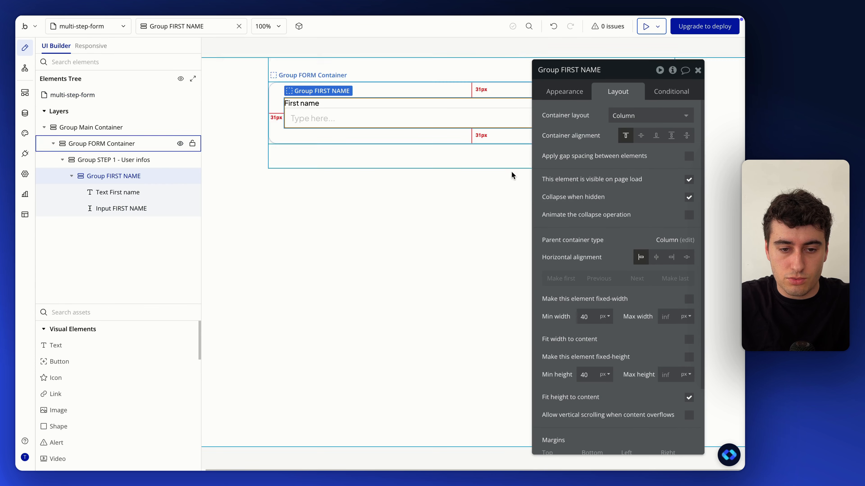
pyautogui.click(685, 159)
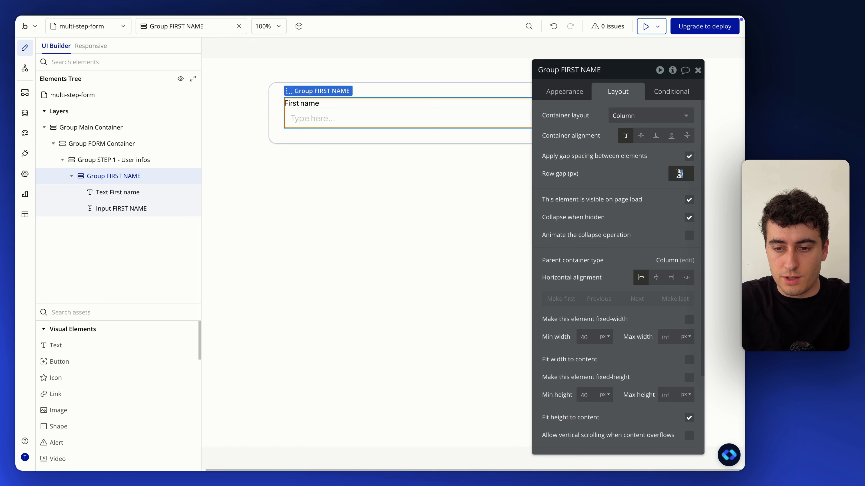
pyautogui.click(309, 121)
pyautogui.click(316, 234)
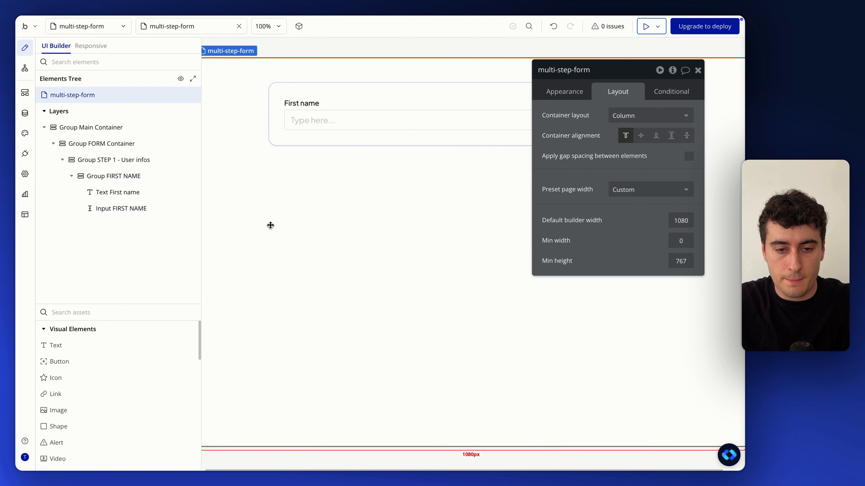
# Set Input FIRST NAME's border roundness to 8 and its placeholder color to the secondary-400 color variable.
pyautogui.click(331, 121)
pyautogui.scroll(-3, 584, 204)
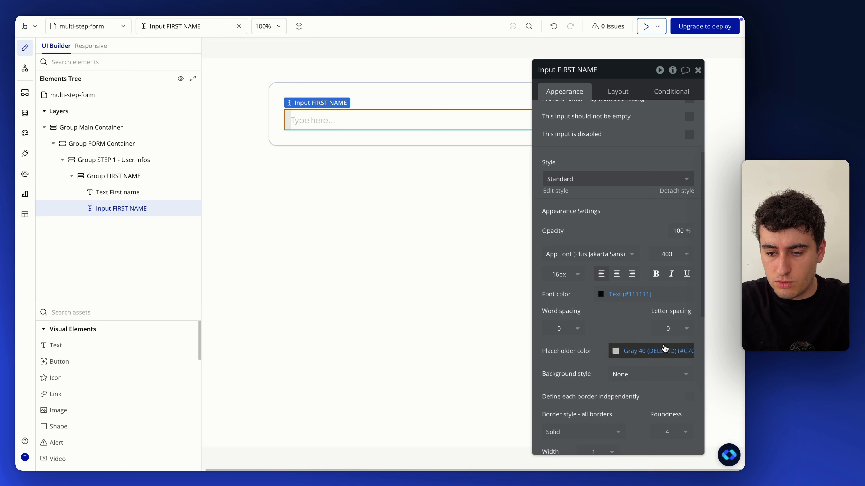
pyautogui.scroll(-2, 667, 353)
pyautogui.click(667, 357)
pyautogui.write('8')
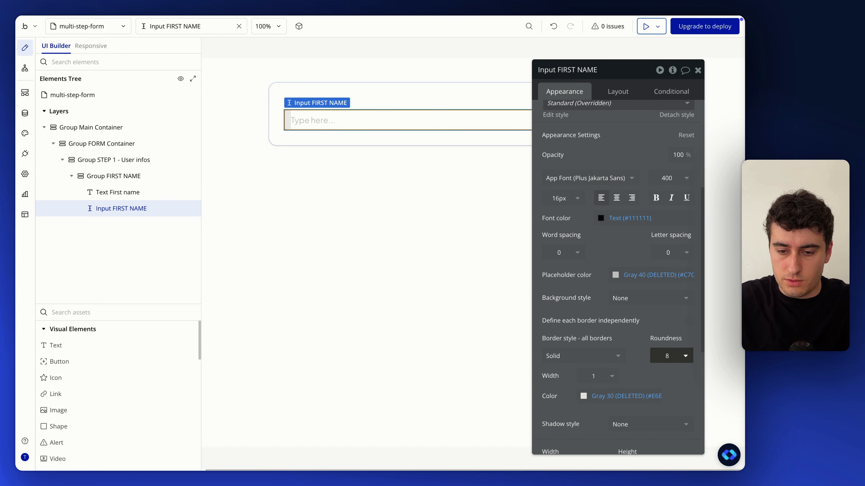
pyautogui.click(615, 275)
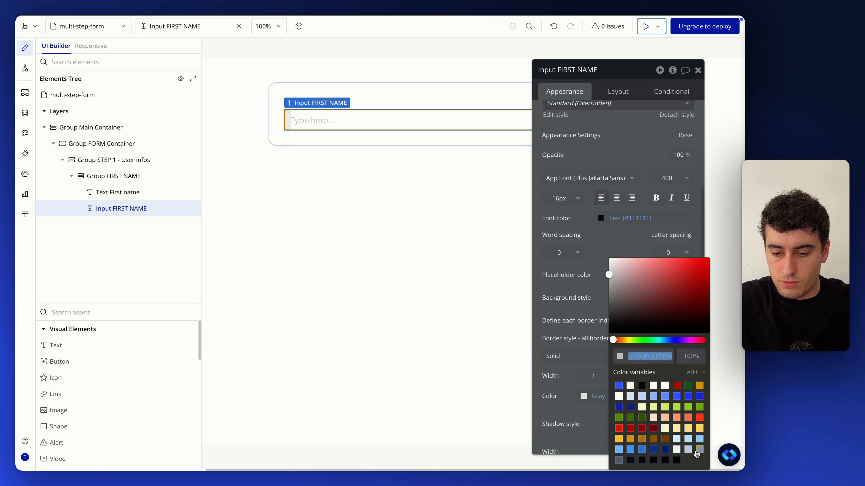
pyautogui.click(619, 461)
pyautogui.click(445, 264)
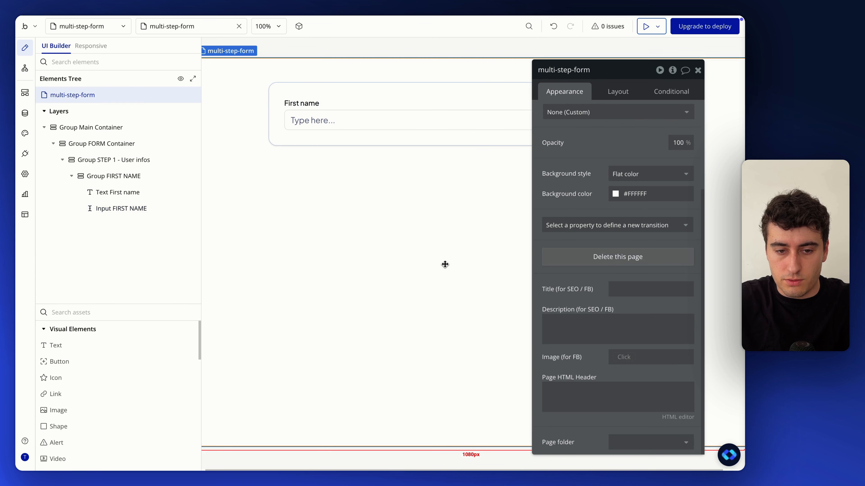
# Duplicate Group FIRST NAME within the step group and rename the copy Group LAST NAME.
pyautogui.click(339, 108)
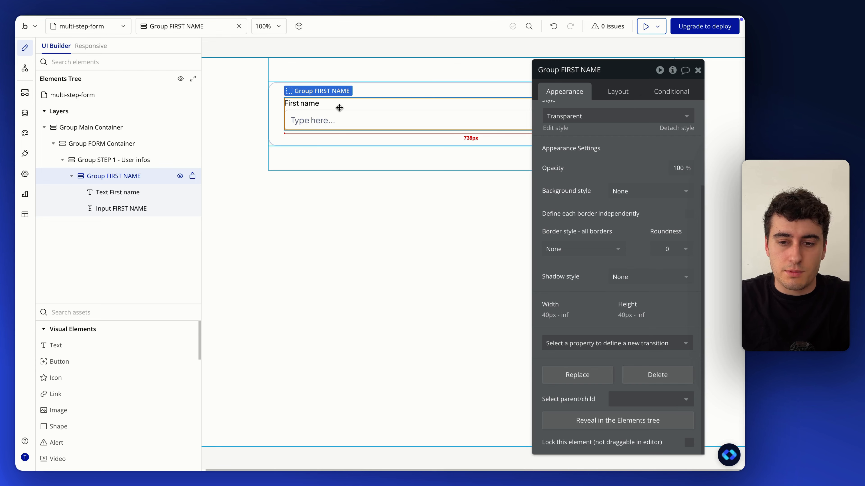
pyautogui.hotkey('ctrl', 'd')
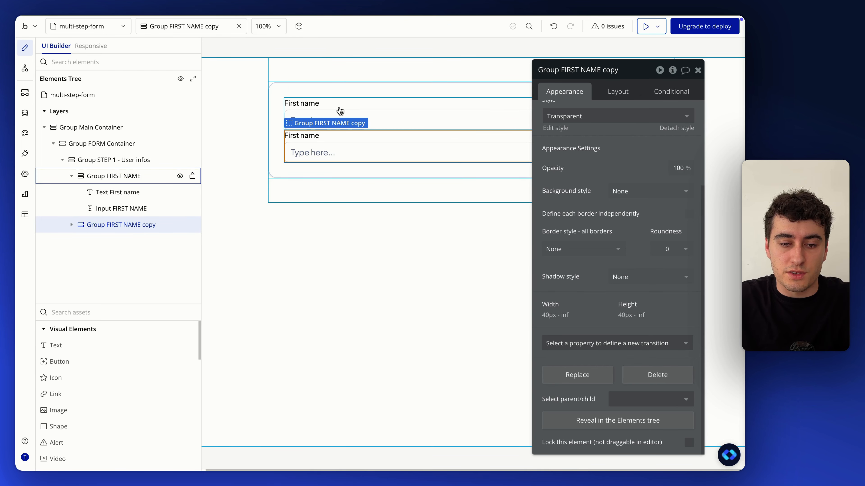
pyautogui.click(80, 176)
pyautogui.click(71, 176)
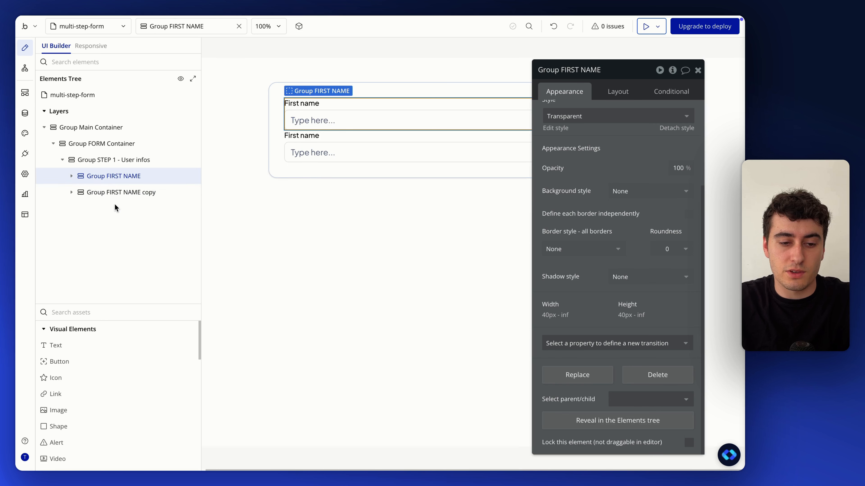
pyautogui.click(119, 192)
pyautogui.doubleClick(112, 194)
pyautogui.write('LAST NAME')
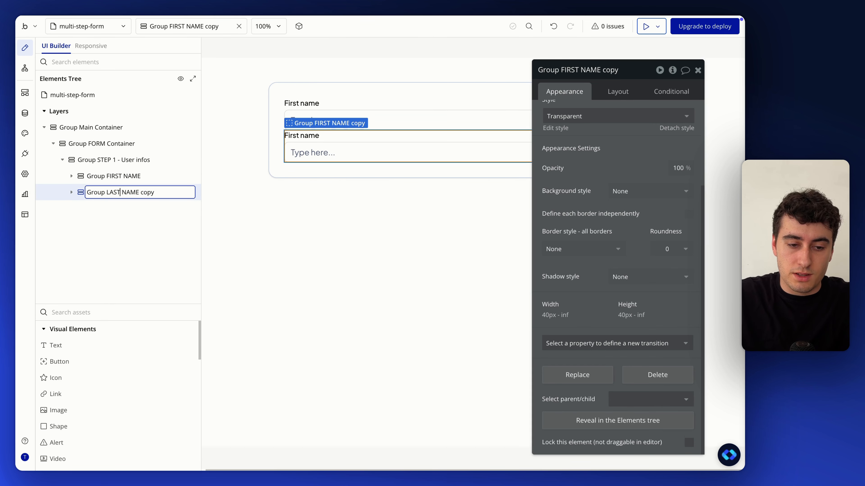
# Rename the input inside Group LAST NAME to Input LAST NAME and select the text element above it.
pyautogui.click(72, 193)
pyautogui.doubleClick(118, 208)
pyautogui.doubleClick(125, 225)
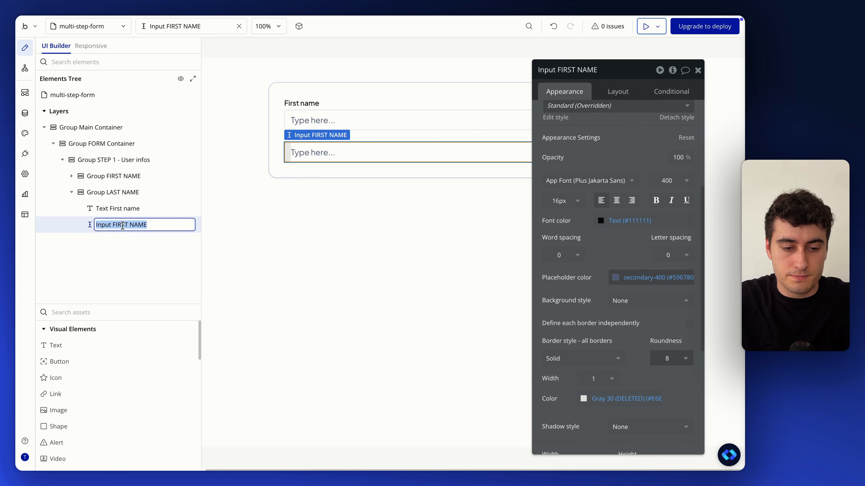
pyautogui.doubleClick(122, 225)
pyautogui.write('LAST')
pyautogui.click(125, 210)
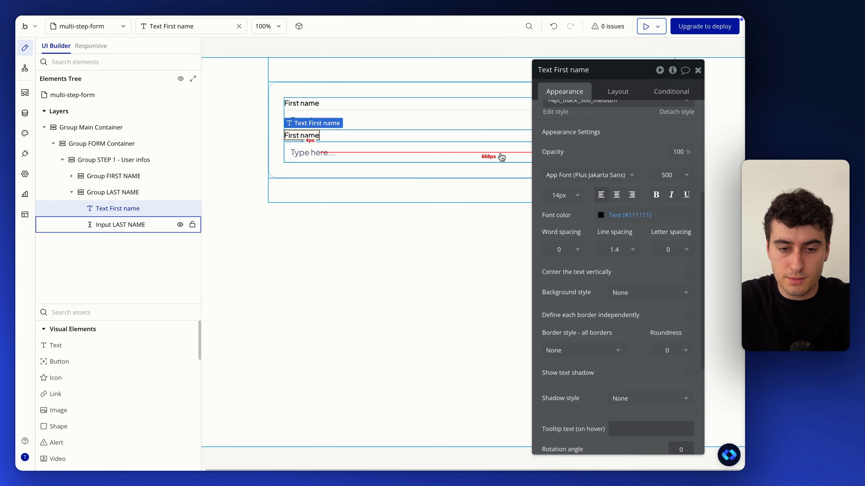
# Change the label text inside Group LAST NAME to "Last name".
pyautogui.tripleClick(568, 123)
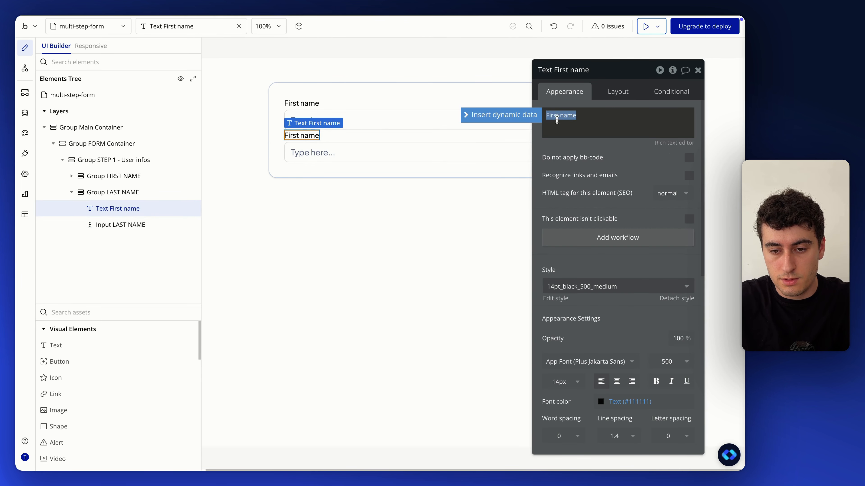
pyautogui.write('Last name')
pyautogui.click(584, 158)
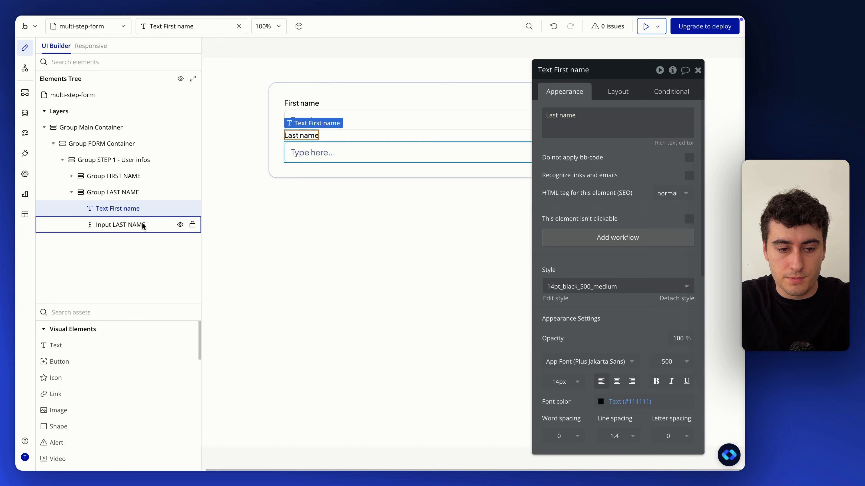
# Group Group FIRST NAME and Group LAST NAME together in a row container.
pyautogui.click(81, 192)
pyautogui.click(71, 192)
pyautogui.keyDown('shift'); pyautogui.click(113, 176); pyautogui.keyUp('shift')
pyautogui.rightClick(189, 192)
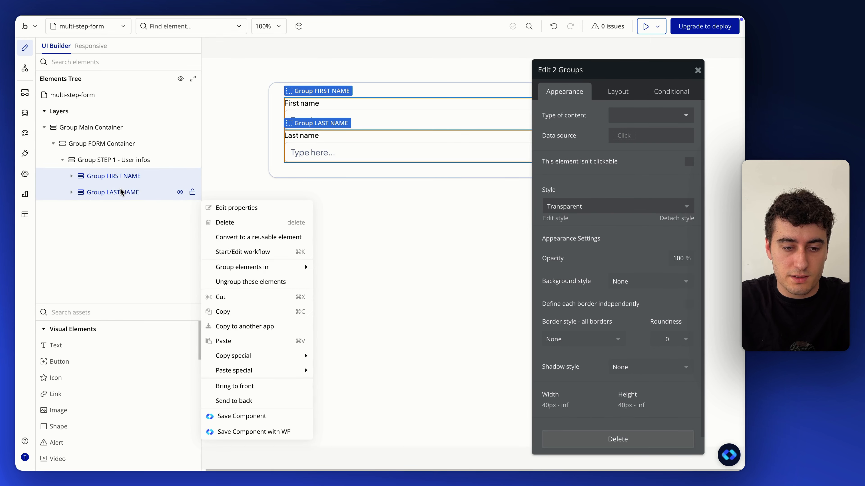
pyautogui.moveTo(284, 269)
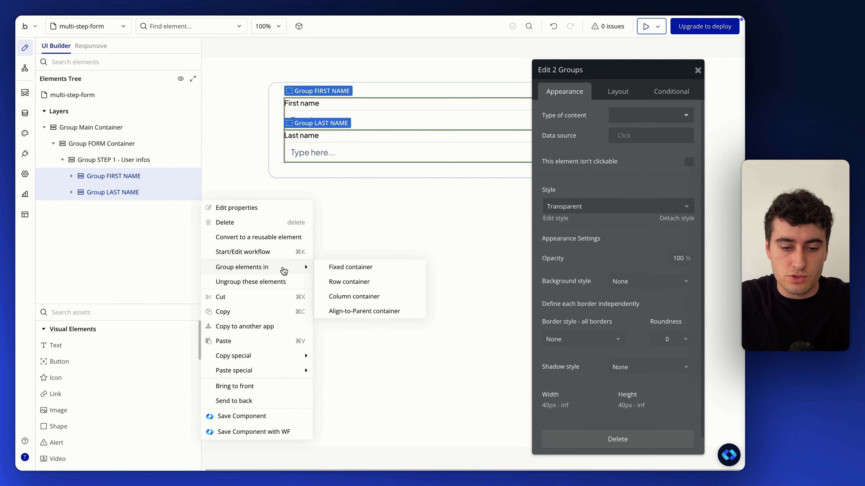
pyautogui.click(343, 285)
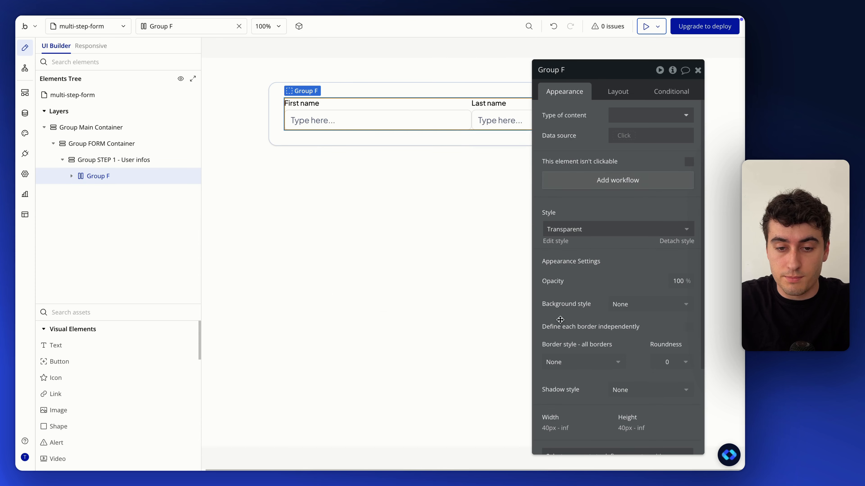
# Apply gap spacing between the elements of the new row container, with row gap 16 px and column gap 16 px.
pyautogui.click(621, 99)
pyautogui.click(688, 156)
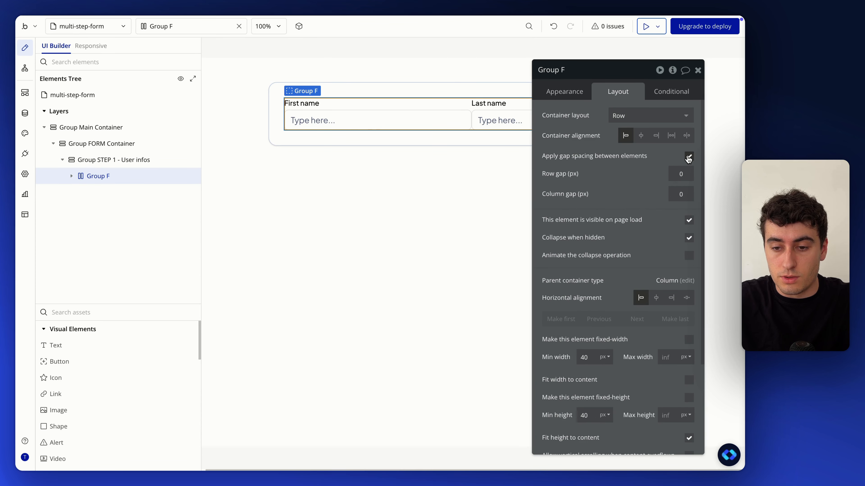
pyautogui.click(675, 195)
pyautogui.write('16')
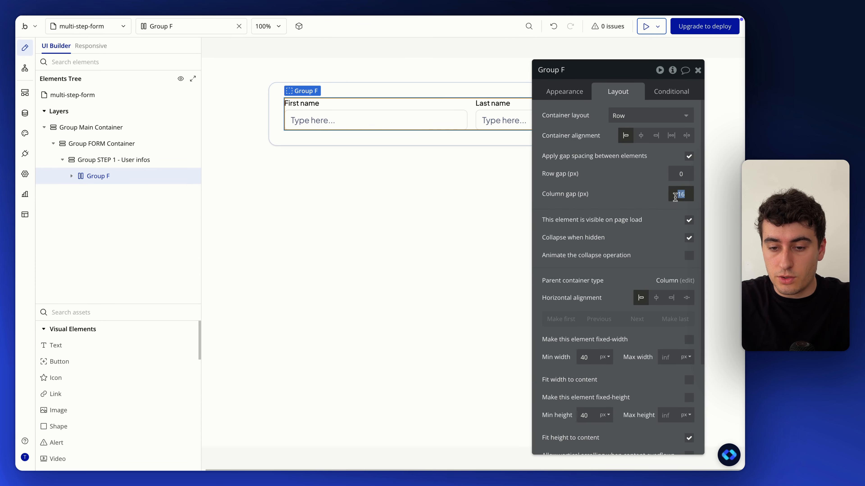
pyautogui.click(680, 176)
pyautogui.write('16')
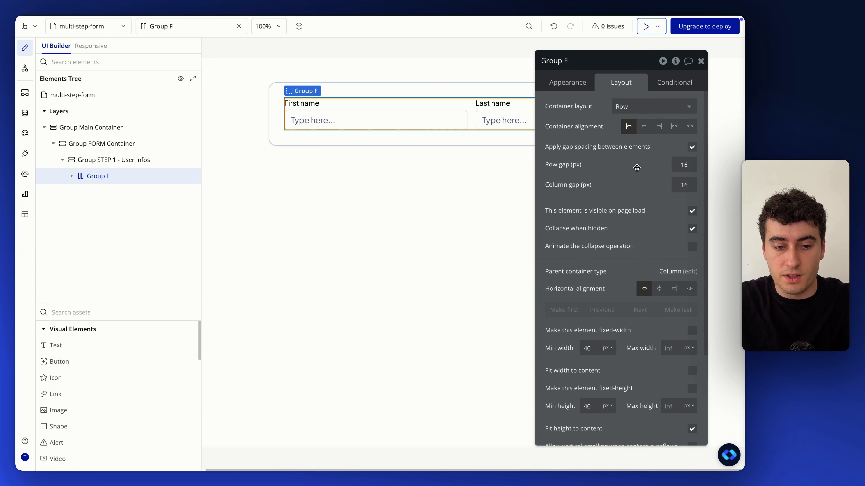
# Set the minimum width of both Group FIRST NAME and Group LAST NAME to 280 px.
pyautogui.click(71, 177)
pyautogui.click(121, 192)
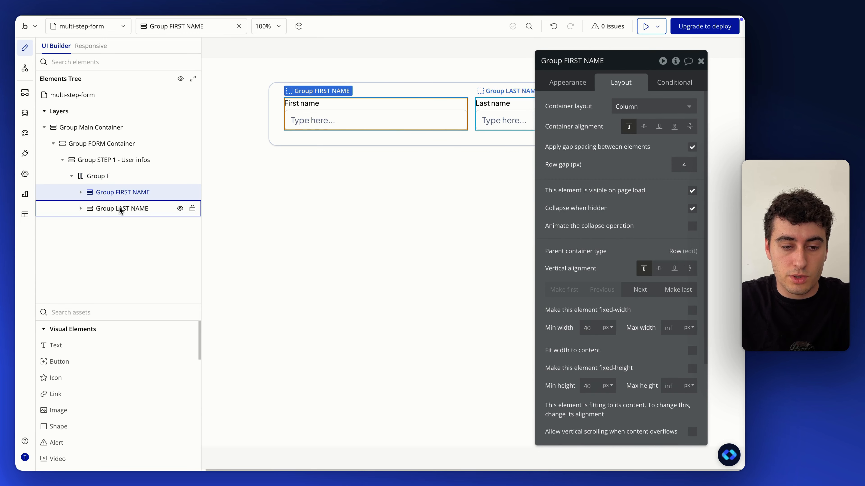
pyautogui.keyDown('shift'); pyautogui.click(121, 208); pyautogui.keyUp('shift')
pyautogui.scroll(-2, 587, 283)
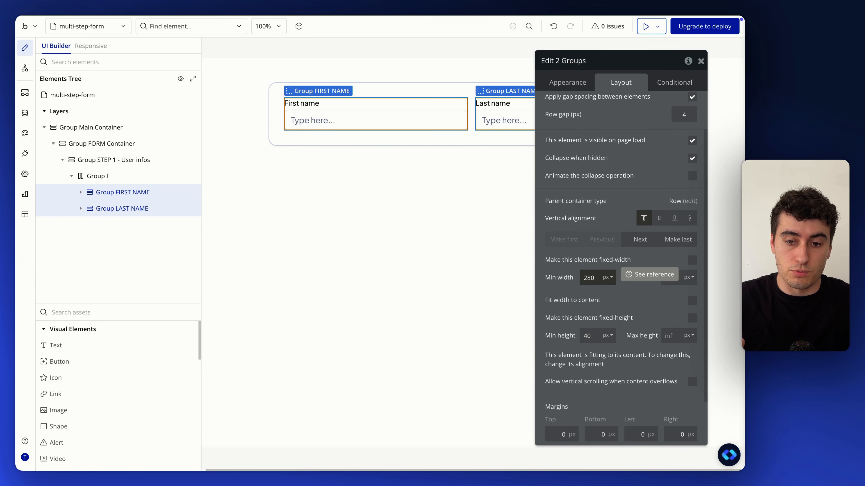
# Rename the row container holding both name groups to "Group First name + last name".
pyautogui.click(113, 175)
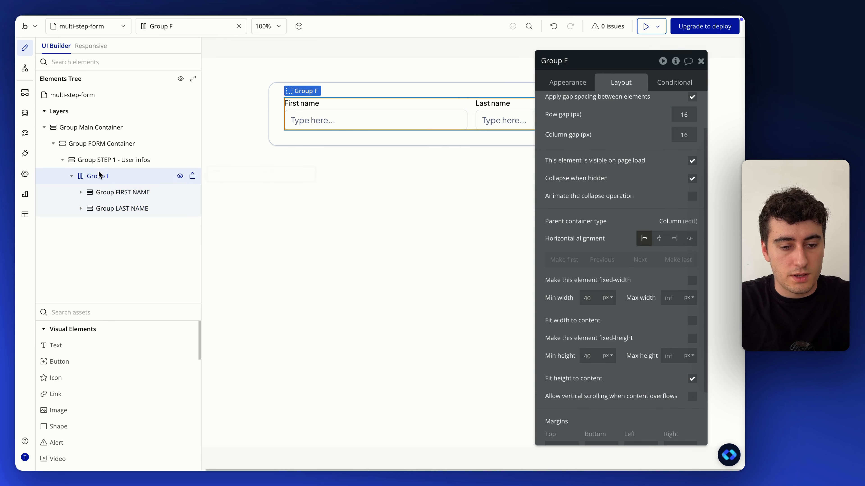
pyautogui.click(114, 175)
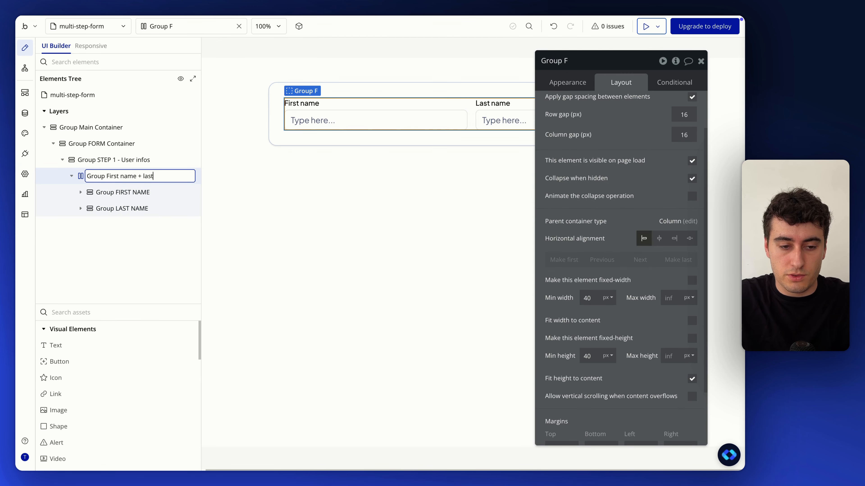
pyautogui.write('e')
pyautogui.click(225, 284)
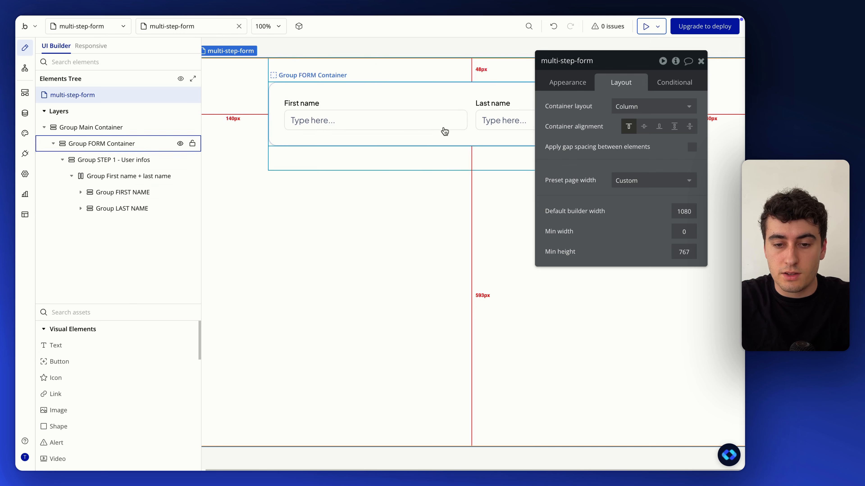
# Copy Group FIRST NAME into Group STEP 1 - User infos and change the copy's label text to "Email".
pyautogui.click(448, 109)
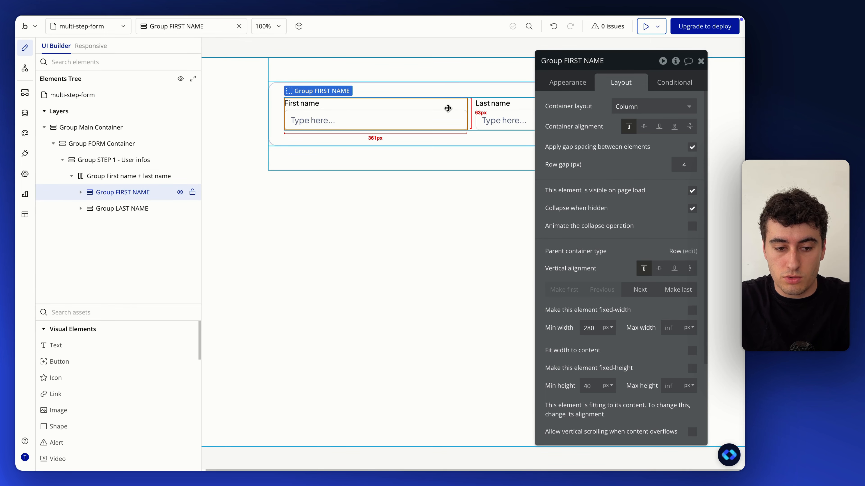
pyautogui.click(72, 177)
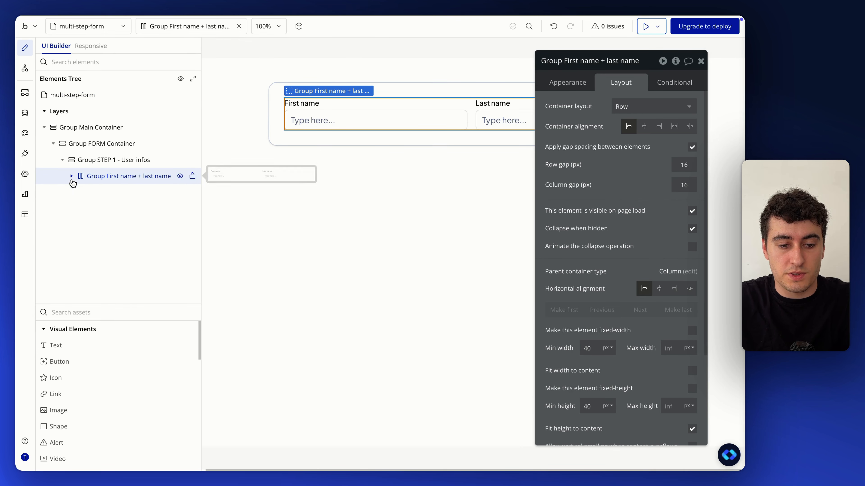
pyautogui.click(128, 163)
pyautogui.rightClick(138, 158)
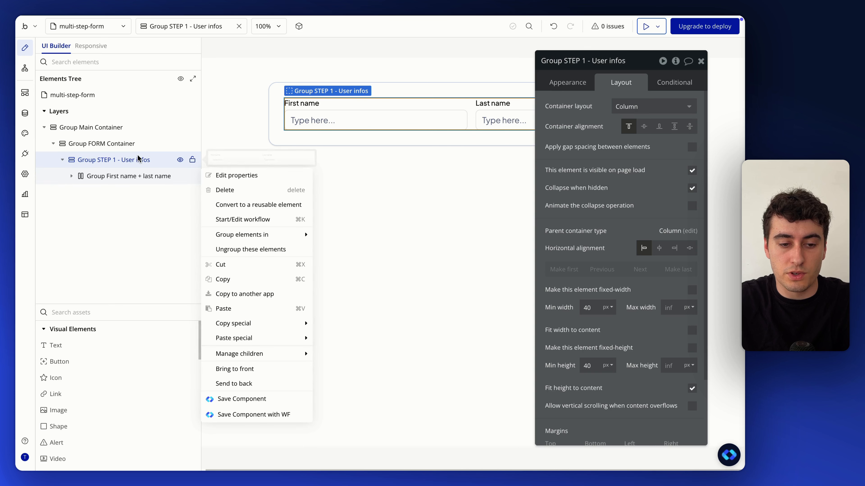
pyautogui.click(238, 309)
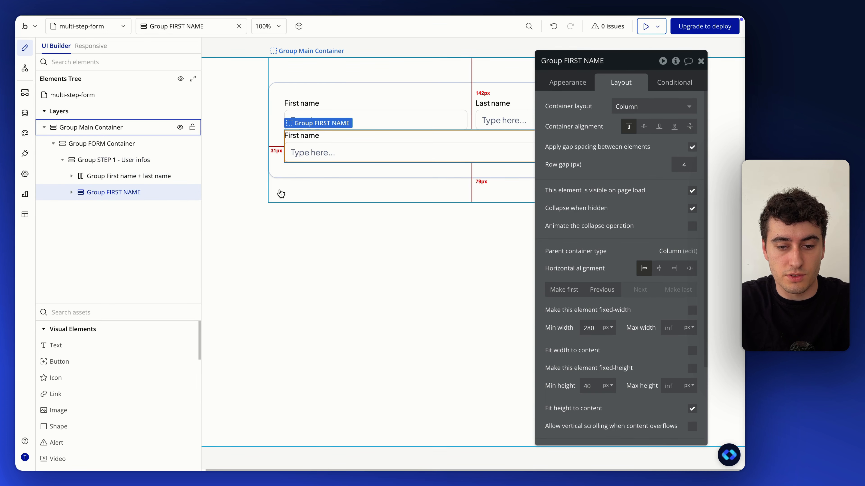
pyautogui.click(312, 141)
pyautogui.write('Email')
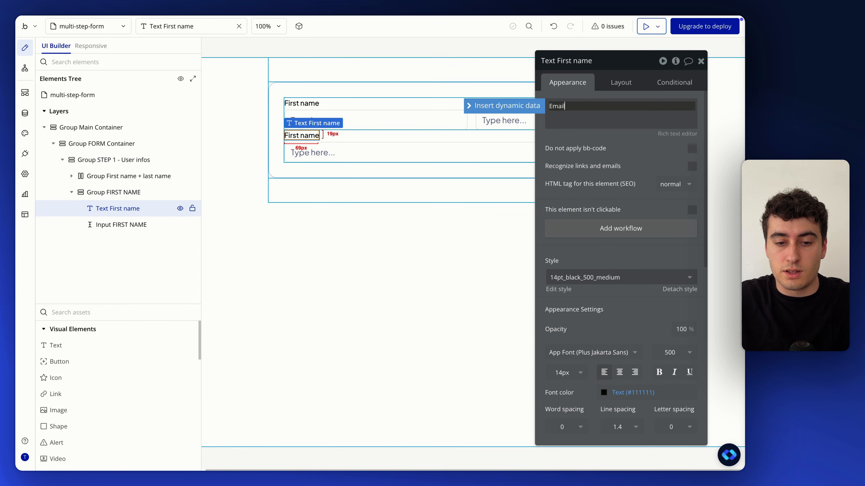
# Set the email field's placeholder to "ex :" followed by a sample e-mail address, and its content format to Email.
pyautogui.click(344, 153)
pyautogui.click(644, 109)
pyautogui.write('your')
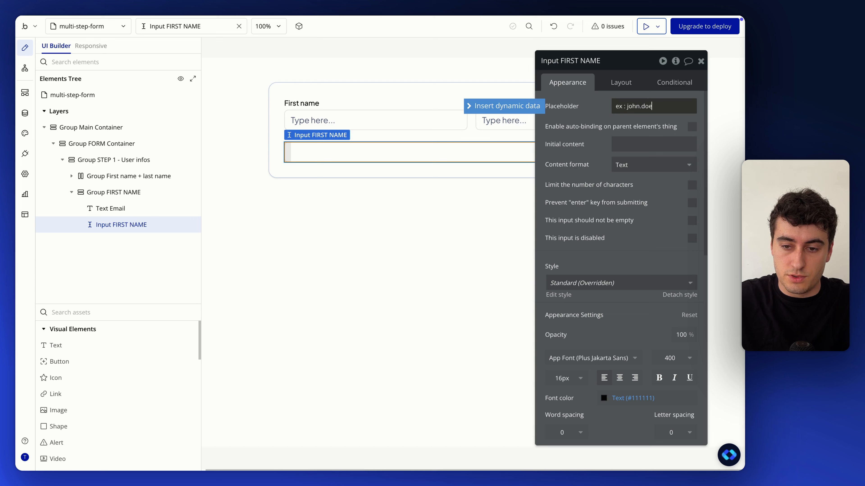
pyautogui.press('BackSpace')
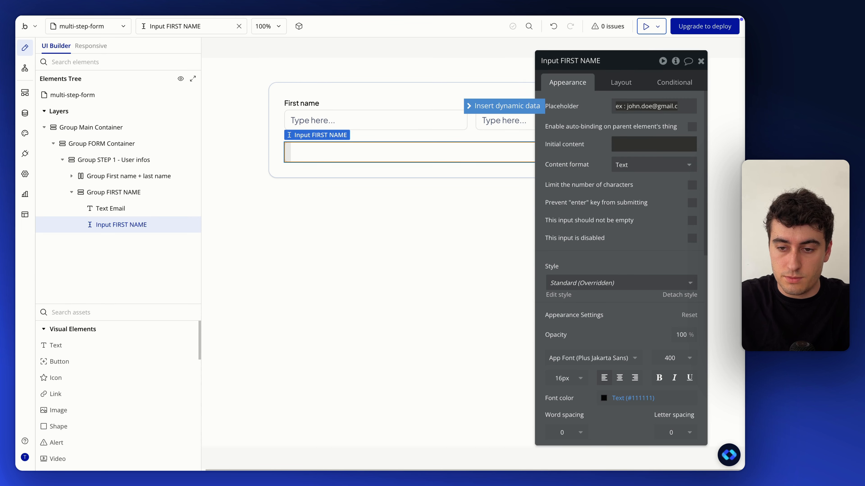
pyautogui.click(655, 167)
pyautogui.write('em')
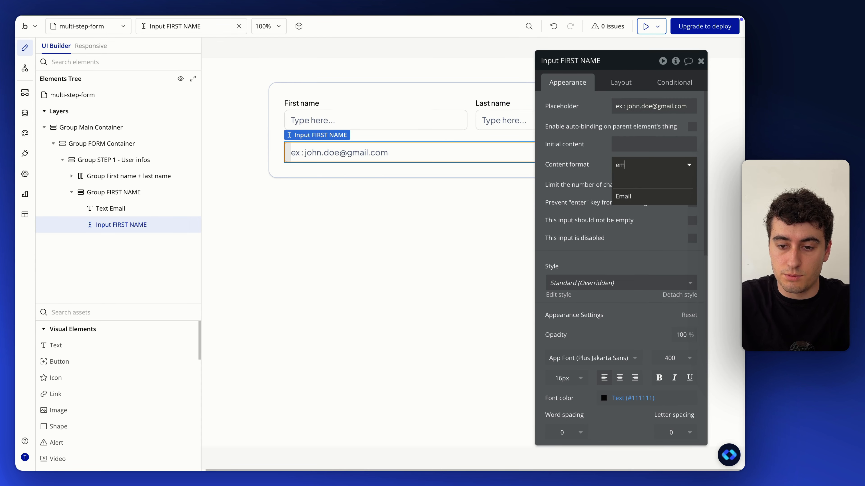
pyautogui.click(640, 200)
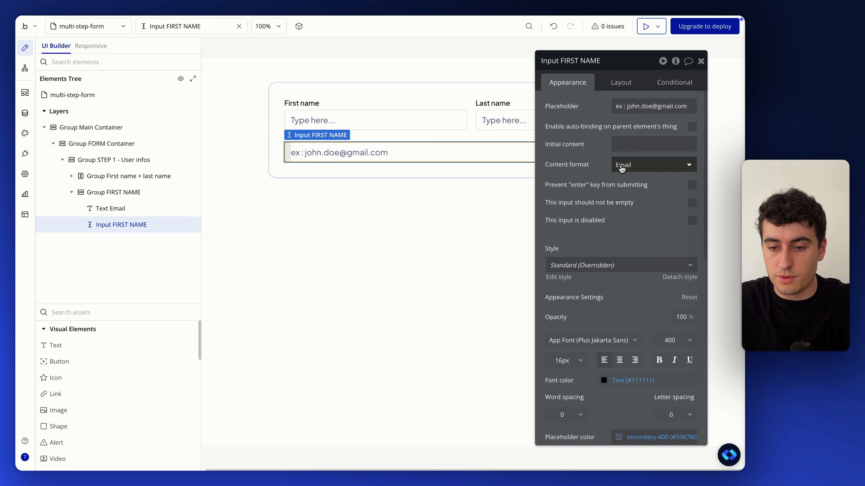
# Rename the input under the Email label to Input EMAIL.
pyautogui.click(585, 60)
pyautogui.press('BackSpace')
pyautogui.press('BackSpace')
pyautogui.press('BackSpace')
pyautogui.press('BackSpace')
pyautogui.press('BackSpace')
pyautogui.press('BackSpace')
pyautogui.press('BackSpace')
pyautogui.press('BackSpace')
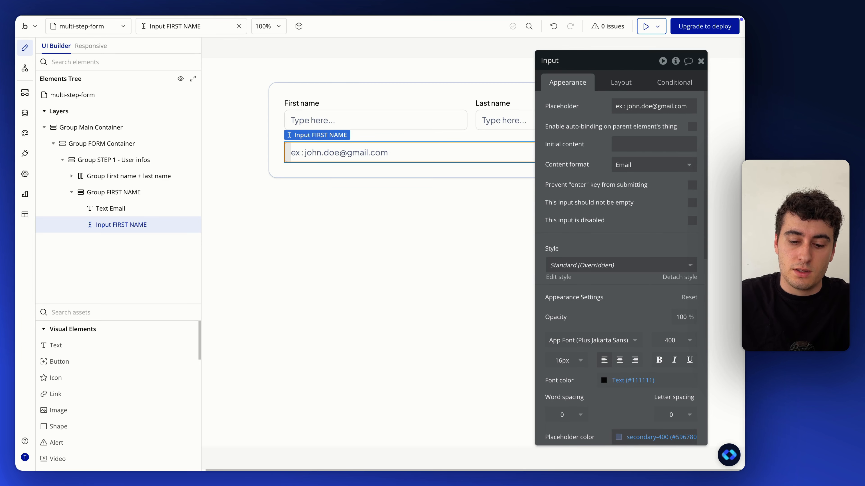
pyautogui.press('Return')
pyautogui.click(438, 280)
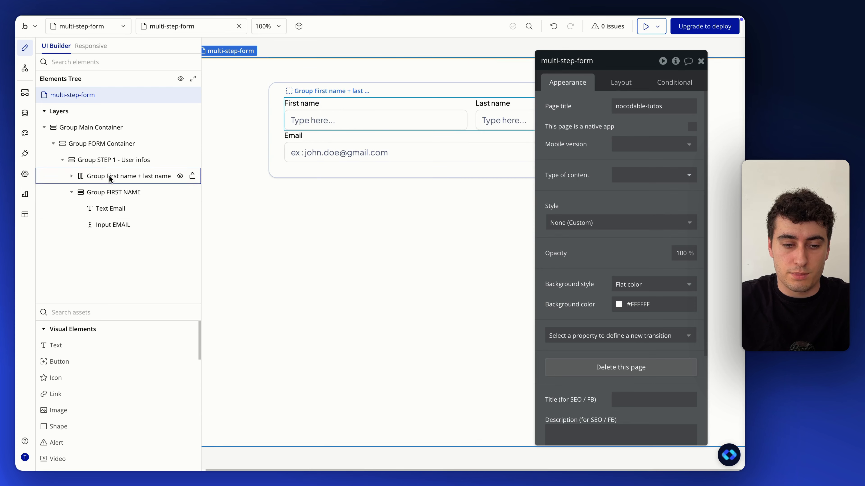
# Apply gap spacing between the elements of Group STEP 1 - User infos with a row gap of 16 px.
pyautogui.click(72, 193)
pyautogui.click(114, 159)
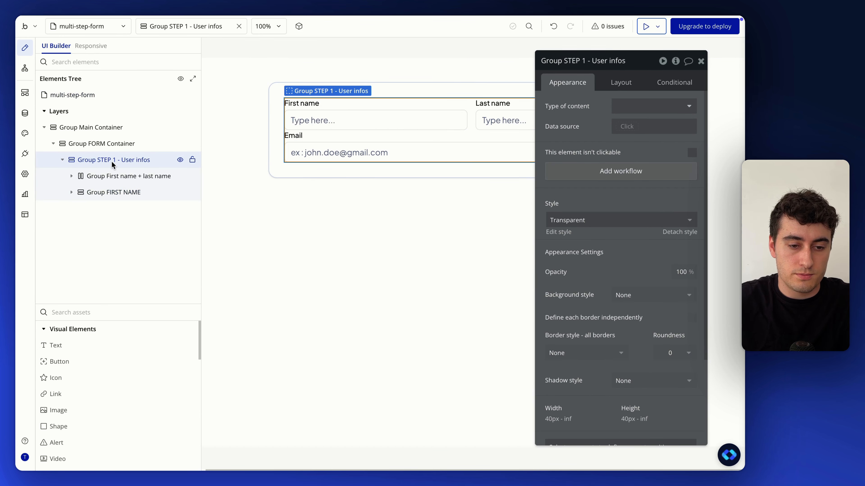
pyautogui.click(621, 83)
pyautogui.click(692, 148)
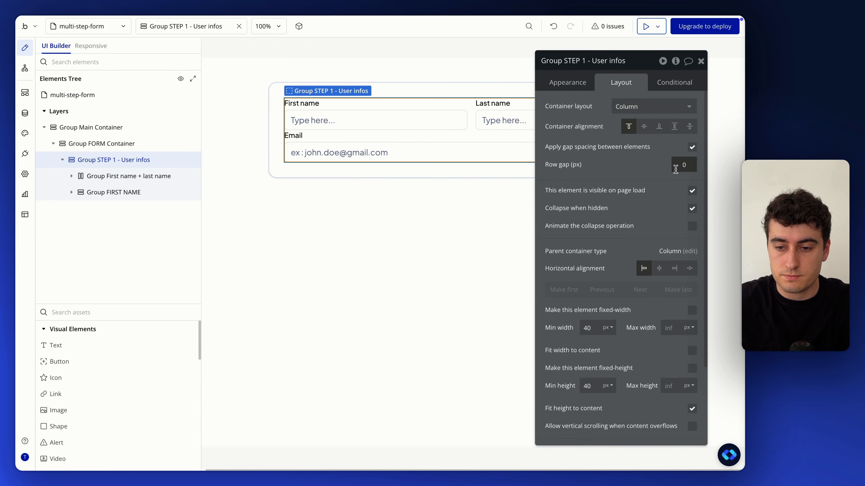
pyautogui.write('16')
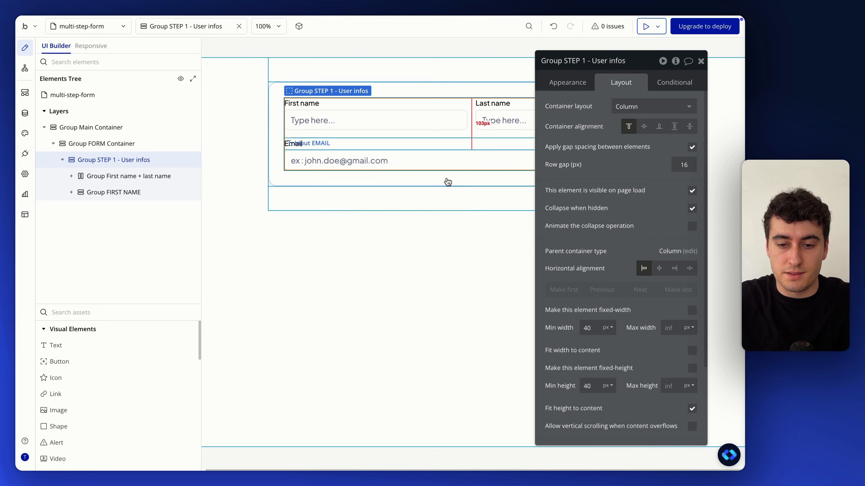
pyautogui.click(462, 271)
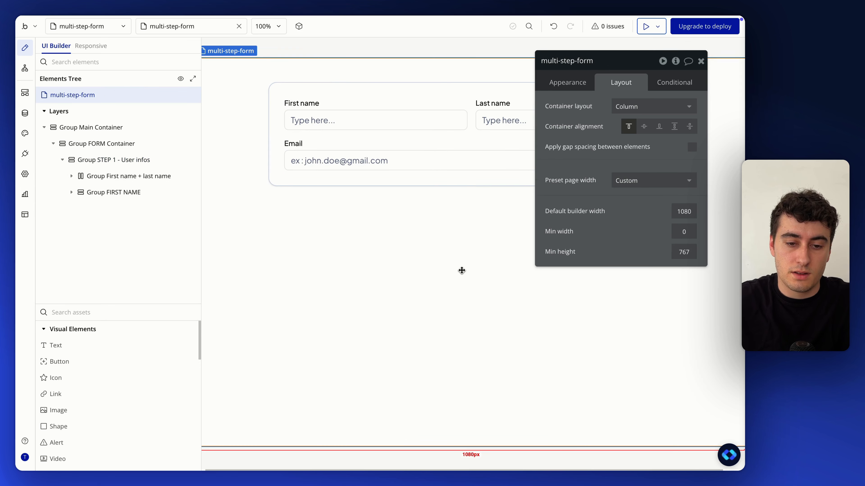
# Duplicate the group containing the email field and change the copy's label text to "Password".
pyautogui.click(323, 149)
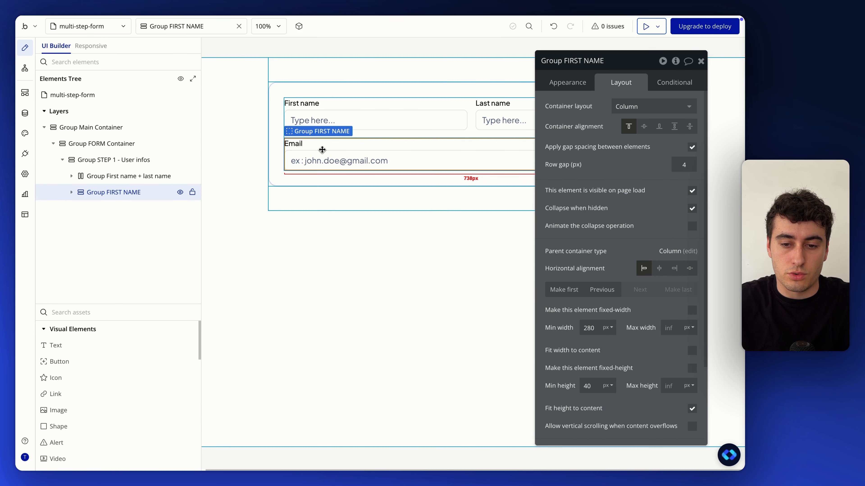
pyautogui.moveTo(596, 164); pyautogui.dragTo(610, 150)
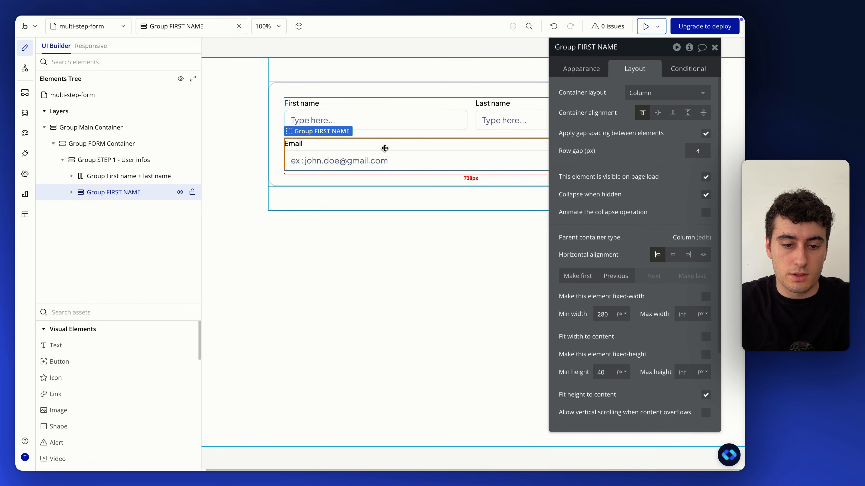
pyautogui.hotkey('ctrl', 'd')
pyautogui.doubleClick(293, 184)
pyautogui.write('Pass')
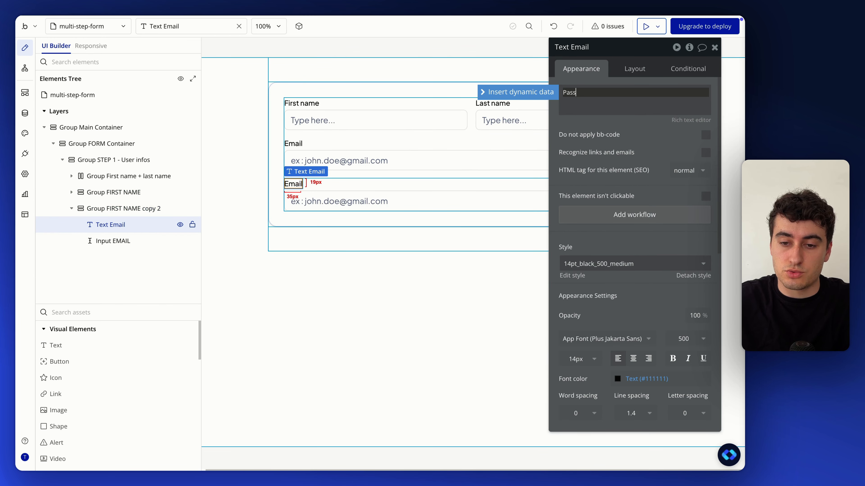
pyautogui.write('word')
# Set the content format of the input under the Password label to Password and its placeholder to "**********".
pyautogui.click(113, 241)
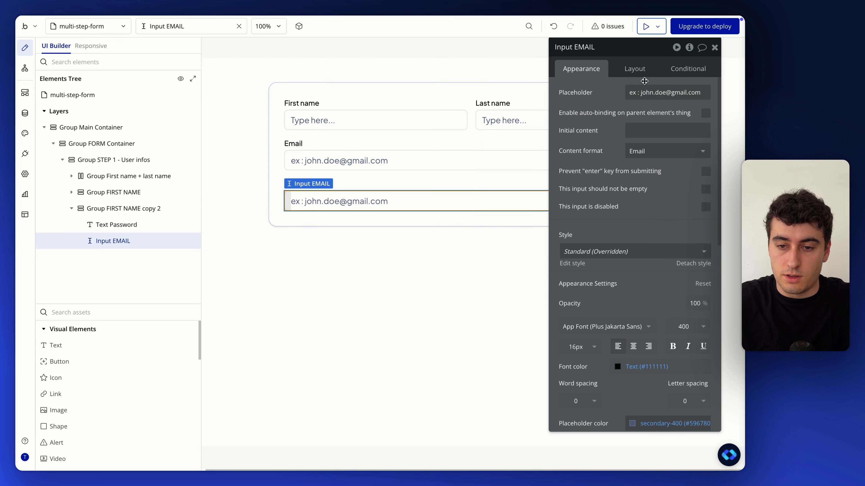
pyautogui.click(636, 152)
pyautogui.click(643, 212)
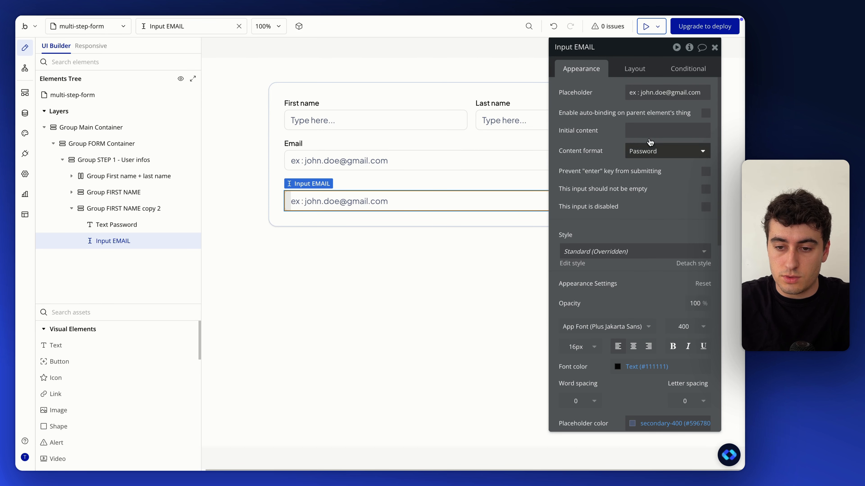
pyautogui.click(655, 99)
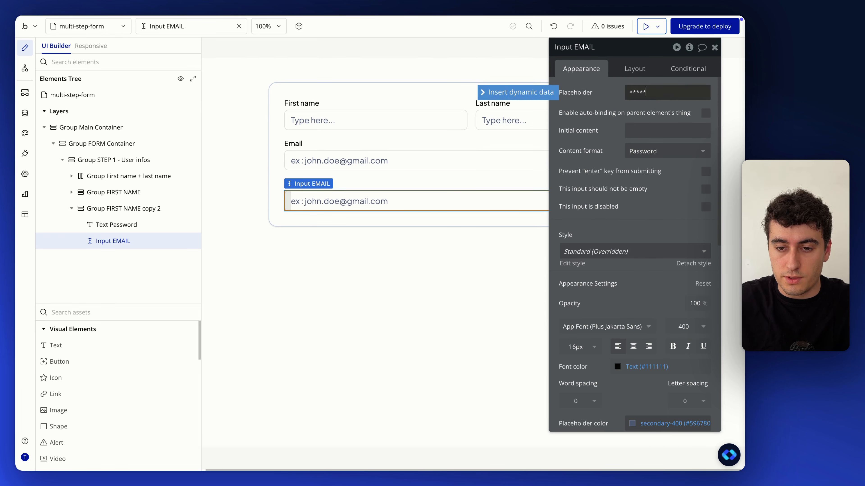
# Rename the input under the Password label to Input PASSWORD.
pyautogui.doubleClick(590, 49)
pyautogui.write('PASSWORD')
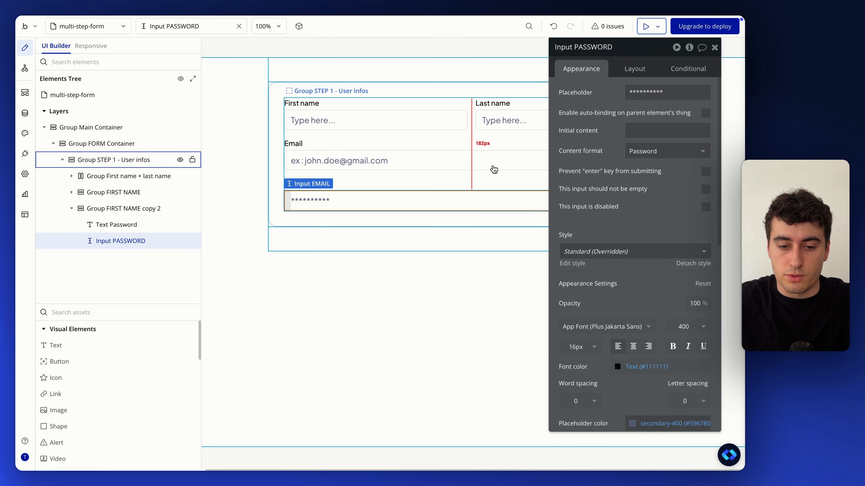
# Rename the group containing the Password label and input to Group PASSWORD.
pyautogui.click(484, 272)
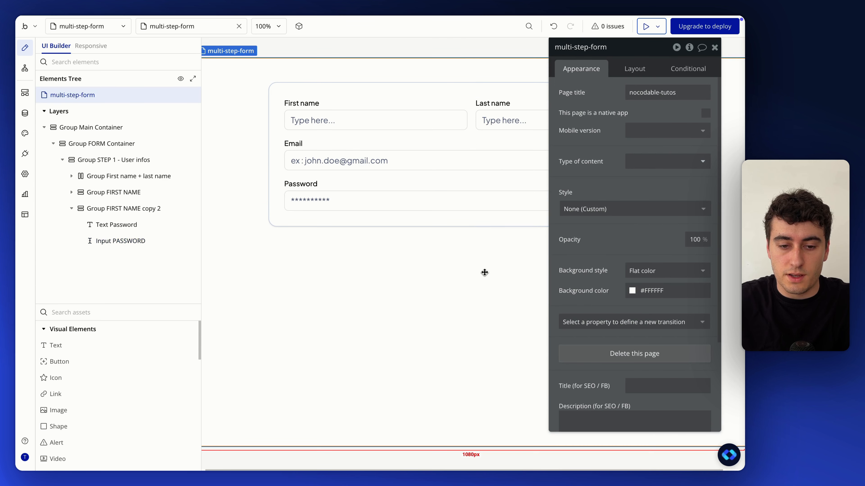
pyautogui.click(355, 179)
pyautogui.click(351, 187)
pyautogui.click(584, 47)
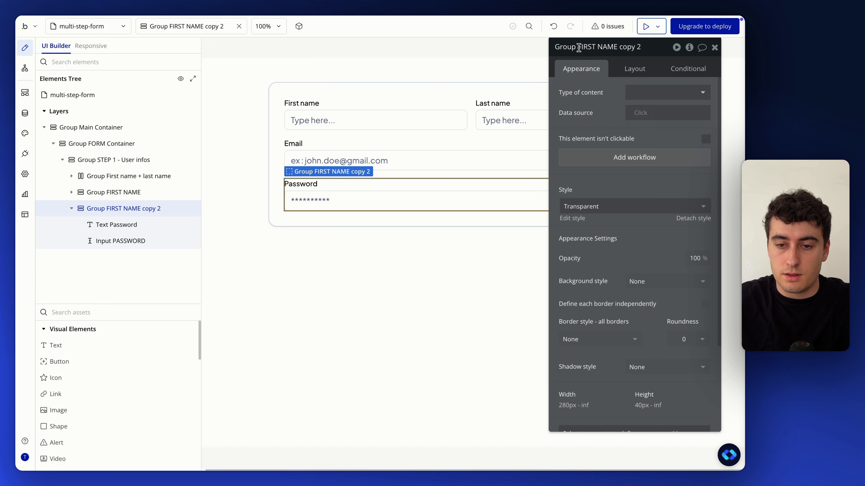
pyautogui.moveTo(578, 47); pyautogui.dragTo(638, 47)
pyautogui.press('BackSpace')
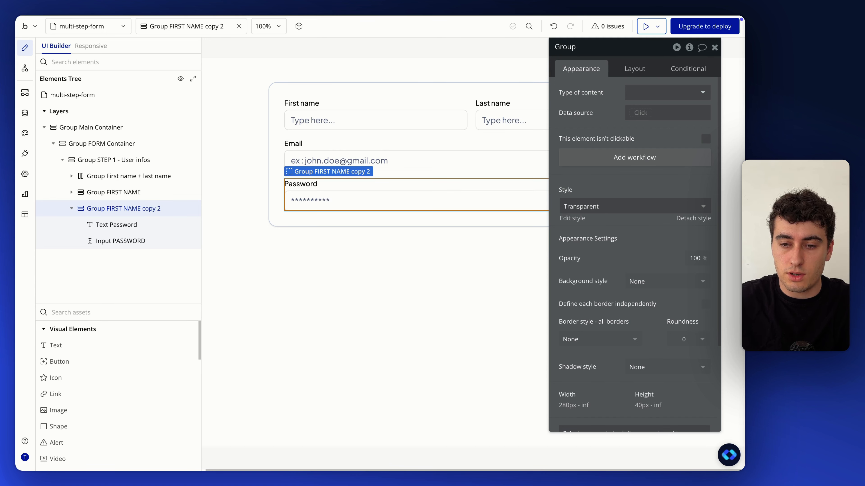
pyautogui.write('PASSWORD')
pyautogui.press('Return')
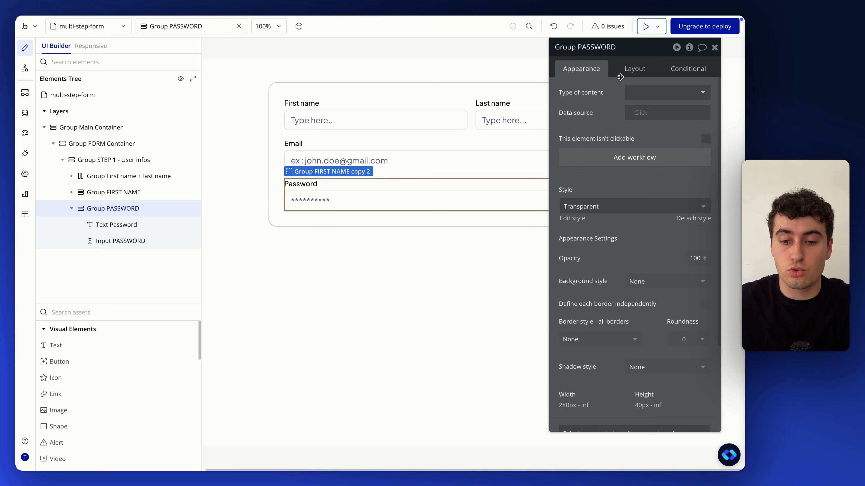
# Set the max width of Group Main Container to 780 px.
pyautogui.click(137, 143)
pyautogui.click(635, 71)
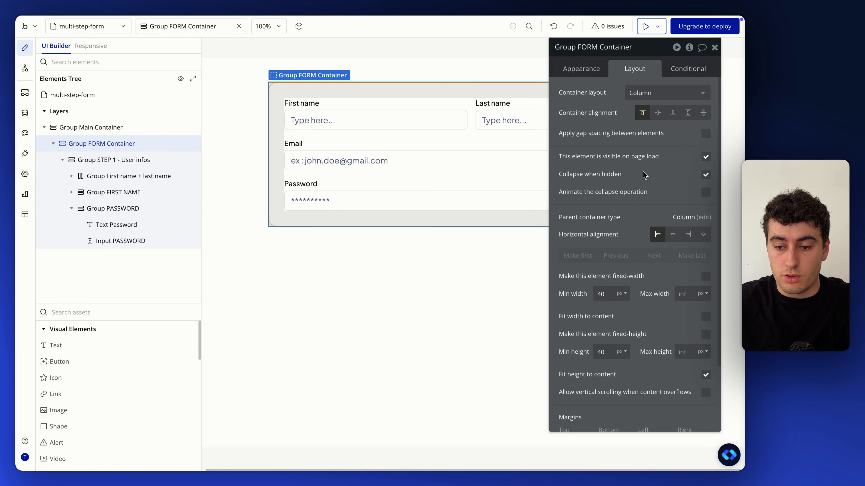
pyautogui.click(121, 127)
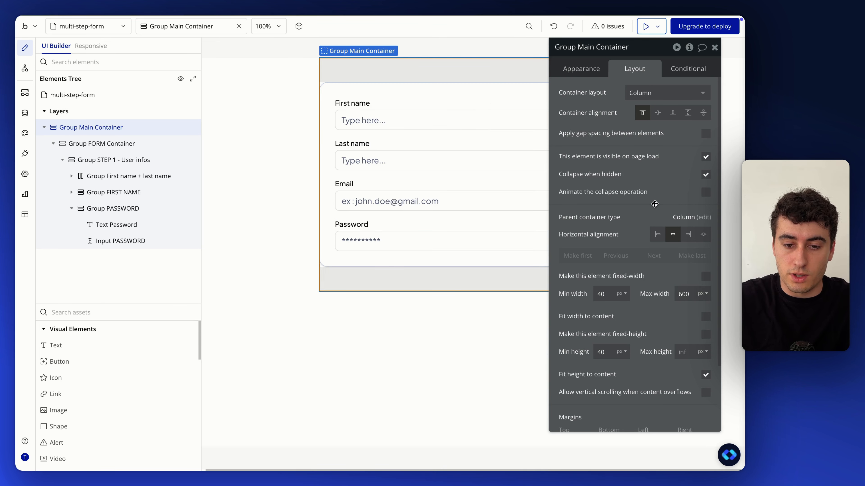
pyautogui.moveTo(655, 204); pyautogui.dragTo(209, 203)
pyautogui.doubleClick(239, 294)
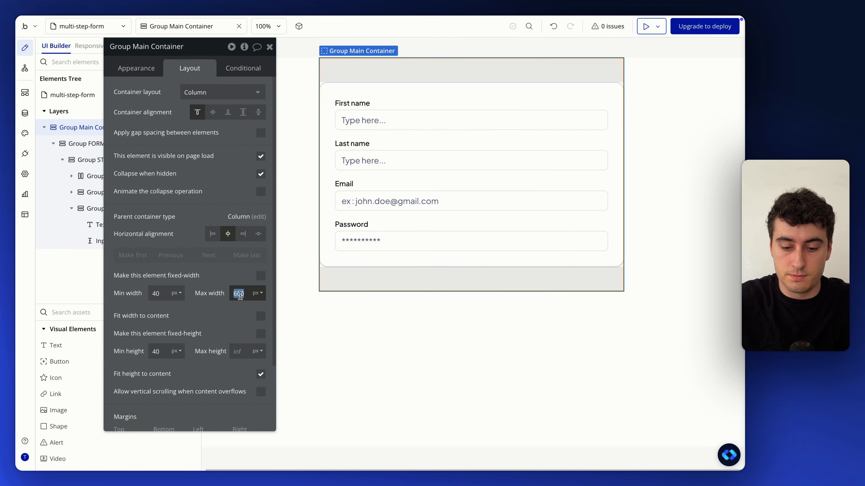
pyautogui.write('780')
pyautogui.press('Return')
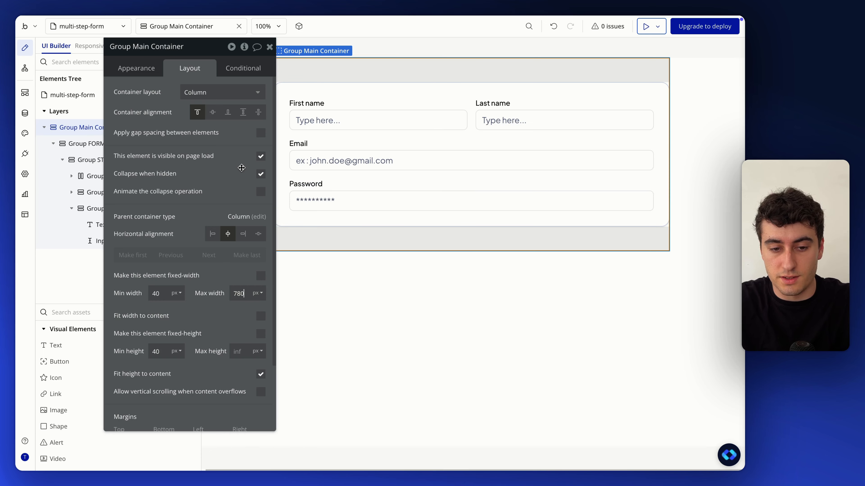
pyautogui.moveTo(241, 168); pyautogui.dragTo(638, 234)
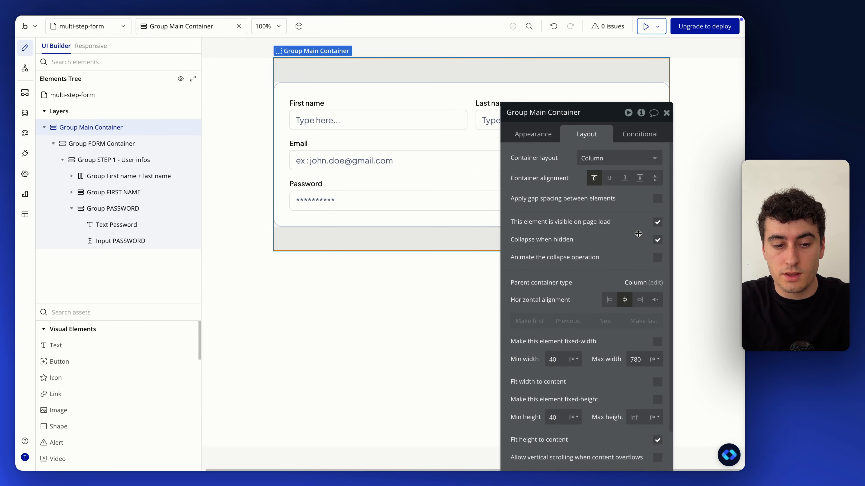
# Copy Group STEP 1 - User infos and paste the copy into Group FORM Container.
pyautogui.click(63, 160)
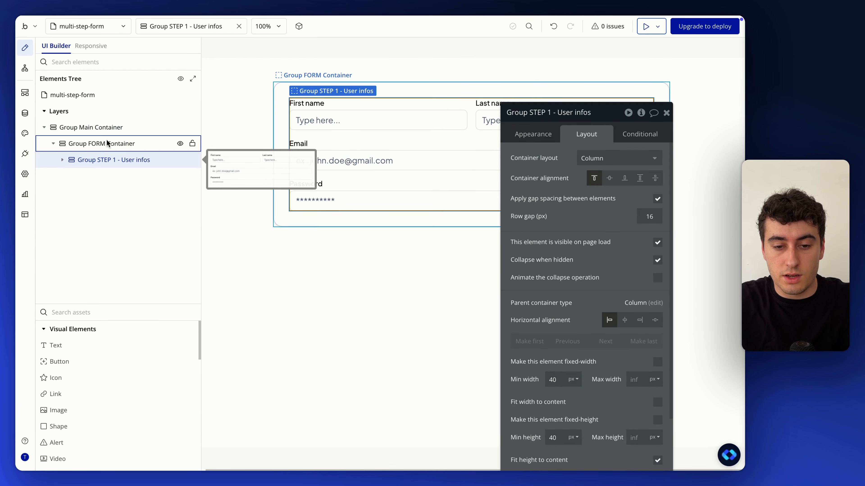
pyautogui.rightClick(106, 163)
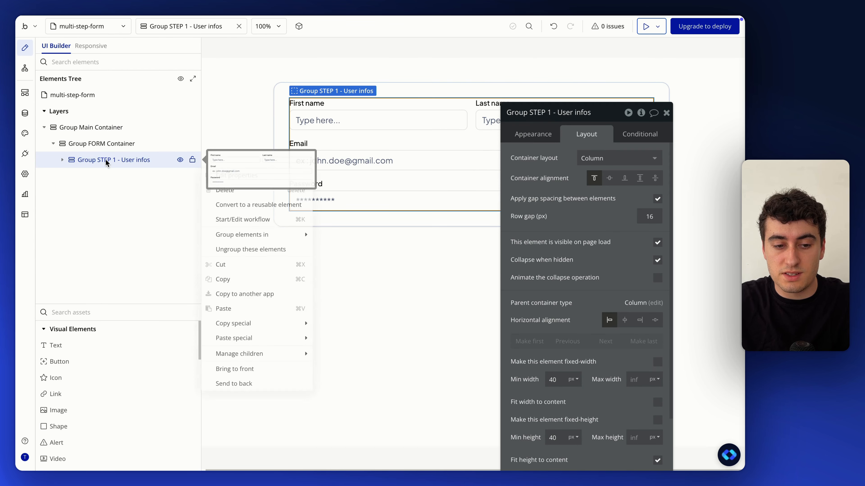
pyautogui.click(253, 282)
pyautogui.click(137, 145)
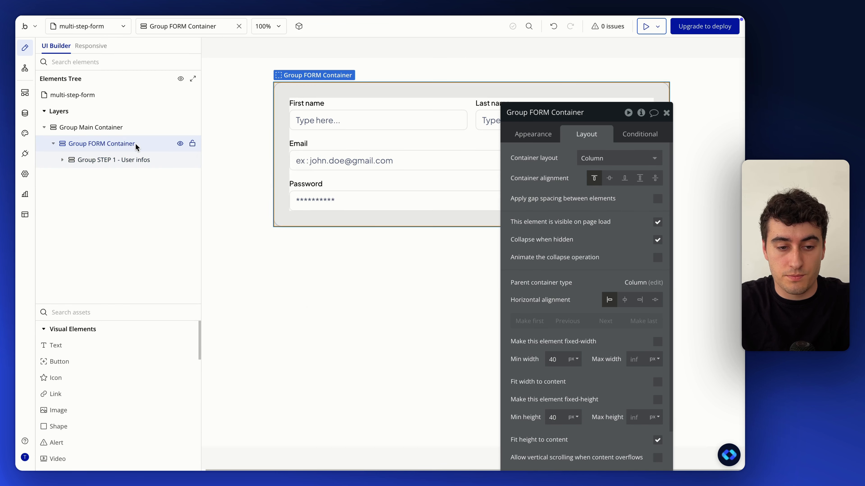
pyautogui.rightClick(137, 147)
pyautogui.click(249, 299)
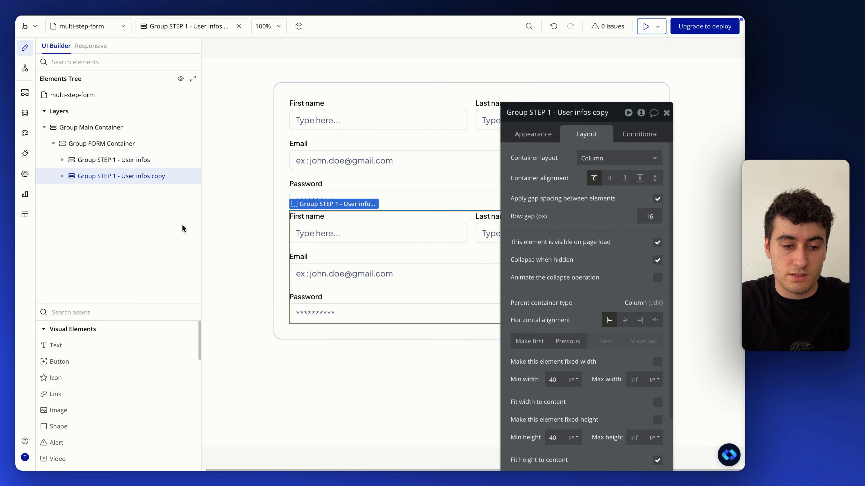
# Rename the copied step group to Group STEP 2 - Company infos.
pyautogui.rightClick(120, 178)
pyautogui.doubleClick(120, 178)
pyautogui.click(116, 176)
pyautogui.press('BackSpace')
pyautogui.write('2')
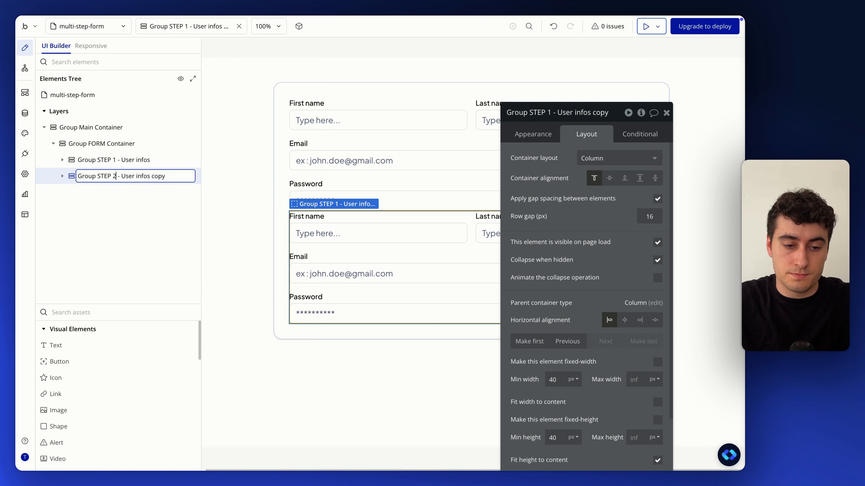
pyautogui.moveTo(121, 176); pyautogui.dragTo(182, 178)
pyautogui.write('Company')
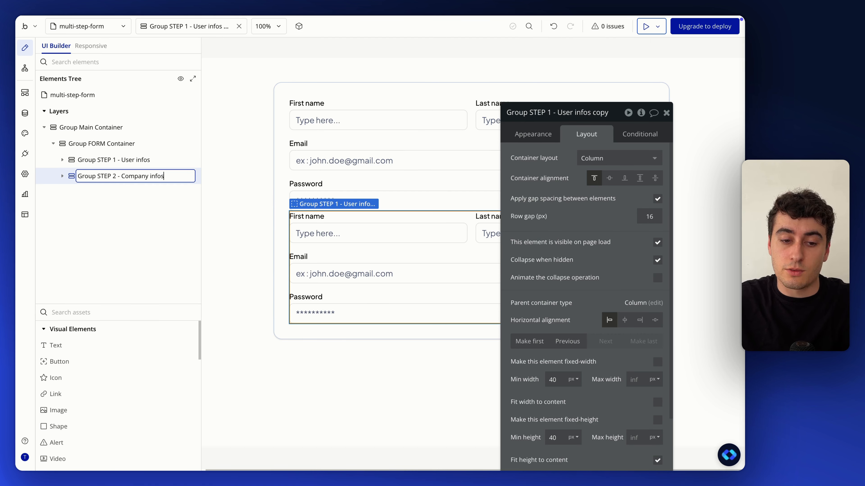
pyautogui.press('Return')
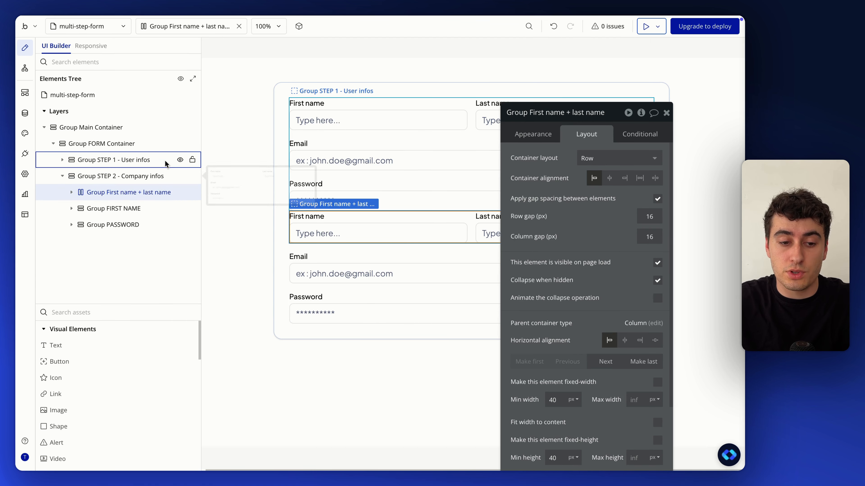
# Change the First name label in Group STEP 2 - Company infos to "Company name".
pyautogui.doubleClick(313, 221)
pyautogui.write('Company name')
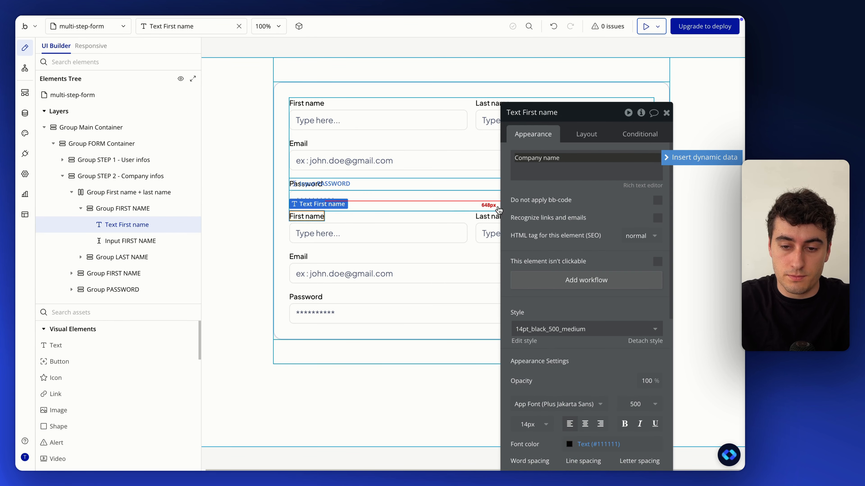
pyautogui.moveTo(539, 201); pyautogui.dragTo(571, 195)
# Move the Company name field group directly under Group STEP 2 - Company infos and delete its former row, Group First name + last name.
pyautogui.click(440, 221)
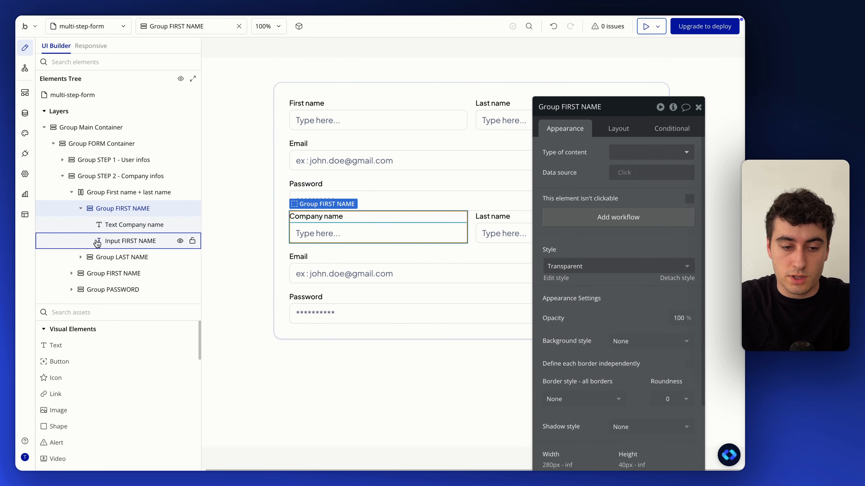
pyautogui.moveTo(112, 208)
pyautogui.mouseDown()
pyautogui.moveTo(112, 194)
pyautogui.moveTo(111, 204)
pyautogui.mouseUp()
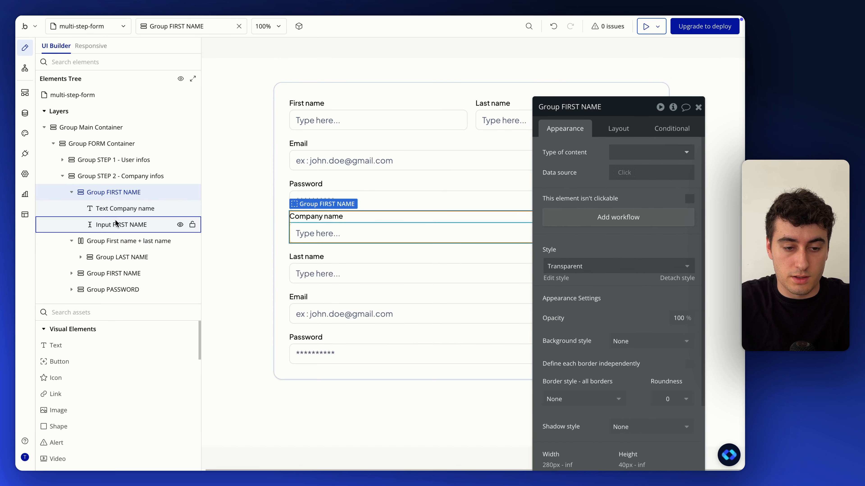
pyautogui.click(107, 240)
pyautogui.press('Delete')
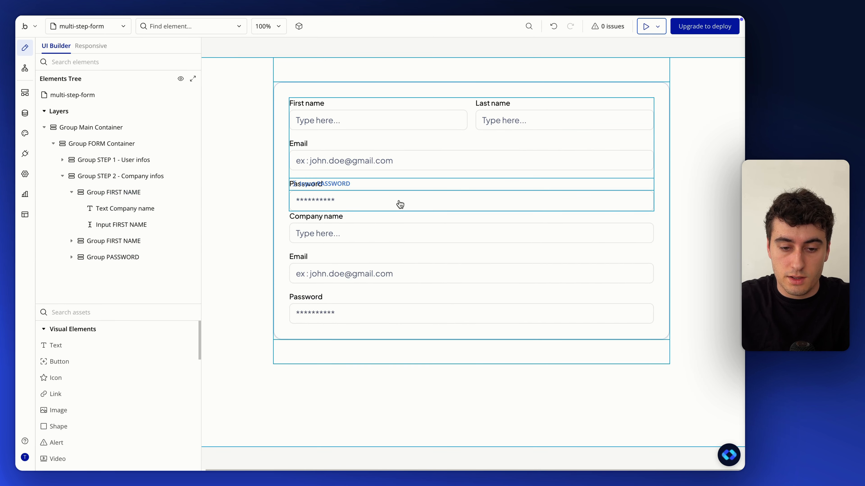
# Change the Email label in Group STEP 2 - Company infos to "Company sector".
pyautogui.doubleClick(299, 257)
pyautogui.tripleClick(592, 163)
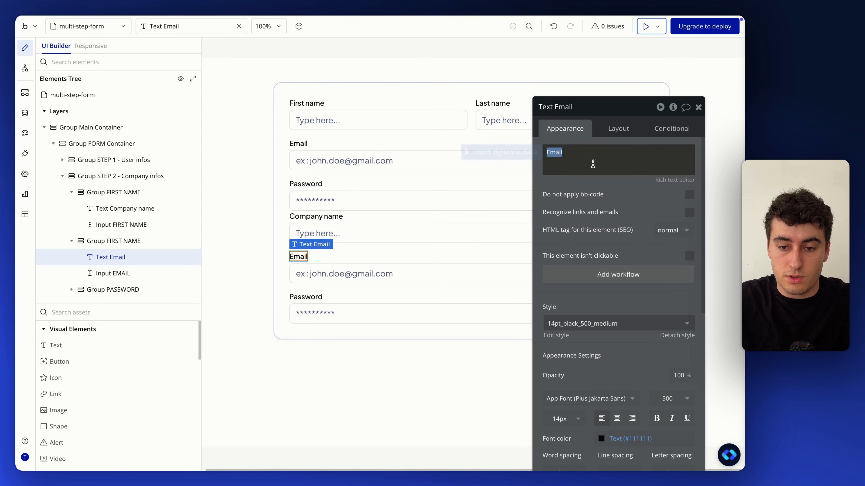
pyautogui.write('Comp')
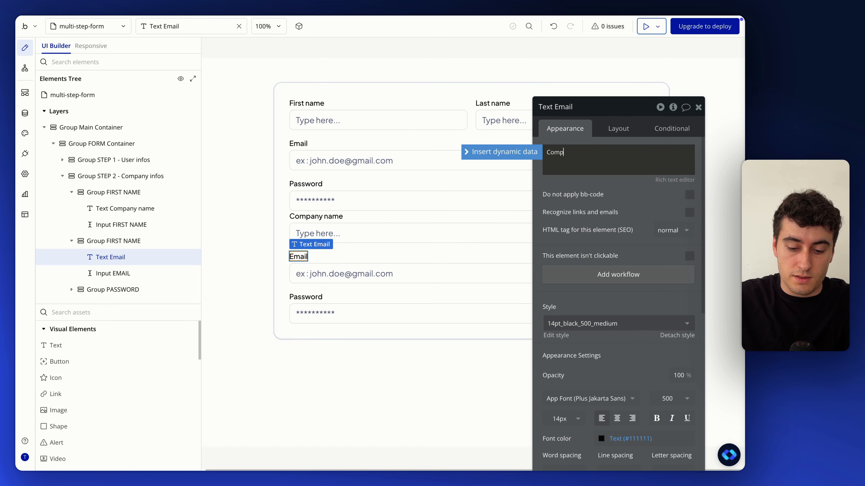
pyautogui.write('any sector')
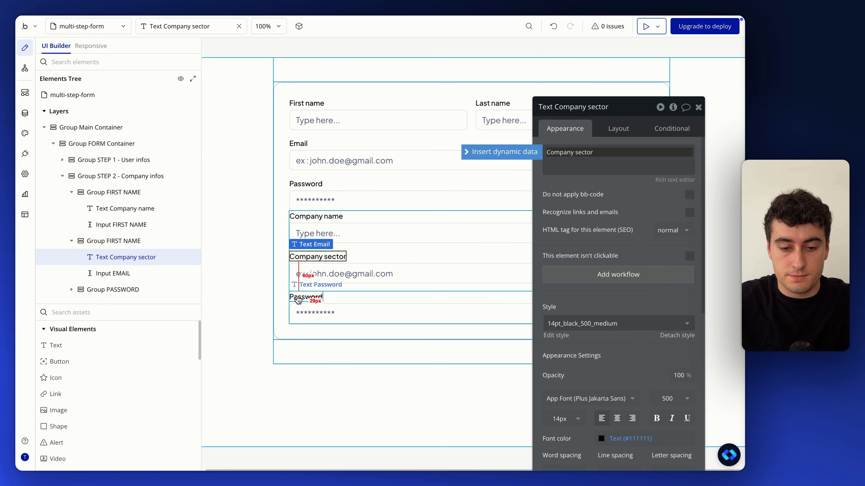
# Duplicate the Company sector field group and change the copy's label to "Number of employees".
pyautogui.click(365, 260)
pyautogui.press('super+d')
pyautogui.doubleClick(307, 299)
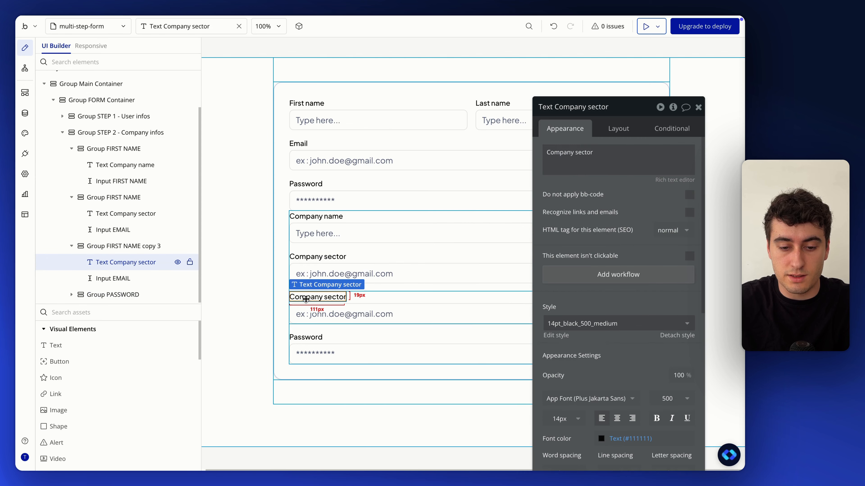
pyautogui.write('Number of empl')
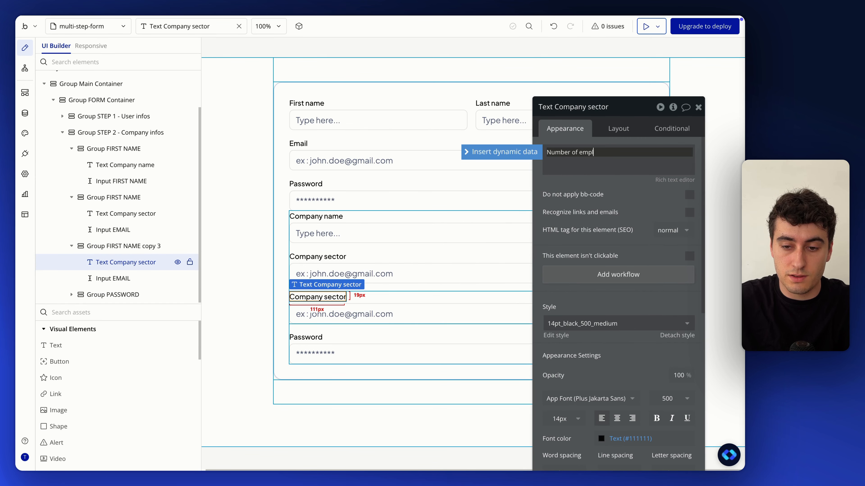
pyautogui.write('oyes')
pyautogui.moveTo(601, 209); pyautogui.dragTo(199, 214)
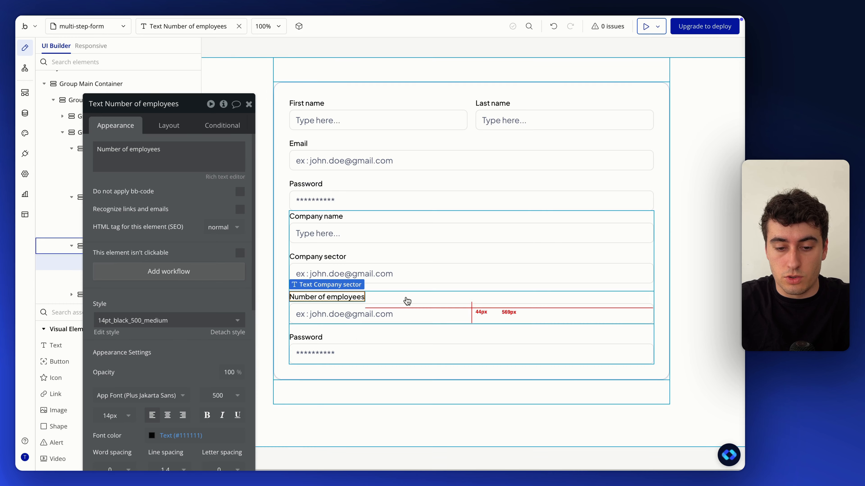
# Delete Group PASSWORD from Group STEP 2 - Company infos.
pyautogui.click(688, 280)
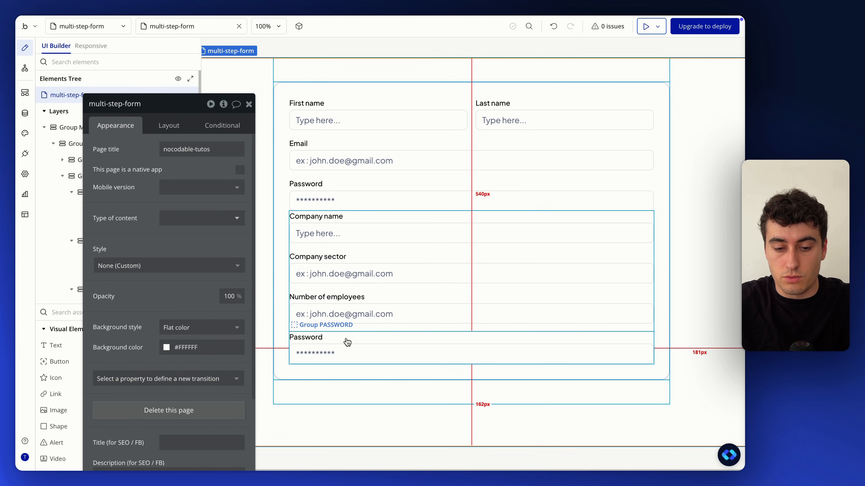
pyautogui.click(386, 338)
pyautogui.press('Delete')
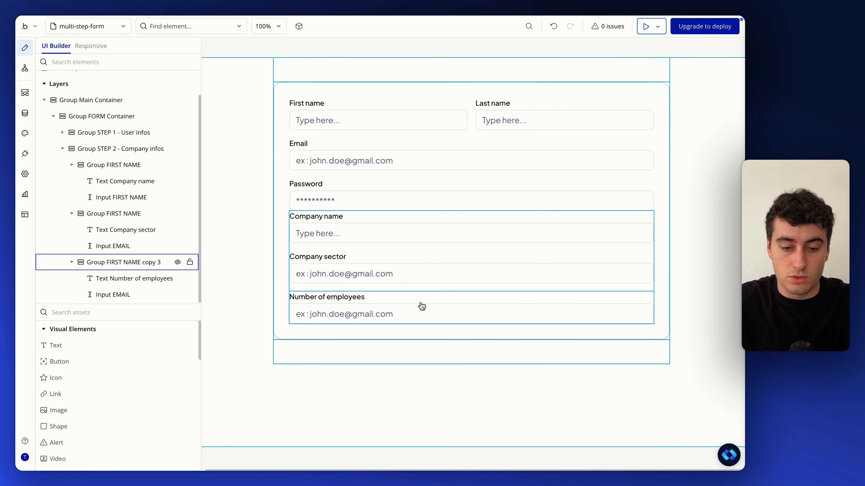
# Duplicate the Number of employees field group and change the copy's label to "Headquarters address".
pyautogui.click(424, 296)
pyautogui.hotkey('ctrl', 'c')
pyautogui.hotkey('ctrl', 'v')
pyautogui.click(324, 331)
pyautogui.doubleClick(320, 337)
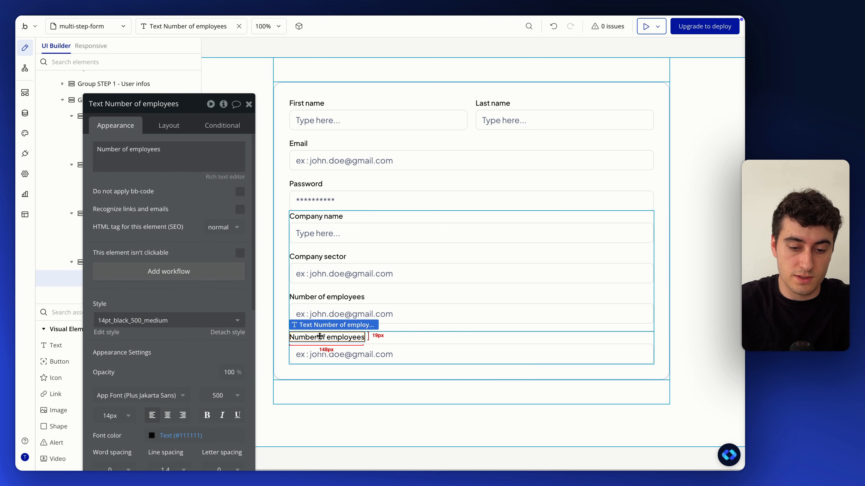
pyautogui.write('Headqu')
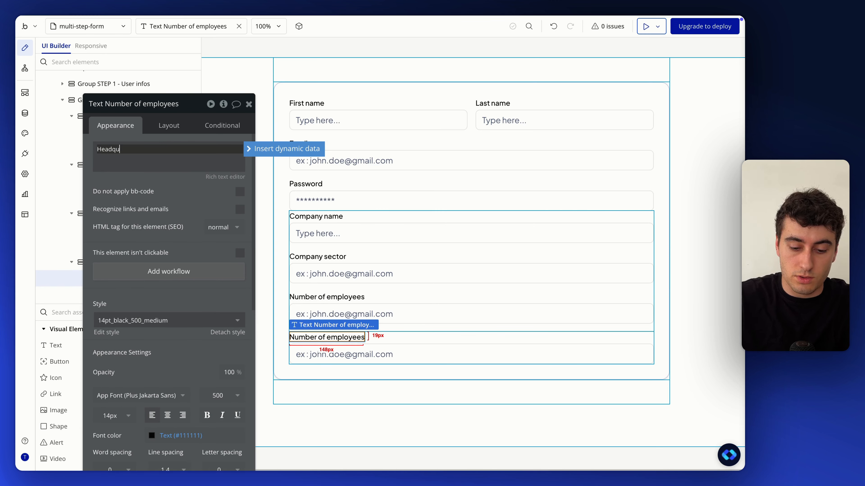
pyautogui.write('arters address')
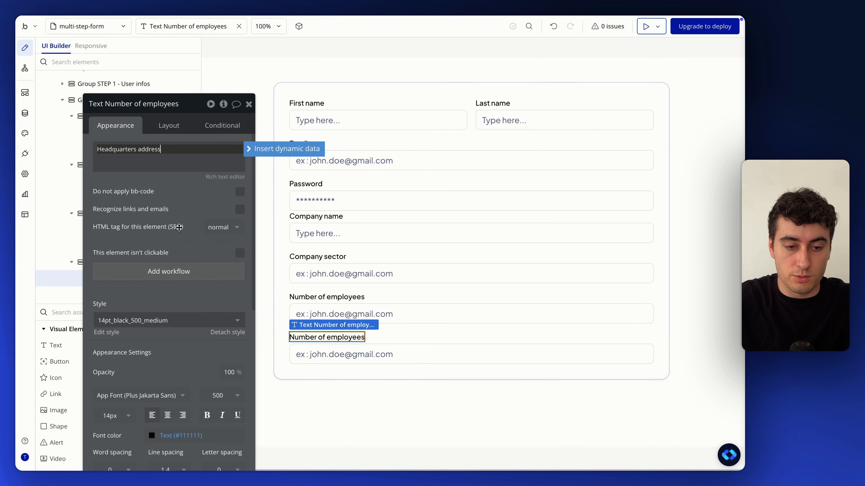
pyautogui.click(175, 222)
pyautogui.moveTo(175, 223); pyautogui.dragTo(627, 218)
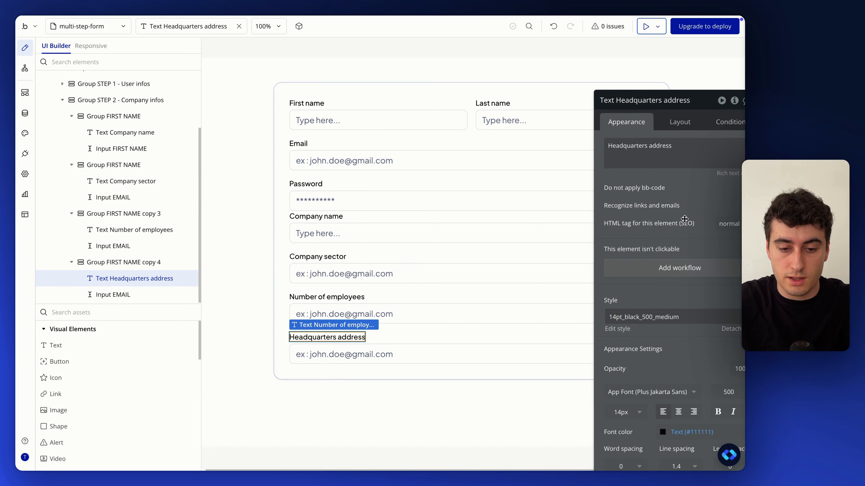
# Copy Group STEP 2 - Company infos and paste the copy into Group FORM Container.
pyautogui.click(448, 251)
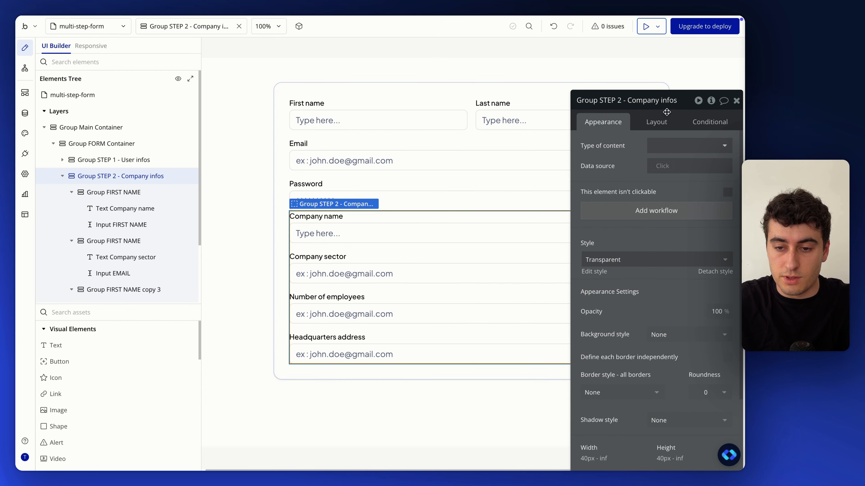
pyautogui.click(62, 176)
pyautogui.rightClick(115, 181)
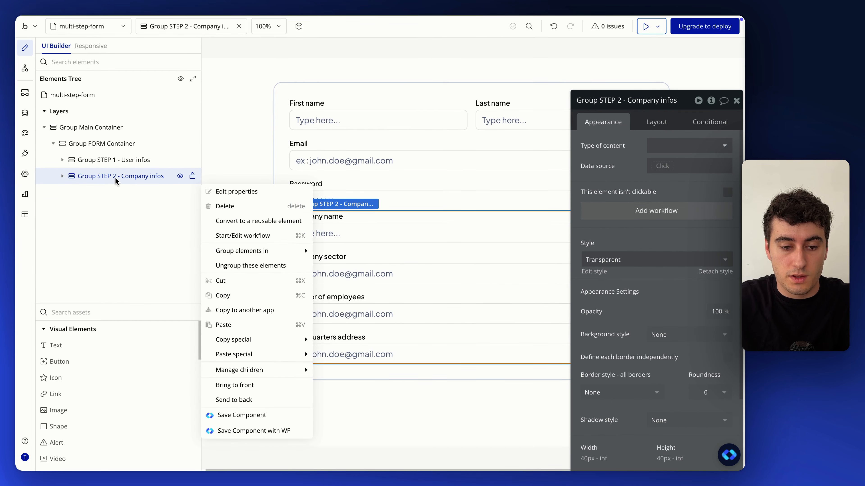
pyautogui.click(249, 295)
pyautogui.rightClick(125, 145)
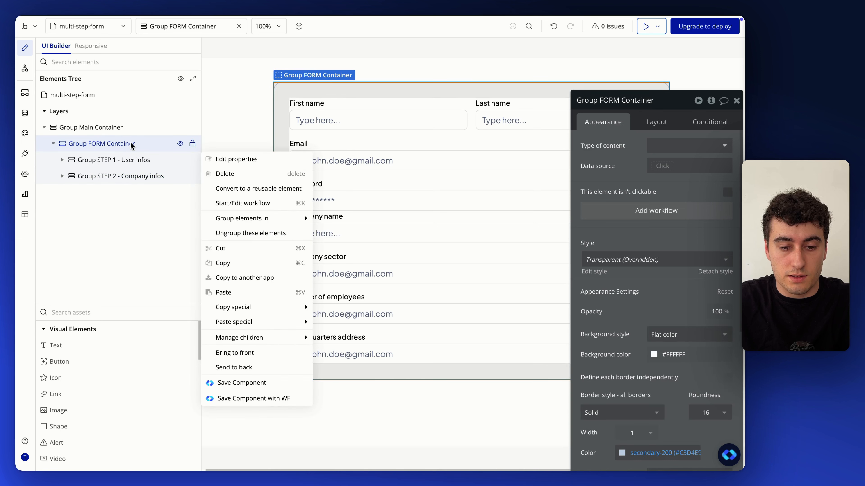
pyautogui.click(232, 294)
# Rename the copied step group as "Group STEP 3 - User survey".
pyautogui.doubleClick(128, 193)
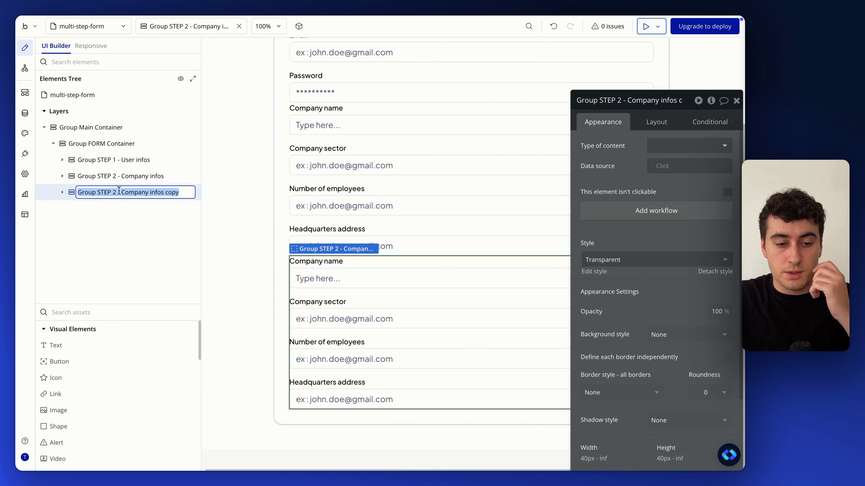
pyautogui.click(116, 193)
pyautogui.press('BackSpace')
pyautogui.write('3')
pyautogui.moveTo(122, 197); pyautogui.dragTo(211, 198)
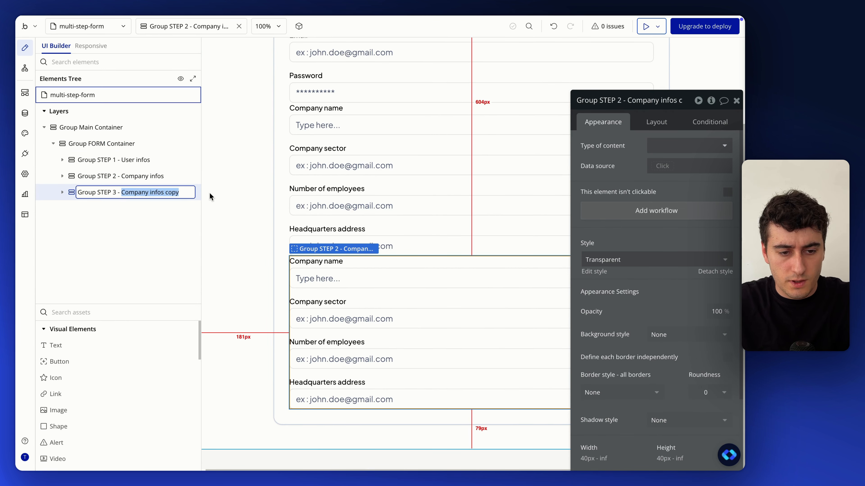
pyautogui.write('User survey')
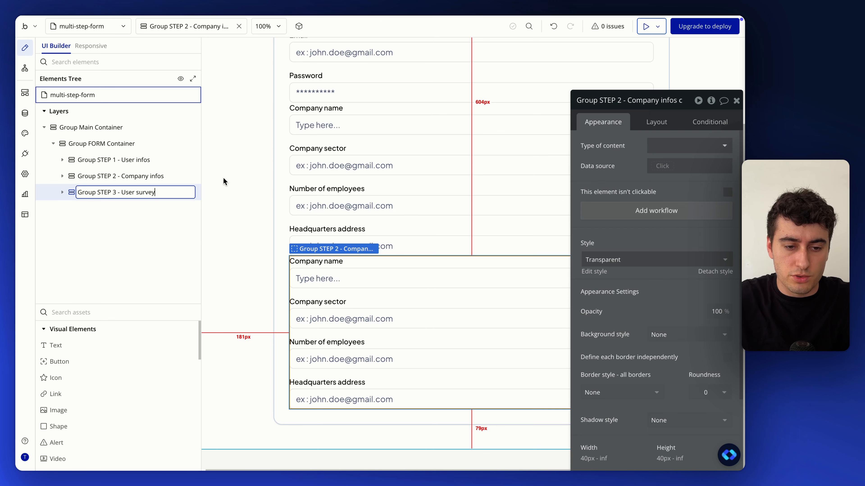
# Change the Company name label in Group STEP 3 - User survey to "How did you hear about us ?".
pyautogui.doubleClick(319, 262)
pyautogui.write('Ho')
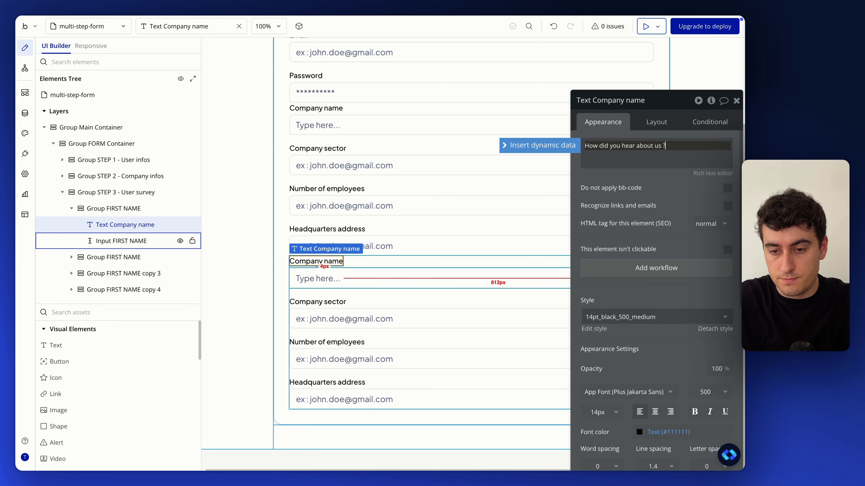
pyautogui.click(320, 302)
pyautogui.tripleClick(658, 162)
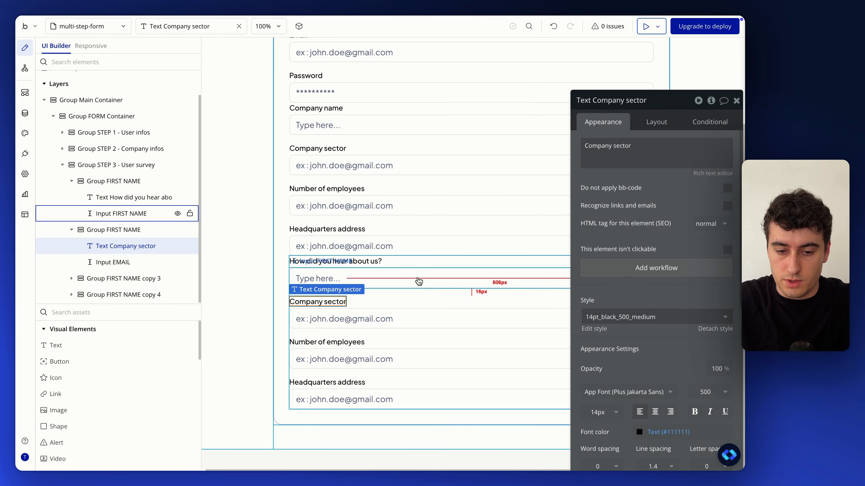
# Delete the Company sector, Number of employees and Headquarters address field groups from Group STEP 3 - User survey.
pyautogui.click(412, 304)
pyautogui.press('Delete')
pyautogui.click(406, 341)
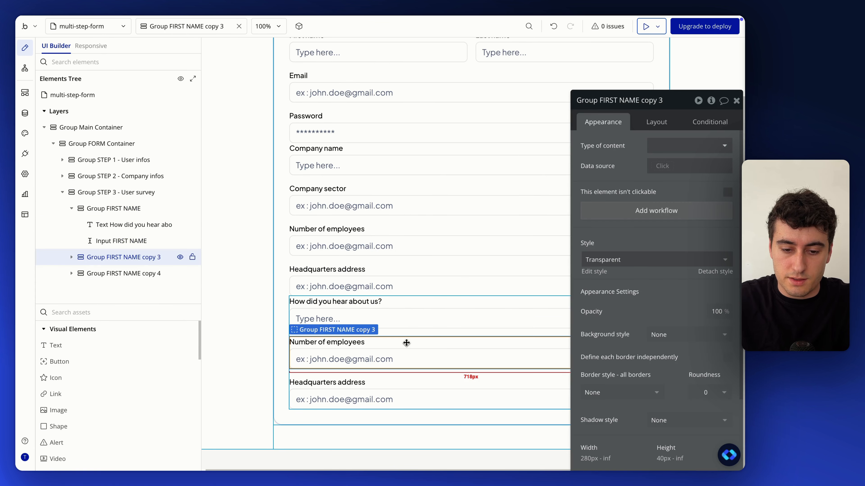
pyautogui.press('Delete')
pyautogui.click(399, 386)
pyautogui.press('Delete')
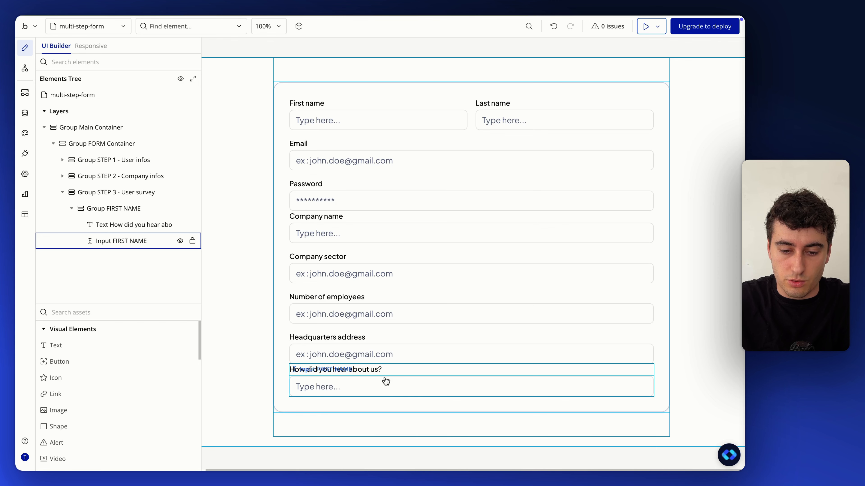
# Collapse Group STEP 3 - User survey and its field group in the elements tree.
pyautogui.click(399, 370)
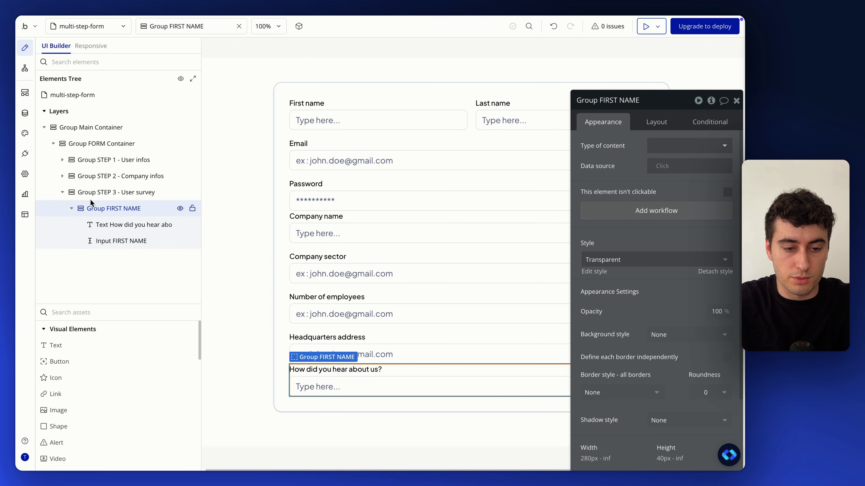
pyautogui.click(126, 193)
pyautogui.click(68, 208)
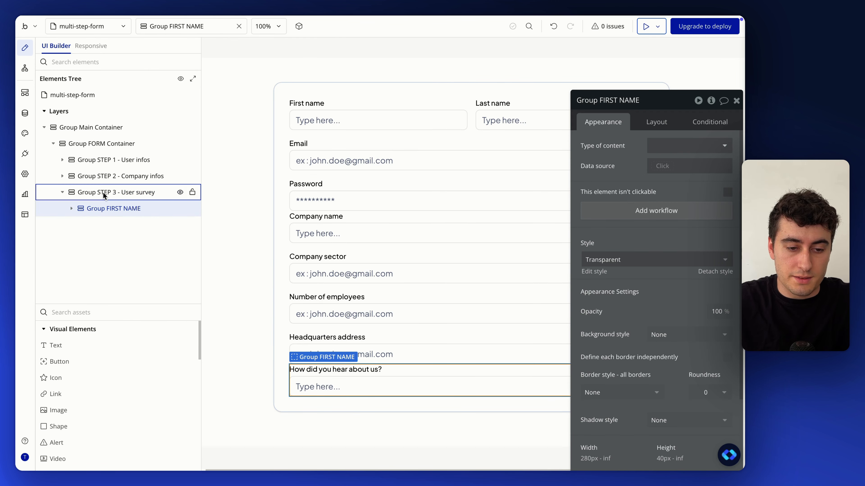
pyautogui.click(71, 210)
pyautogui.click(72, 209)
pyautogui.click(63, 193)
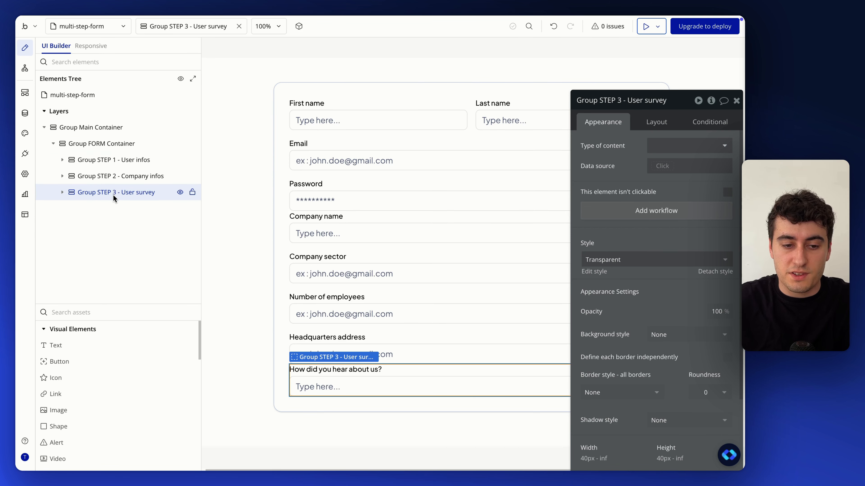
# Add a new group inside Group FORM Container and make it the container's last element.
pyautogui.click(286, 98)
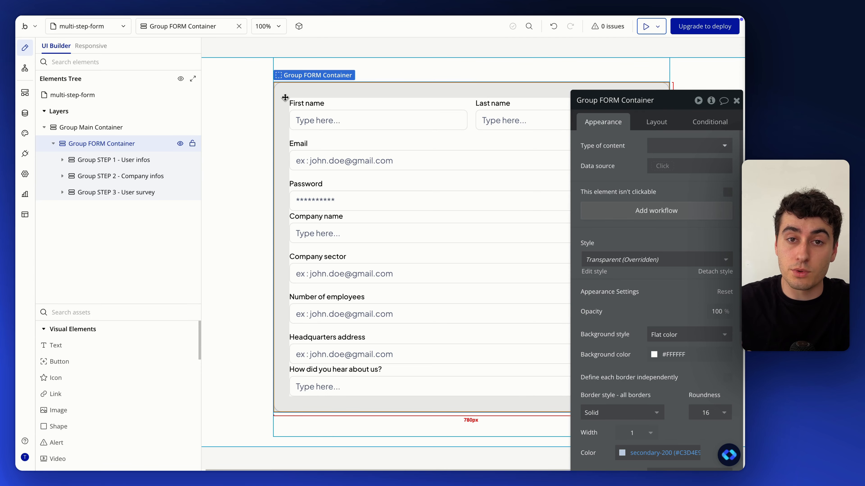
pyautogui.write('group')
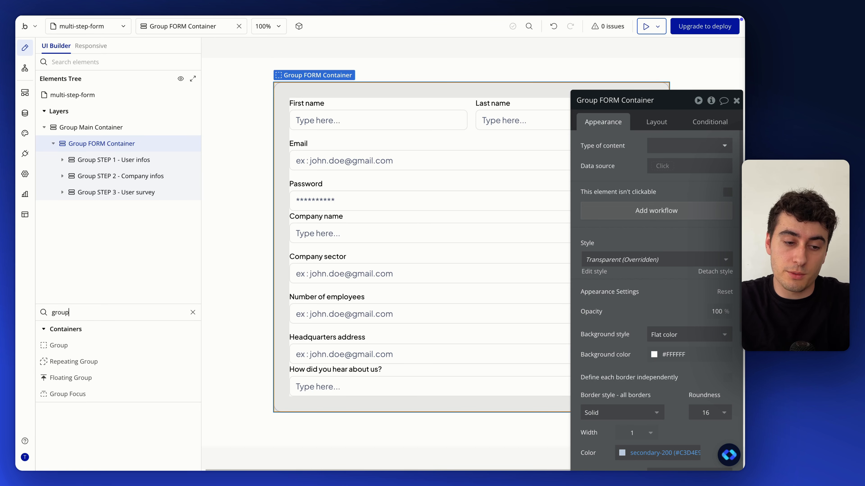
pyautogui.moveTo(77, 354); pyautogui.dragTo(136, 151)
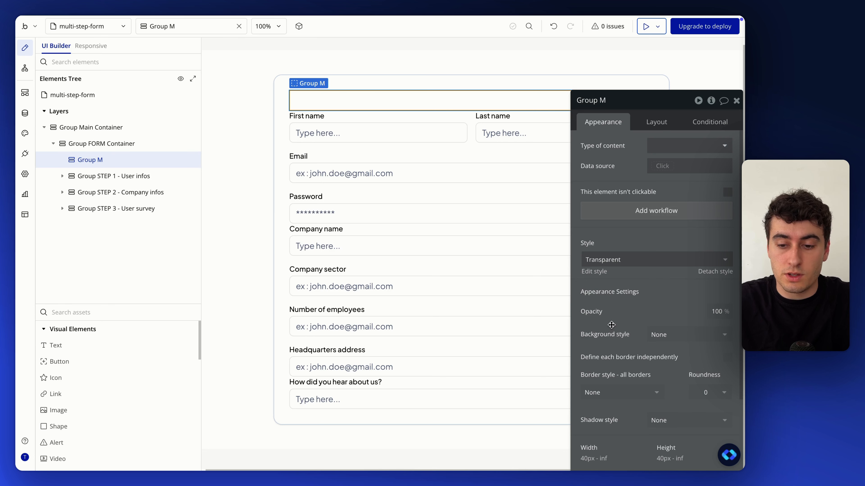
pyautogui.click(654, 130)
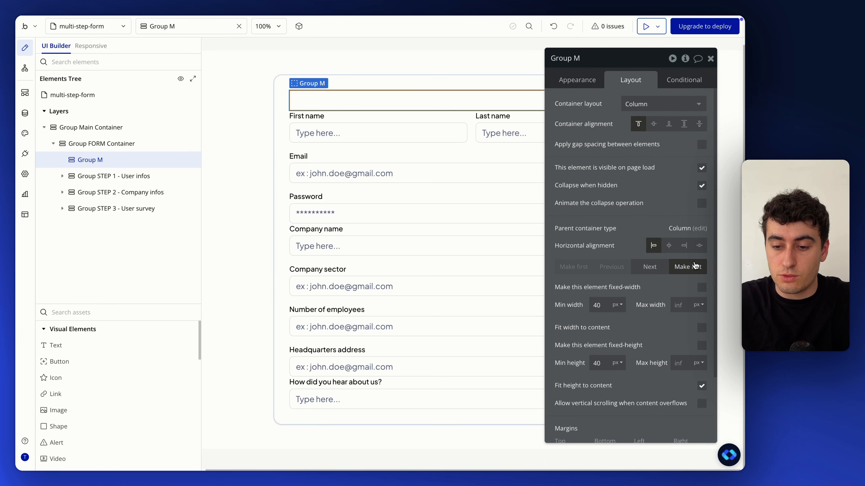
pyautogui.click(687, 267)
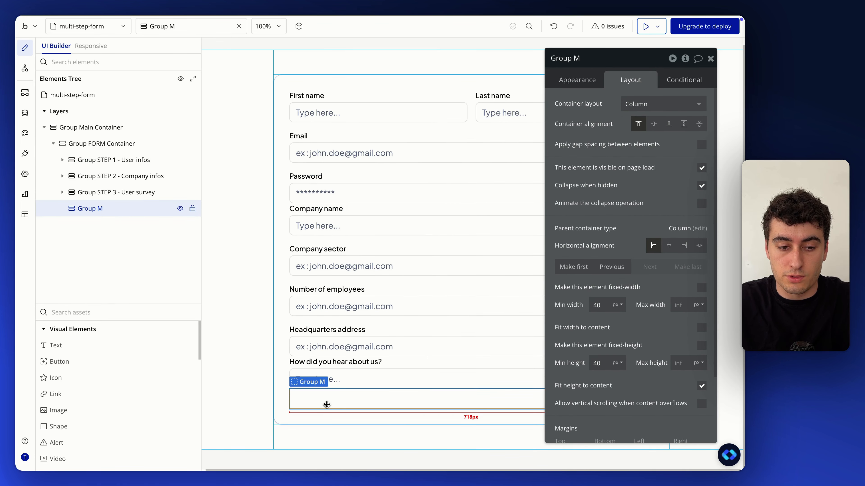
# Apply gap spacing between the elements of Group FORM Container with a row gap of 24 px.
pyautogui.click(107, 141)
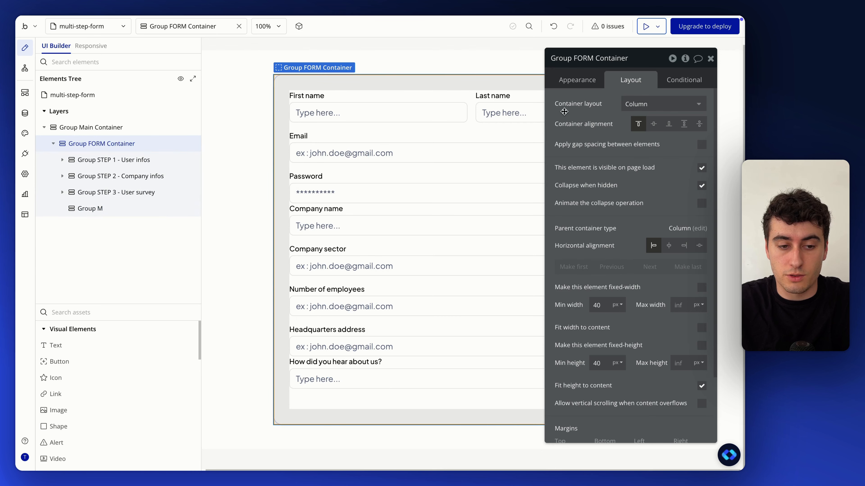
pyautogui.click(702, 145)
pyautogui.write('2')
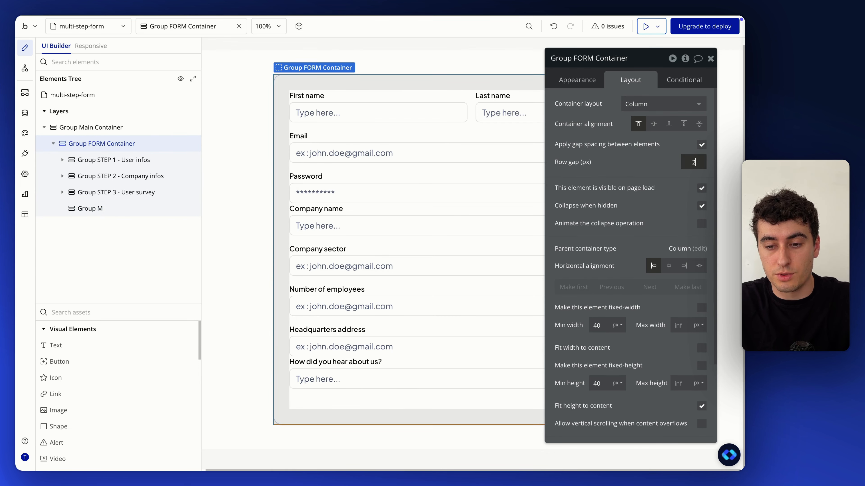
pyautogui.write('4')
pyautogui.scroll(-1, 371, 388)
# Rename the new empty group as "Group ACTION BUTTONS" and set its container layout to Row.
pyautogui.click(384, 400)
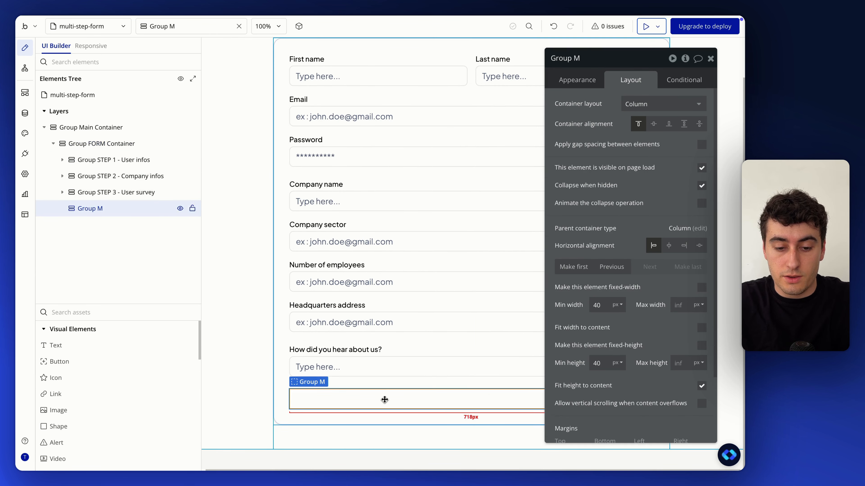
pyautogui.click(364, 418)
pyautogui.click(375, 399)
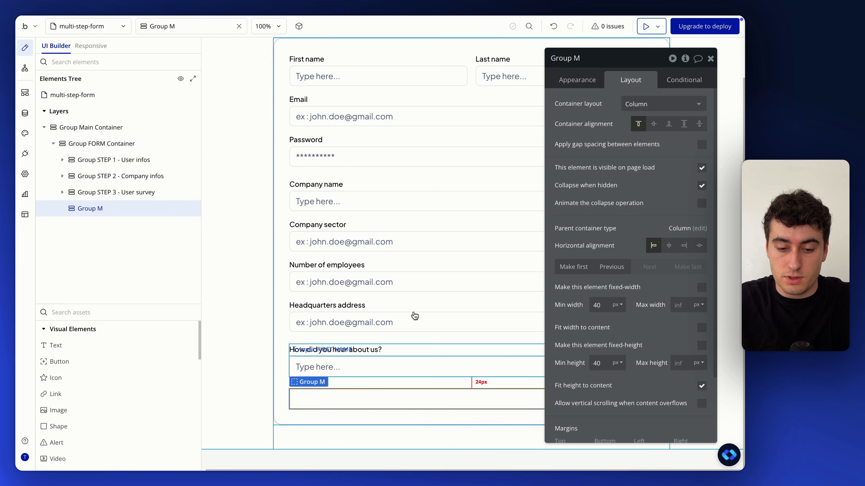
pyautogui.click(598, 65)
pyautogui.press('BackSpace')
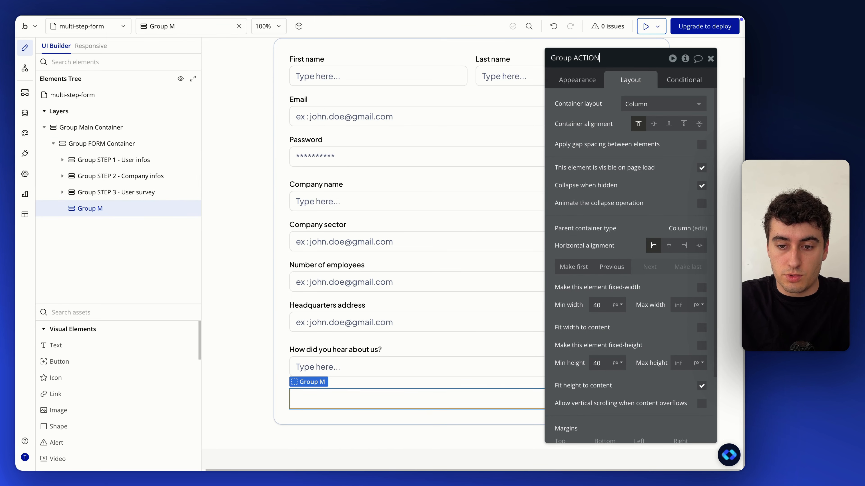
pyautogui.write('ACTION BUTTONS')
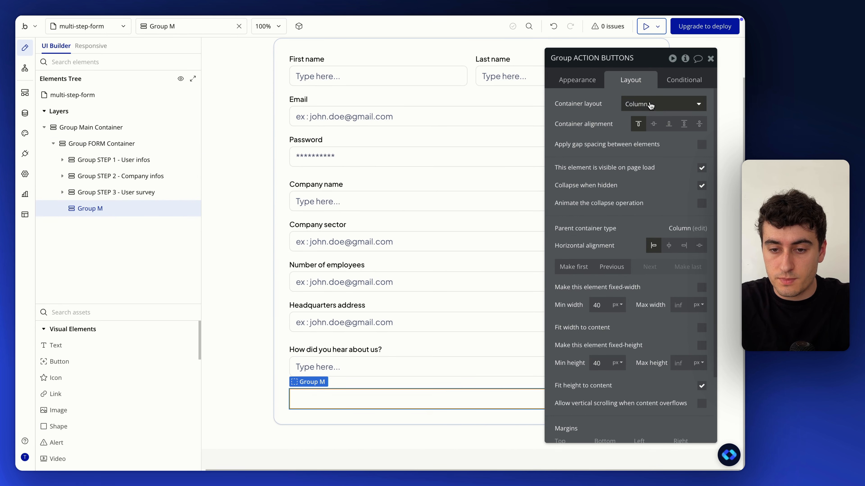
pyautogui.click(644, 102)
pyautogui.click(644, 152)
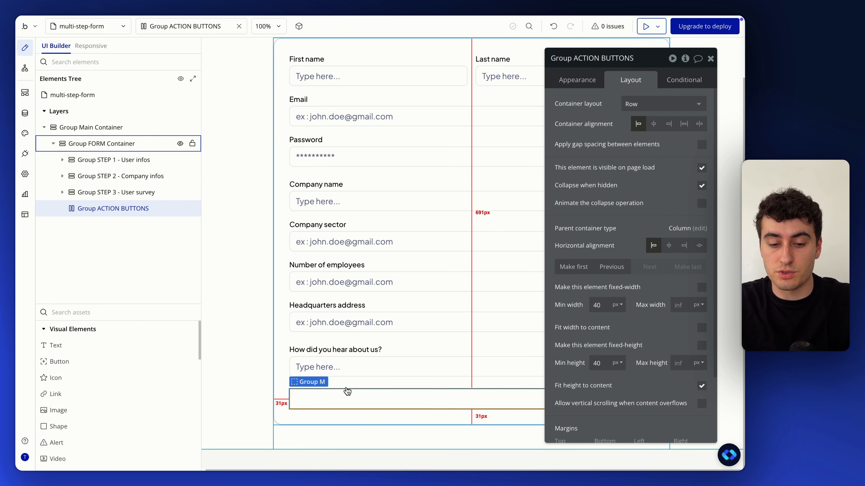
# Add a button inside Group ACTION BUTTONS and apply the Button_secondary_large style to it.
pyautogui.click(117, 312)
pyautogui.write('but')
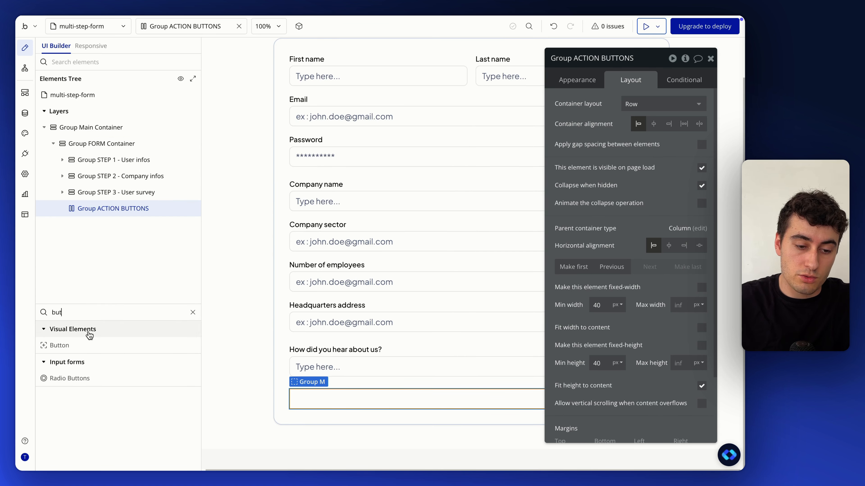
pyautogui.moveTo(59, 346); pyautogui.dragTo(122, 210)
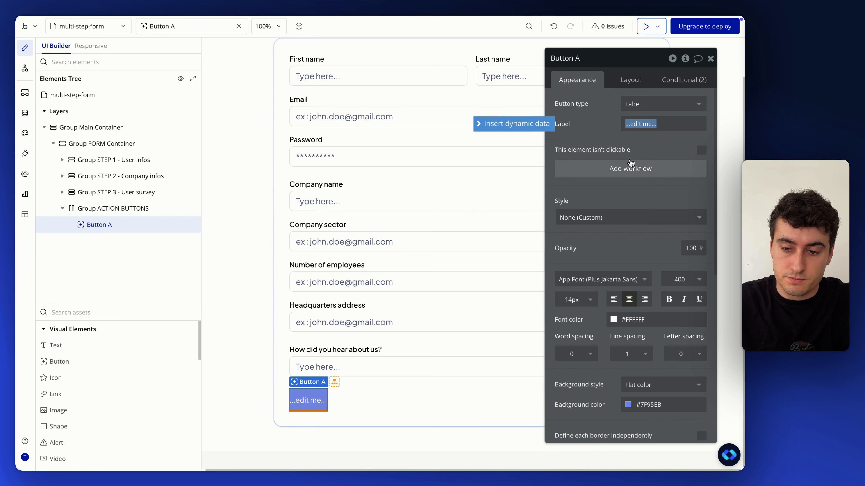
pyautogui.click(632, 218)
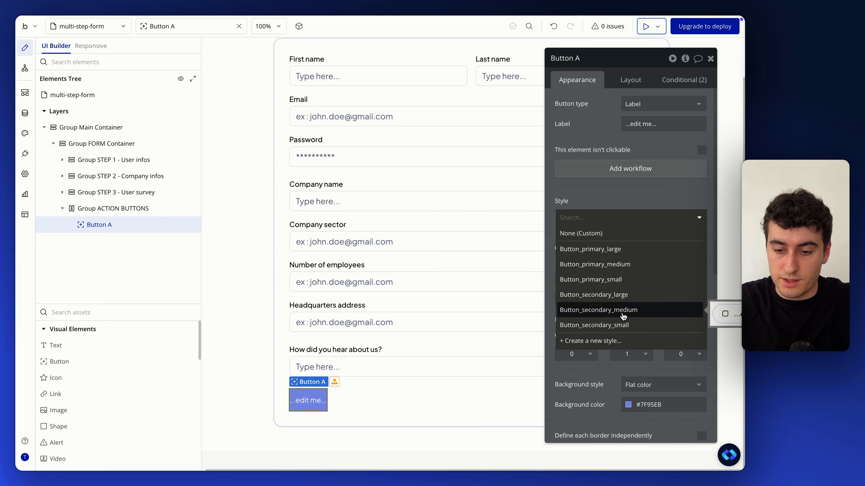
pyautogui.click(636, 295)
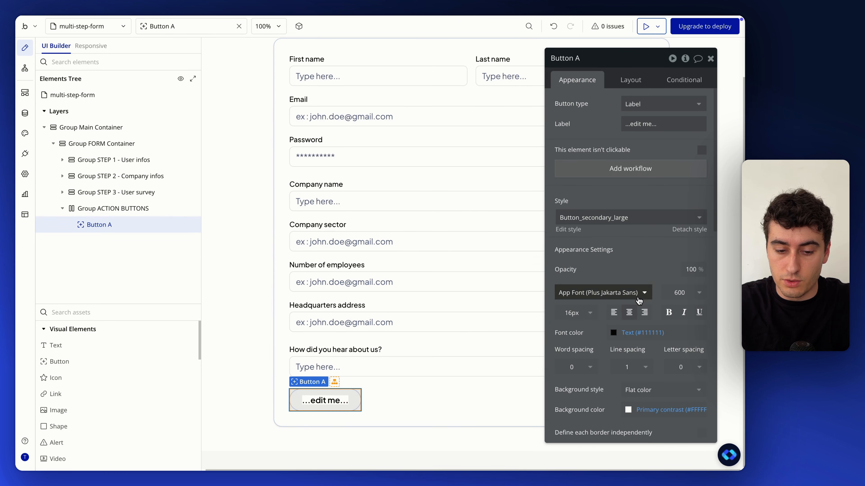
pyautogui.click(441, 408)
# Duplicate the button in Group ACTION BUTTONS and give the copy the Button_primary_large style.
pyautogui.click(332, 402)
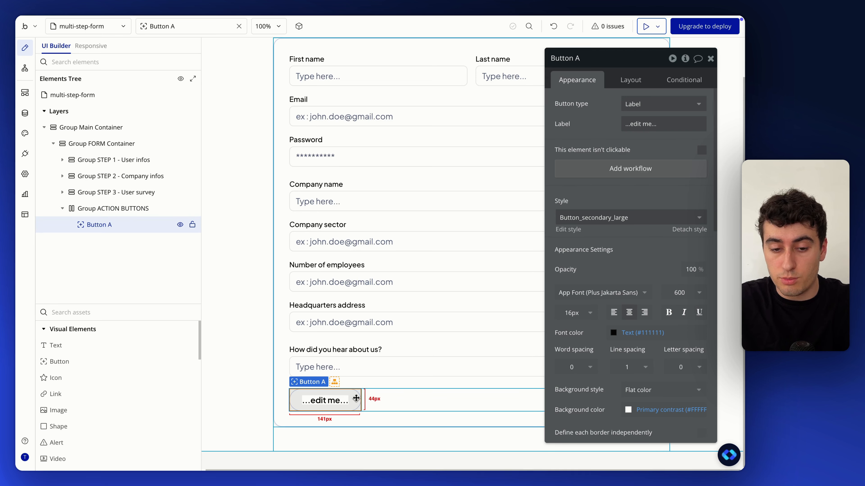
pyautogui.hotkey('ctrl', 'd')
pyautogui.click(633, 218)
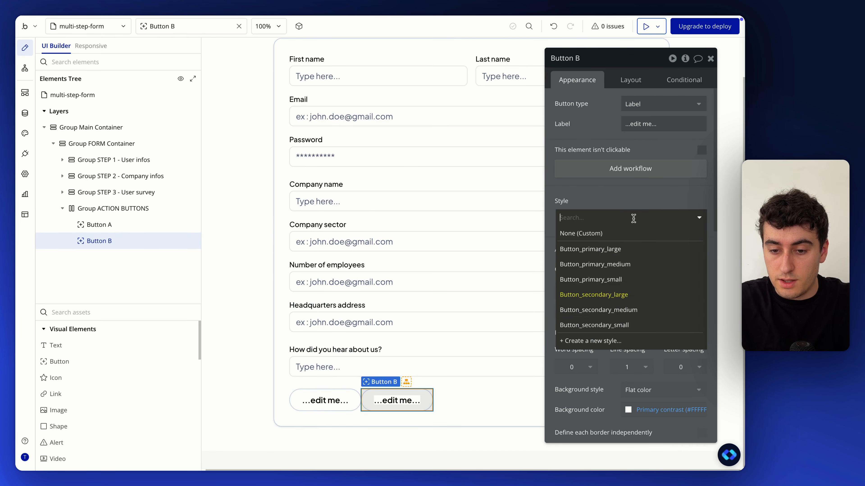
pyautogui.click(631, 249)
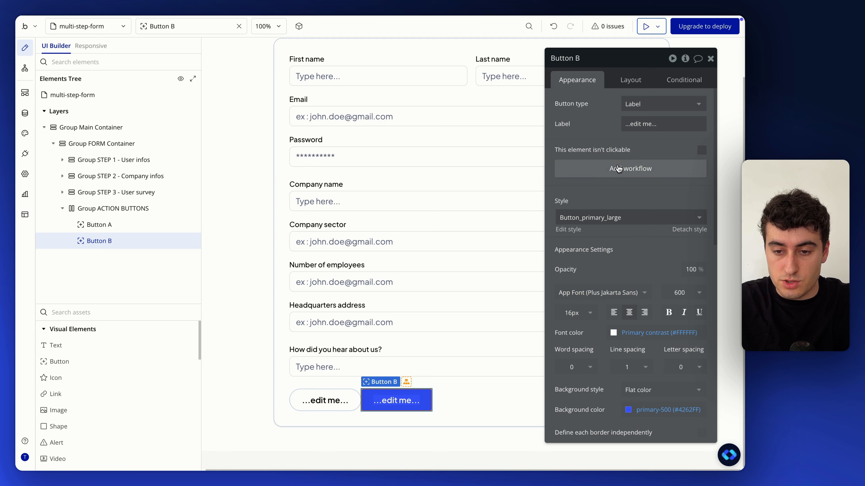
# Set the primary button's label to "Continuer".
pyautogui.click(645, 124)
pyautogui.write('Continuer')
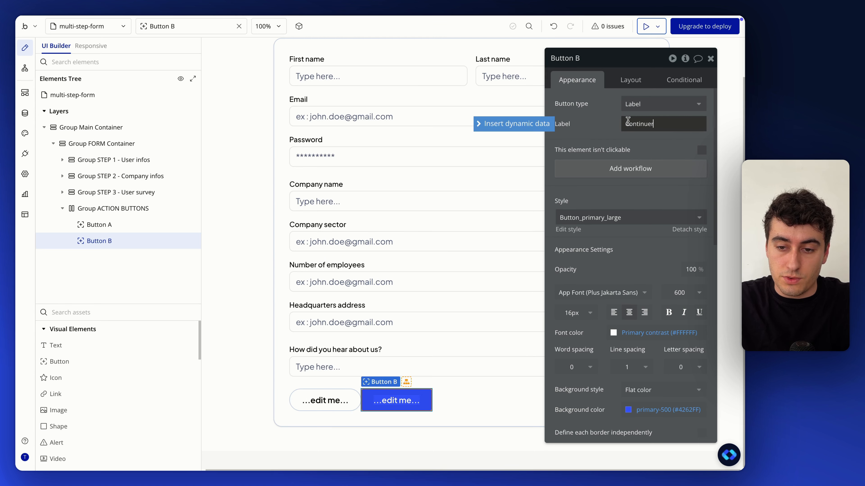
pyautogui.press('Return')
# Set the label of the secondary button in Group ACTION BUTTONS to "Back".
pyautogui.click(300, 407)
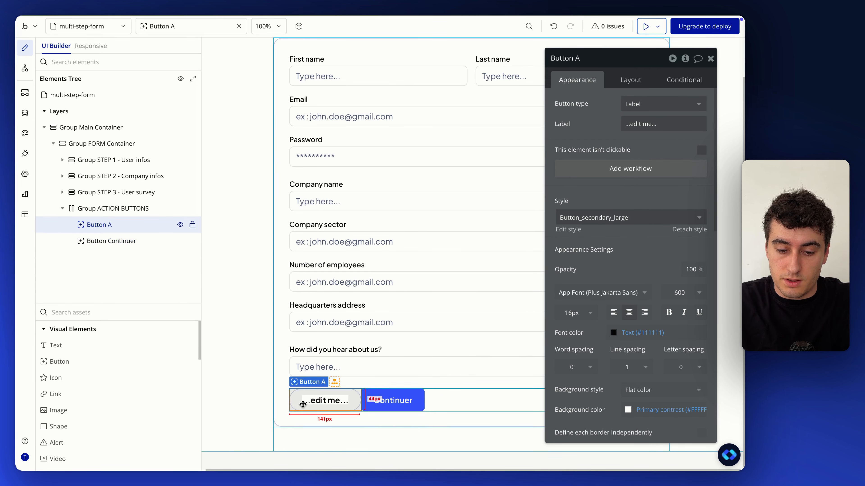
pyautogui.click(657, 119)
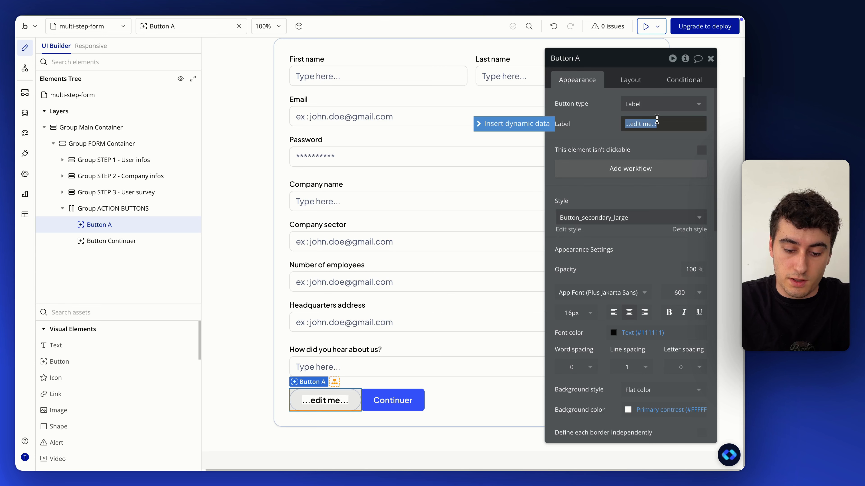
pyautogui.write('Back')
pyautogui.press('Return')
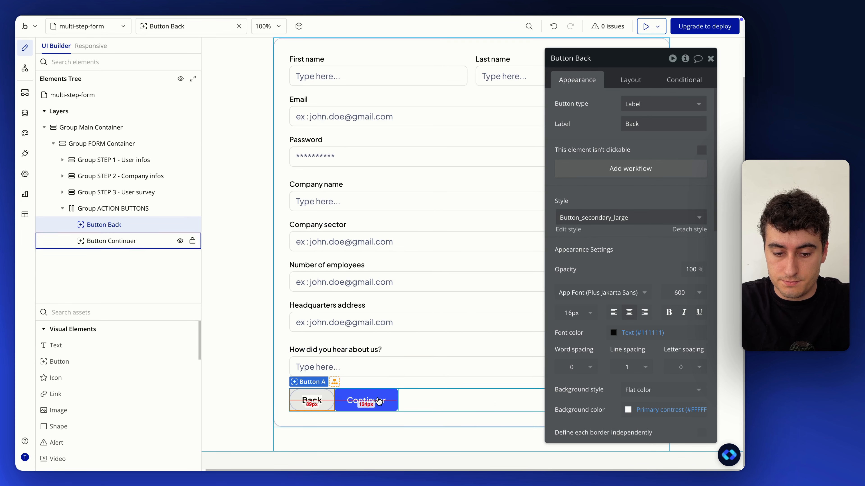
pyautogui.click(439, 402)
pyautogui.click(452, 439)
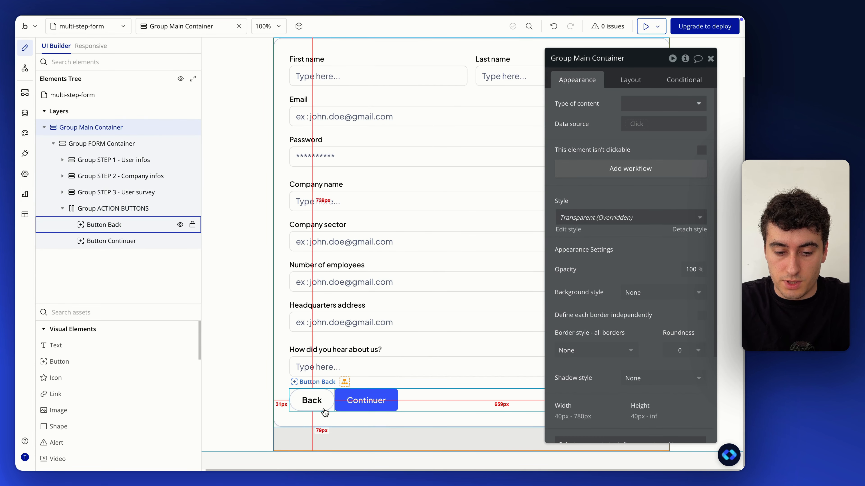
# Set the Back button's border roundness to 6, matching the Continuer button.
pyautogui.click(366, 401)
pyautogui.scroll(-5, 562, 342)
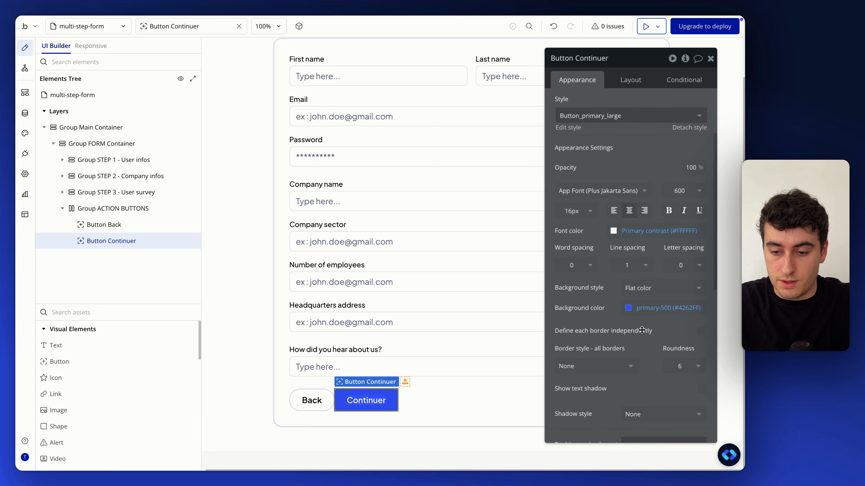
pyautogui.click(313, 401)
pyautogui.click(681, 320)
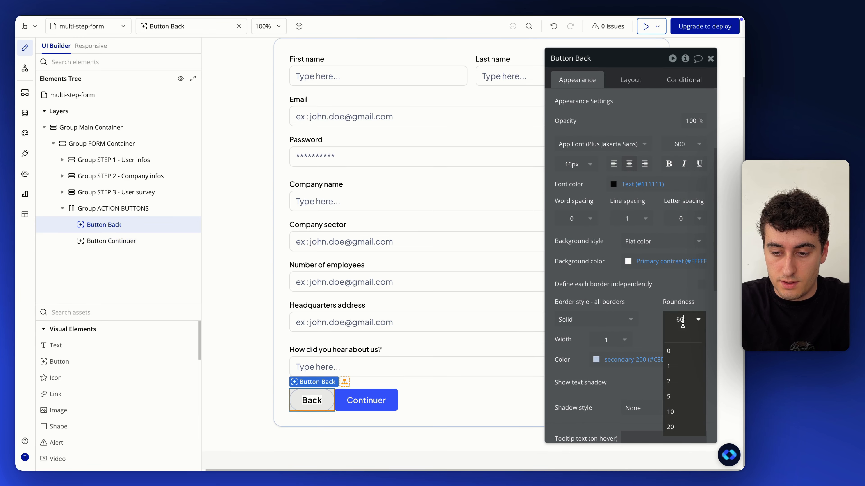
pyautogui.click(257, 332)
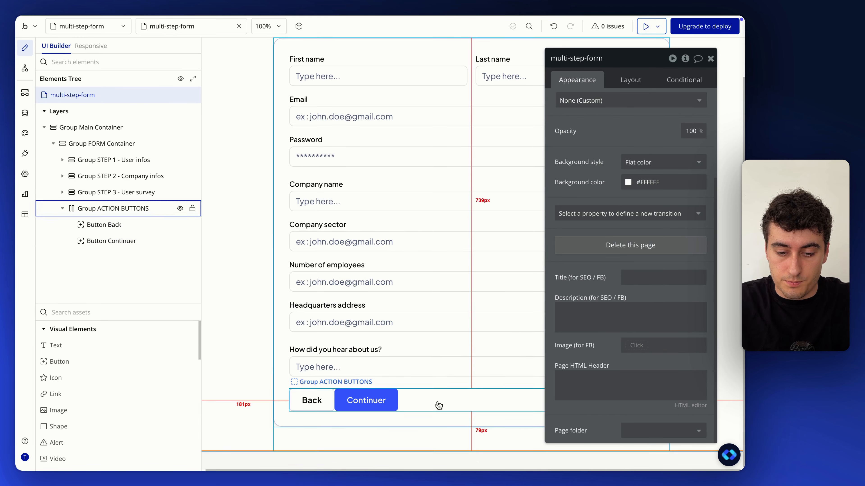
# Set Group ACTION BUTTONS' container alignment to space between, so the Back and Continuer buttons sit at opposite ends of the row.
pyautogui.click(440, 406)
pyautogui.moveTo(606, 58); pyautogui.dragTo(130, 54)
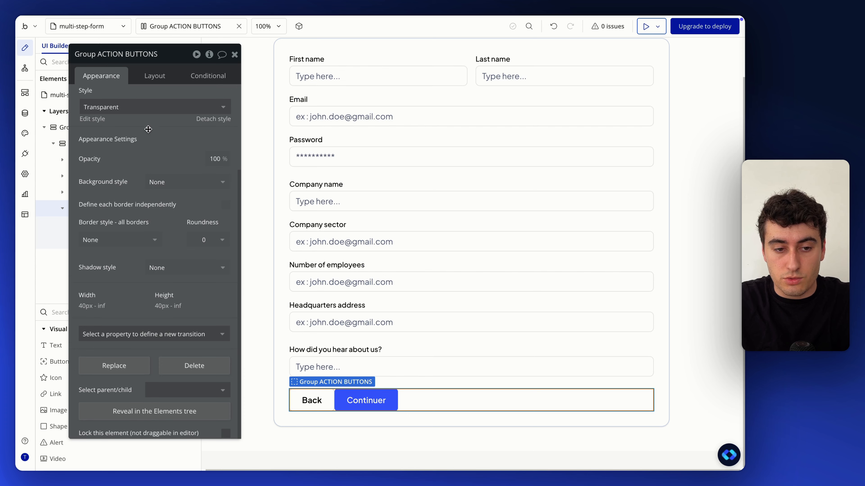
pyautogui.scroll(3, 147, 170)
pyautogui.click(160, 74)
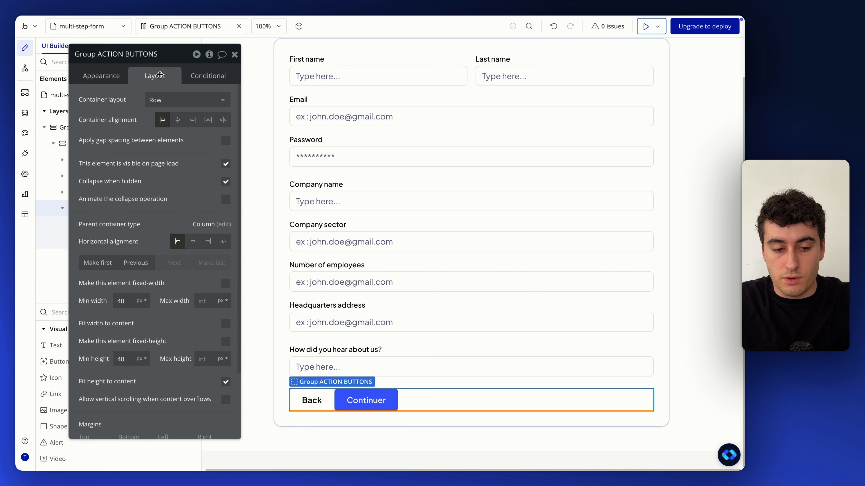
pyautogui.click(224, 120)
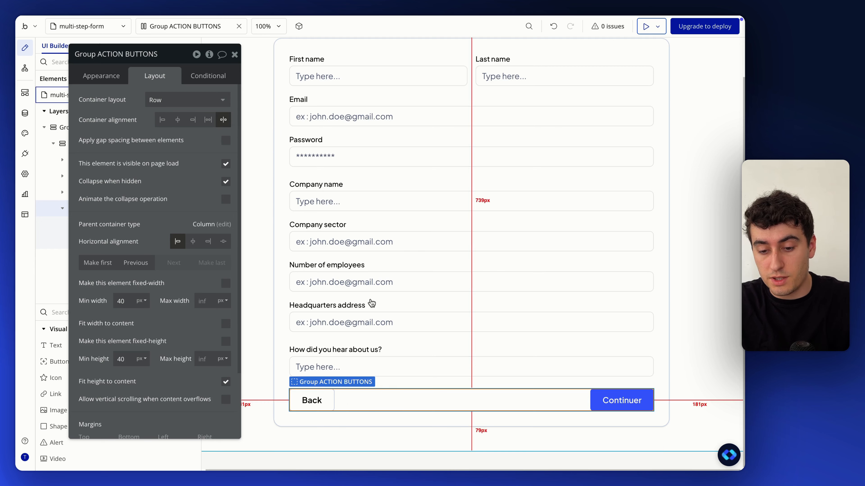
pyautogui.click(394, 442)
pyautogui.click(327, 409)
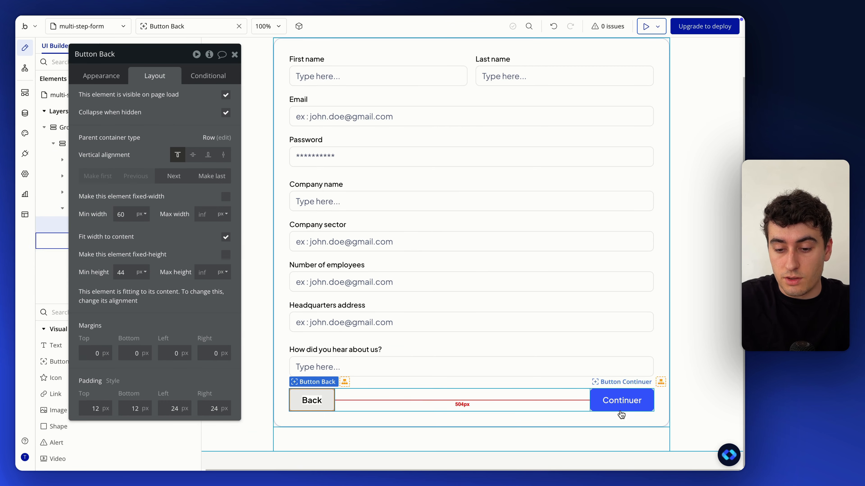
# Add a Shape inside Group FORM Container and order it between Group STEP 3 - User survey and Group ACTION BUTTONS.
pyautogui.click(492, 383)
pyautogui.click(235, 55)
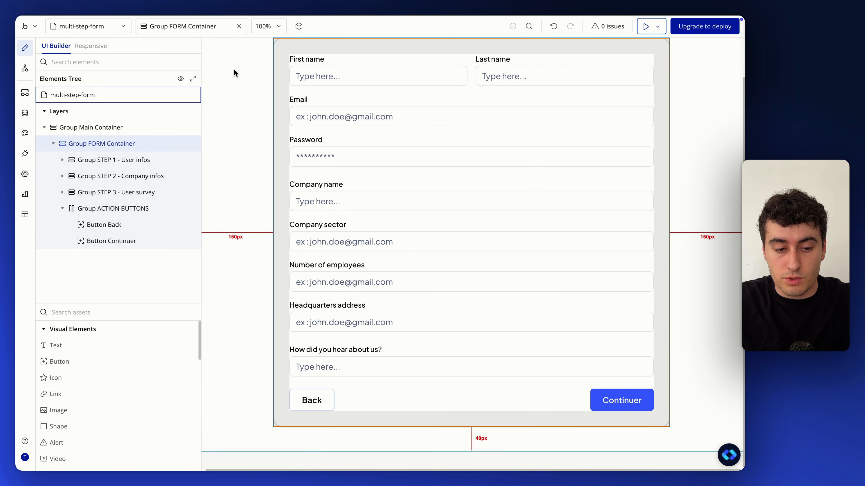
pyautogui.write('sha')
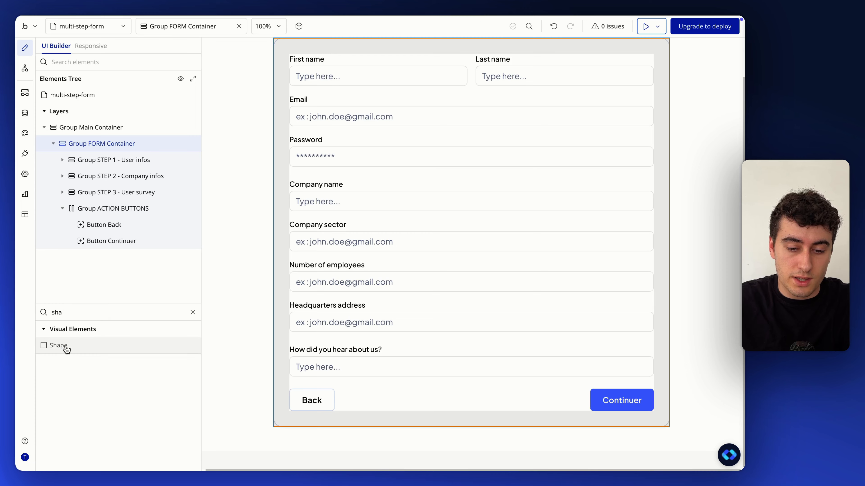
pyautogui.moveTo(61, 345); pyautogui.dragTo(392, 375)
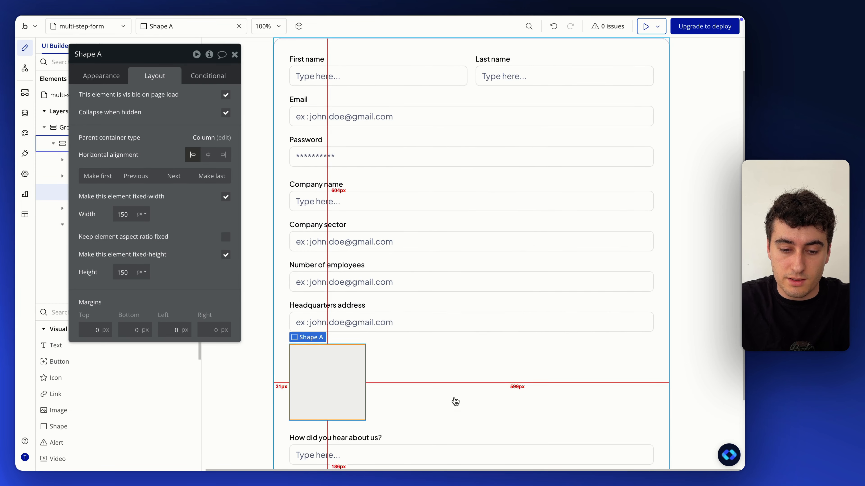
pyautogui.scroll(-1, 455, 402)
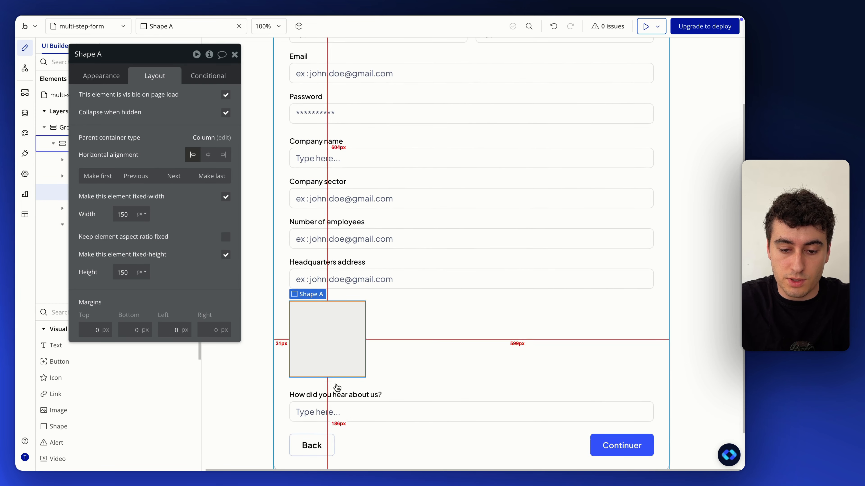
pyautogui.click(174, 176)
pyautogui.scroll(-1, 319, 325)
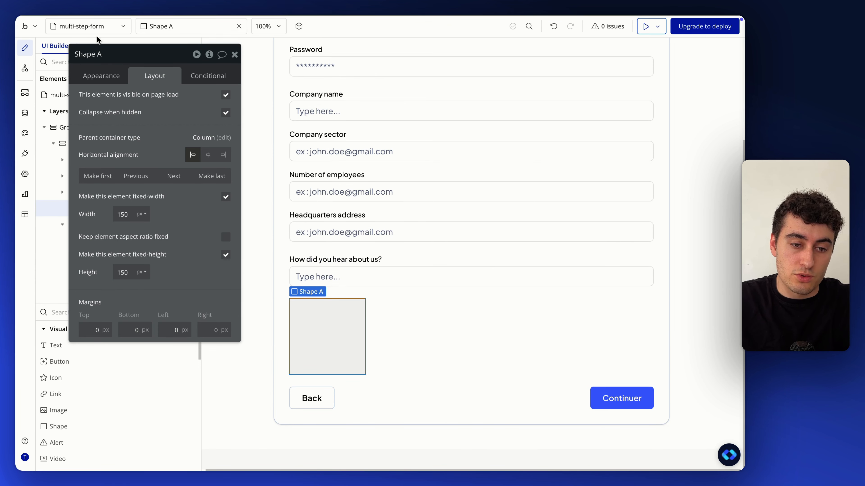
# Turn the shape into a divider line by disabling its fixed width and setting its height to 1 px.
pyautogui.click(225, 198)
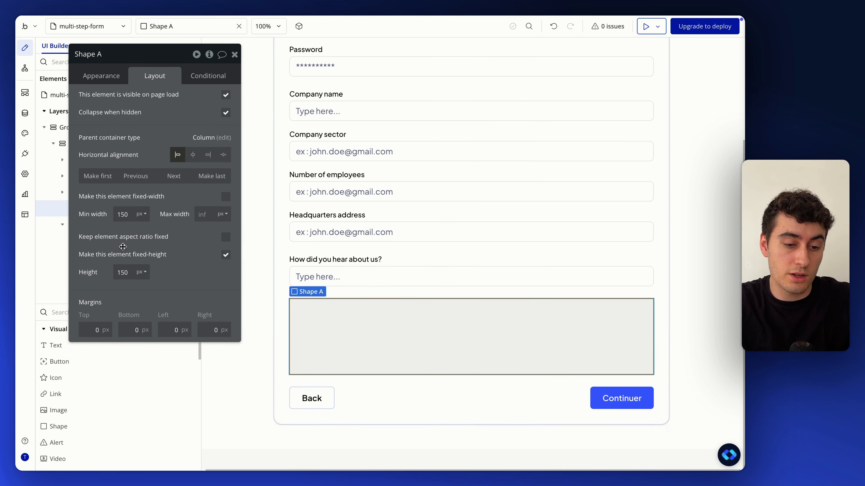
pyautogui.doubleClick(122, 272)
pyautogui.write('1')
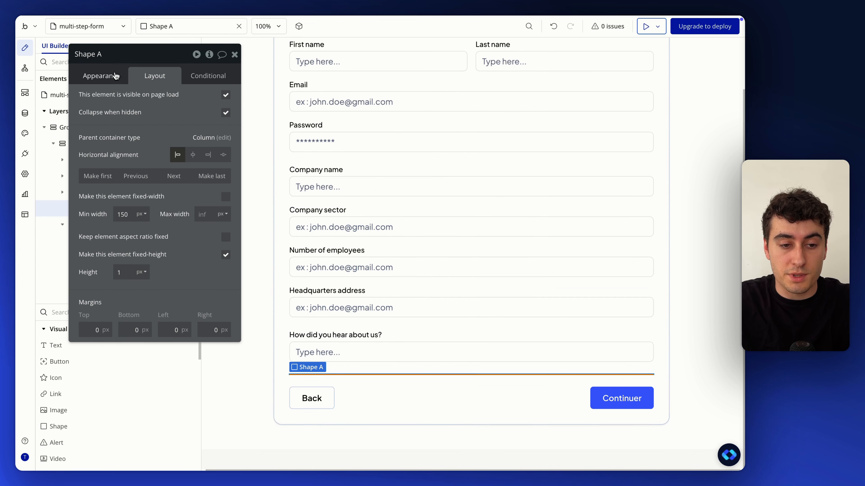
# Set the divider shape's background color to the secondary-200 color variable.
pyautogui.click(101, 75)
pyautogui.scroll(-5, 153, 171)
pyautogui.scroll(2, 153, 113)
pyautogui.click(154, 109)
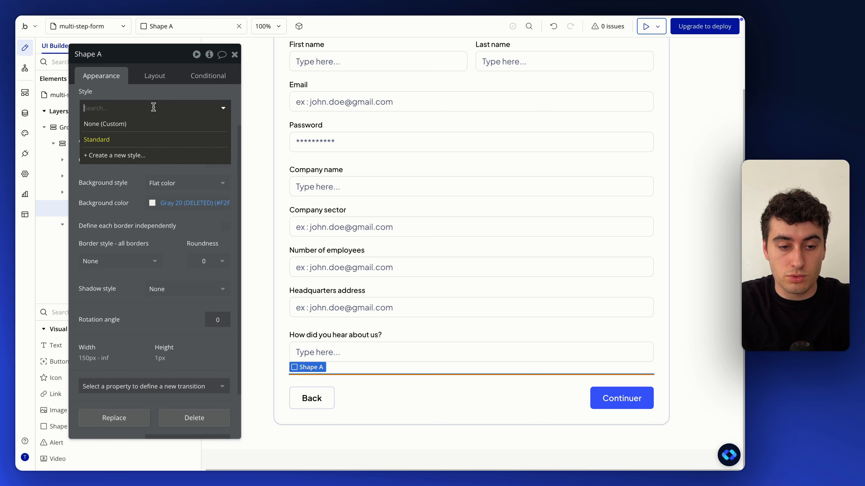
pyautogui.click(152, 204)
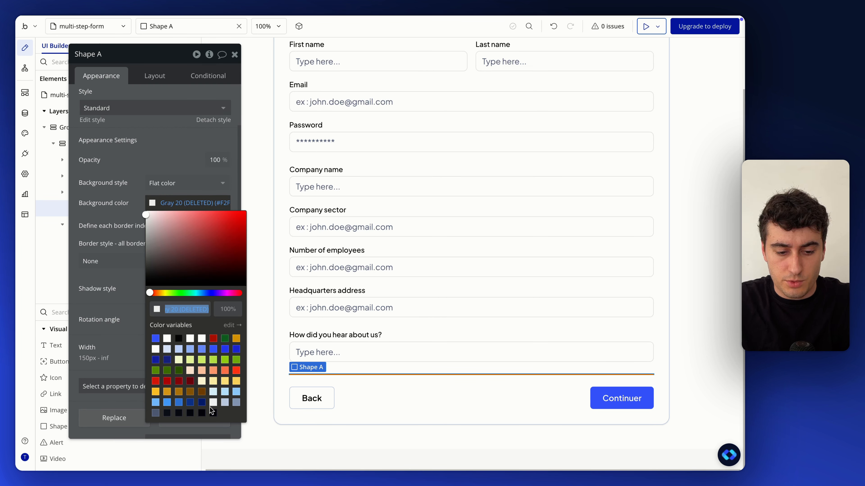
pyautogui.click(233, 404)
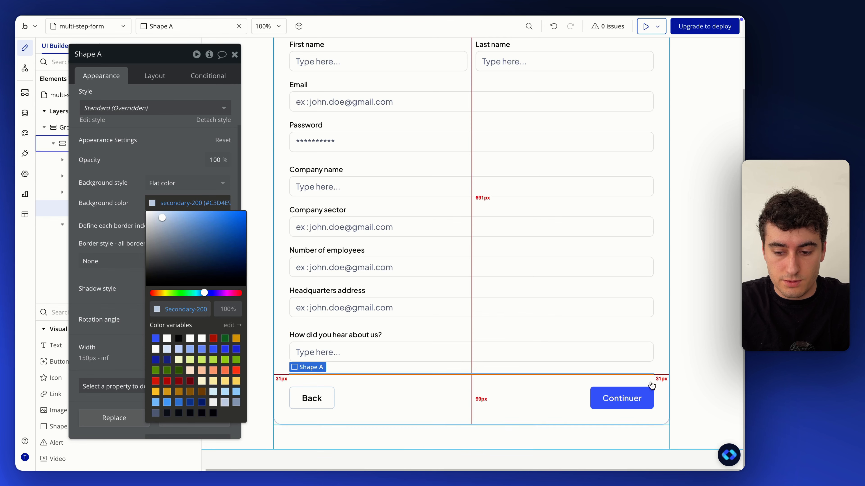
pyautogui.click(690, 379)
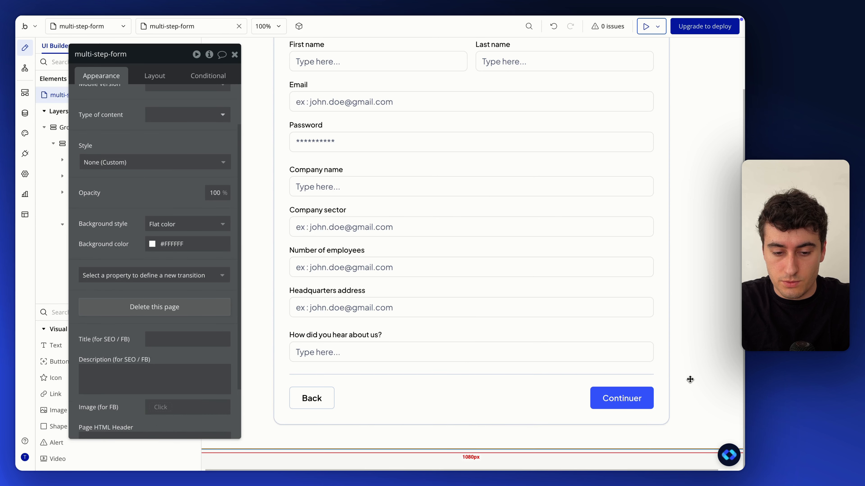
# Set the divider shape's background color to the lighter secondary-100 color variable.
pyautogui.click(630, 375)
pyautogui.click(152, 204)
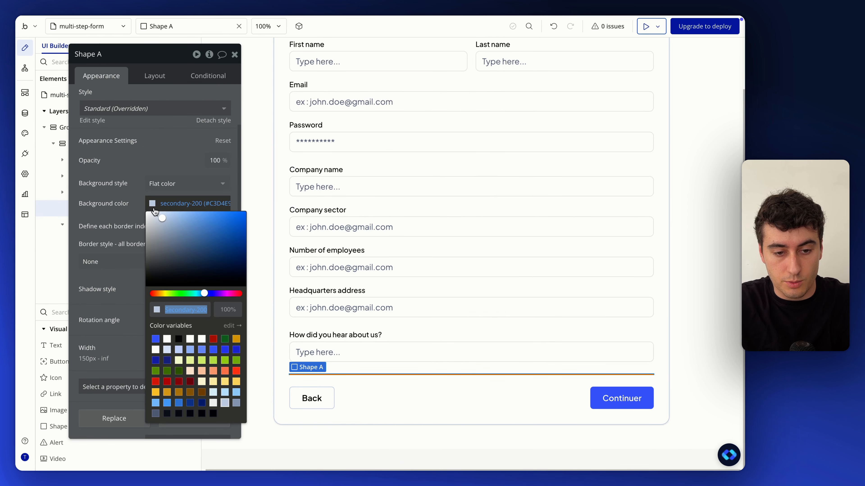
pyautogui.click(214, 405)
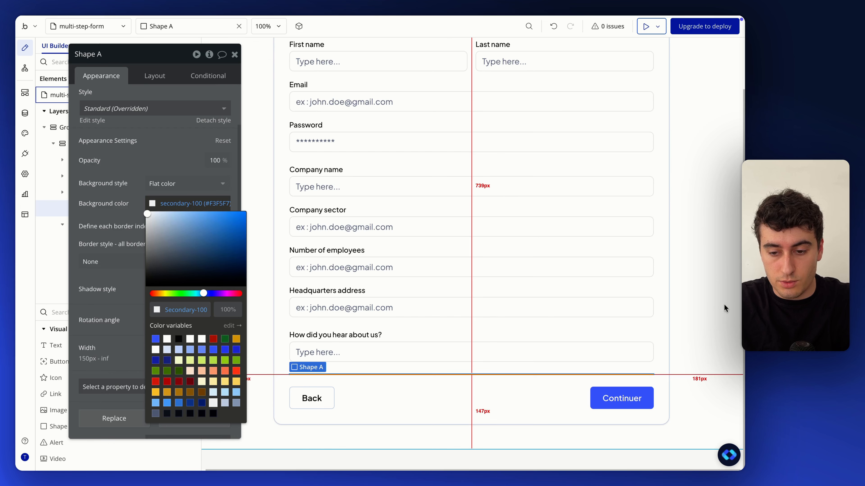
pyautogui.click(698, 298)
pyautogui.scroll(2, 680, 270)
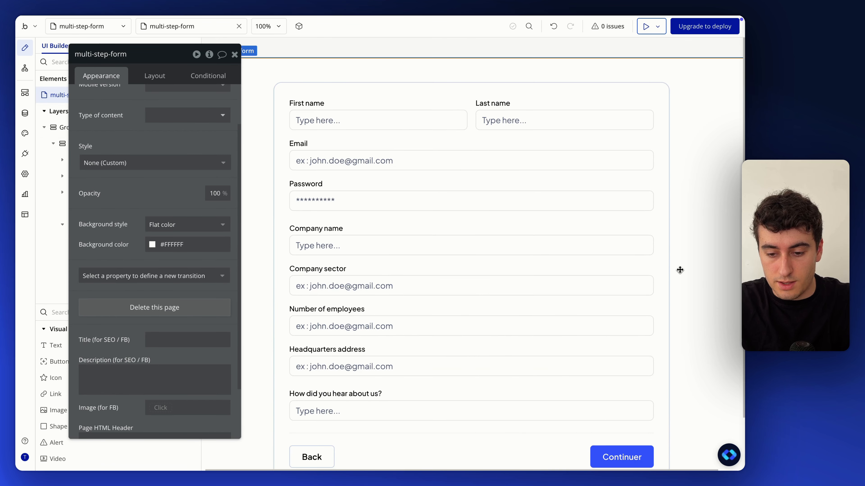
pyautogui.click(235, 55)
pyautogui.scroll(-2, 406, 306)
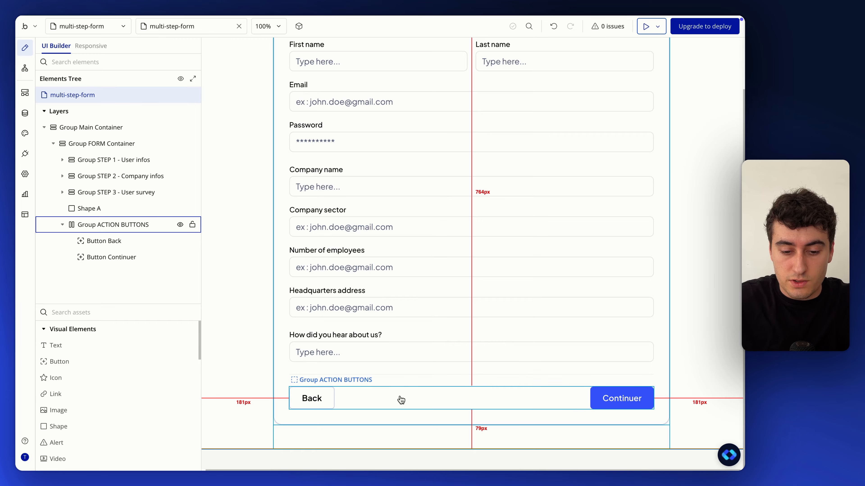
pyautogui.scroll(2, 400, 266)
# Switch to the Figma design and inspect the completed "Contato" step and its check icon in the Step-02 progress bar.
pyautogui.hotkey('ctrl', 'Up')
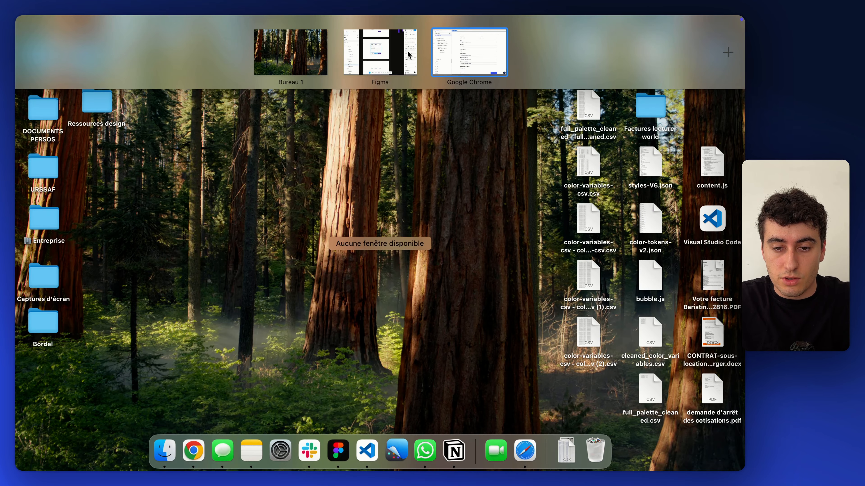
pyautogui.click(410, 54)
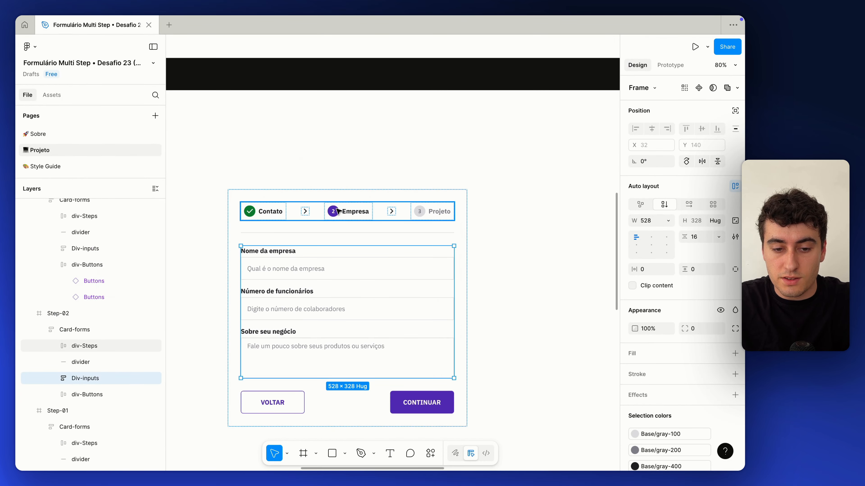
pyautogui.scroll(5, 339, 211)
pyautogui.doubleClick(286, 148)
pyautogui.hscroll(1, 285, 150)
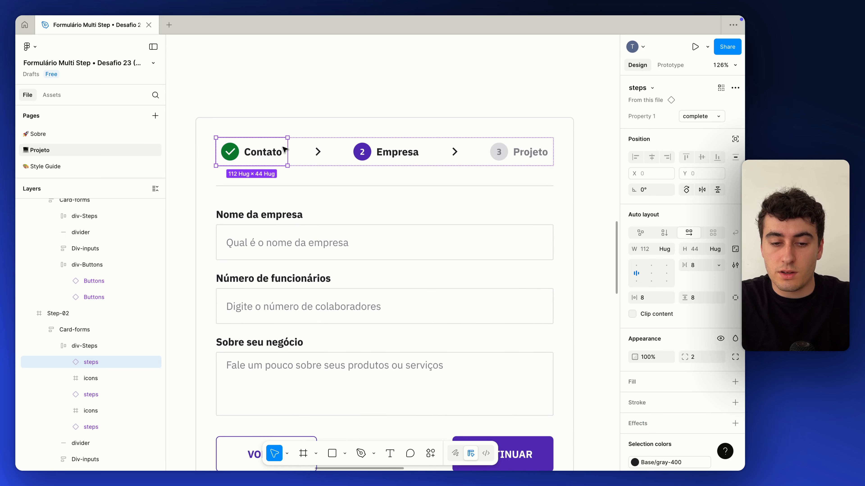
pyautogui.doubleClick(234, 154)
pyautogui.scroll(5, 235, 156)
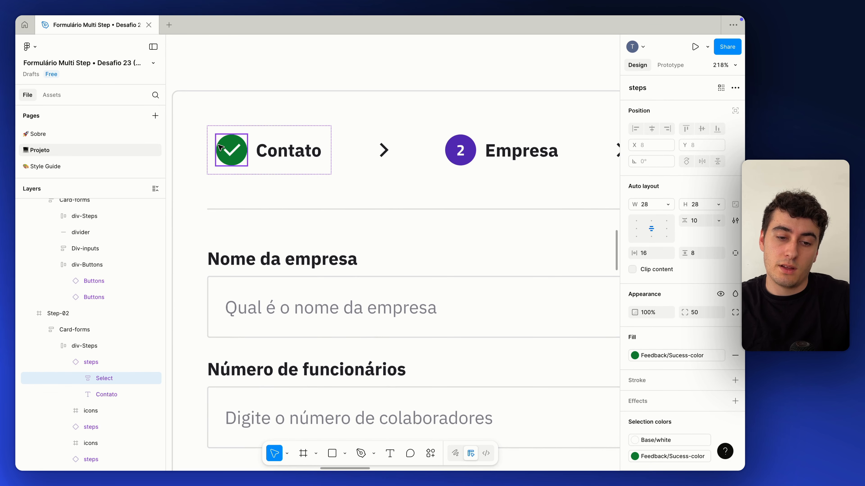
# Inspect the numbered circle of the "Empresa" step and the typography of its number.
pyautogui.doubleClick(465, 156)
pyautogui.hscroll(1, 465, 156)
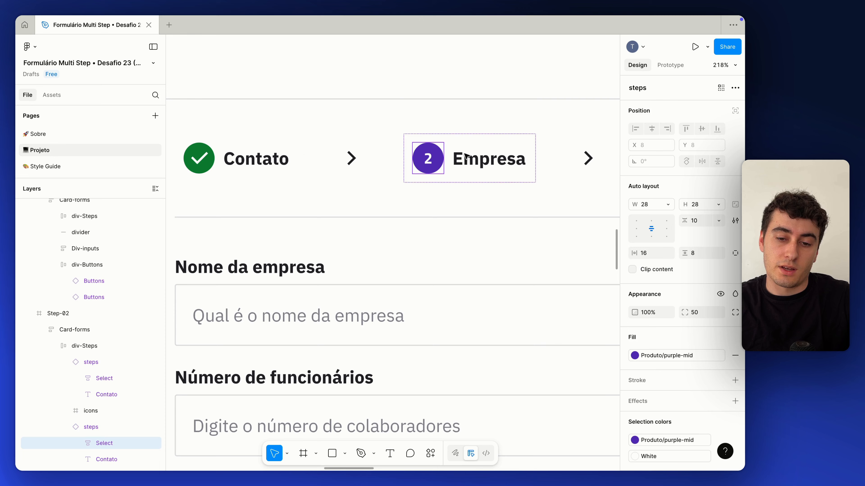
pyautogui.doubleClick(432, 162)
pyautogui.scroll(-3, 432, 163)
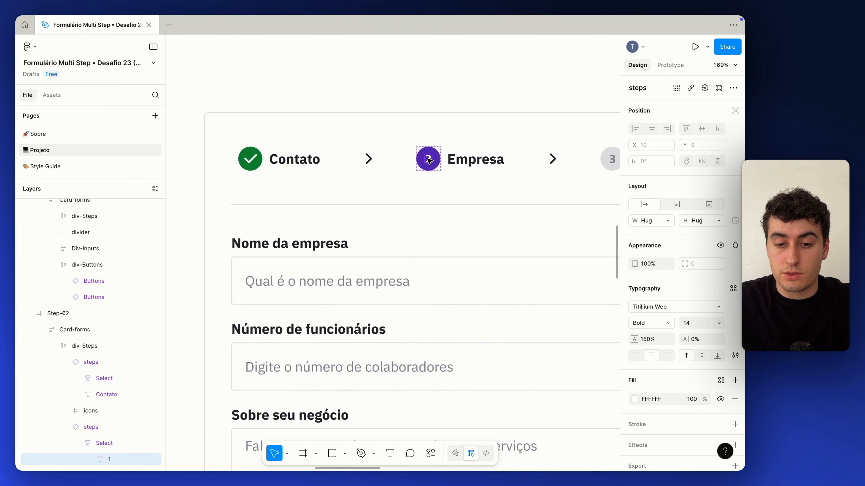
pyautogui.scroll(-2, 244, 167)
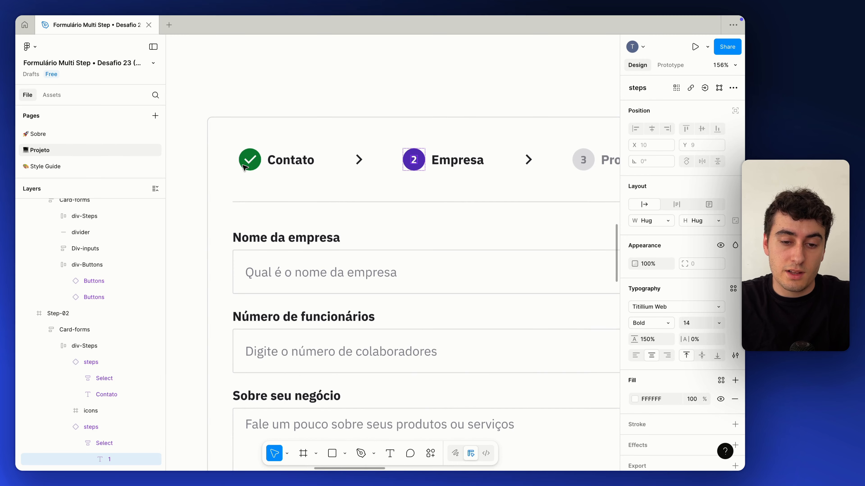
# Inspect the "Contato" label's text style and the overall layout of the step indicator row.
pyautogui.click(284, 163)
pyautogui.click(284, 163)
pyautogui.hscroll(1, 284, 162)
pyautogui.scroll(-2, 395, 178)
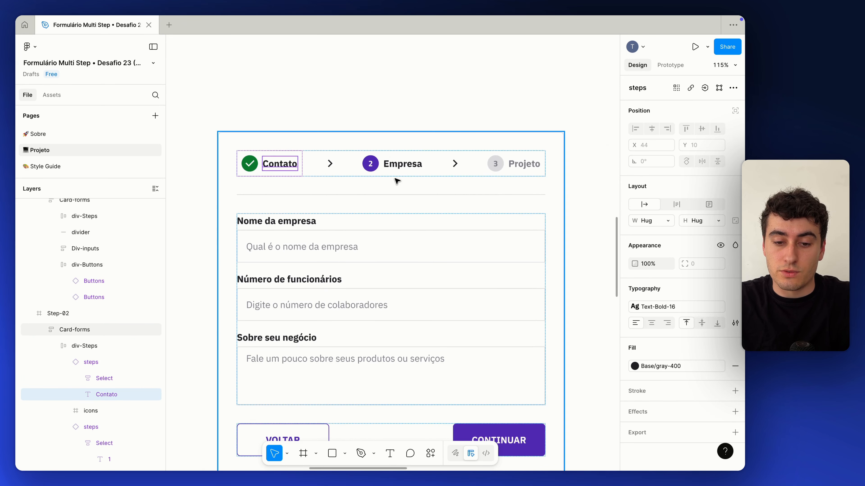
pyautogui.hscroll(2, 398, 180)
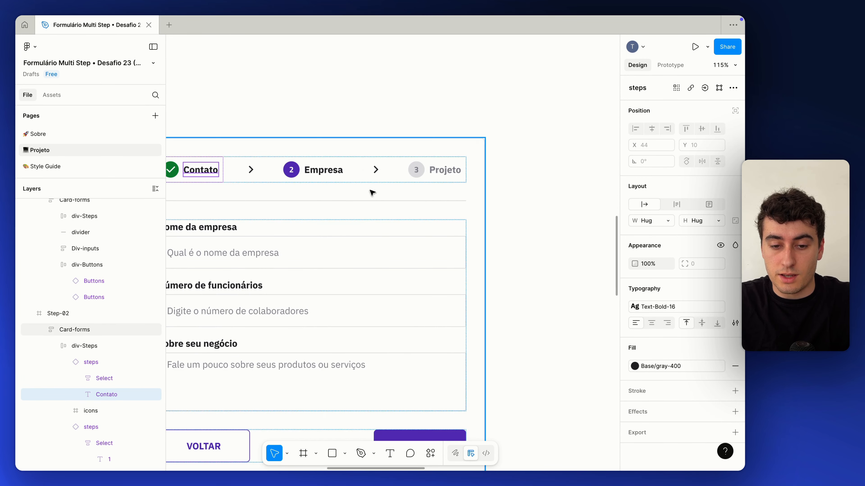
# Inspect the size of the chevron icon between the "Contato" and "Empresa" steps.
pyautogui.click(375, 169)
pyautogui.hscroll(-3, 368, 178)
pyautogui.click(356, 177)
pyautogui.scroll(-3, 357, 177)
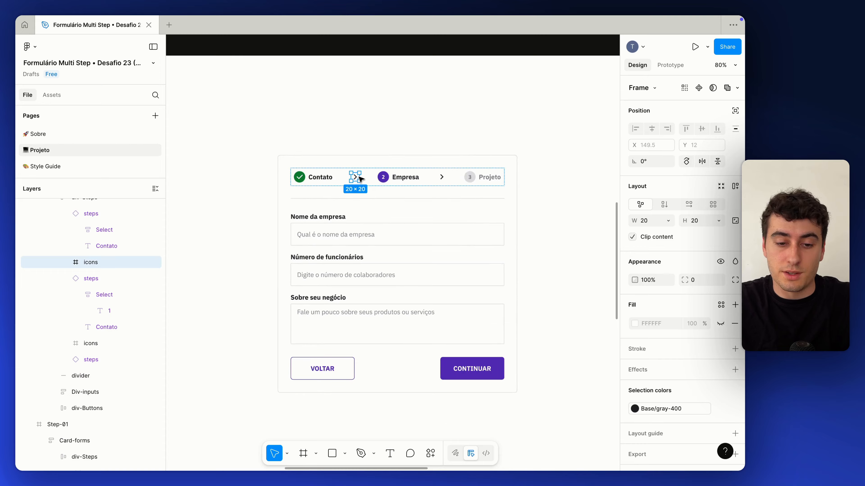
# Switch to Bubble, add a group above the step 1 fields in Group FORM Container, and name it Group STEPS INDICATOR.
pyautogui.hotkey('ctrl', 'Up')
pyautogui.click(448, 61)
pyautogui.scroll(-3, 443, 314)
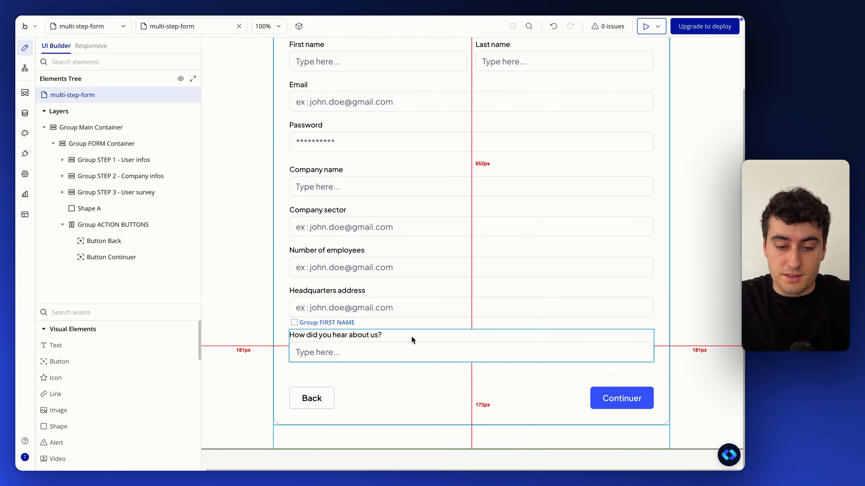
pyautogui.scroll(3, 392, 341)
pyautogui.click(116, 312)
pyautogui.write('group')
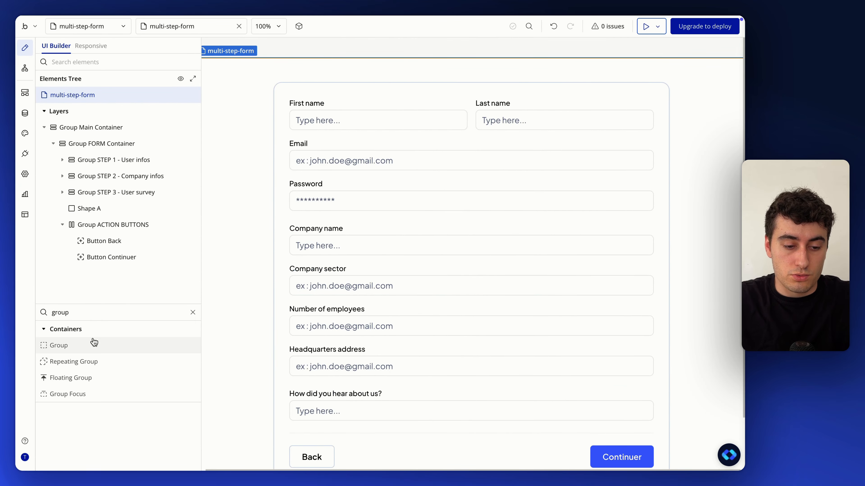
pyautogui.moveTo(94, 342); pyautogui.dragTo(344, 96)
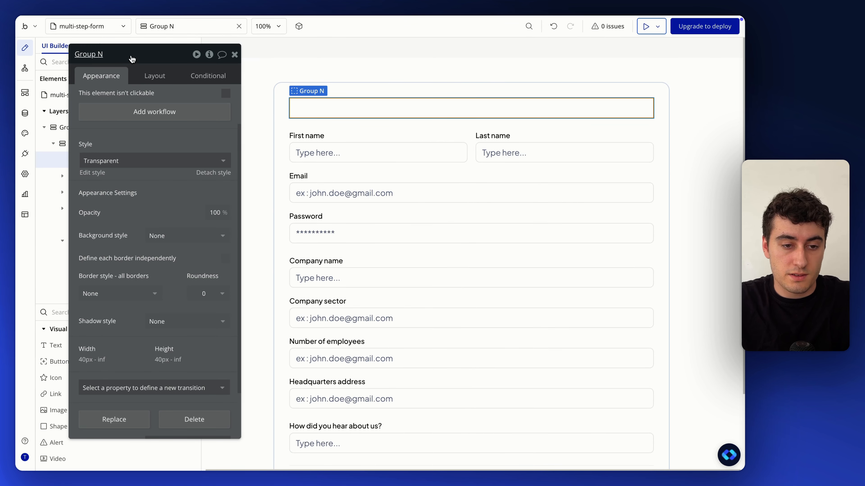
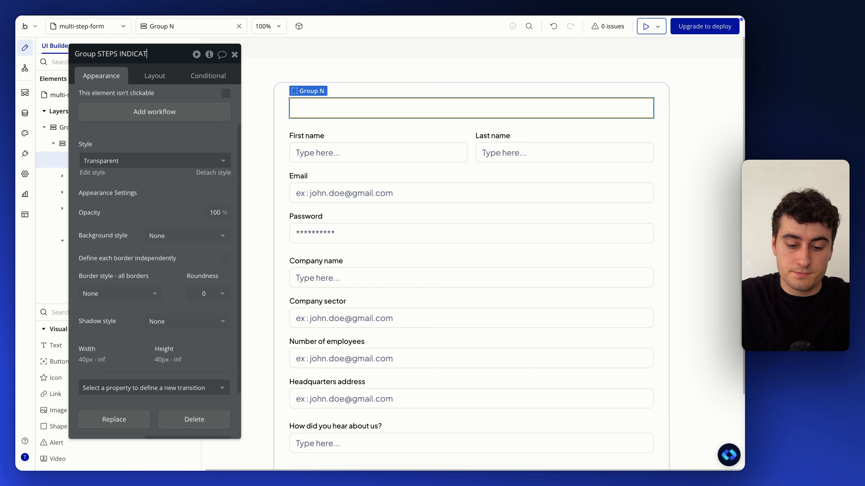
pyautogui.press('Return')
# Give Group STEPS INDICATOR a Row container layout with a column gap of 16 px.
pyautogui.click(155, 75)
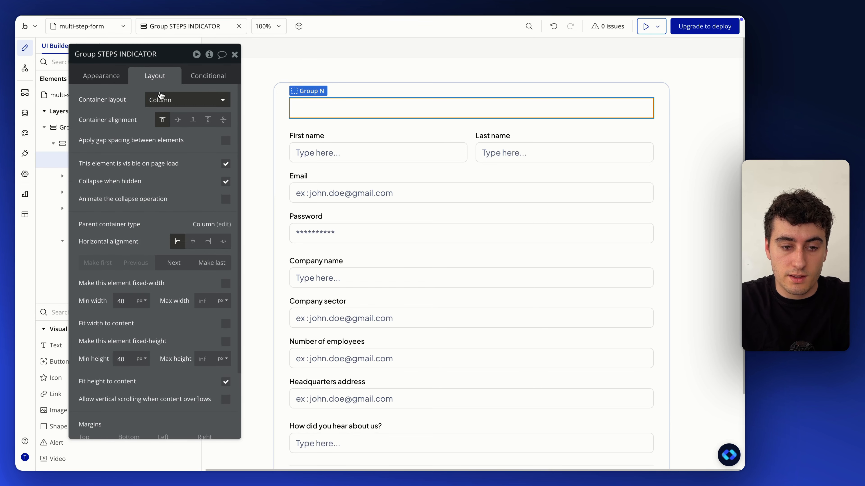
pyautogui.click(165, 99)
pyautogui.click(164, 146)
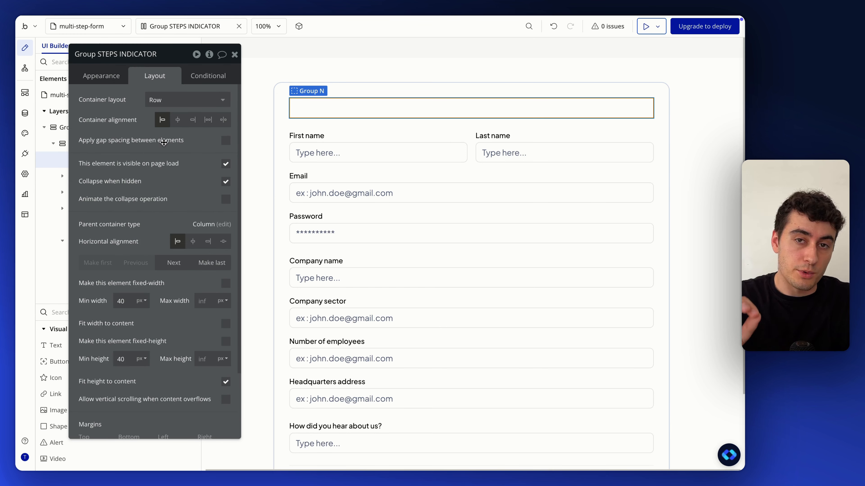
pyautogui.click(226, 141)
pyautogui.click(212, 178)
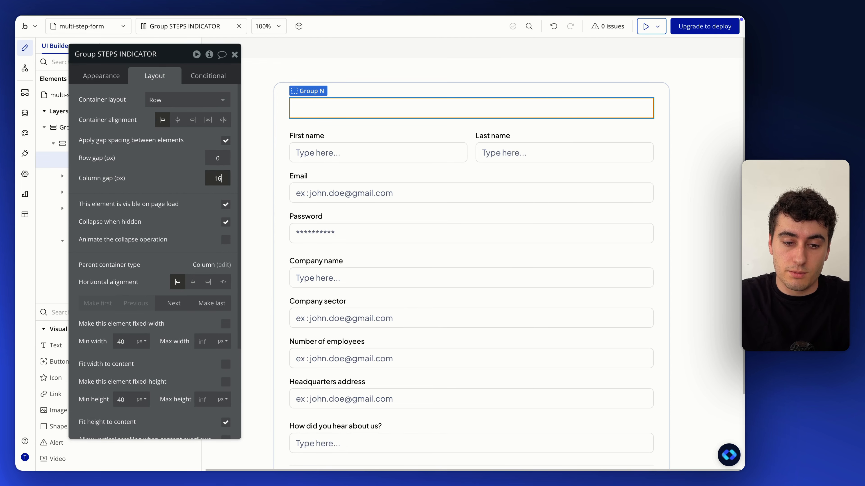
pyautogui.click(199, 176)
pyautogui.moveTo(165, 171); pyautogui.dragTo(632, 193)
# Add a group inside Group STEPS INDICATOR and name it Group STEP 1 Indicator.
pyautogui.click(134, 318)
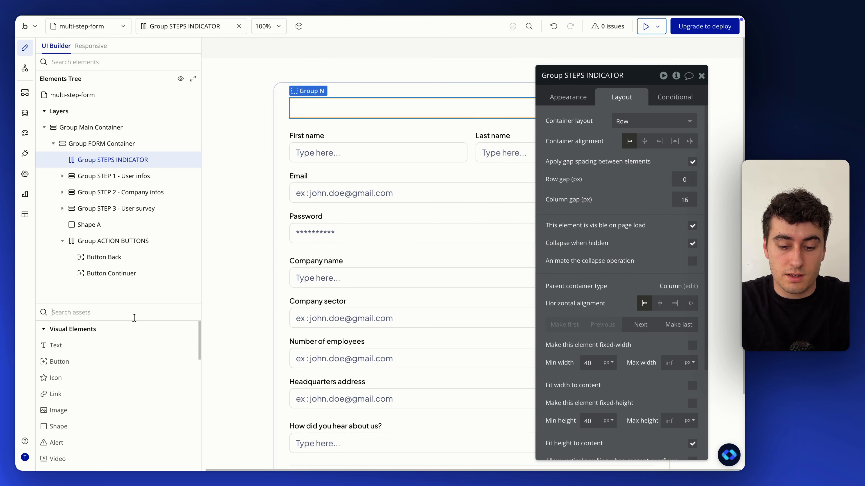
pyautogui.write('group')
pyautogui.moveTo(103, 343); pyautogui.dragTo(319, 109)
pyautogui.click(584, 75)
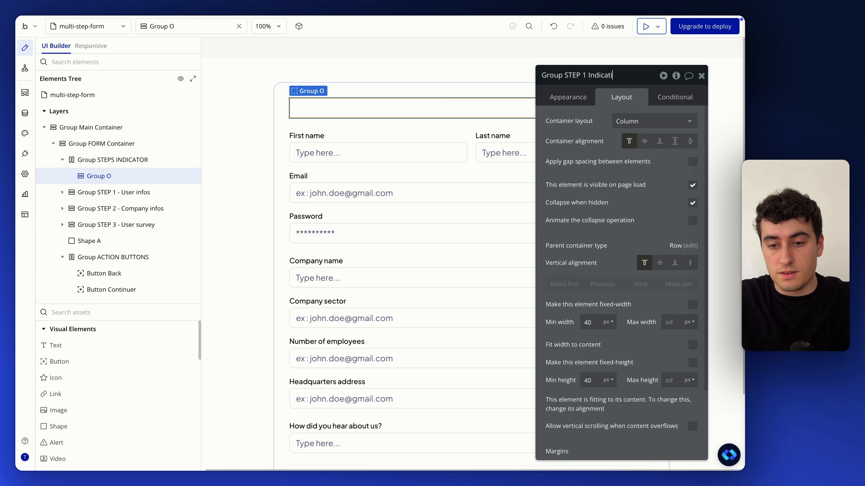
# Give Group STEP 1 Indicator a Row container layout with a column gap of 10 px.
pyautogui.click(632, 123)
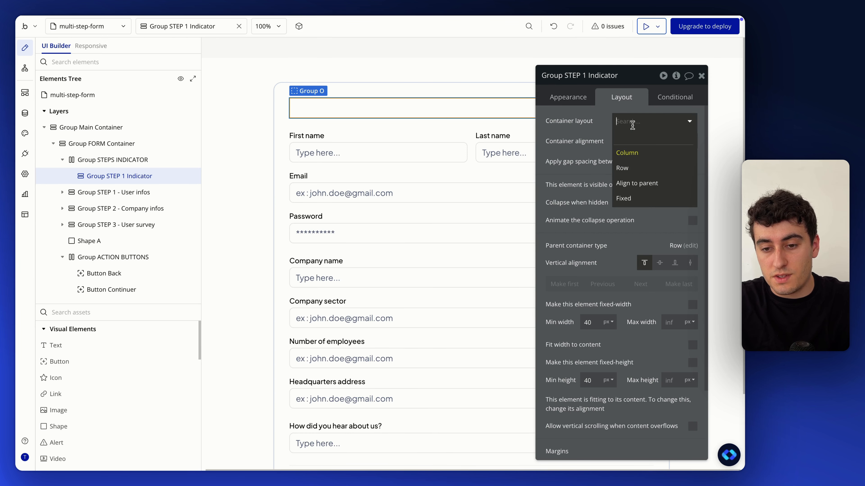
pyautogui.click(636, 168)
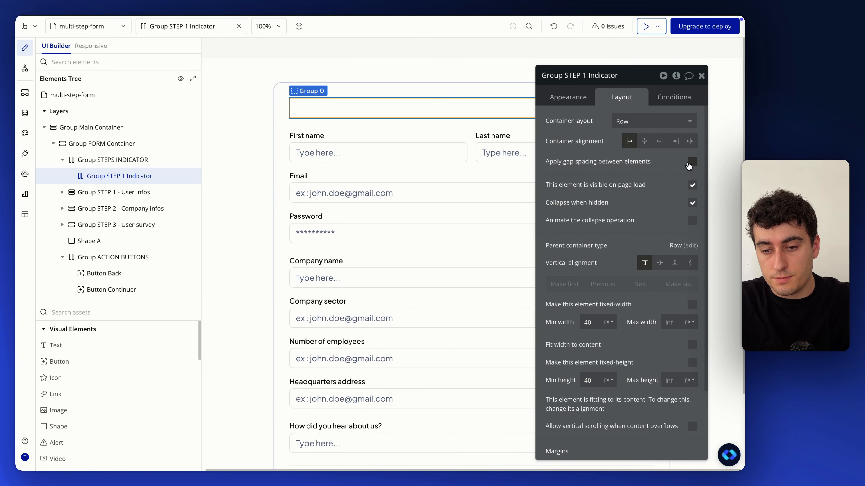
pyautogui.click(689, 164)
pyautogui.click(681, 199)
pyautogui.write('10')
pyautogui.click(648, 202)
pyautogui.click(674, 180)
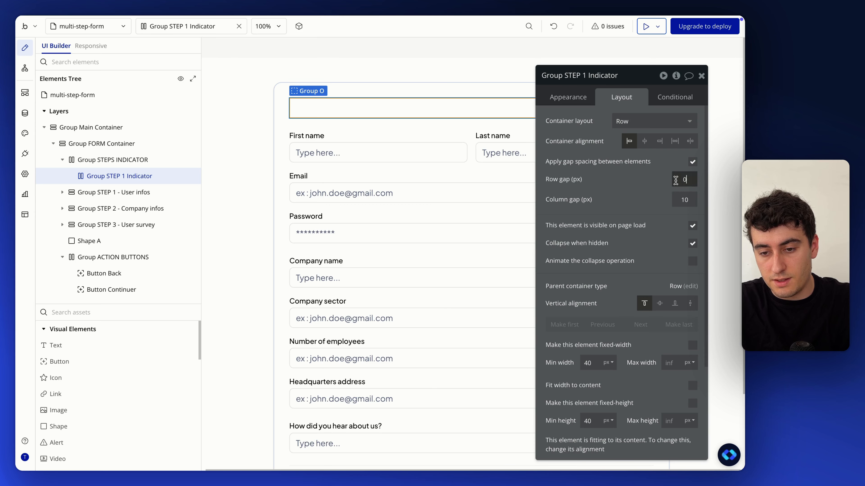
# Add a new group nested inside Group STEP 1 Indicator.
pyautogui.click(112, 312)
pyautogui.write('group')
pyautogui.moveTo(50, 345); pyautogui.dragTo(136, 175)
# Switch to the Figma design and inspect the dimensions of the green check circle in the "Contato" step.
pyautogui.hotkey('ctrl', 'Up')
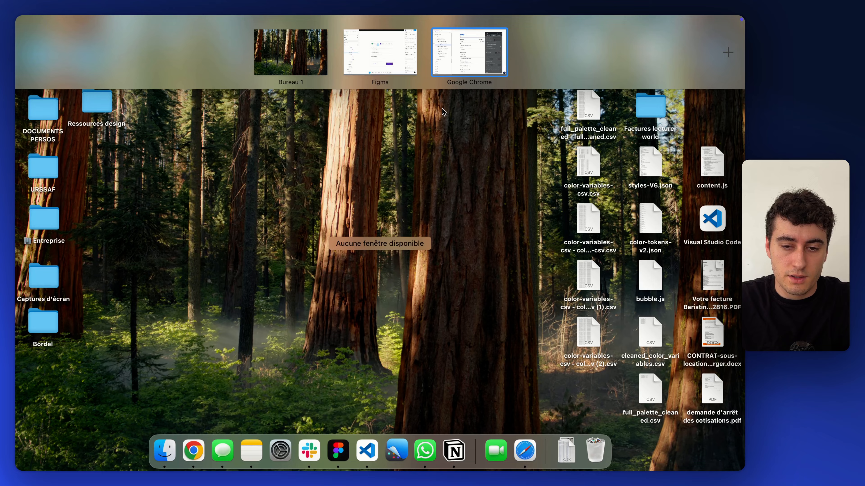
pyautogui.click(381, 38)
pyautogui.scroll(5, 320, 161)
pyautogui.click(279, 198)
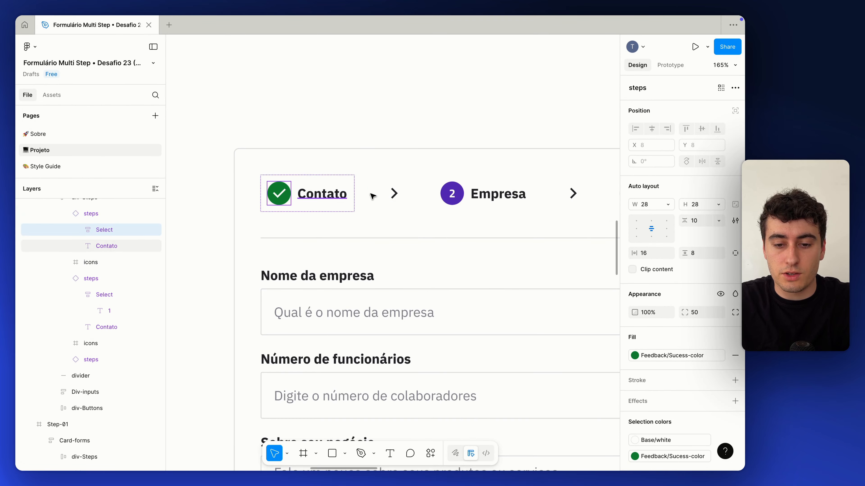
pyautogui.hotkey('ctrl', 'Up')
pyautogui.click(438, 48)
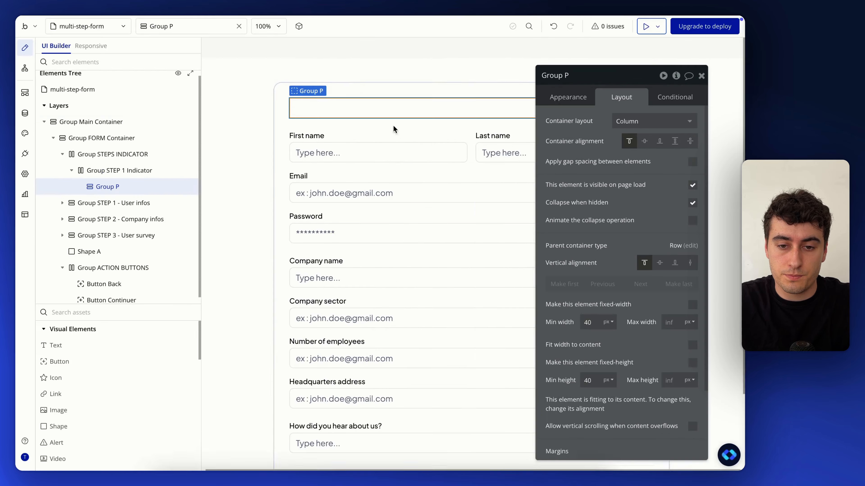
pyautogui.hotkey('ctrl', 'Up')
pyautogui.click(389, 66)
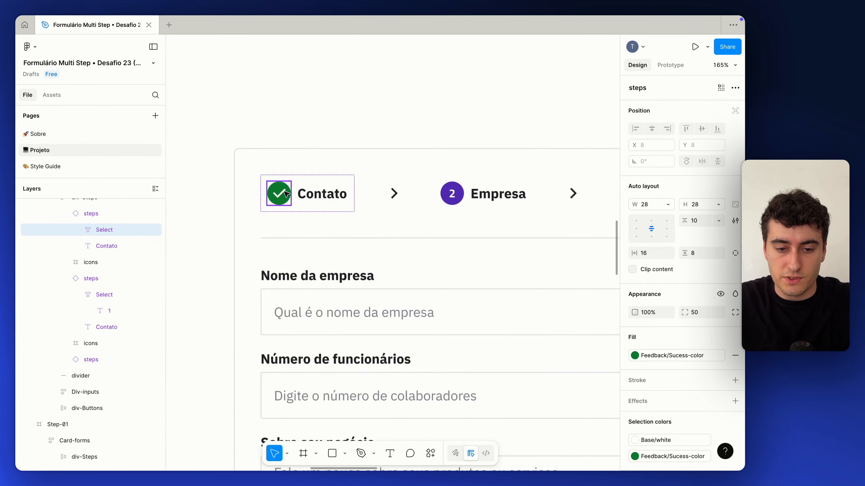
pyautogui.scroll(5, 284, 192)
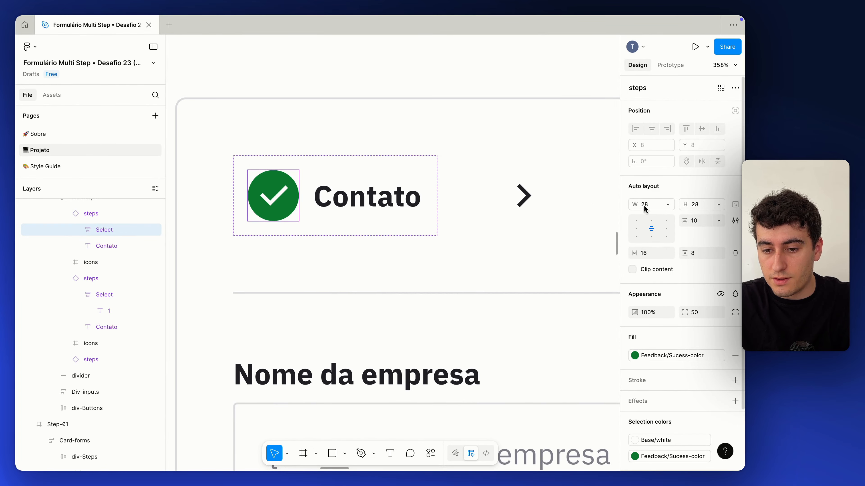
# Switch to Bubble and give the nested group a fixed width and height of 28 px with centered vertical alignment.
pyautogui.hotkey('ctrl', 'Up')
pyautogui.click(465, 63)
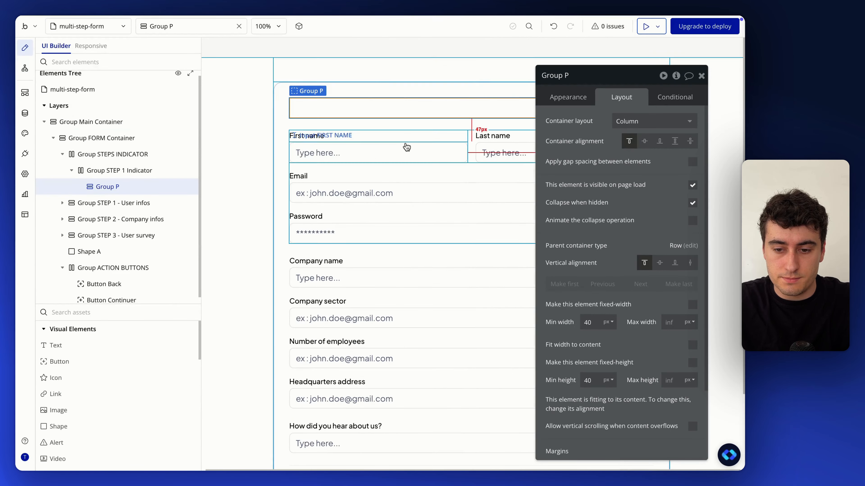
pyautogui.click(692, 305)
pyautogui.click(692, 345)
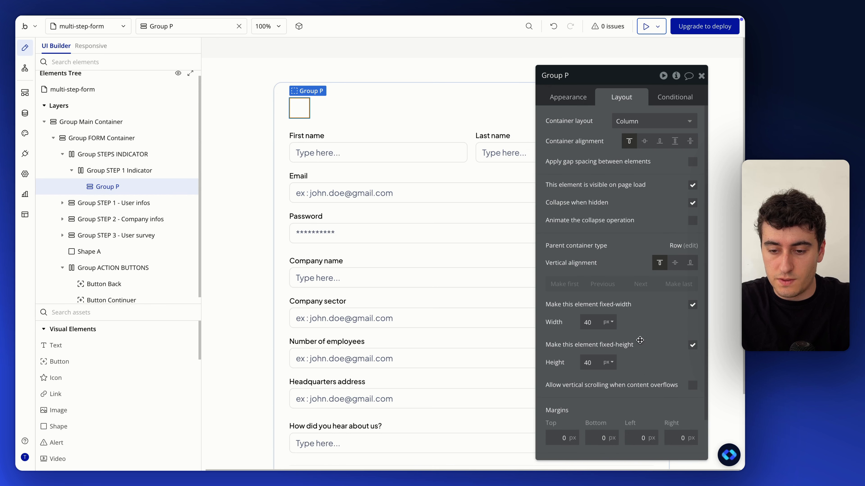
pyautogui.click(589, 322)
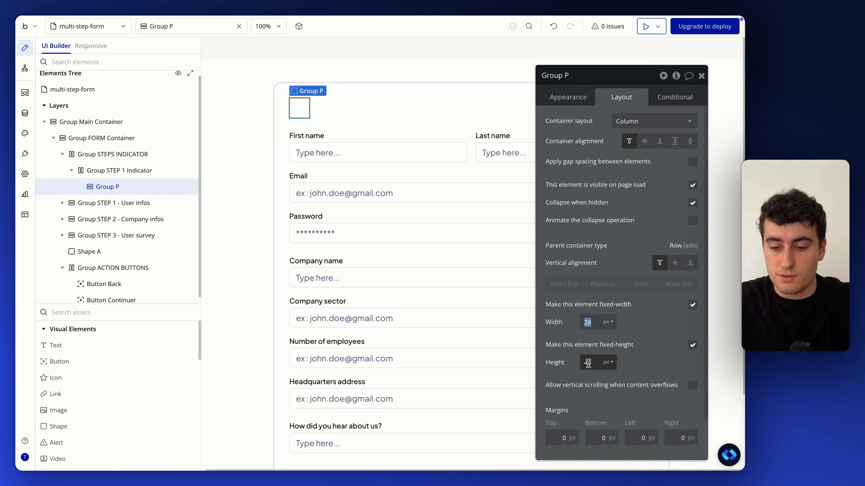
pyautogui.click(648, 361)
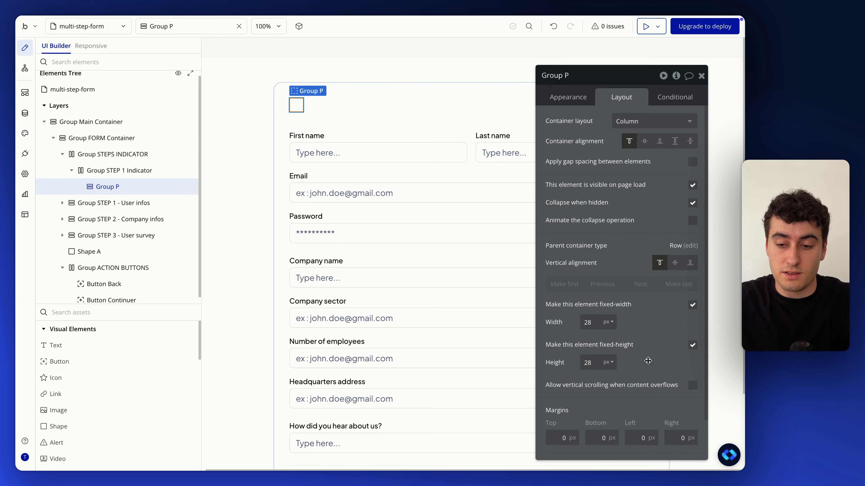
pyautogui.click(677, 266)
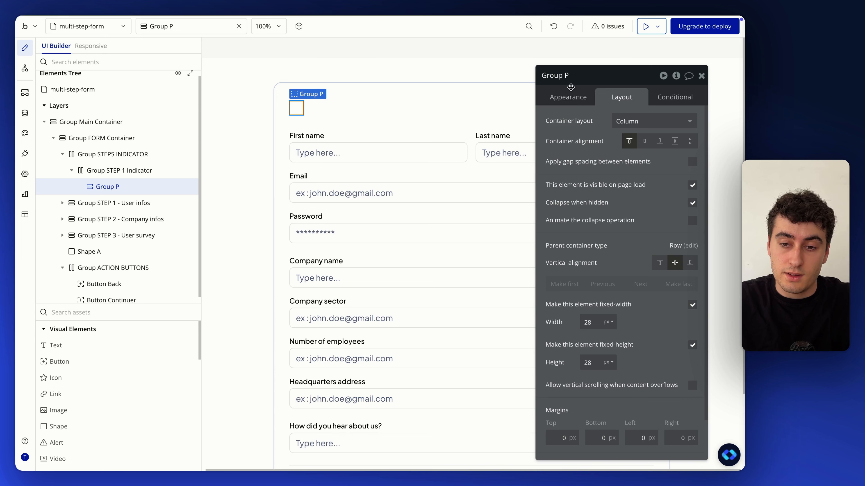
# Set the nested group's border roundness to 100 to make it circular.
pyautogui.click(568, 97)
pyautogui.scroll(-5, 613, 238)
pyautogui.click(667, 254)
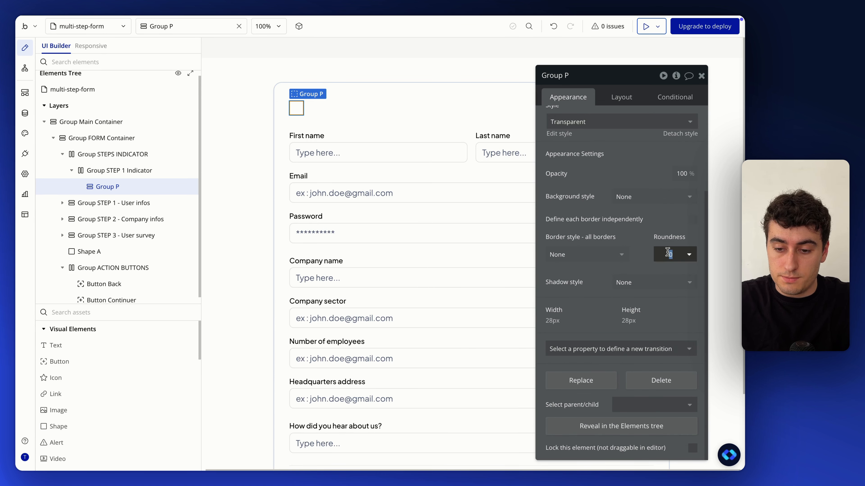
pyautogui.write('100')
# Give the circle group a flat background color using the primary-500 color variable.
pyautogui.click(654, 201)
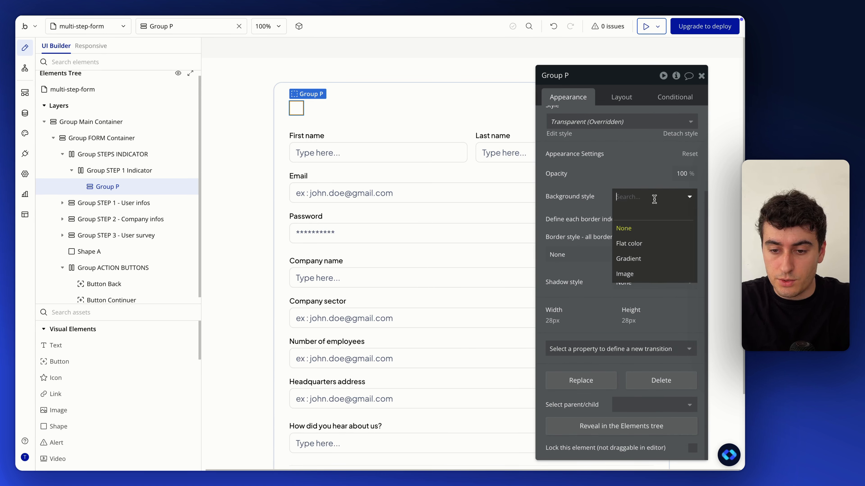
pyautogui.click(653, 243)
pyautogui.click(625, 217)
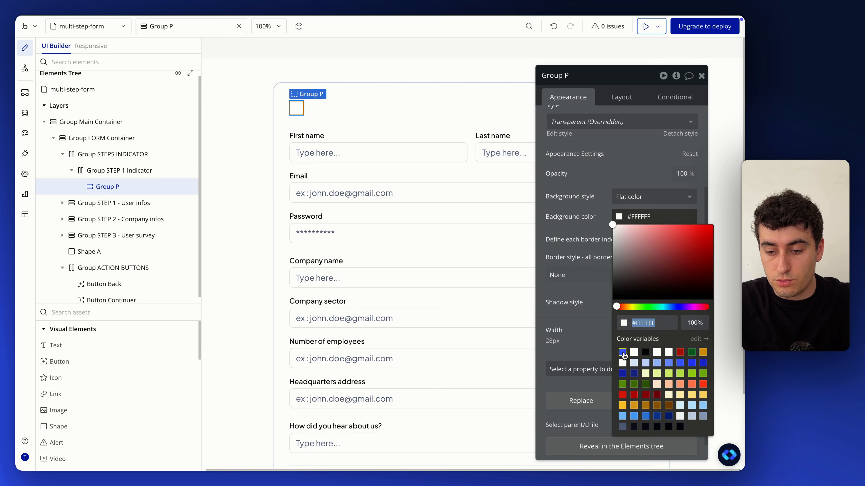
pyautogui.click(669, 363)
pyautogui.click(680, 364)
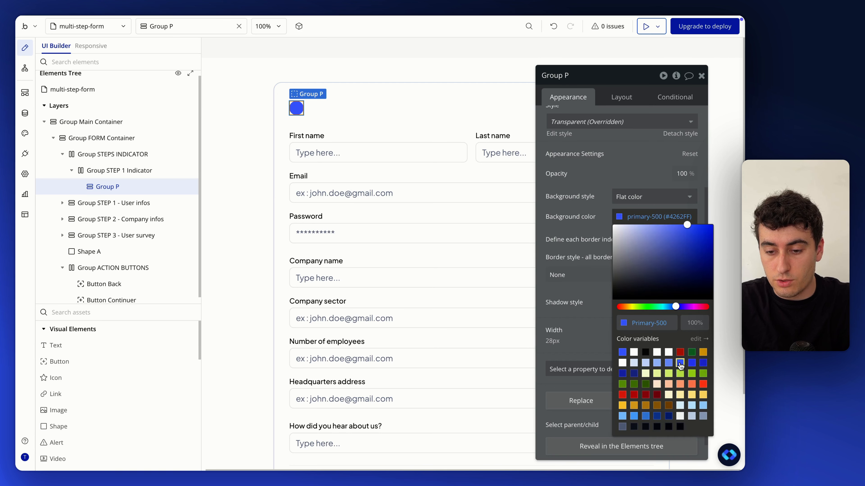
pyautogui.click(568, 203)
# Set the circle group's container layout to Align to parent.
pyautogui.scroll(3, 579, 171)
pyautogui.click(622, 98)
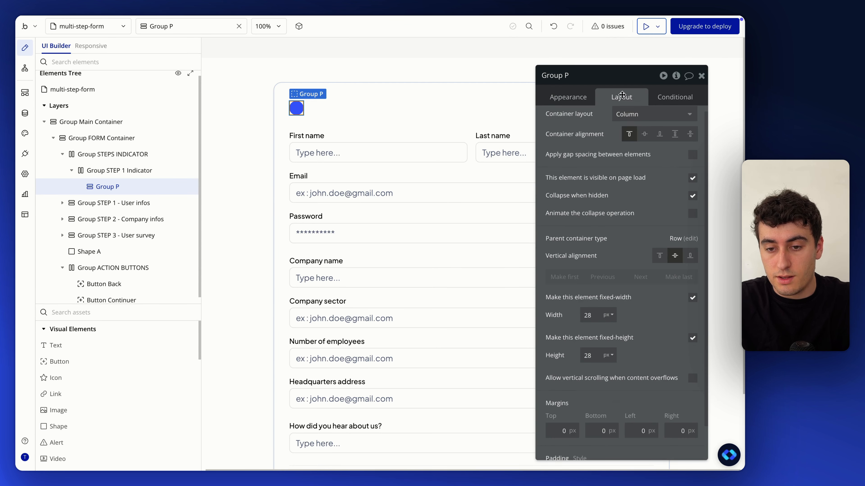
pyautogui.scroll(1, 638, 119)
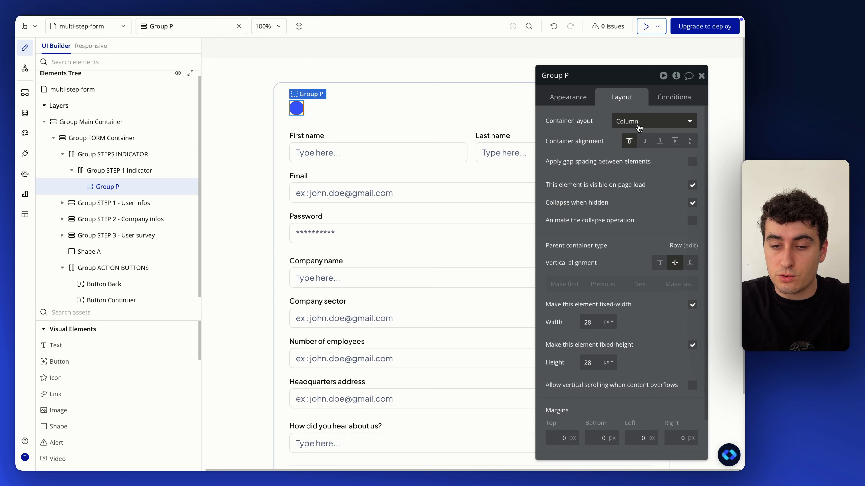
pyautogui.click(638, 128)
pyautogui.click(636, 181)
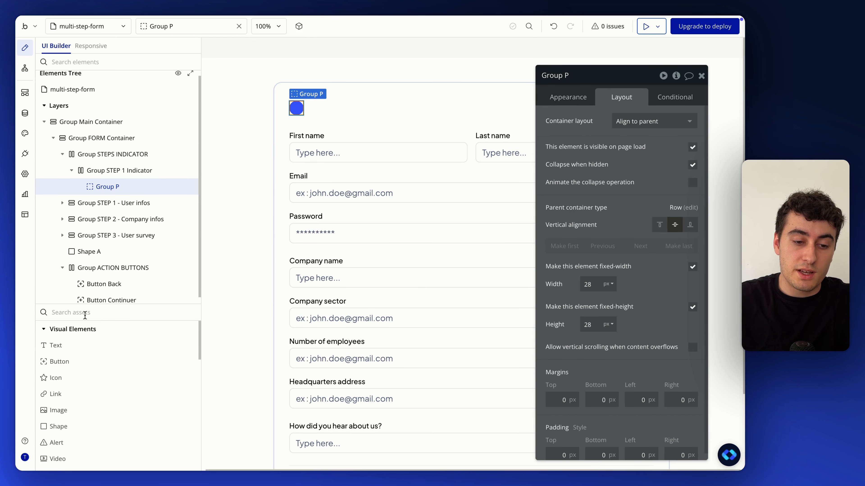
# Add an icon element inside the blue circle group of Group STEP 1 Indicator.
pyautogui.click(103, 312)
pyautogui.write('ico')
pyautogui.moveTo(64, 344); pyautogui.dragTo(105, 184)
pyautogui.click(105, 184)
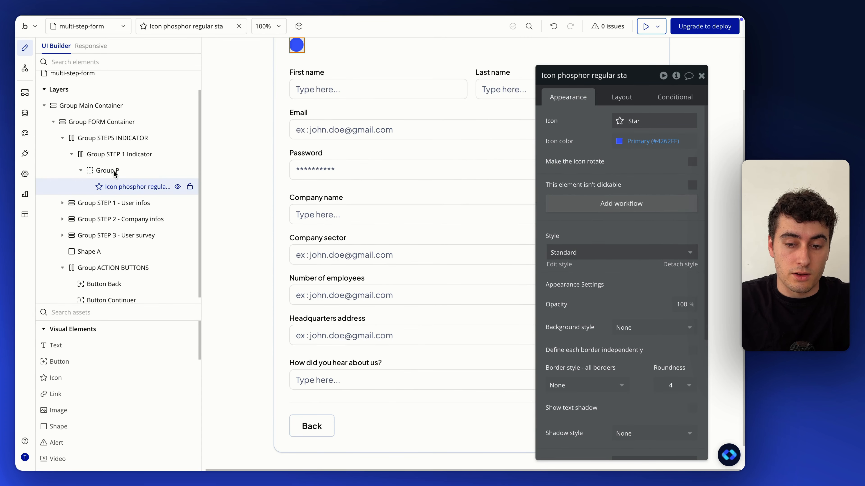
# Change the new icon to the Phosphor Check icon in the Bold weight.
pyautogui.click(626, 121)
pyautogui.write('check')
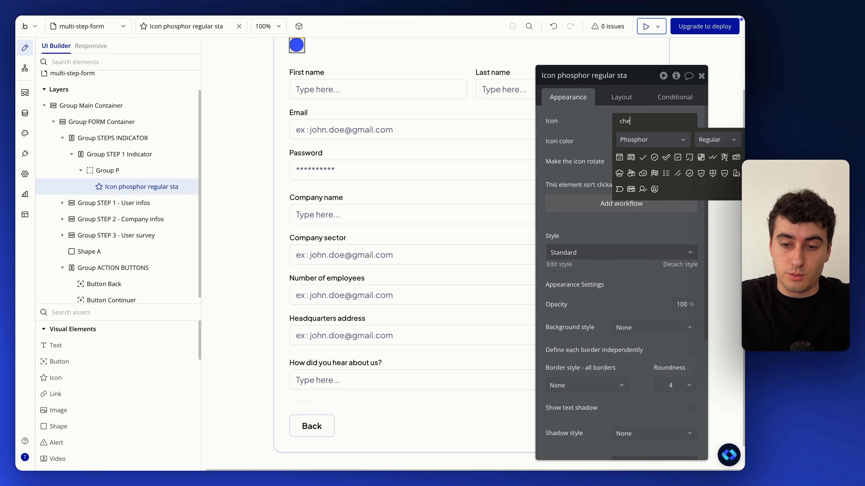
pyautogui.click(720, 140)
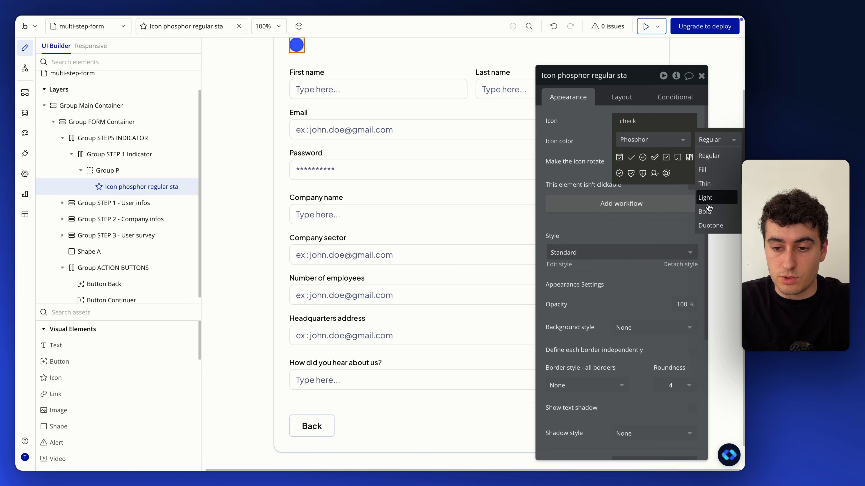
pyautogui.click(707, 198)
pyautogui.click(718, 143)
pyautogui.click(705, 212)
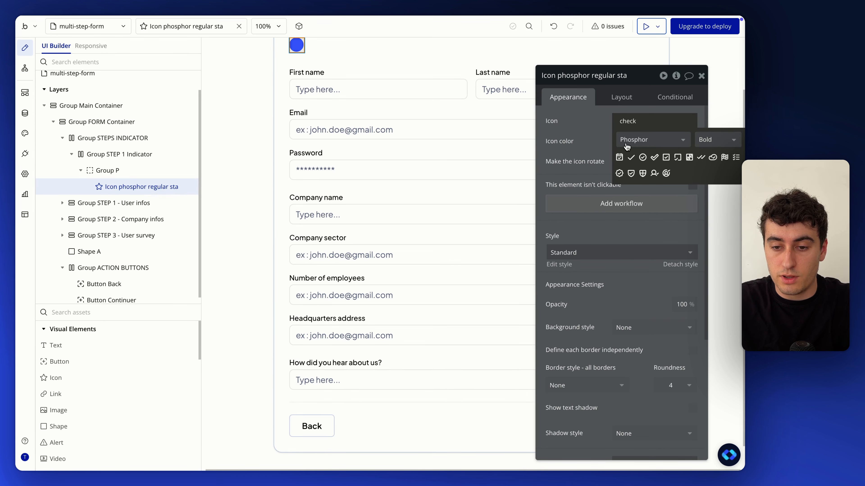
pyautogui.click(631, 159)
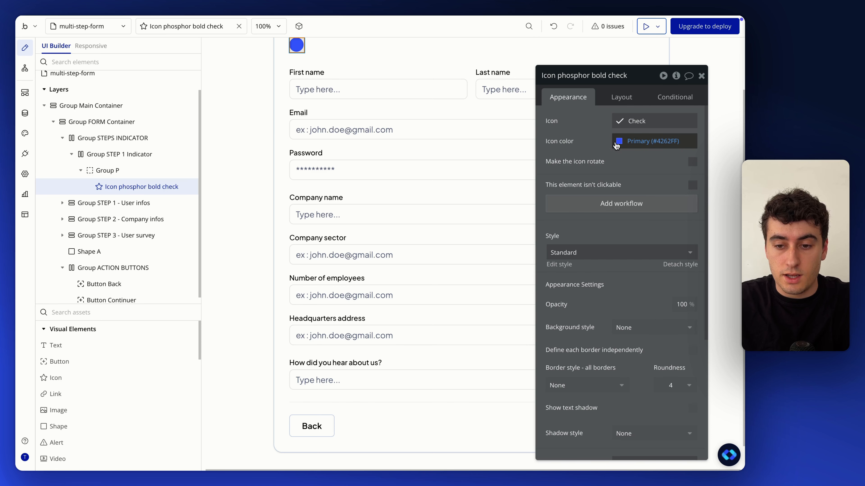
# Set the check icon's color to the Primary contrast variable.
pyautogui.click(640, 141)
pyautogui.click(634, 277)
pyautogui.click(569, 144)
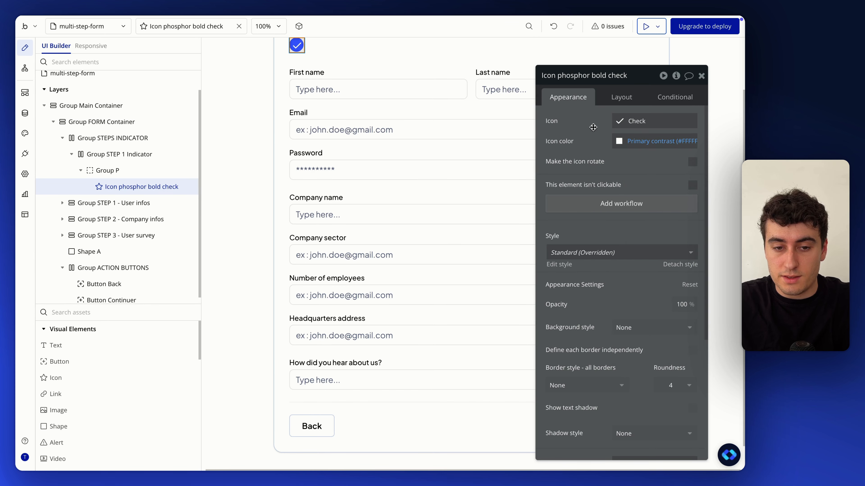
# Set the check icon's padding to 0 px on all four sides.
pyautogui.click(625, 102)
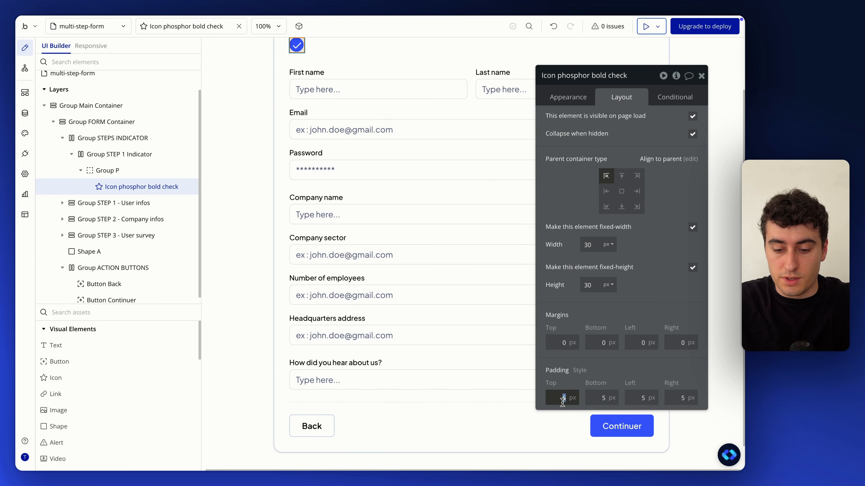
pyautogui.press('Tab')
pyautogui.write('0')
pyautogui.press('Tab')
pyautogui.write('0')
pyautogui.press('Tab')
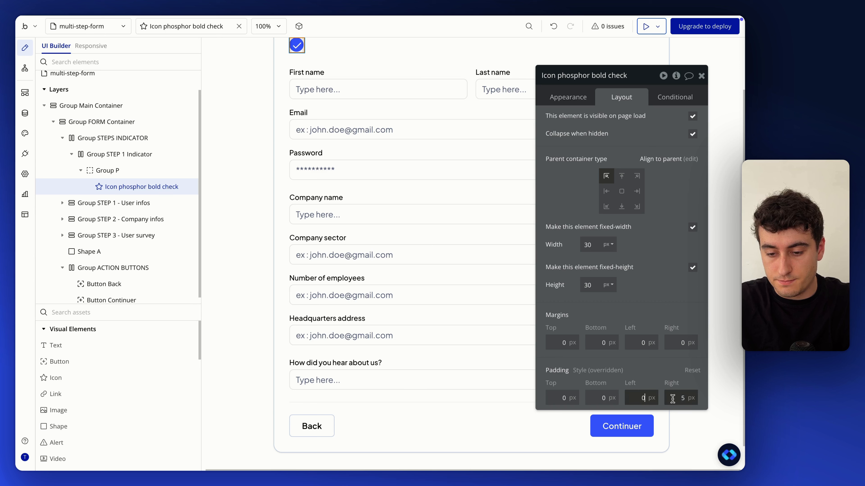
pyautogui.write('0')
# Set the check icon's fixed width and fixed height to 22 px each.
pyautogui.doubleClick(585, 245)
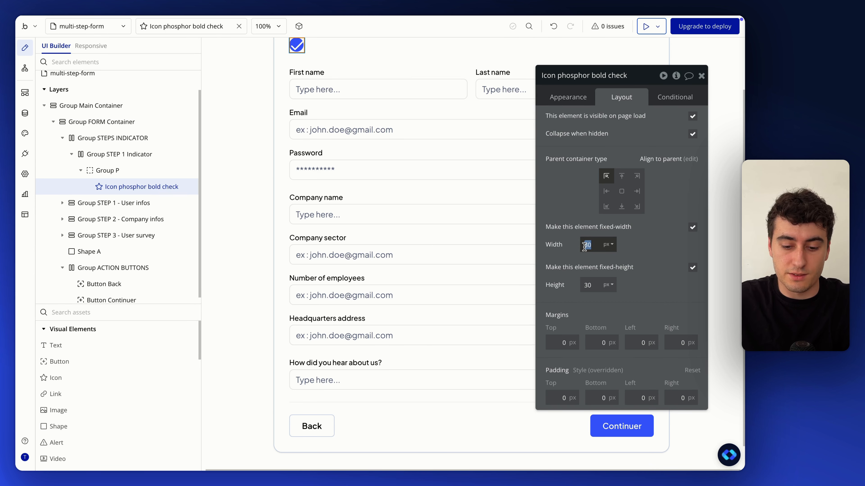
pyautogui.write('26')
pyautogui.press('Tab')
pyautogui.write('26')
pyautogui.press('Return')
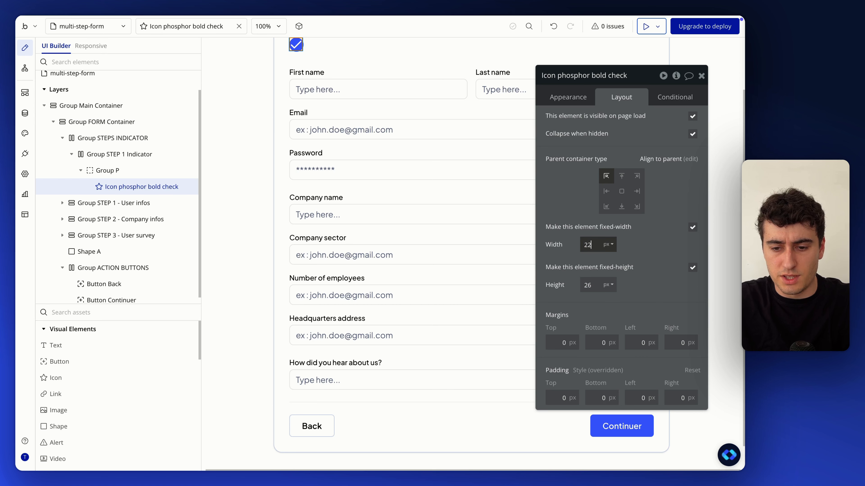
pyautogui.click(587, 280)
pyautogui.doubleClick(588, 282)
pyautogui.write('22')
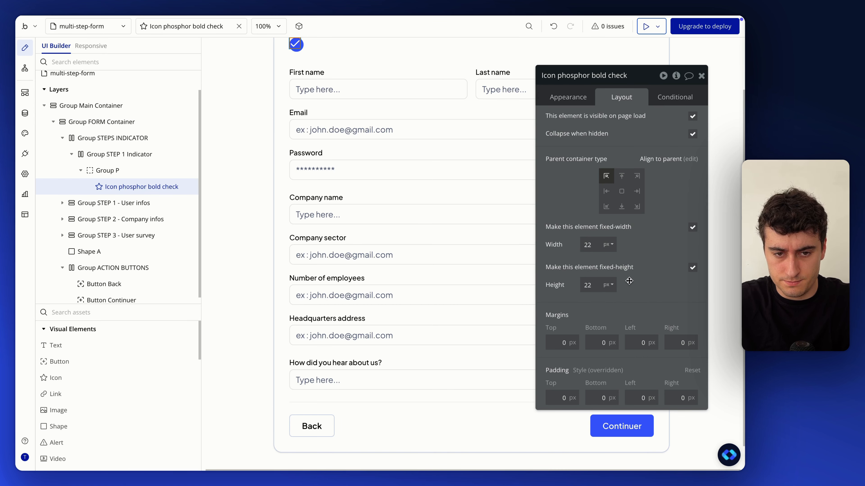
# Center the check icon within its circle group and make it not visible on page load.
pyautogui.scroll(2, 484, 196)
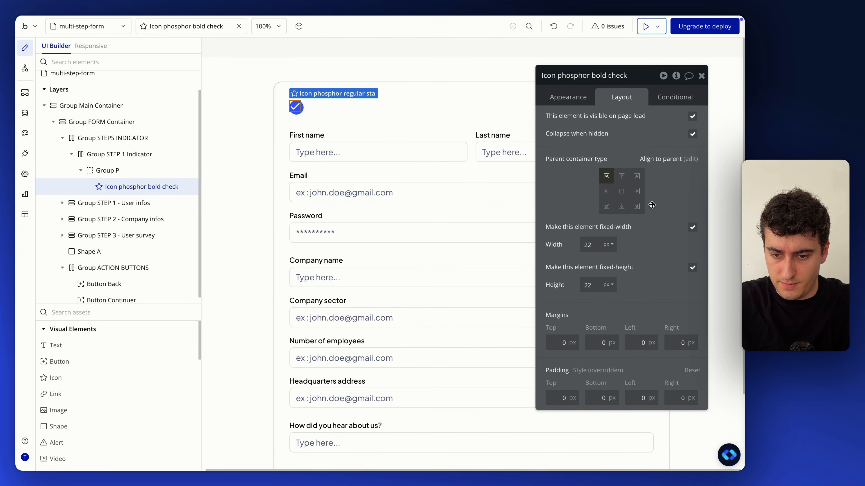
pyautogui.click(625, 197)
pyautogui.click(284, 128)
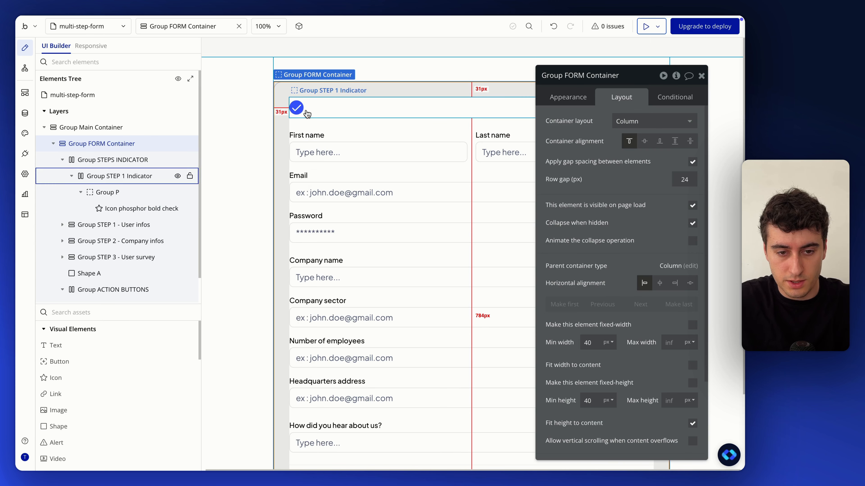
pyautogui.click(297, 108)
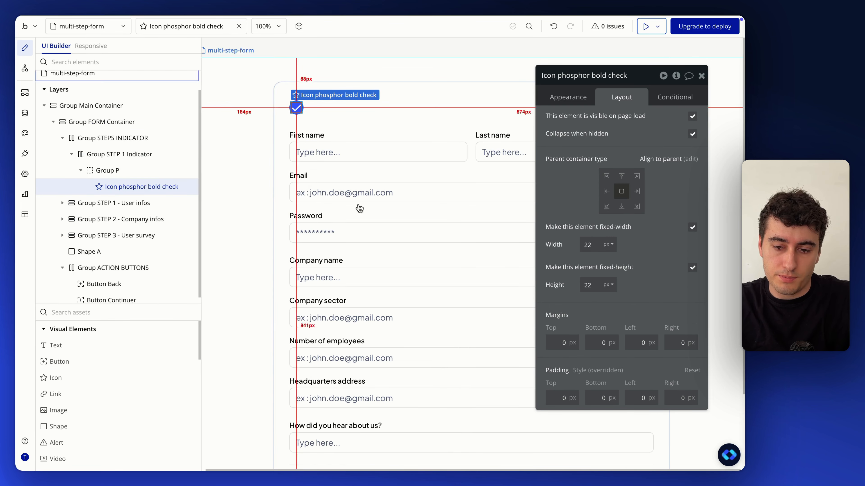
pyautogui.click(692, 116)
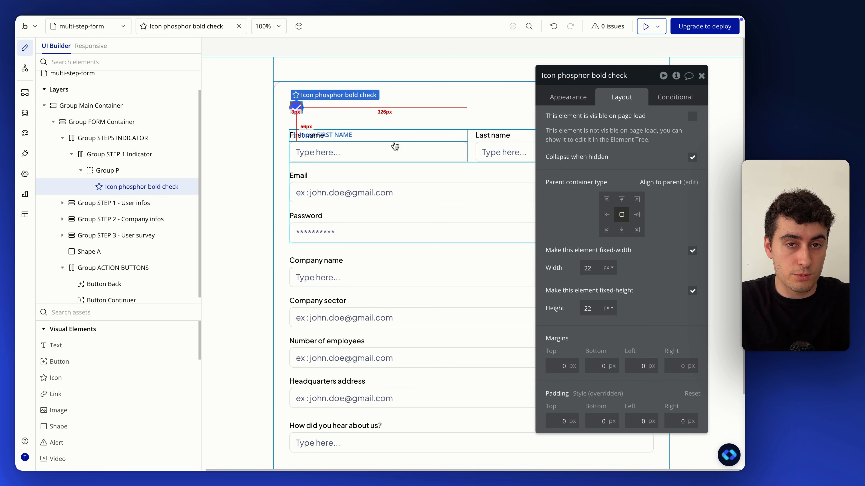
# Add a text element inside the blue circle group with the content 1.
pyautogui.write('text')
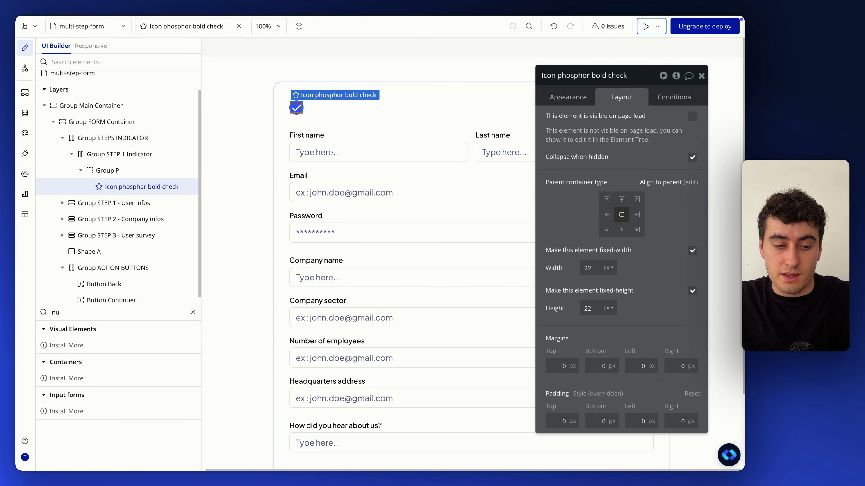
pyautogui.press('super+BackSpace')
pyautogui.write('text')
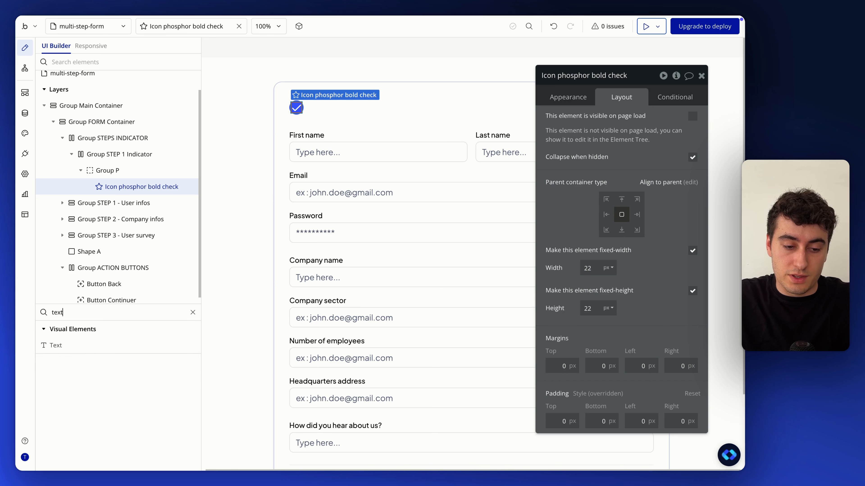
pyautogui.moveTo(56, 345); pyautogui.dragTo(126, 182)
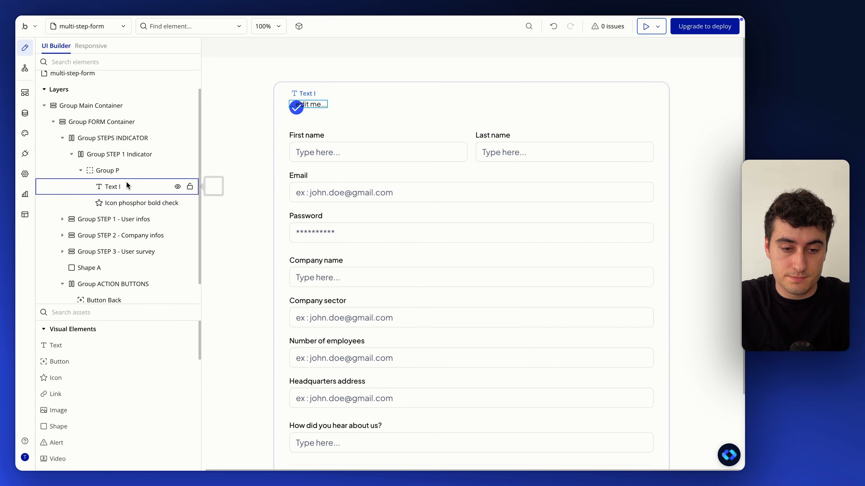
pyautogui.write('1')
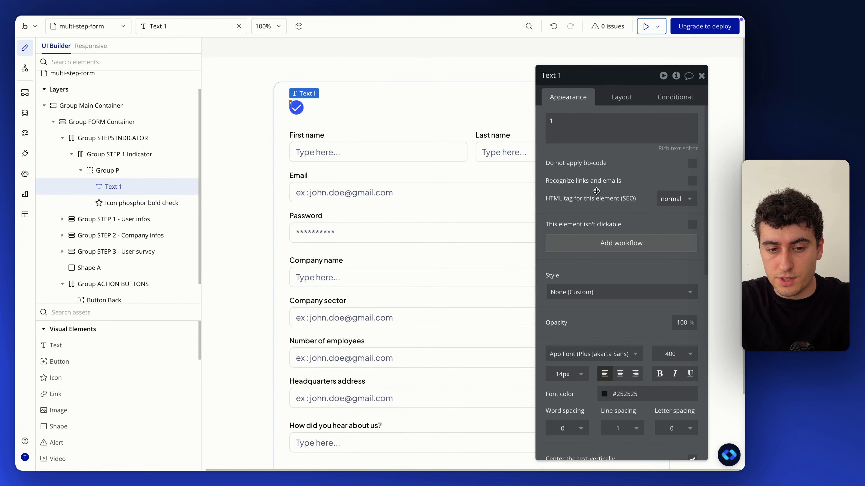
# Apply the 14pt_black_700_bold style to the number text and set its font color to Primary contrast.
pyautogui.scroll(-3, 628, 226)
pyautogui.click(628, 226)
pyautogui.write('14pt')
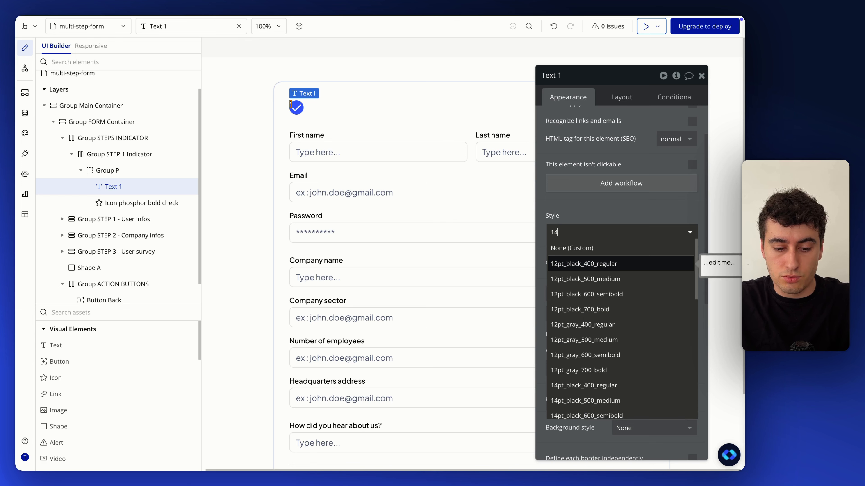
pyautogui.click(617, 310)
pyautogui.scroll(-1, 617, 312)
pyautogui.click(603, 290)
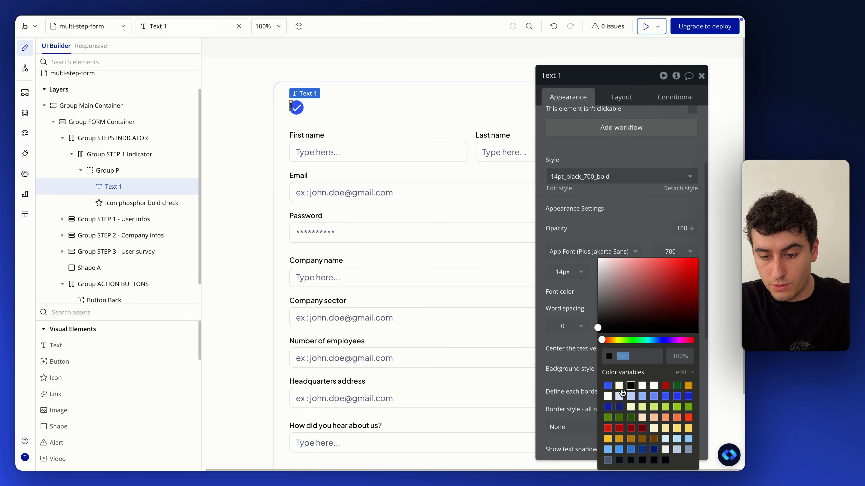
# Center the number text both horizontally and vertically within the circle group.
pyautogui.scroll(3, 622, 238)
pyautogui.click(620, 96)
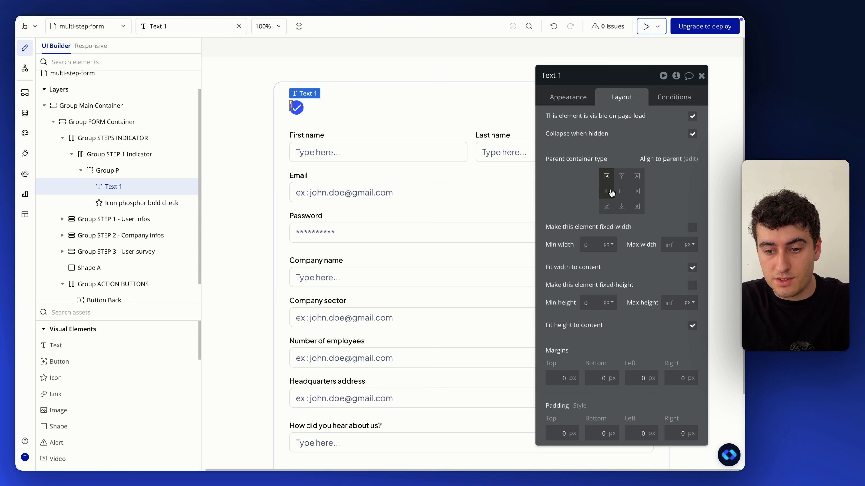
pyautogui.click(621, 194)
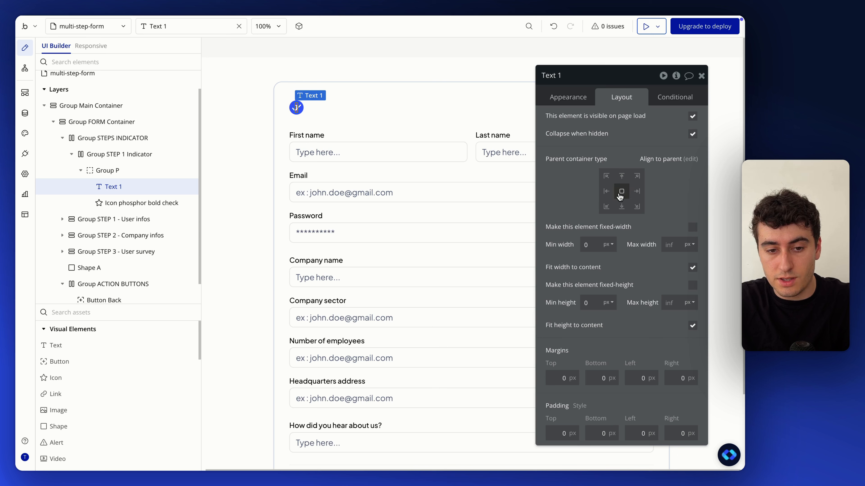
# Set the number text's font size to 18 px.
pyautogui.click(571, 99)
pyautogui.scroll(-3, 565, 308)
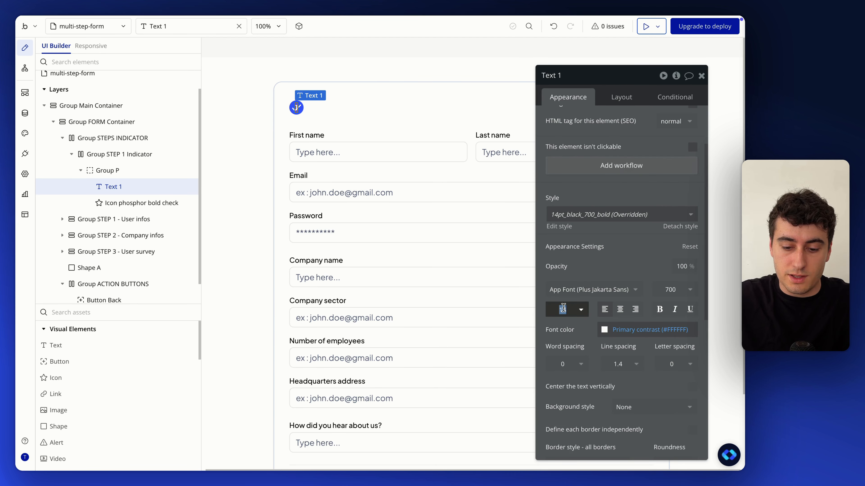
pyautogui.write('18')
pyautogui.press('Return')
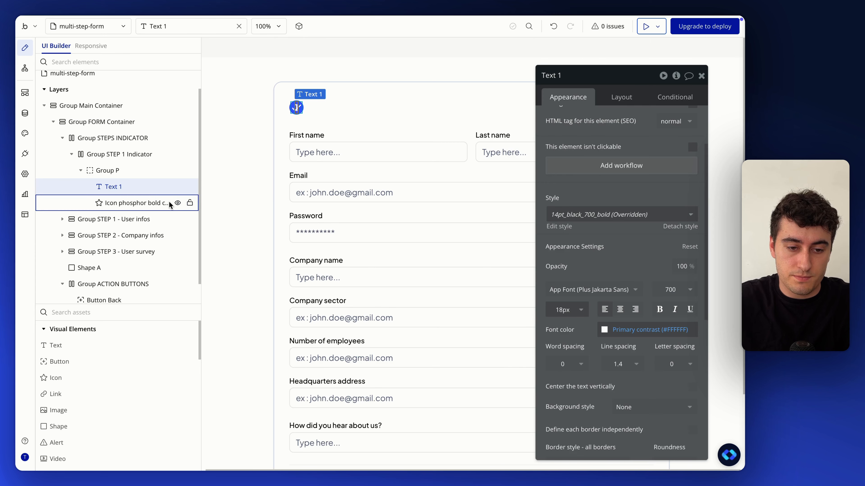
# Hide the check icon in the editor so that only the number shows in the circle.
pyautogui.click(174, 203)
pyautogui.click(176, 203)
pyautogui.scroll(2, 330, 129)
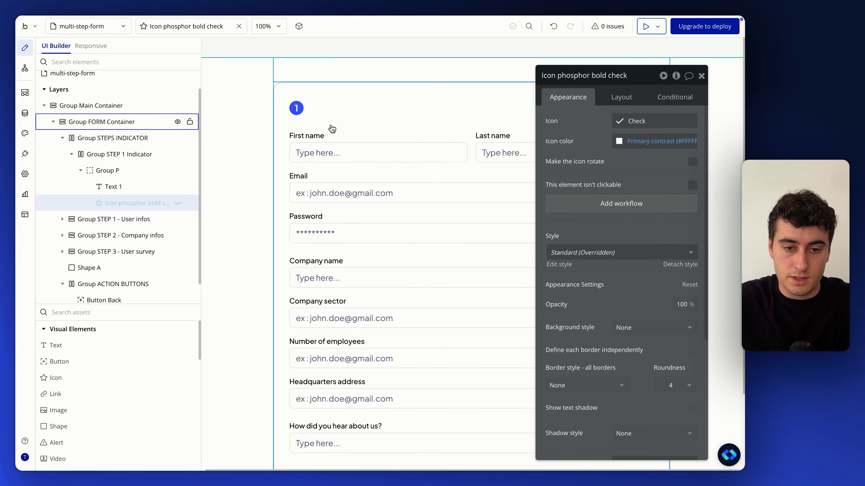
# Add a text element reading User beside the number circle in Group STEP 1 Indicator.
pyautogui.click(306, 107)
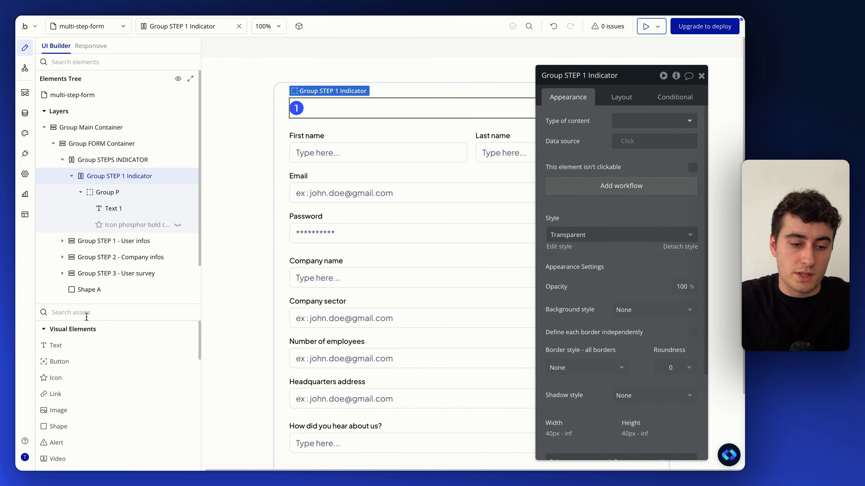
pyautogui.moveTo(54, 345); pyautogui.dragTo(331, 115)
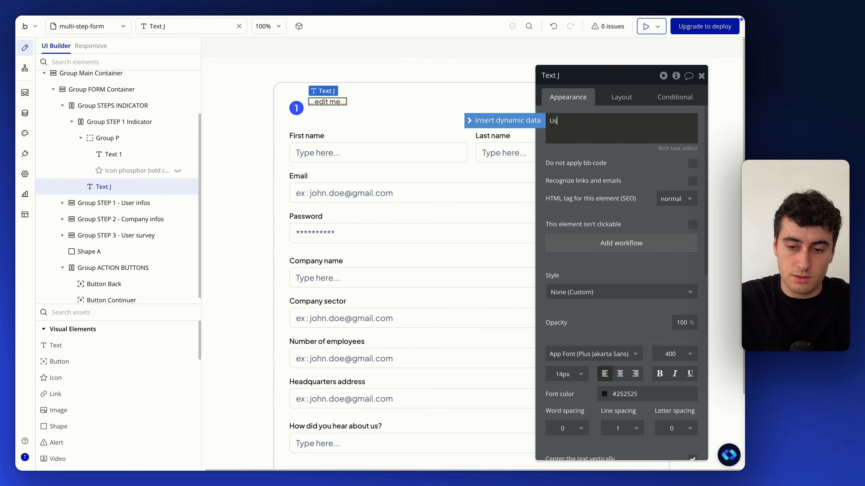
# Apply the 18pt_black_600_semibold style to the User text and center it vertically in its row.
pyautogui.scroll(-3, 596, 205)
pyautogui.click(595, 233)
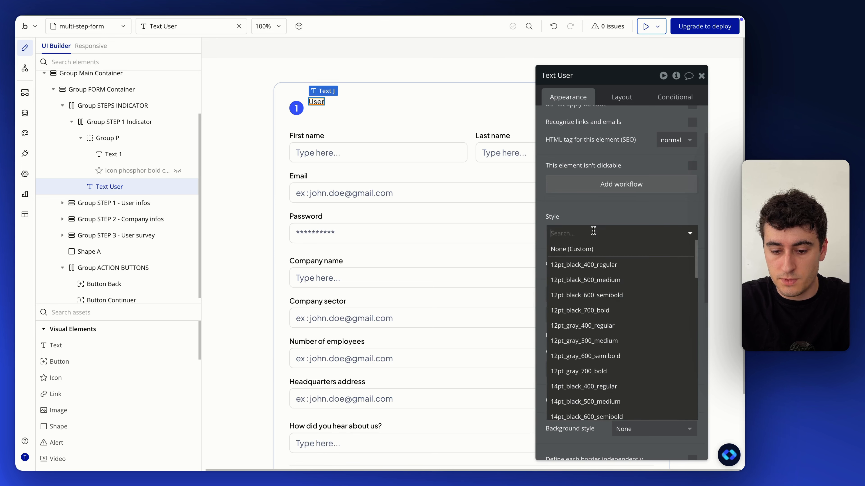
pyautogui.write('18pt')
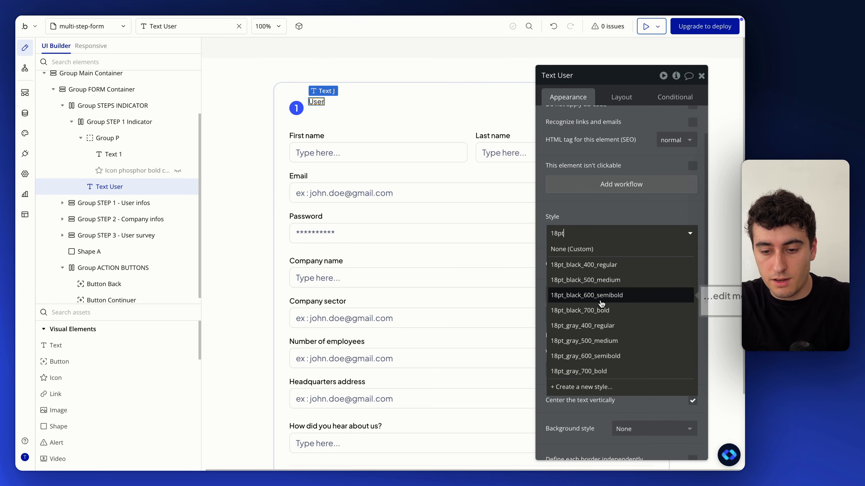
pyautogui.click(601, 301)
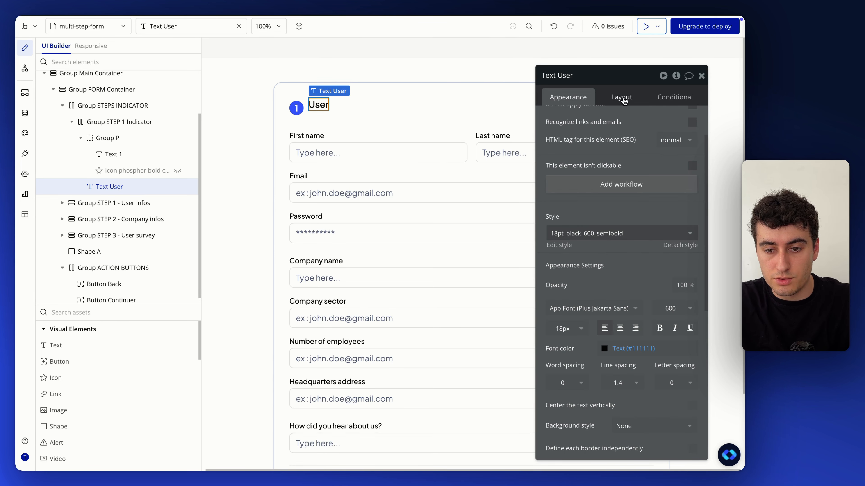
pyautogui.click(621, 97)
pyautogui.click(660, 176)
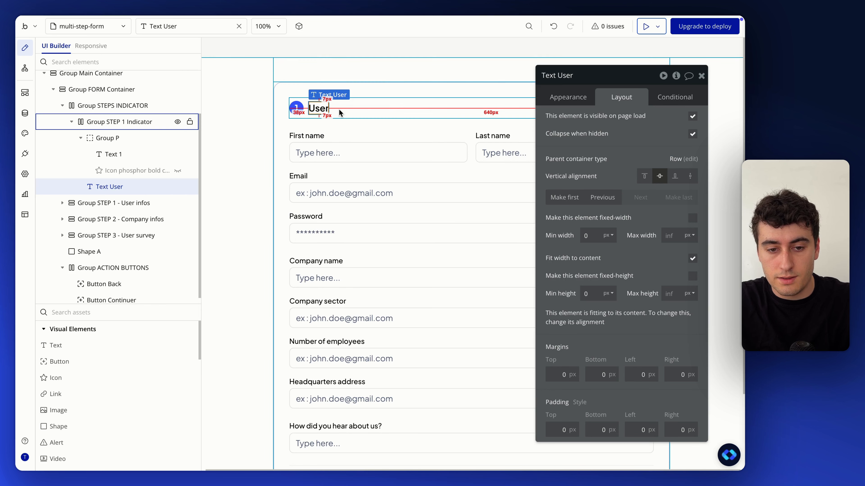
# Make Group STEP 1 Indicator fit its width to content and set its minimum height to 0 px.
pyautogui.click(306, 113)
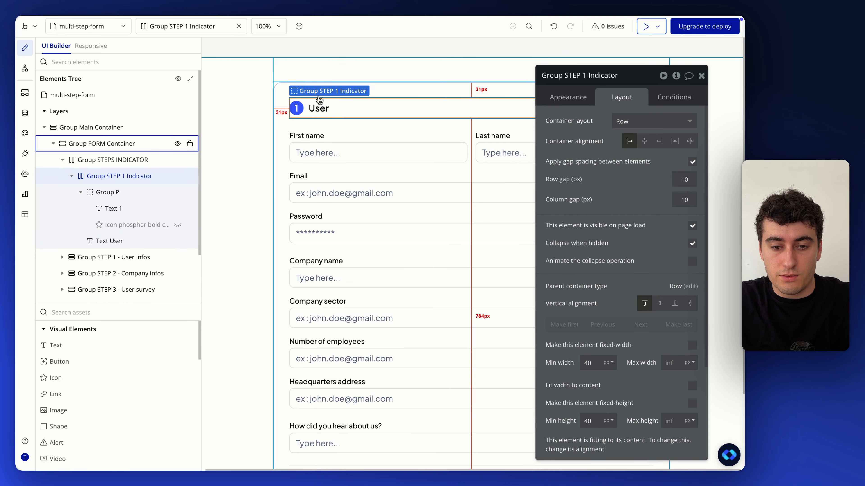
pyautogui.scroll(-5, 661, 306)
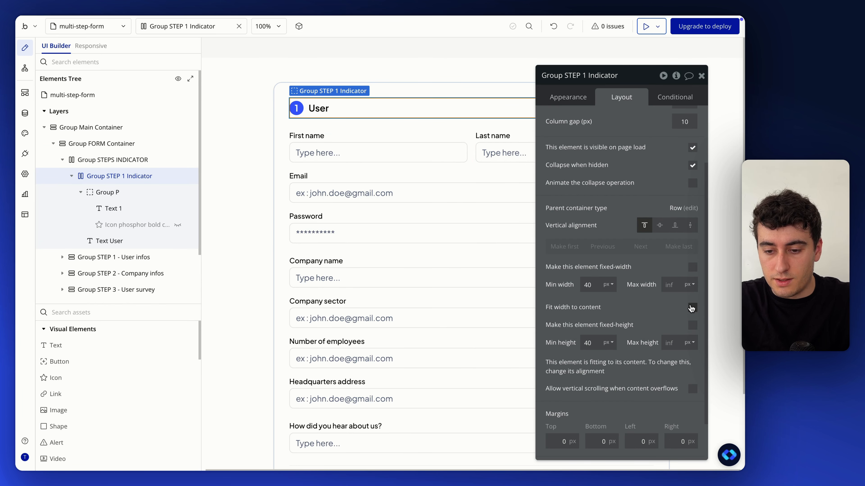
pyautogui.click(691, 308)
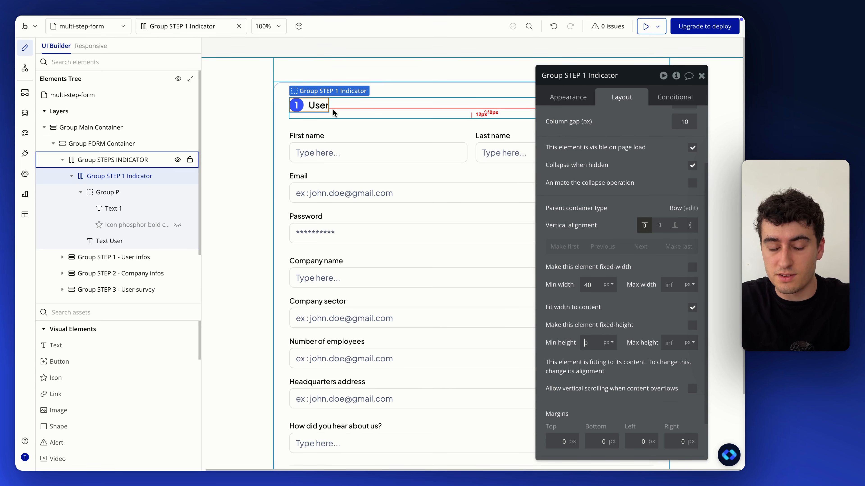
# Set the minimum height of Group STEPS INDICATOR to 0 px.
pyautogui.click(333, 113)
pyautogui.scroll(-1, 600, 306)
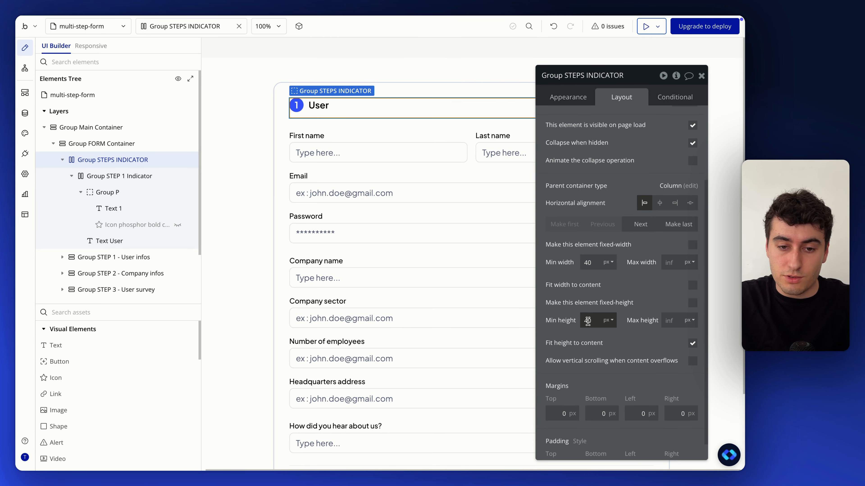
pyautogui.press('BackSpace')
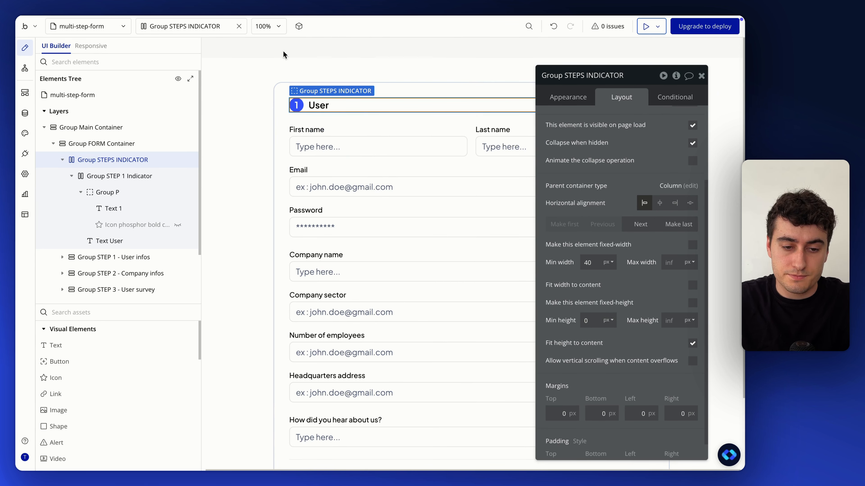
# Add an icon after Group STEP 1 Indicator in the steps row and set it to the bold Phosphor Caret-right.
pyautogui.click(97, 312)
pyautogui.write('ico')
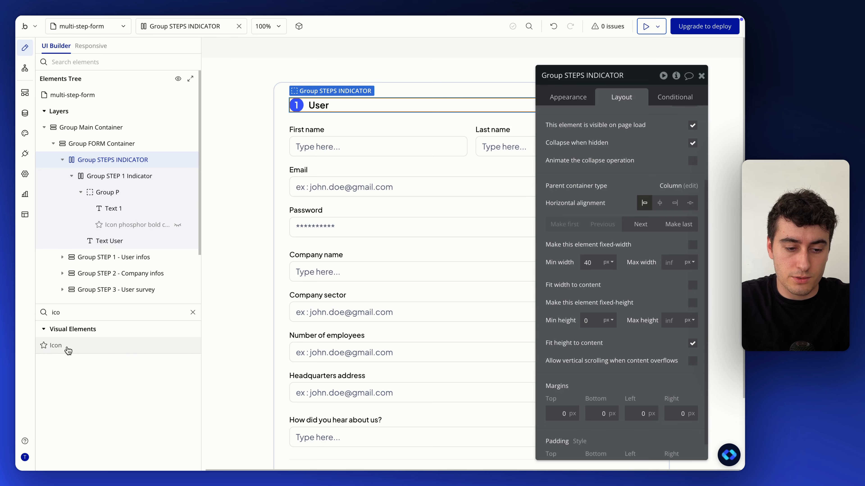
pyautogui.moveTo(64, 347); pyautogui.dragTo(356, 108)
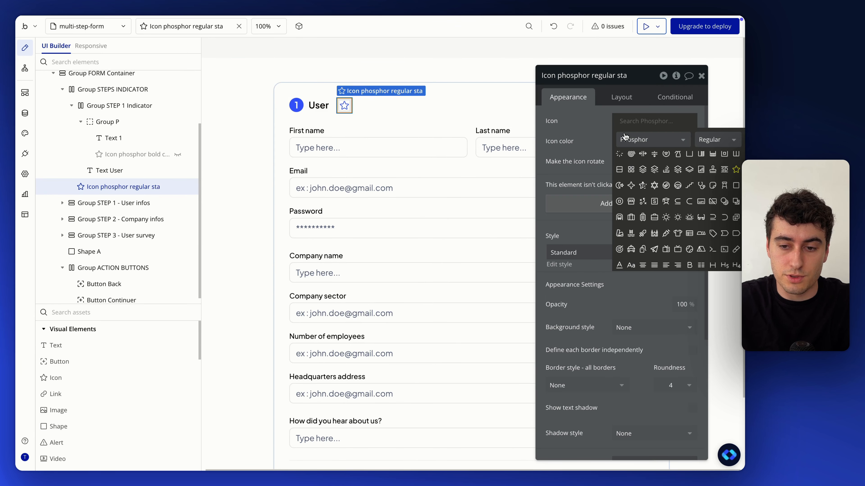
pyautogui.write('caret')
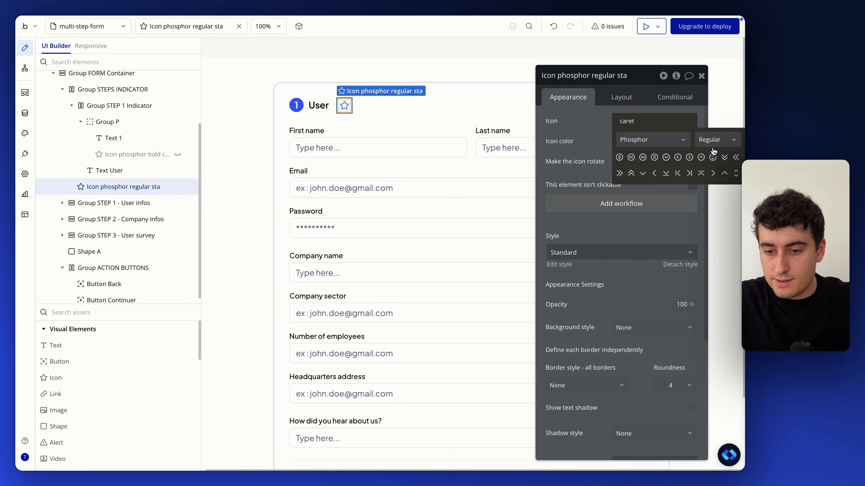
pyautogui.click(715, 140)
pyautogui.click(704, 213)
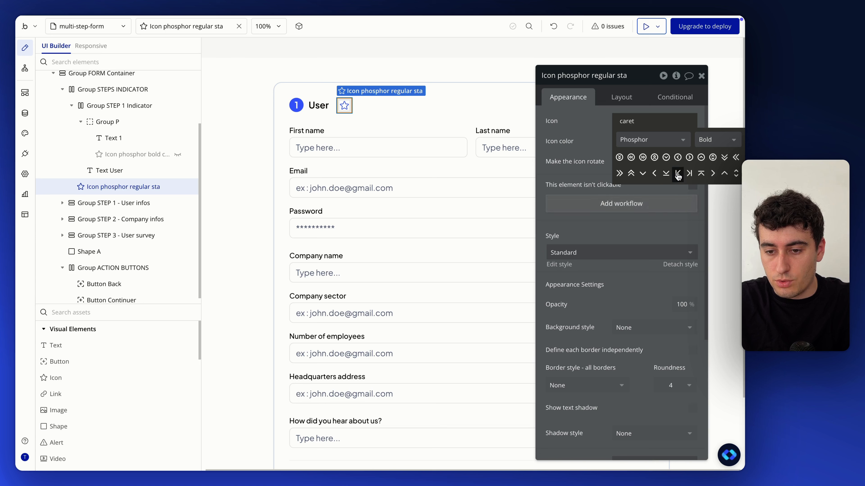
pyautogui.click(712, 173)
# Set the caret icon's color to black.
pyautogui.click(620, 146)
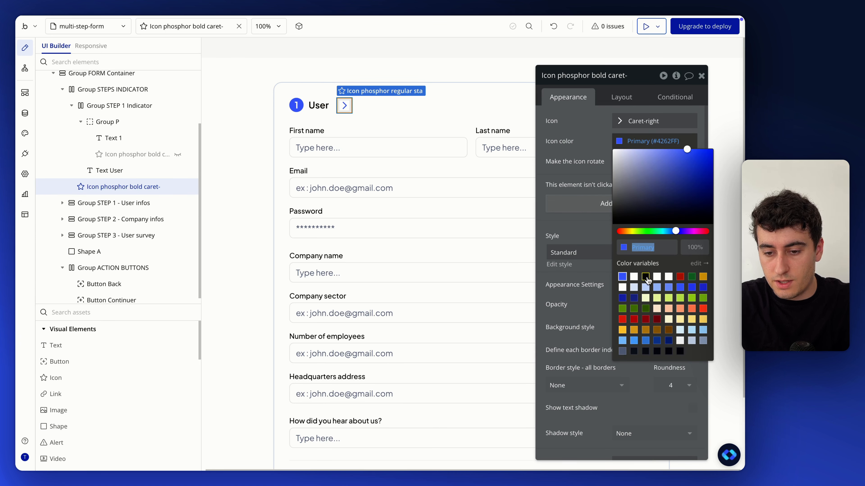
pyautogui.click(645, 277)
pyautogui.click(565, 156)
# Set the caret icon's top, bottom, left and right padding to 0 px.
pyautogui.click(622, 98)
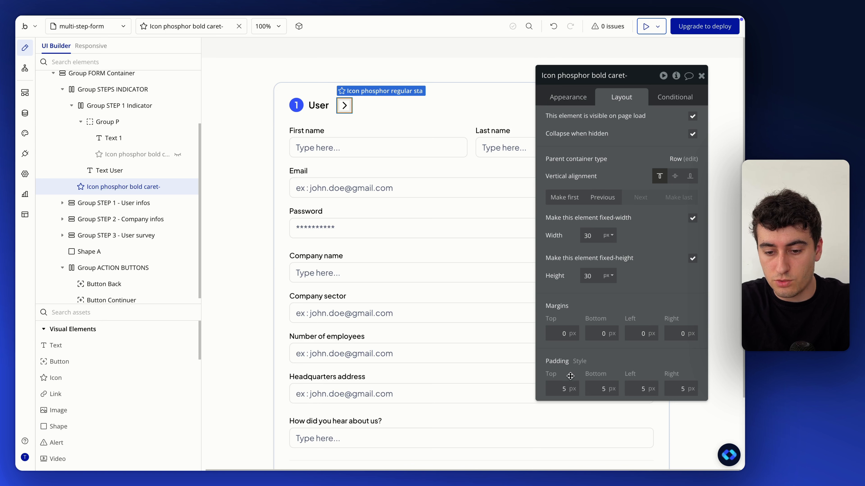
pyautogui.click(561, 389)
pyautogui.write('0')
pyautogui.press('Tab')
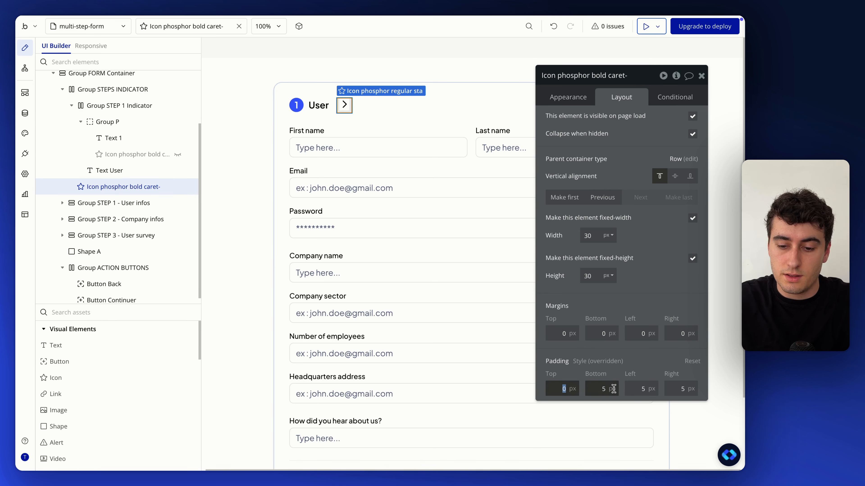
pyautogui.write('0')
pyautogui.press('Tab')
pyautogui.write('0')
pyautogui.press('Tab')
pyautogui.write('0')
pyautogui.click(656, 283)
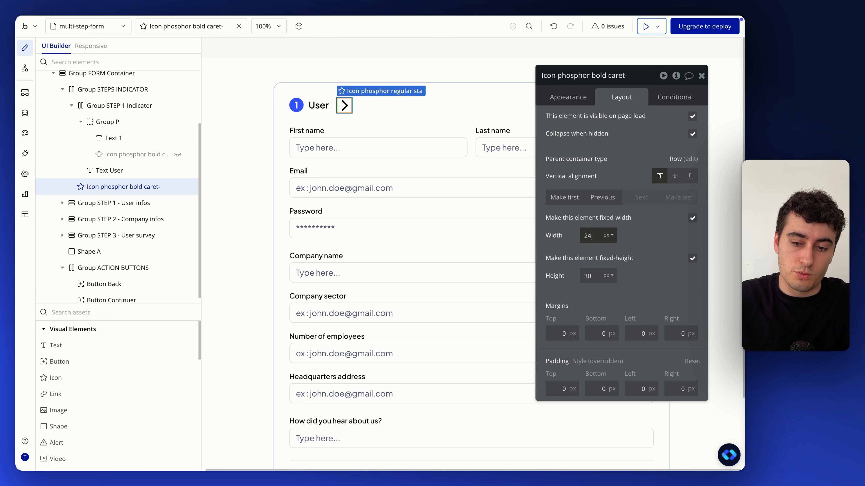
# Set the caret icon's width and height to 24 px.
pyautogui.press('Tab')
pyautogui.write('24')
pyautogui.click(657, 275)
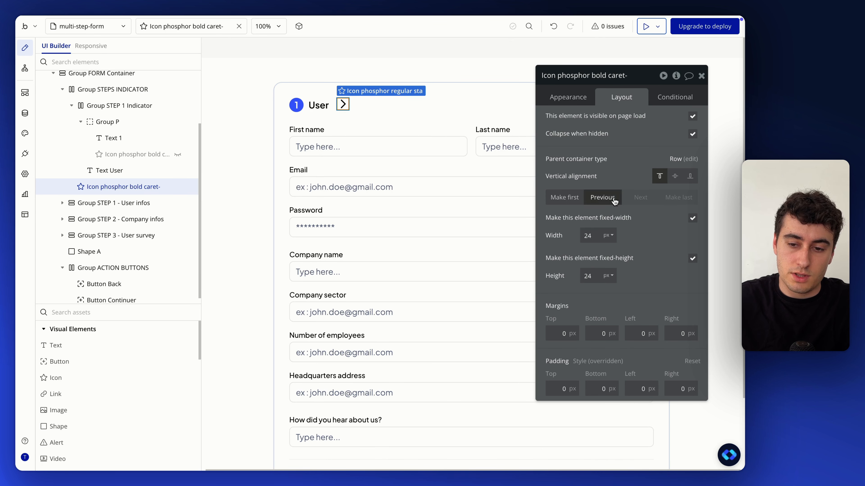
# Set the caret icon's width and height to 18 px and center it vertically in the row.
pyautogui.hotkey('ctrl', 'a')
pyautogui.hotkey('ctrl', 'c')
pyautogui.doubleClick(589, 275)
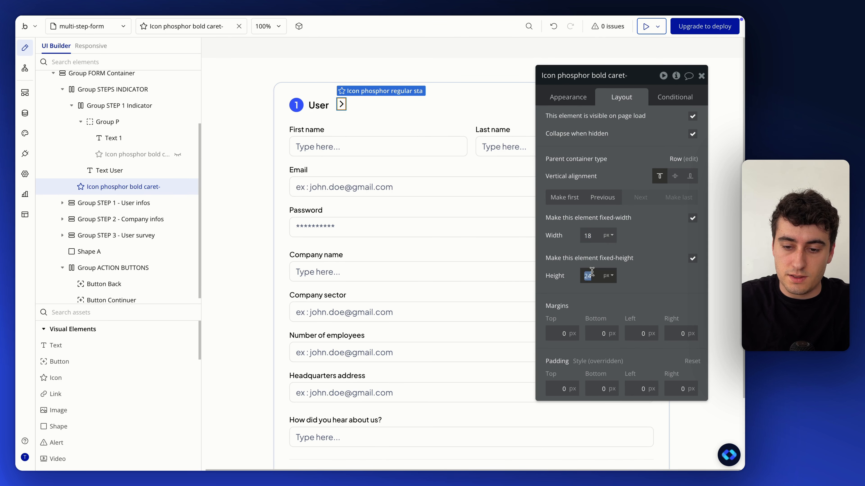
pyautogui.hotkey('ctrl', 'v')
pyautogui.click(654, 266)
pyautogui.click(676, 177)
# Switch to the Figma design and examine the layout of the step indicator row and its chevron icons.
pyautogui.click(375, 110)
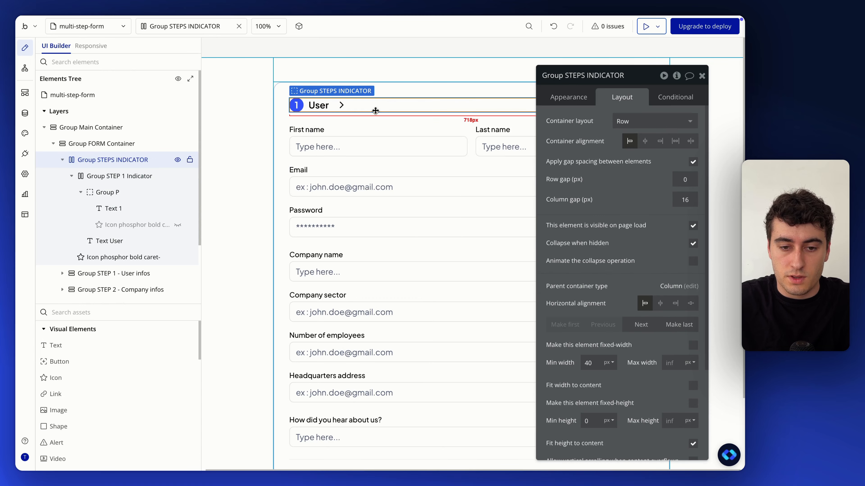
pyautogui.hotkey('ctrl', 'Up')
pyautogui.click(406, 68)
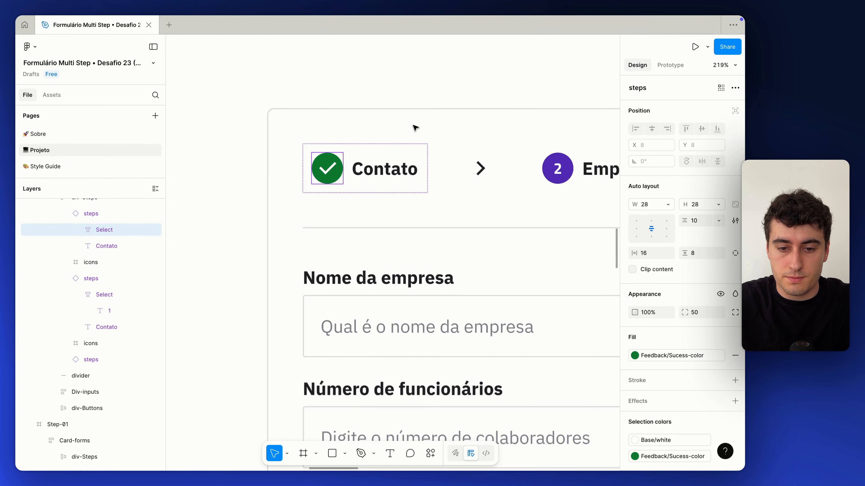
pyautogui.click(402, 173)
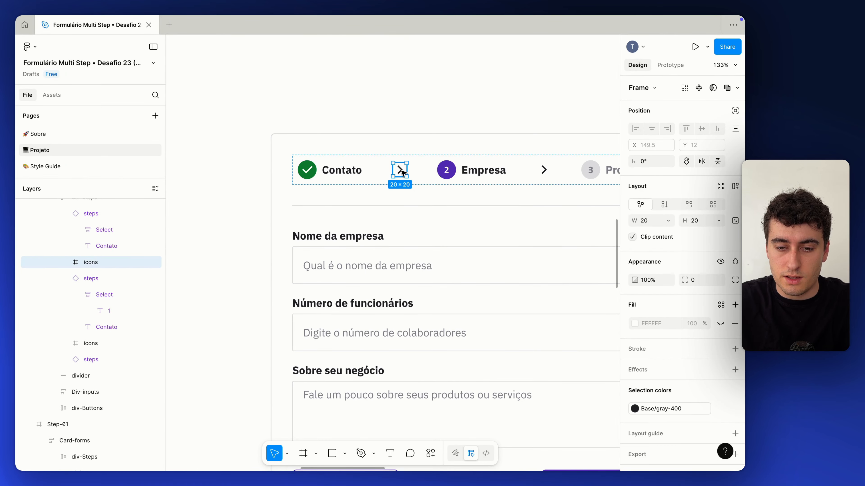
pyautogui.keyDown('ctrl'); pyautogui.scroll(3, 397, 171); pyautogui.keyUp('ctrl')
pyautogui.keyDown('ctrl'); pyautogui.scroll(-5, 398, 184); pyautogui.keyUp('ctrl')
pyautogui.hscroll(4, 409, 197)
pyautogui.scroll(-1, 421, 199)
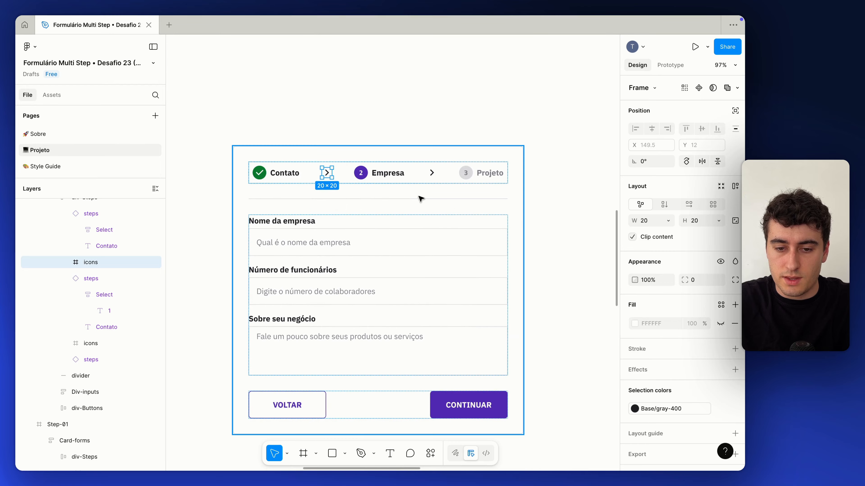
pyautogui.click(303, 190)
# Switch back to Bubble, duplicate Group STEP 1 Indicator and place the copy after the caret icon.
pyautogui.hotkey('ctrl', 'Up')
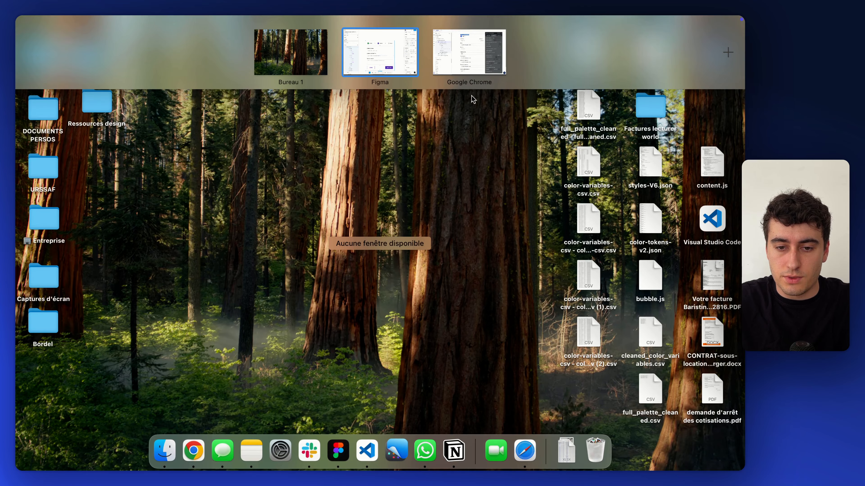
pyautogui.click(458, 69)
pyautogui.click(308, 108)
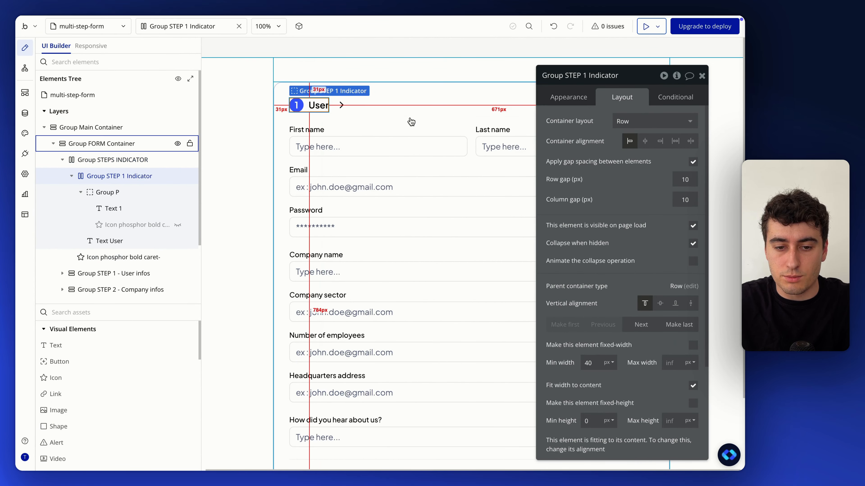
pyautogui.press('super+d')
pyautogui.click(364, 105)
pyautogui.click(639, 325)
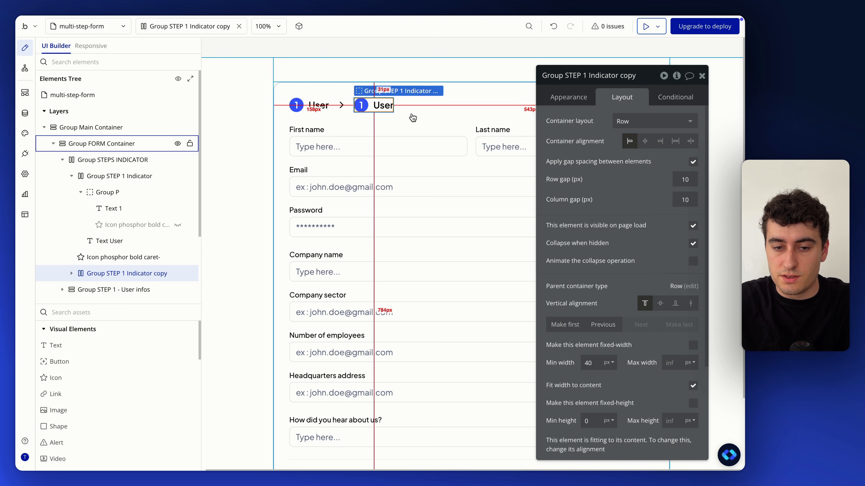
# Add another copy of the step indicator group as the third indicator in the row.
pyautogui.press('super+d')
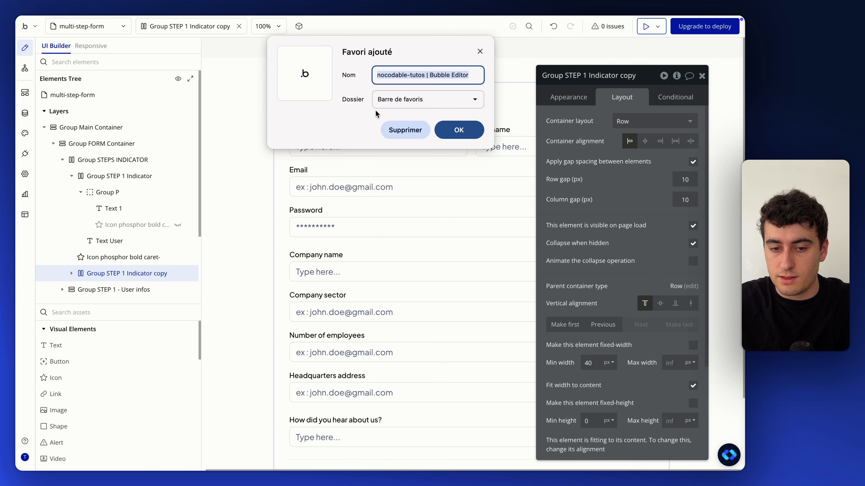
pyautogui.click(424, 133)
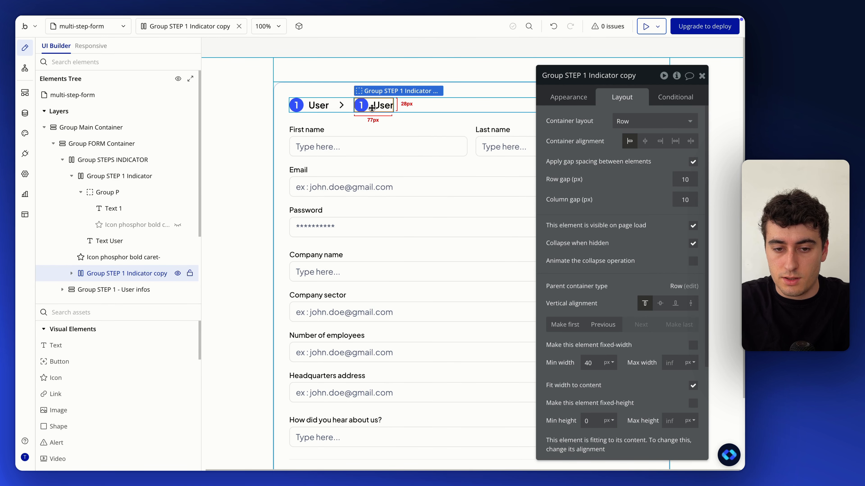
pyautogui.hotkey('ctrl', 'v')
# Copy the caret icon and place the duplicate between the second and third step indicators.
pyautogui.click(341, 105)
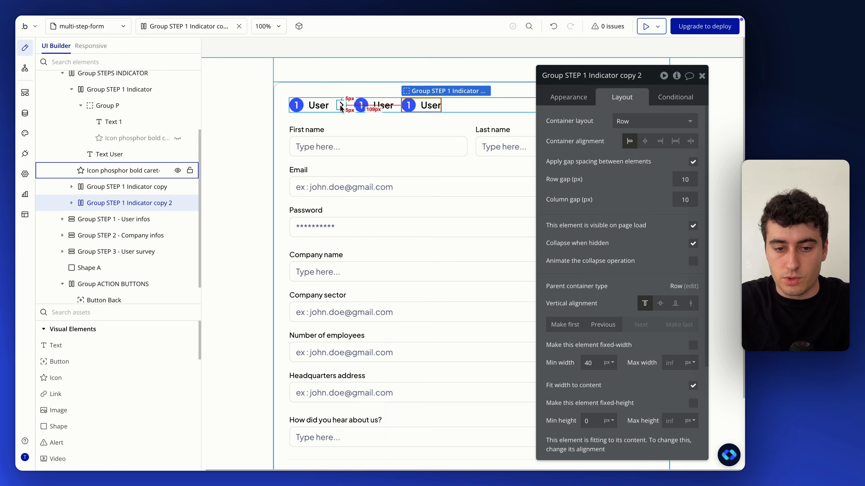
pyautogui.hotkey('ctrl', 'c')
pyautogui.hotkey('ctrl', 'v')
pyautogui.click(641, 198)
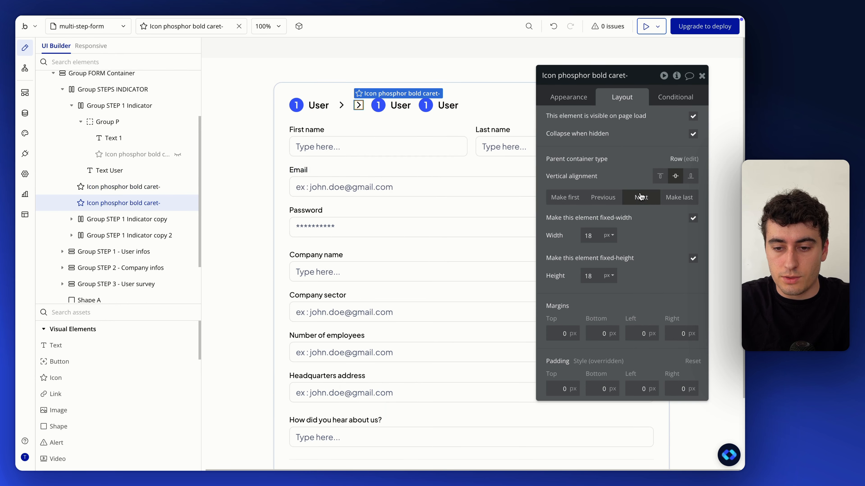
# Set the container alignment of Group STEPS INDICATOR to centered.
pyautogui.moveTo(635, 153); pyautogui.dragTo(248, 161)
pyautogui.click(489, 110)
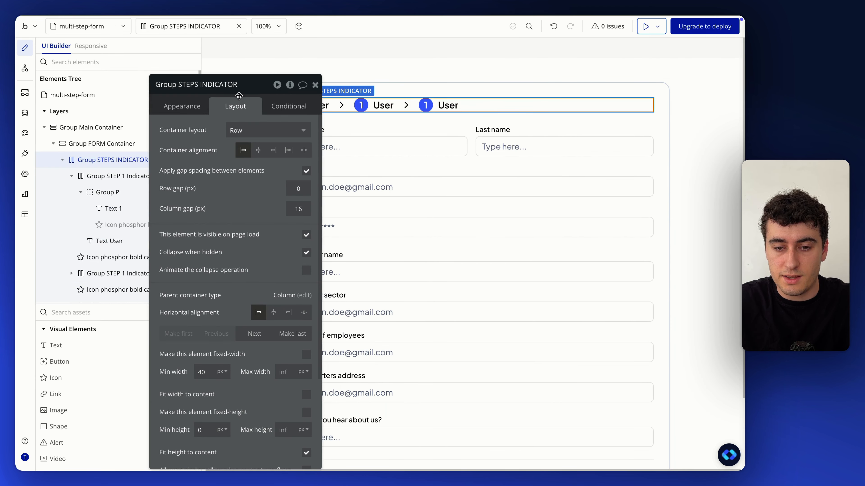
pyautogui.moveTo(210, 187); pyautogui.dragTo(124, 165)
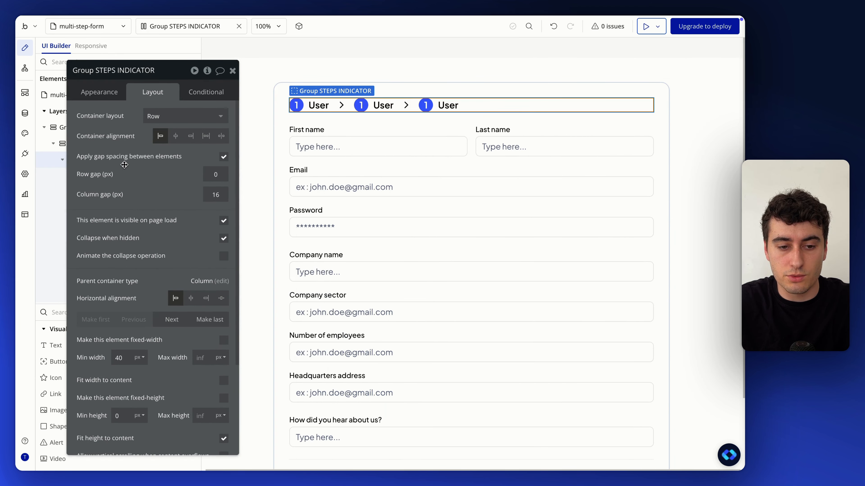
pyautogui.click(220, 143)
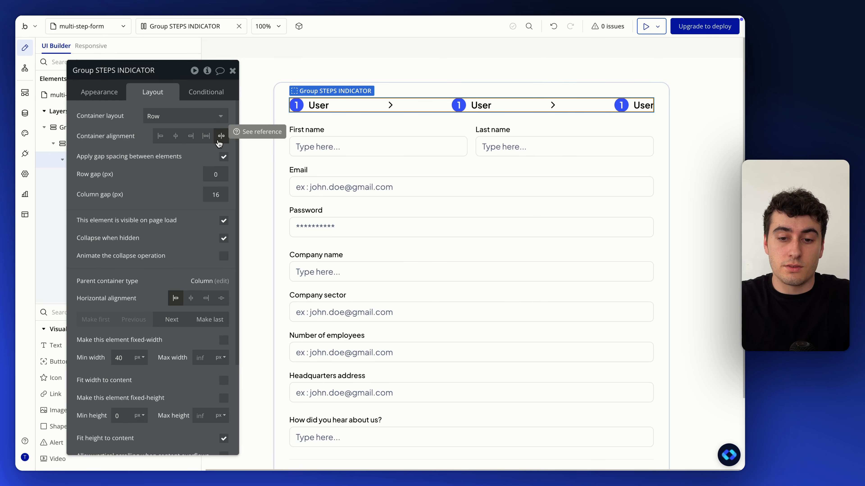
pyautogui.click(175, 137)
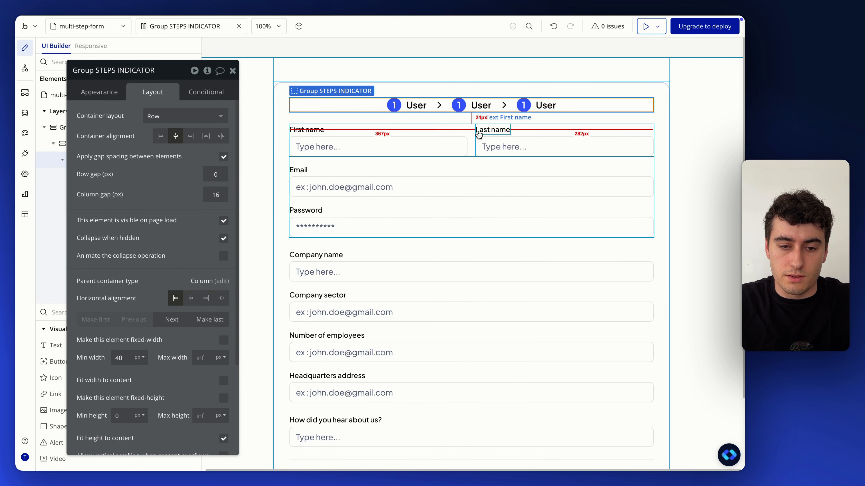
# Duplicate the Shape A divider line and place the copy directly below Group STEPS INDICATOR.
pyautogui.scroll(-3, 490, 252)
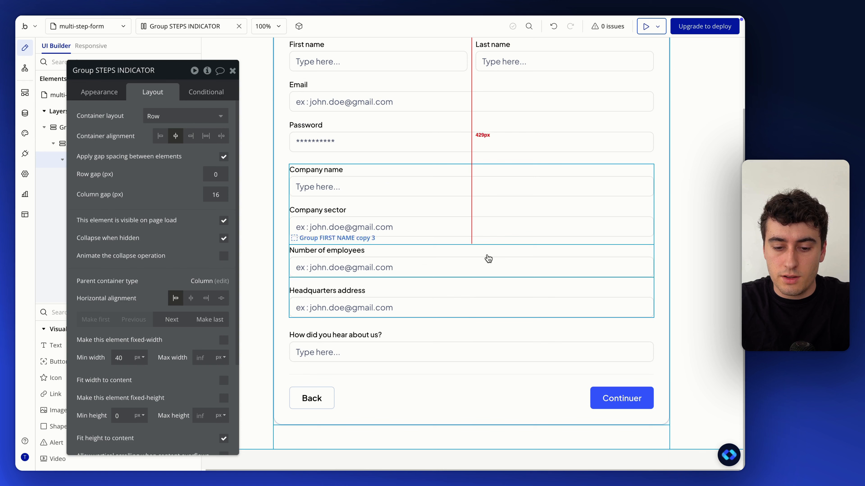
pyautogui.click(443, 375)
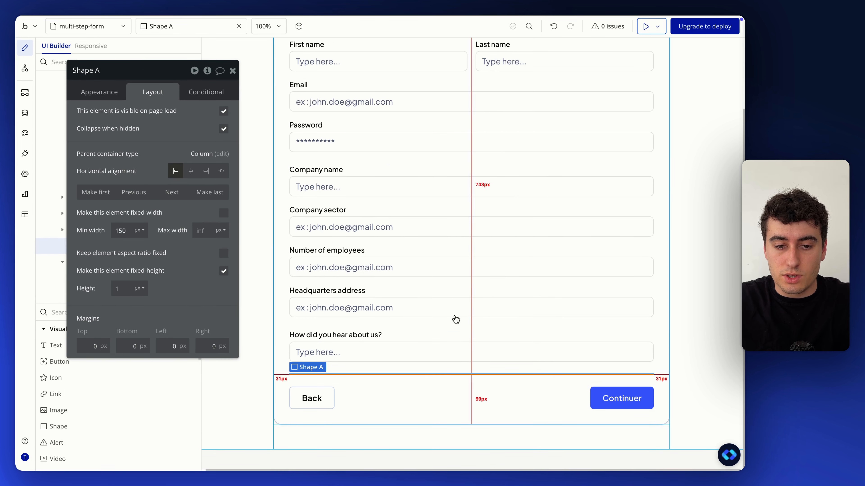
pyautogui.scroll(2, 457, 375)
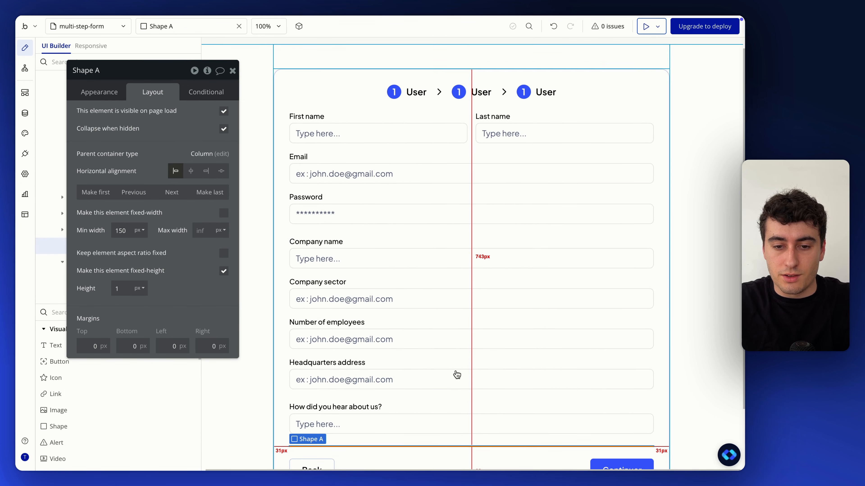
pyautogui.press('super+d')
pyautogui.click(94, 197)
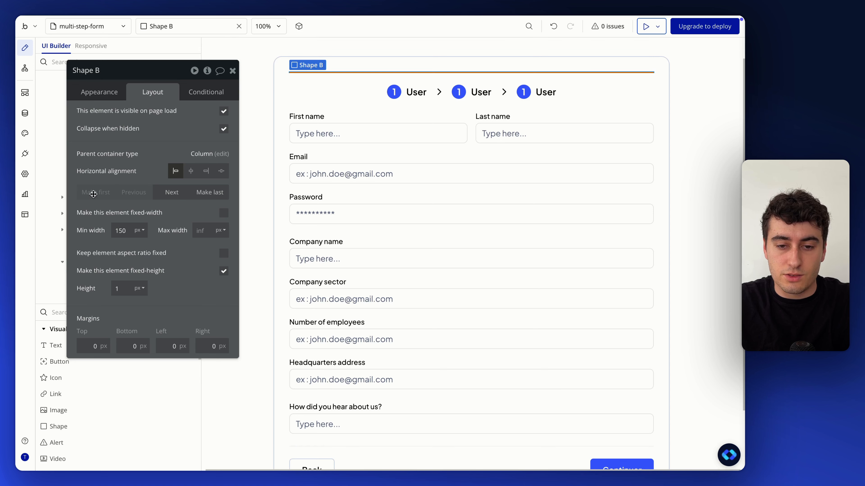
pyautogui.click(171, 193)
pyautogui.click(696, 130)
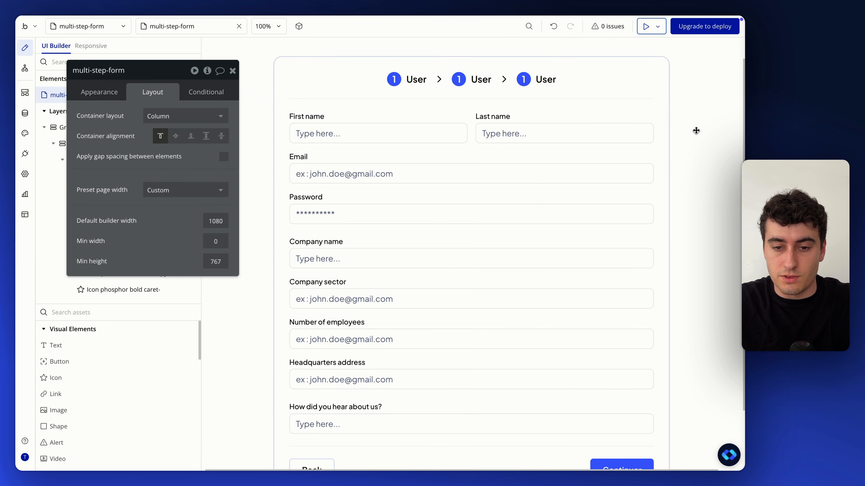
# Rename the second indicator group with STEP 2 in place of STEP 1 and change its circle's number to 2.
pyautogui.click(412, 81)
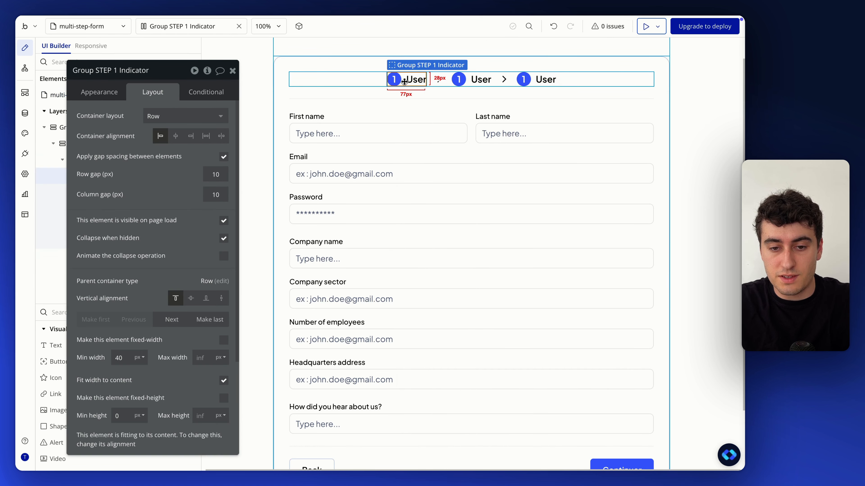
pyautogui.moveTo(467, 82); pyautogui.dragTo(469, 82)
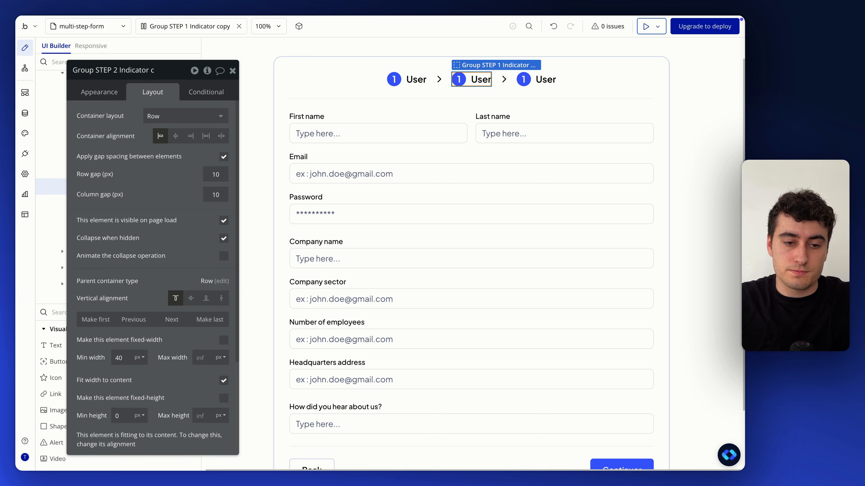
pyautogui.click(459, 80)
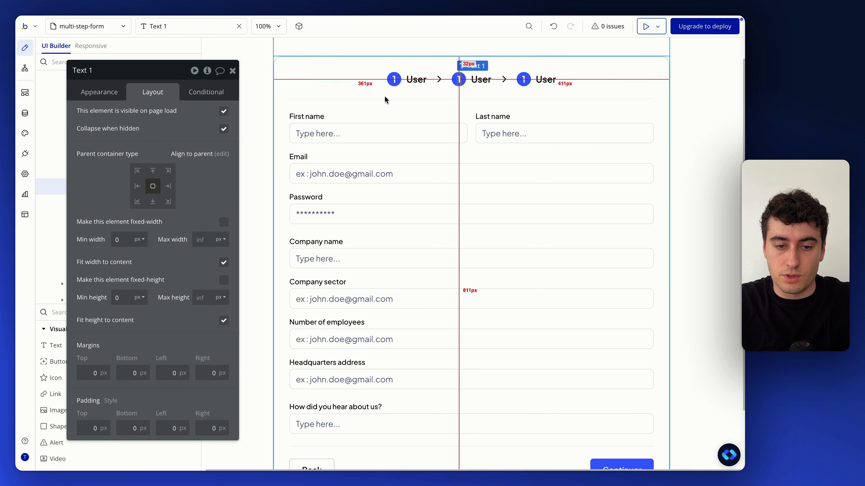
pyautogui.click(98, 99)
pyautogui.click(162, 120)
pyautogui.press('BackSpace')
pyautogui.write('2')
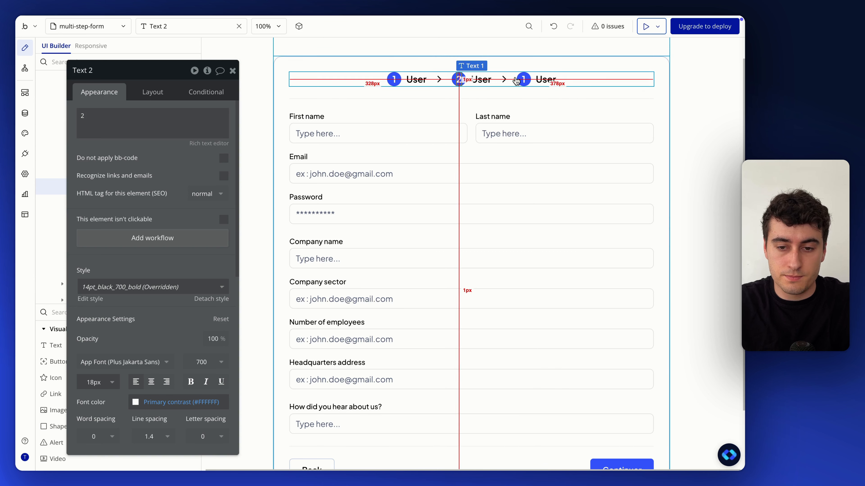
# Edit the third indicator group's name and select the number text in its circle.
pyautogui.click(537, 84)
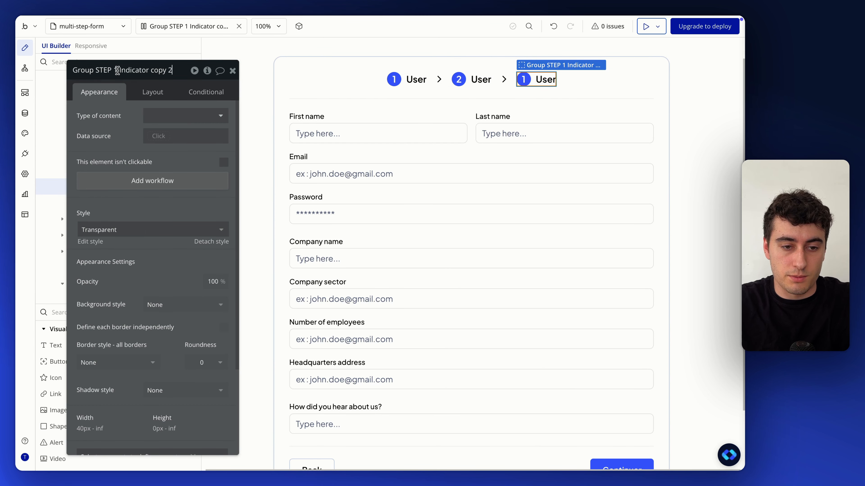
pyautogui.click(524, 79)
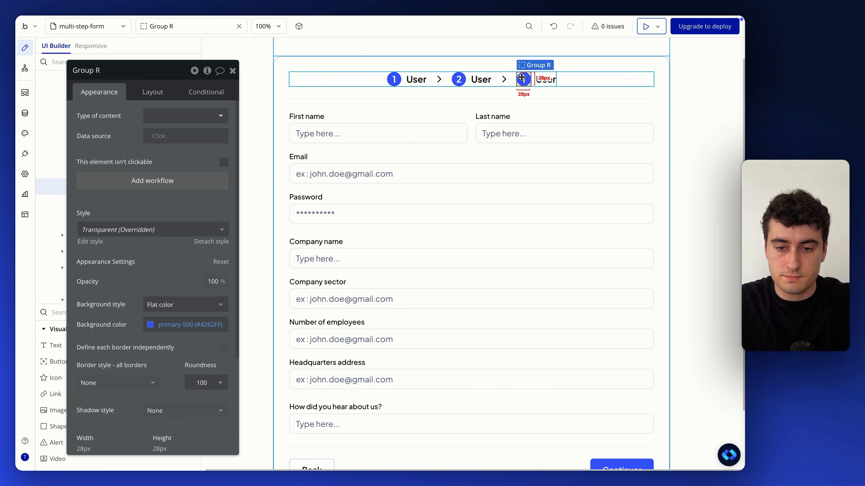
pyautogui.click(523, 79)
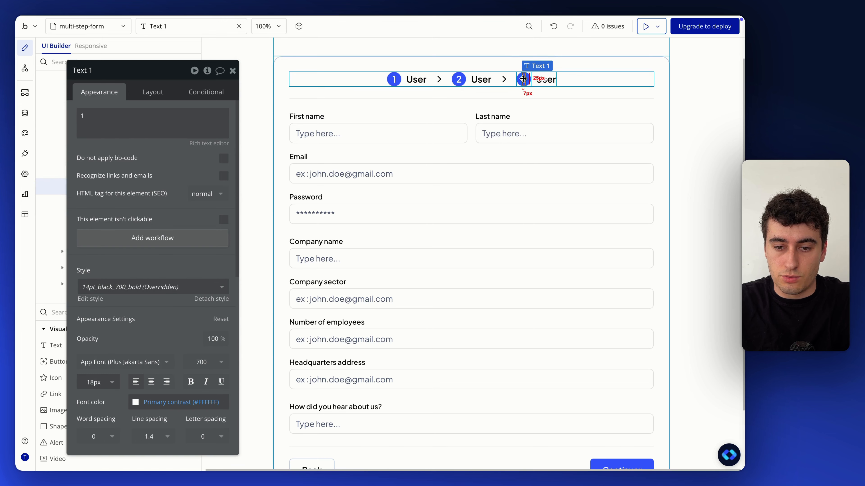
# Change the number in the third step indicator of the form header to 3.
pyautogui.click(143, 125)
pyautogui.press('BackSpace')
pyautogui.write('3')
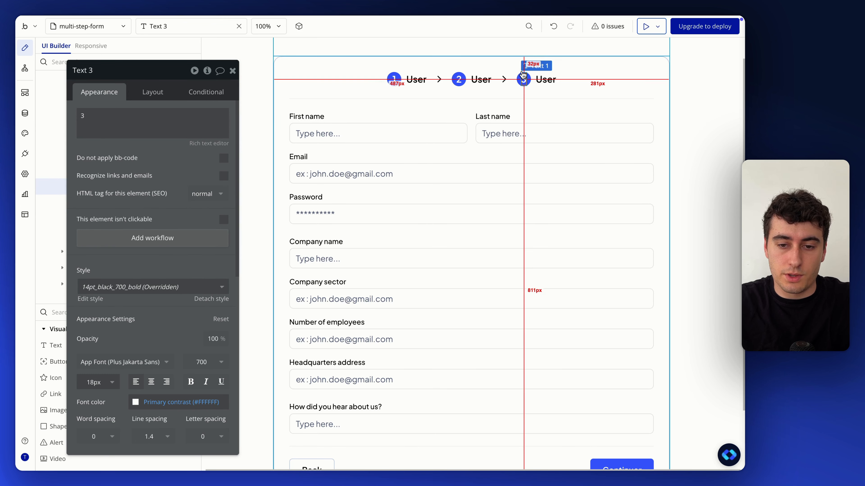
# Rename the second step label in the form header to Company and the third step label to Survey.
pyautogui.click(487, 81)
pyautogui.click(161, 130)
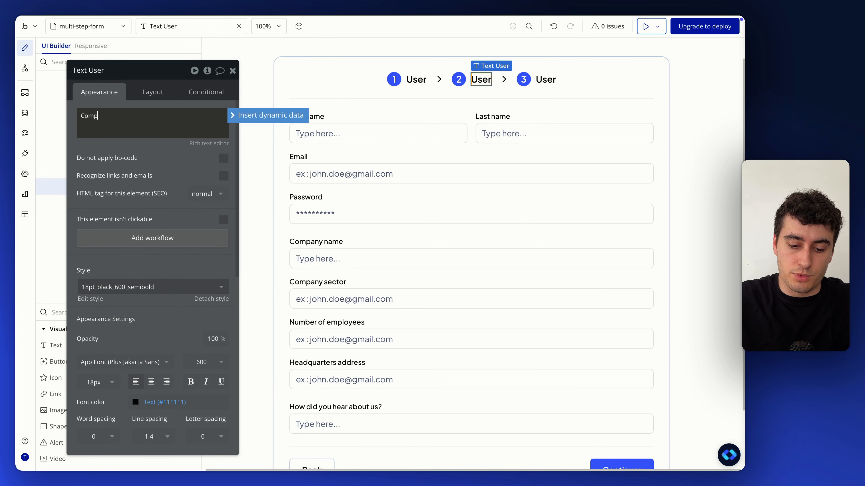
pyautogui.click(552, 80)
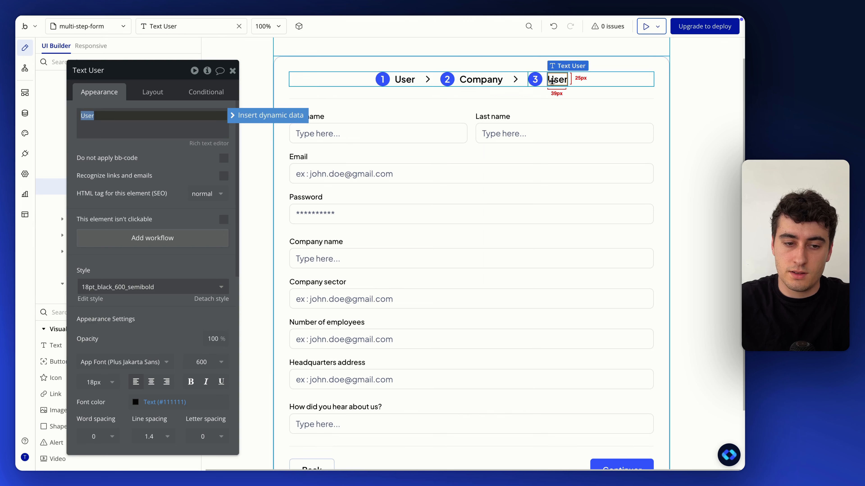
pyautogui.write('Survey')
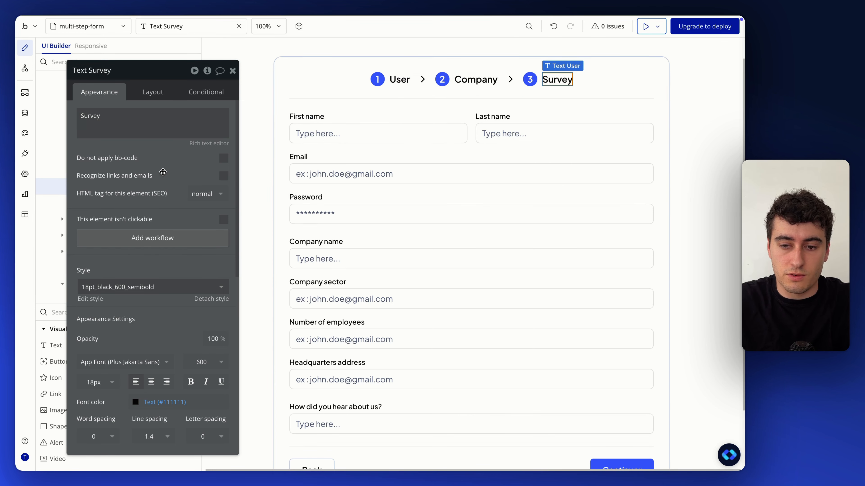
pyautogui.click(682, 123)
# Review the whole form from the numbered step header down to the Back and Continuer buttons.
pyautogui.scroll(2, 453, 113)
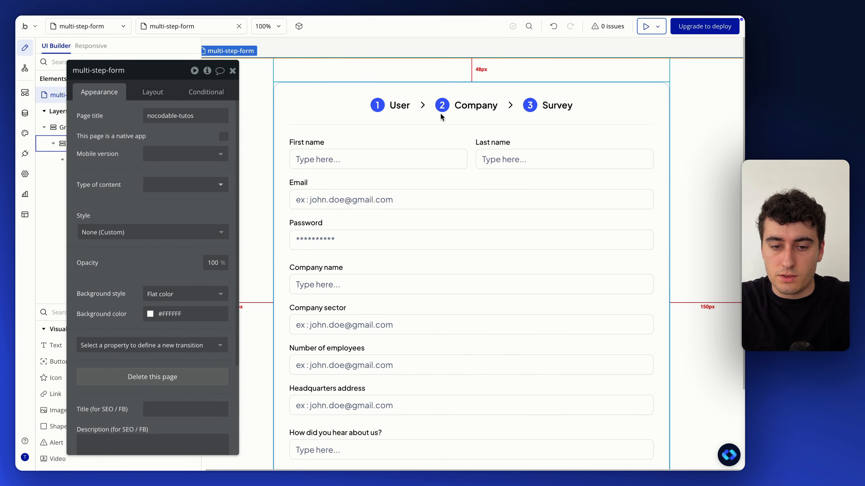
pyautogui.scroll(-3, 440, 114)
pyautogui.scroll(3, 440, 113)
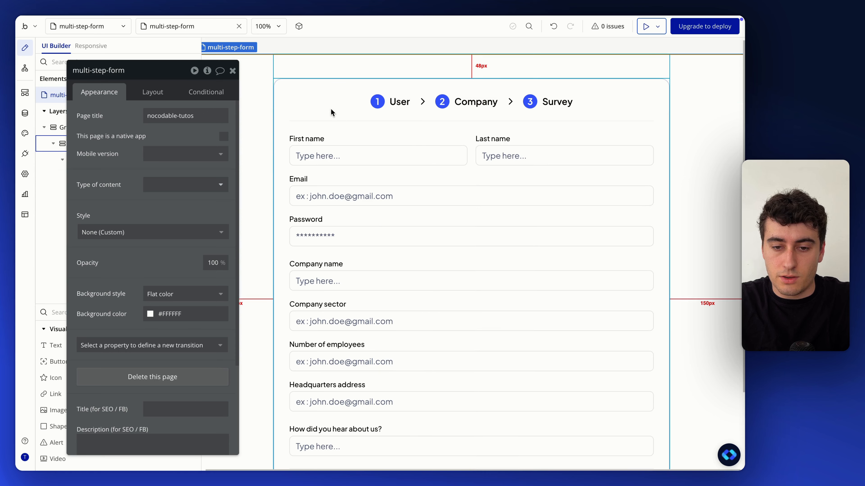
pyautogui.scroll(-1, 403, 110)
pyautogui.scroll(-2, 404, 110)
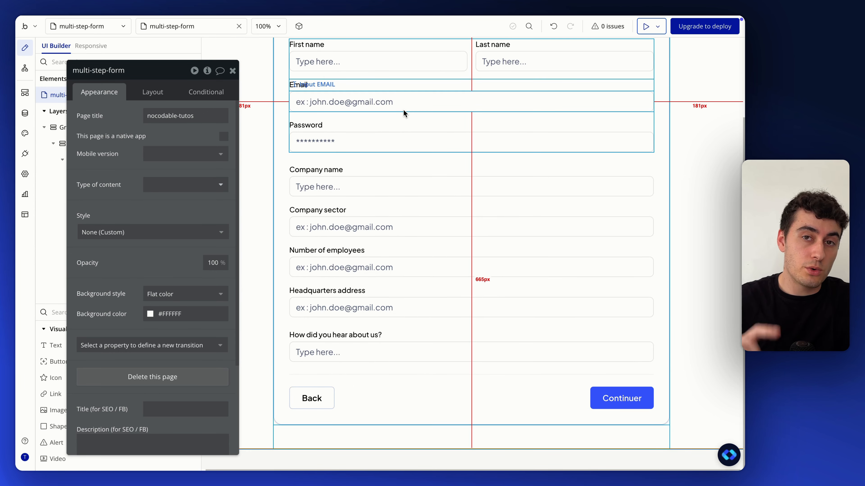
pyautogui.scroll(3, 404, 110)
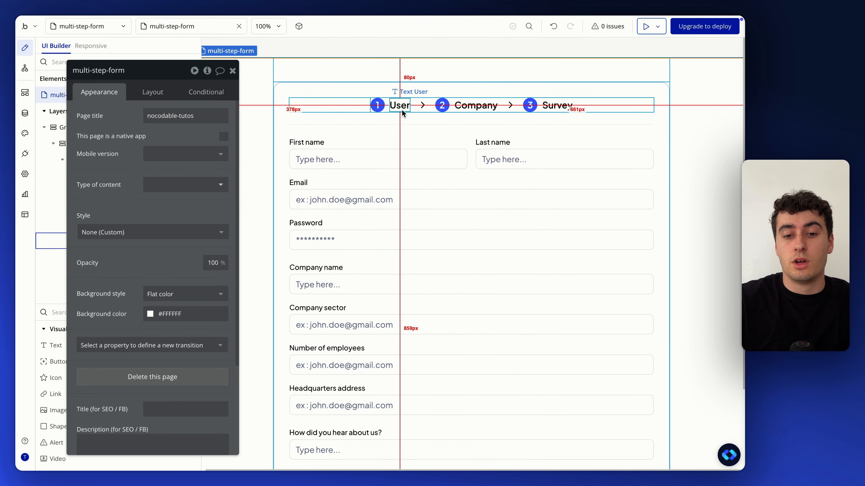
pyautogui.click(378, 106)
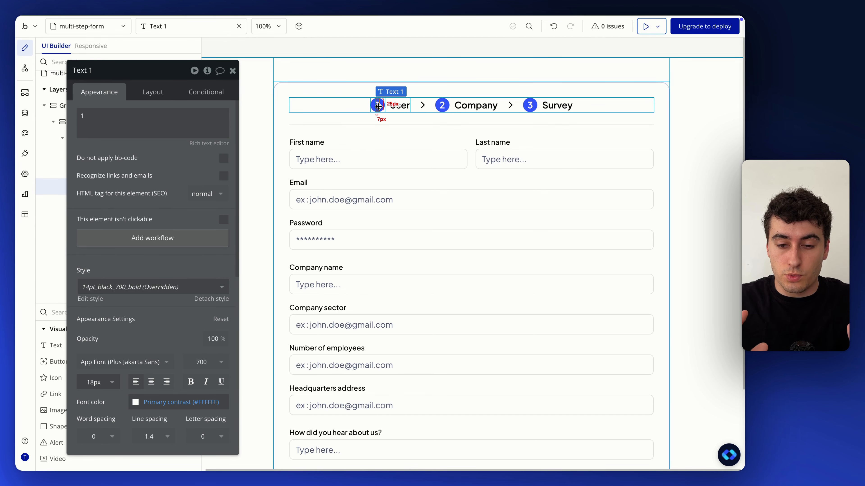
pyautogui.scroll(-1, 379, 107)
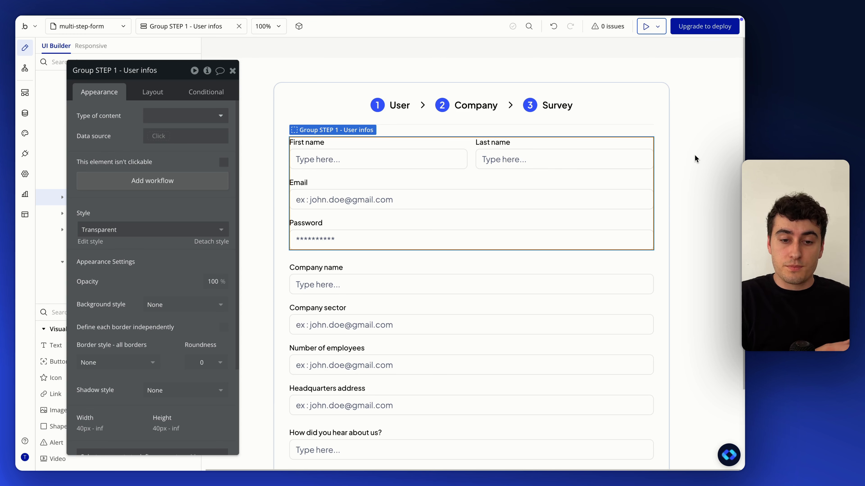
# Examine the STEP 1 and STEP 2 field groups and the surrounding FORM Container, including the container's element inspector.
pyautogui.click(528, 298)
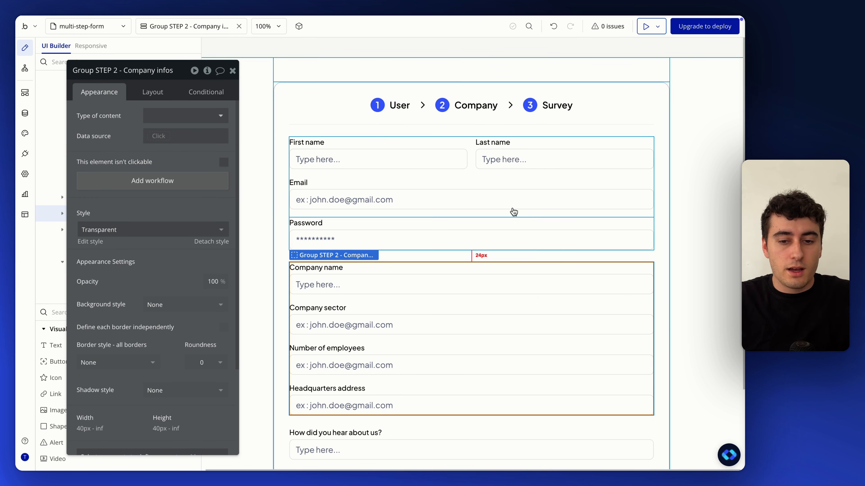
pyautogui.click(271, 112)
pyautogui.click(281, 115)
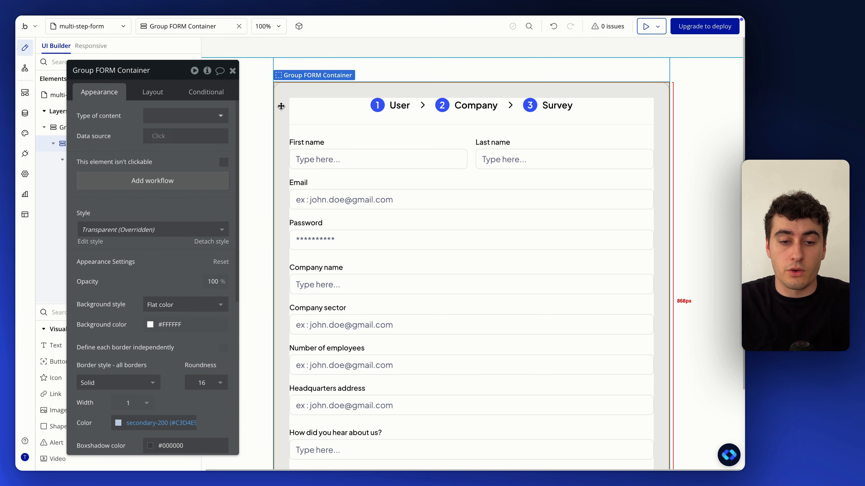
pyautogui.scroll(-3, 281, 106)
pyautogui.scroll(2, 290, 120)
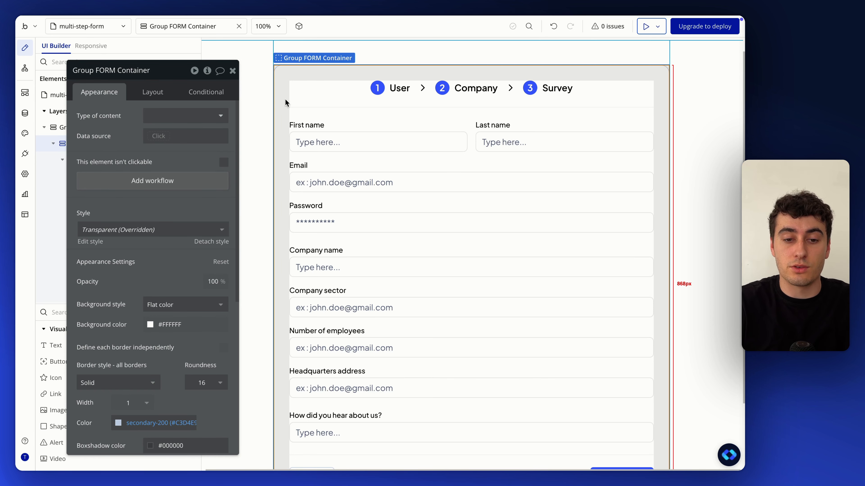
pyautogui.scroll(-1, 278, 120)
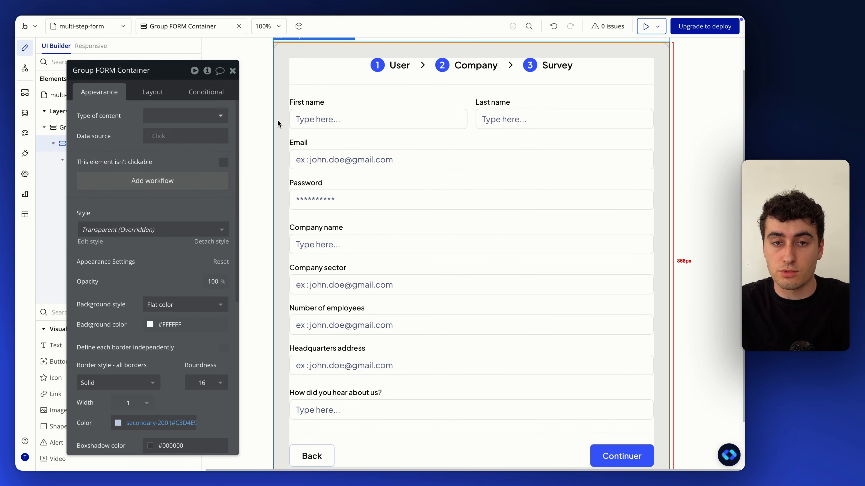
pyautogui.scroll(2, 277, 121)
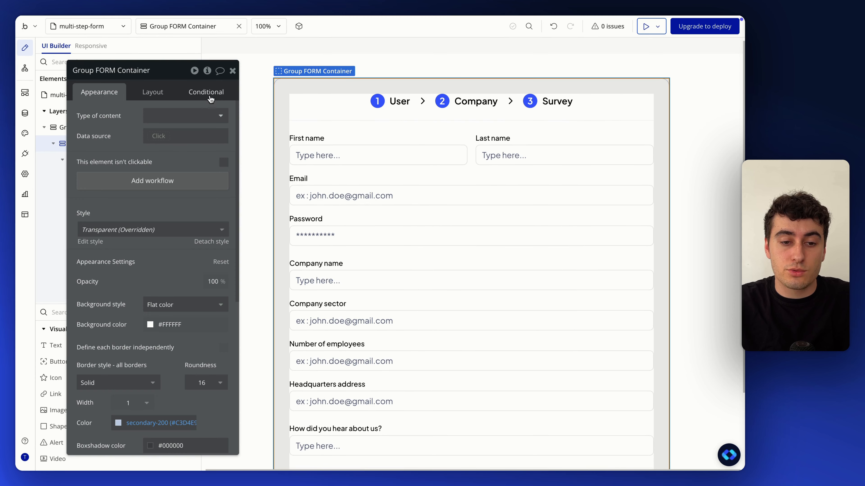
pyautogui.click(208, 73)
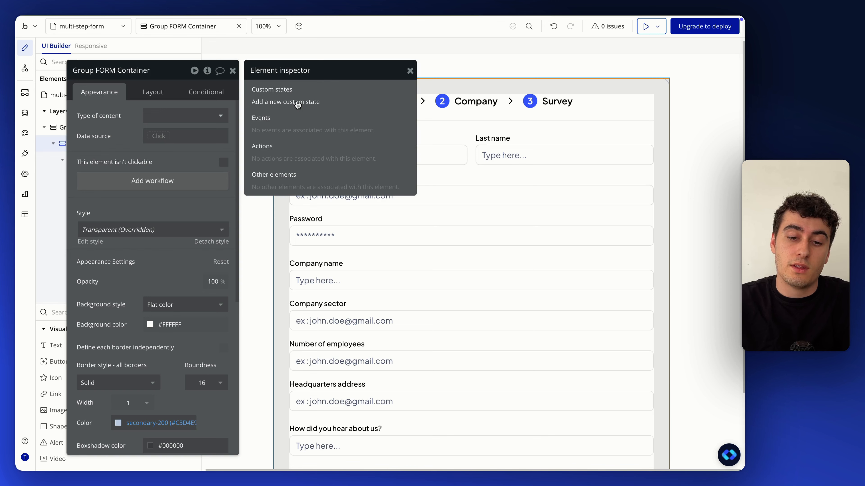
pyautogui.click(468, 172)
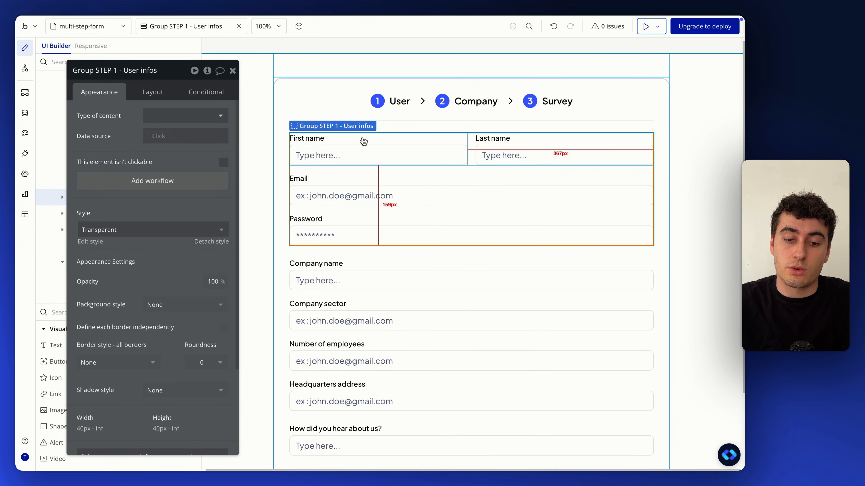
pyautogui.scroll(-2, 465, 190)
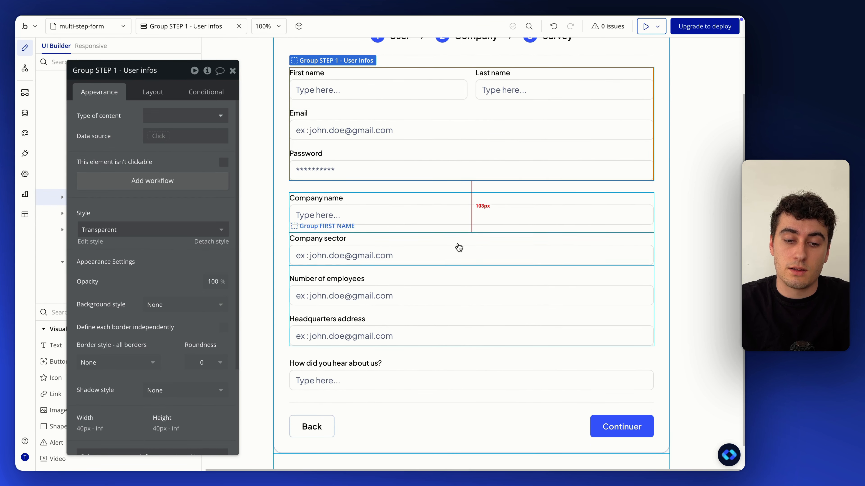
pyautogui.click(459, 233)
pyautogui.scroll(-1, 456, 341)
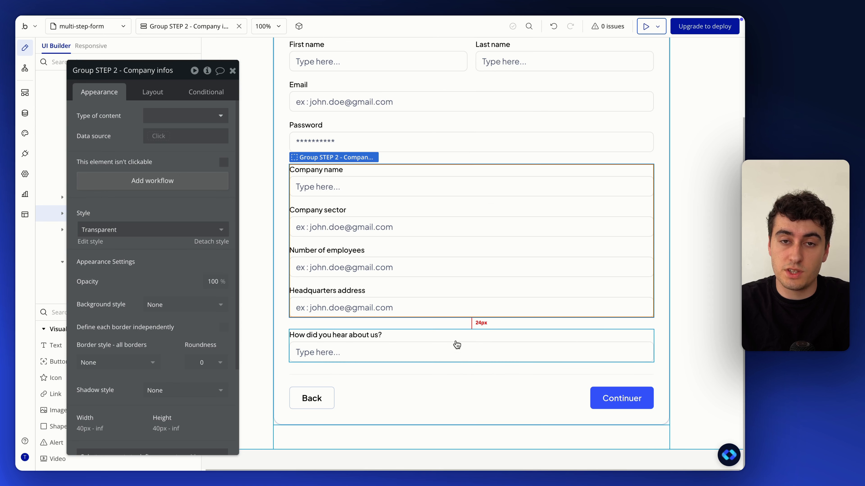
pyautogui.scroll(3, 456, 344)
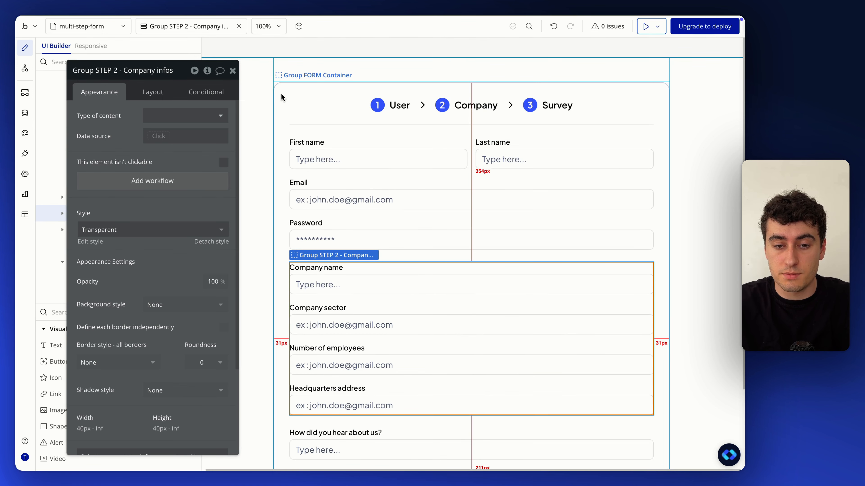
# Create a custom state named currentStep of type number on Group FORM Container.
pyautogui.click(281, 96)
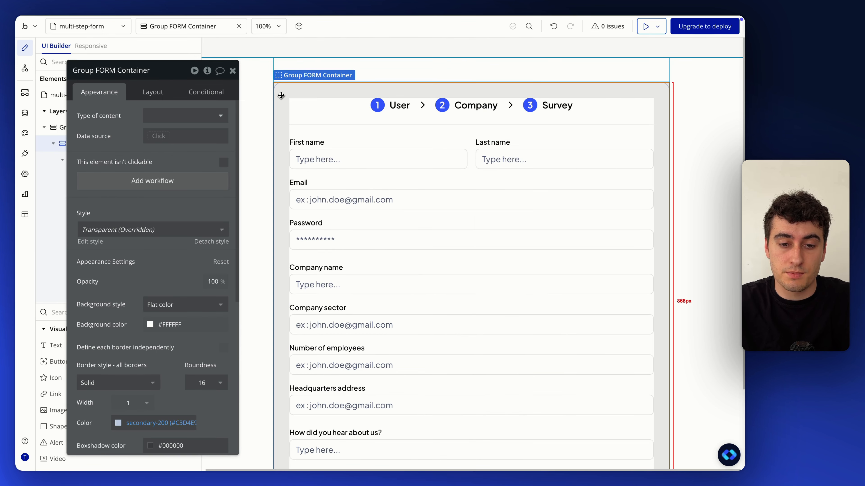
pyautogui.click(207, 71)
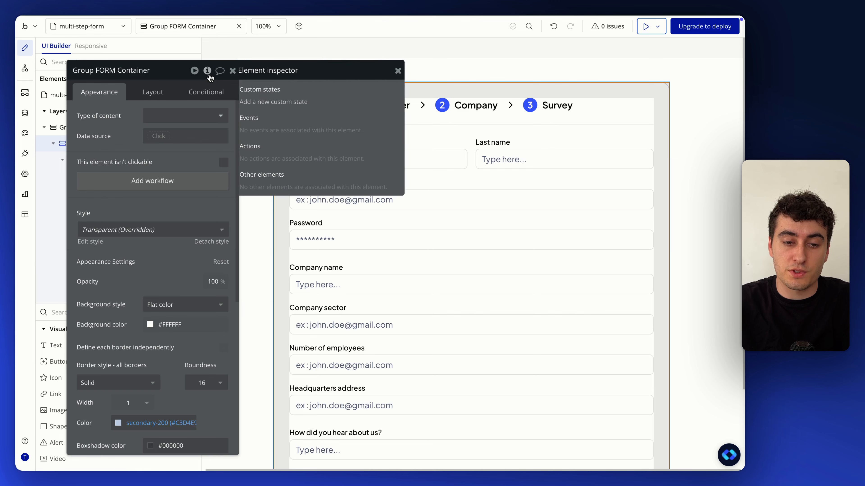
pyautogui.click(293, 104)
pyautogui.click(335, 105)
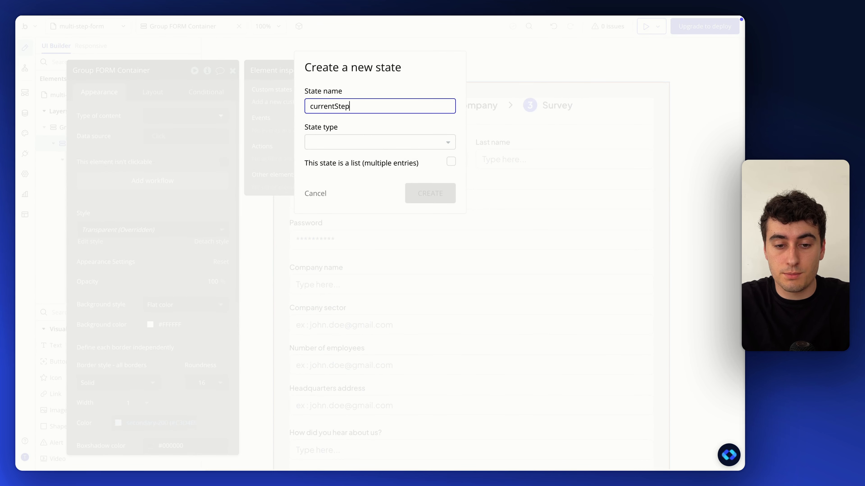
pyautogui.click(342, 150)
pyautogui.write('num')
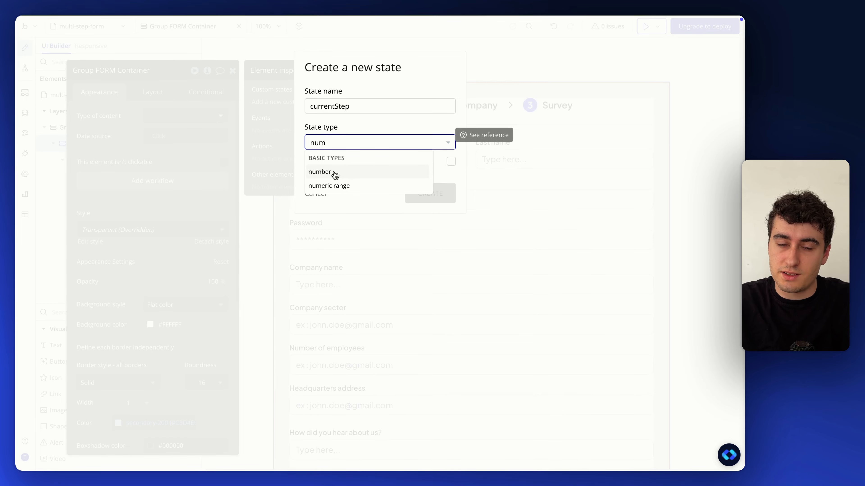
pyautogui.click(334, 173)
pyautogui.click(438, 196)
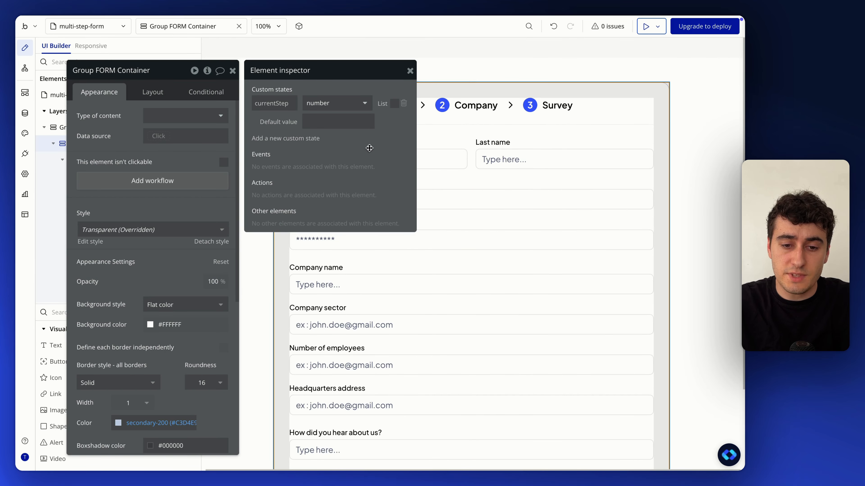
# Set the default value of the currentStep state to 1 and close the element inspector.
pyautogui.click(340, 119)
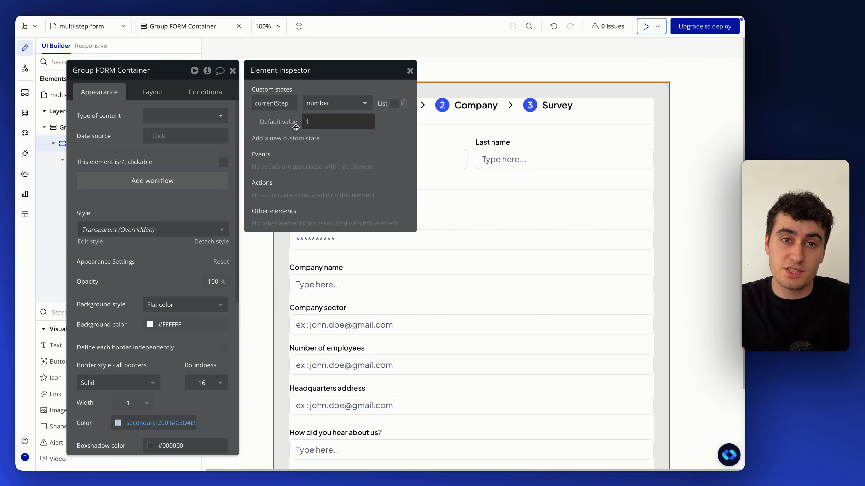
pyautogui.click(97, 141)
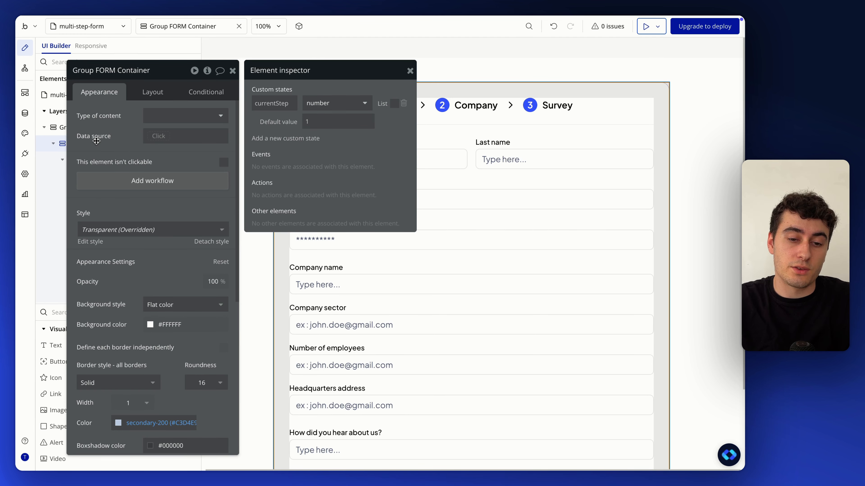
pyautogui.click(410, 70)
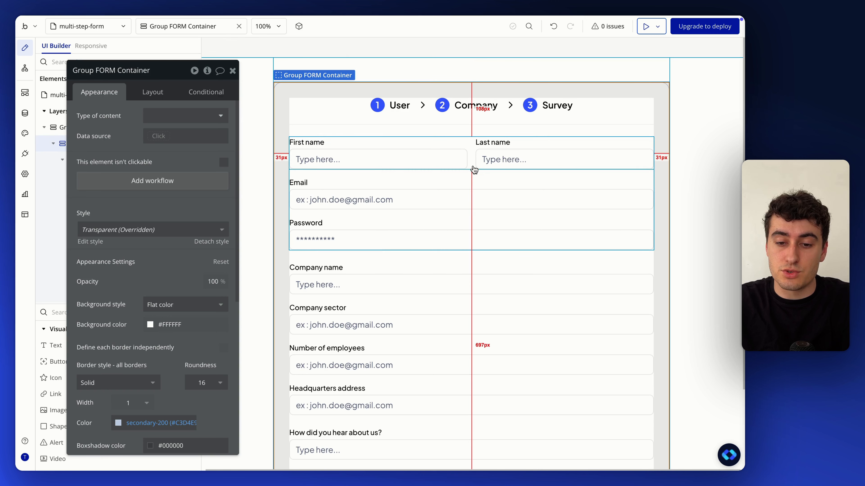
# Add a condition to Group STEP 1 - User infos for when Group FORM Container's currentStep is 1.
pyautogui.scroll(-3, 474, 177)
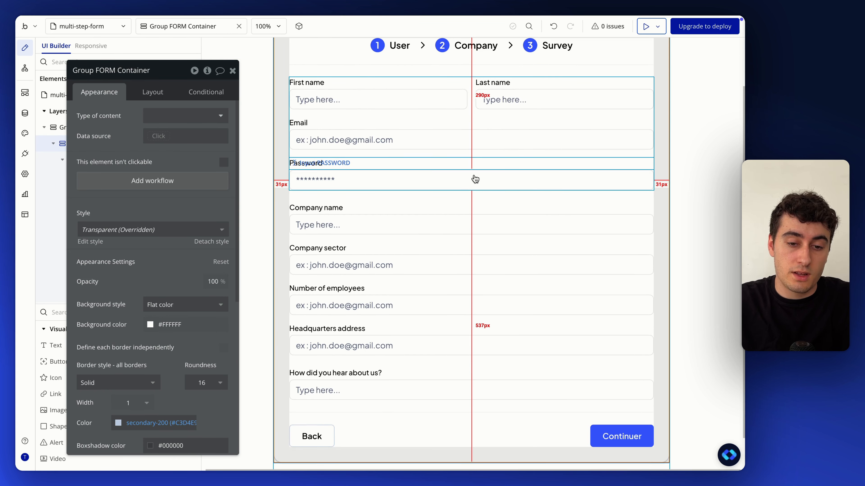
pyautogui.scroll(3, 477, 197)
pyautogui.click(476, 171)
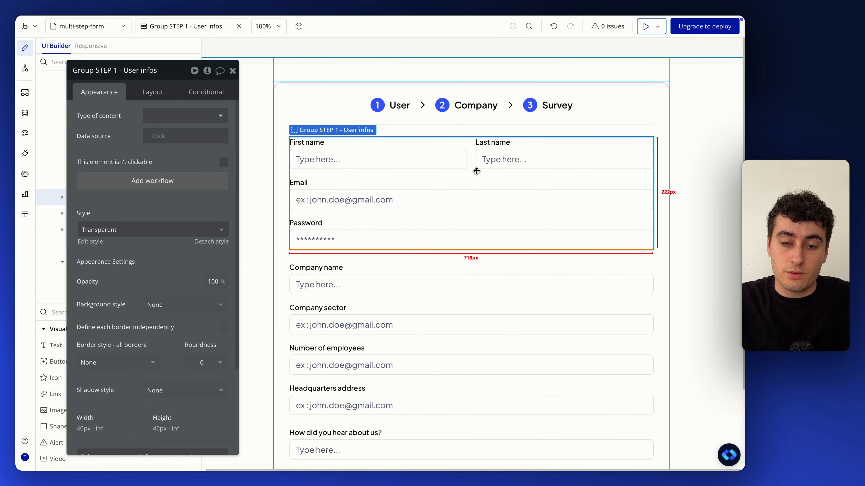
pyautogui.click(214, 92)
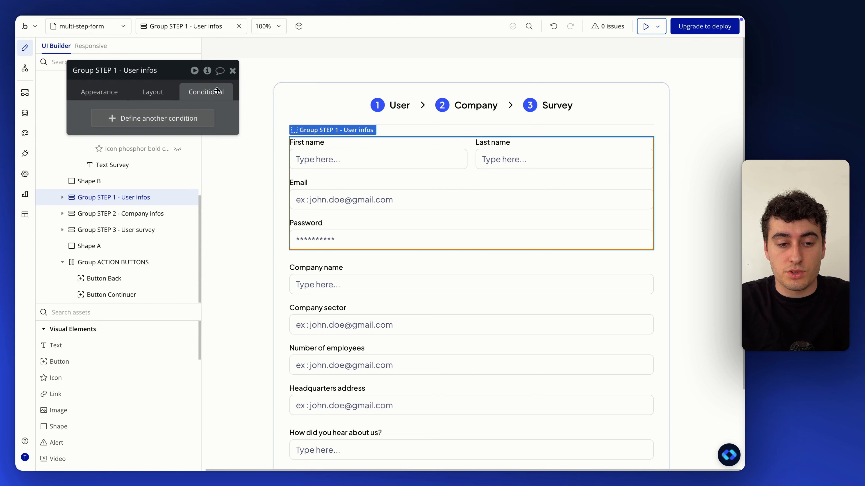
pyautogui.click(168, 118)
pyautogui.click(110, 121)
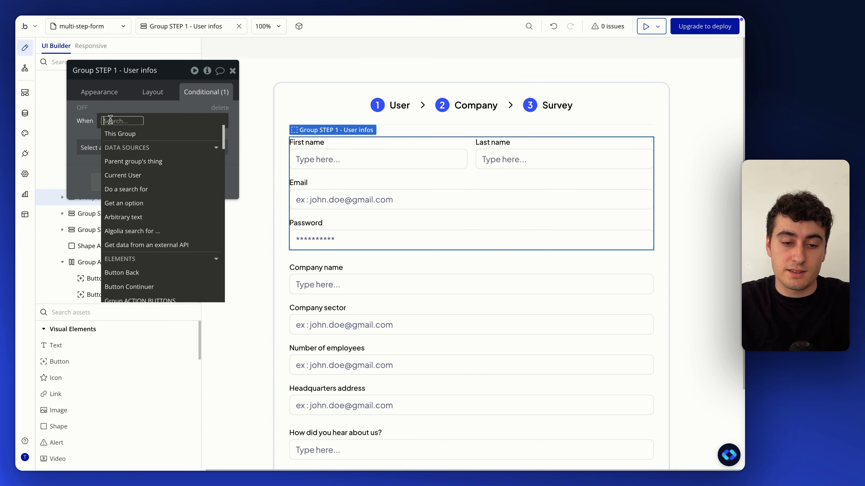
pyautogui.write('form')
pyautogui.click(136, 141)
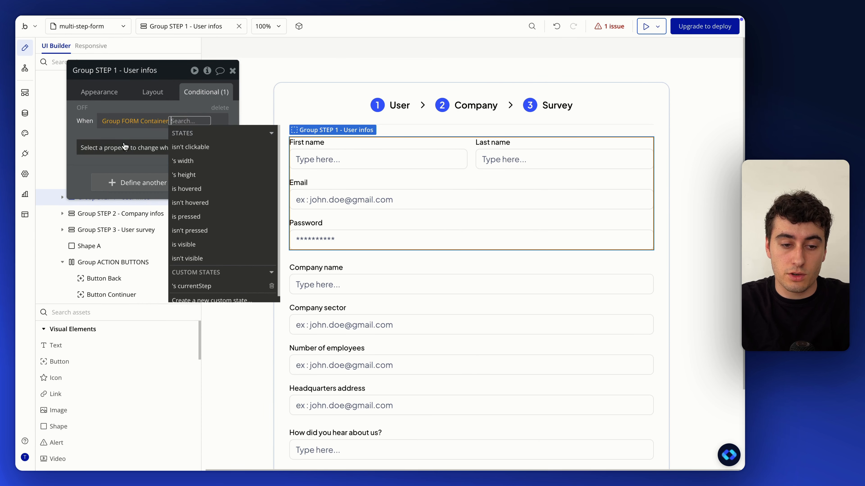
pyautogui.click(214, 285)
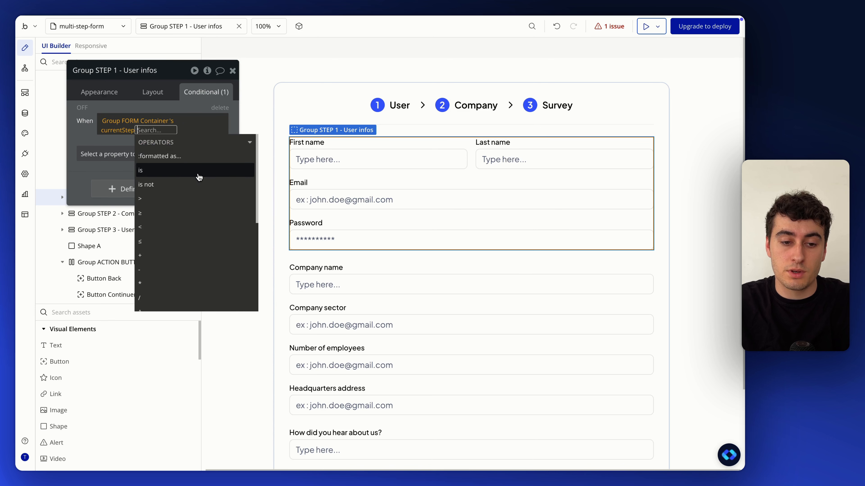
pyautogui.click(180, 171)
pyautogui.write('1')
pyautogui.click(143, 198)
pyautogui.click(216, 127)
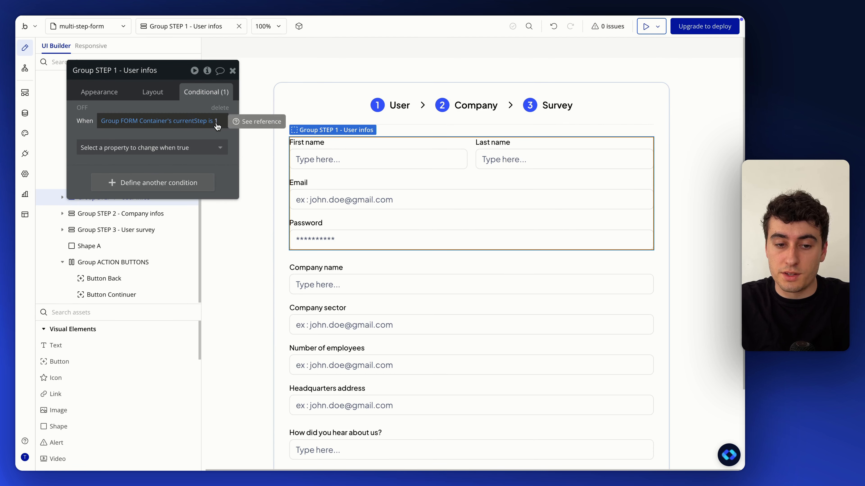
# Make Group STEP 1 - User infos visible when its currentStep is 1 condition is true.
pyautogui.click(218, 147)
pyautogui.click(217, 175)
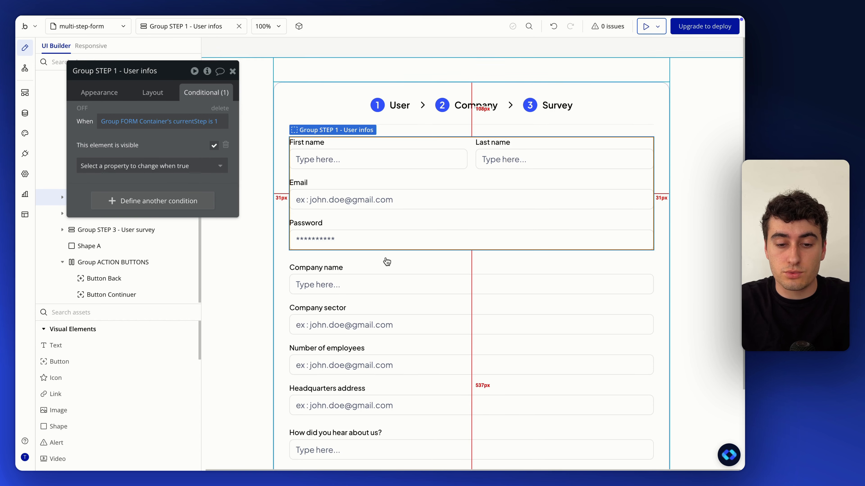
pyautogui.scroll(-3, 387, 262)
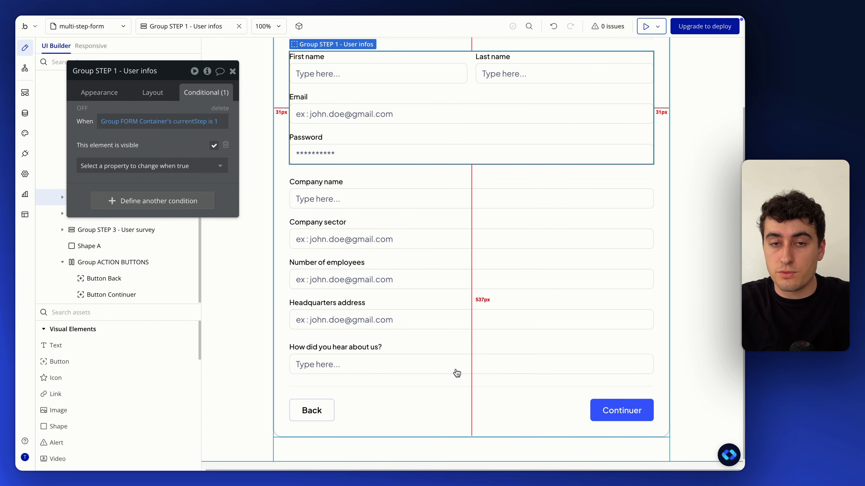
pyautogui.scroll(3, 456, 374)
# Set Group STEP 1 - User infos to content type number with a data source of 1.
pyautogui.click(112, 93)
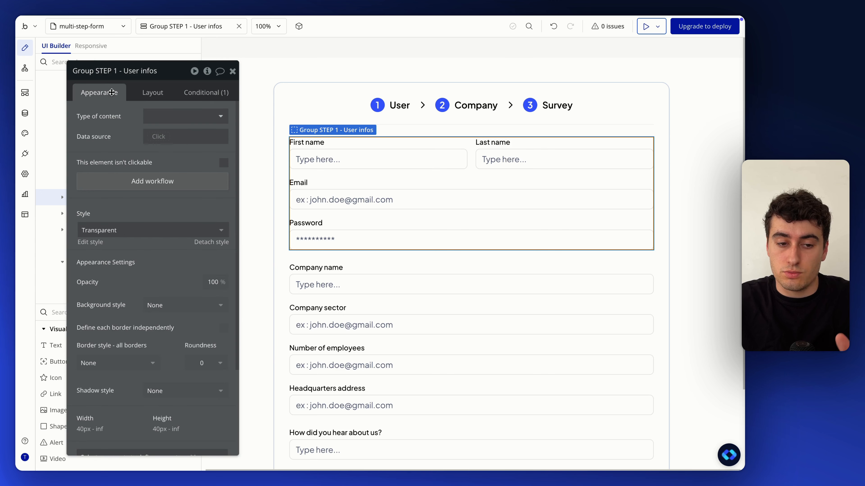
pyautogui.click(176, 118)
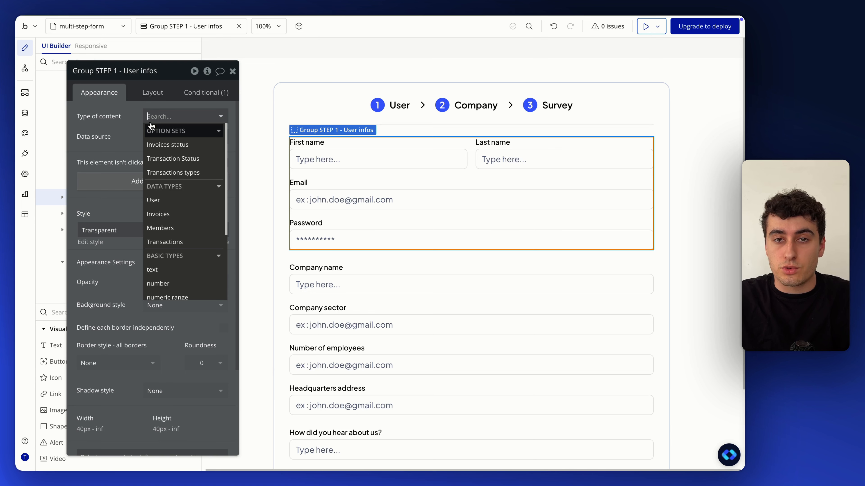
pyautogui.write('nulm')
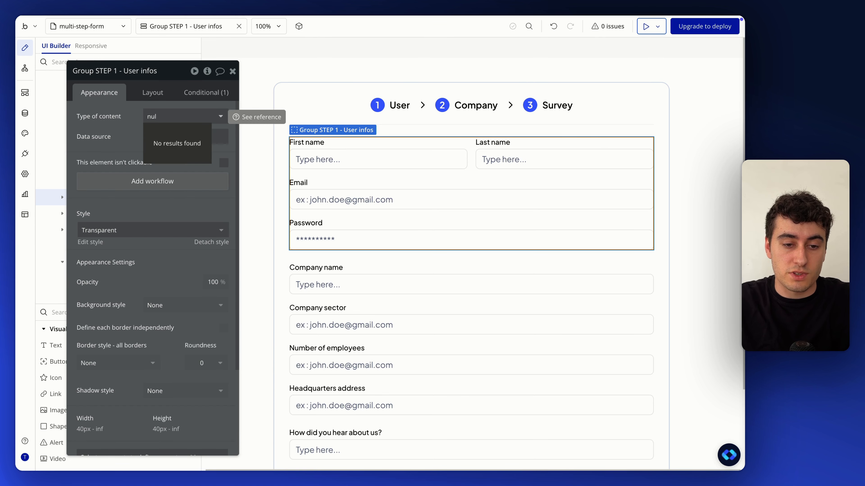
pyautogui.press('BackSpace')
pyautogui.click(159, 143)
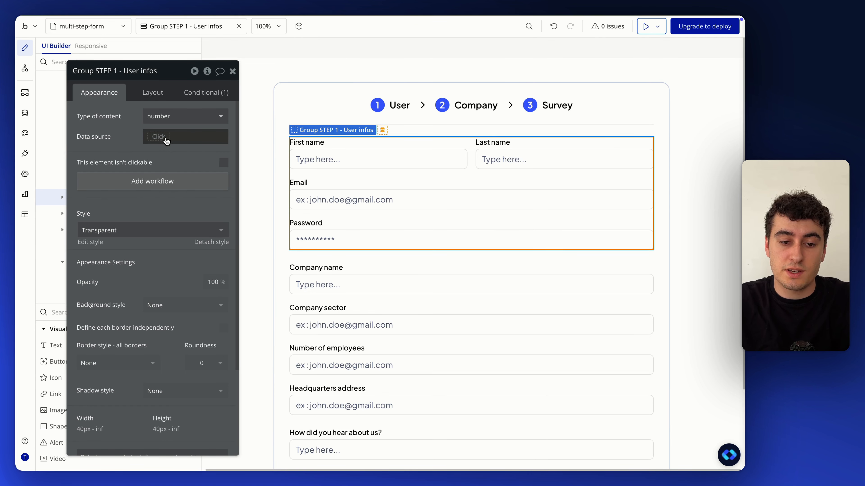
pyautogui.click(165, 137)
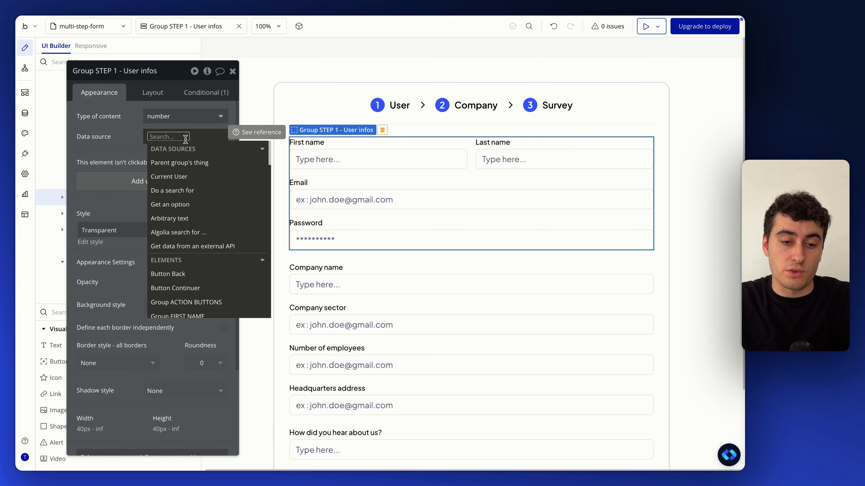
pyautogui.write('1')
pyautogui.click(110, 140)
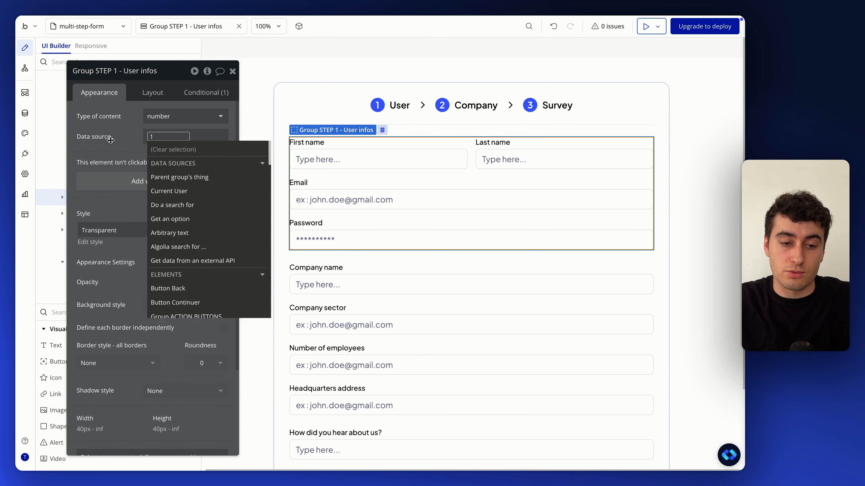
# Give Group STEP 2 - Company infos the content type number and a data source of 2.
pyautogui.scroll(-1, 378, 235)
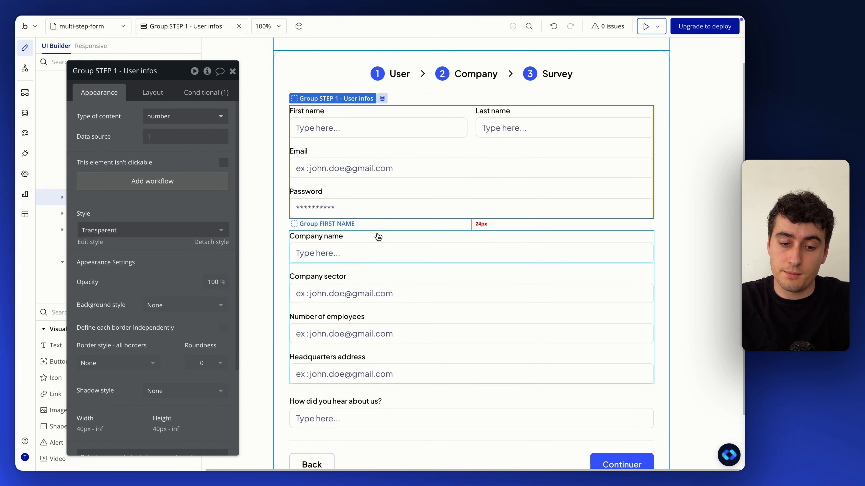
pyautogui.click(370, 267)
pyautogui.click(195, 118)
pyautogui.write('num')
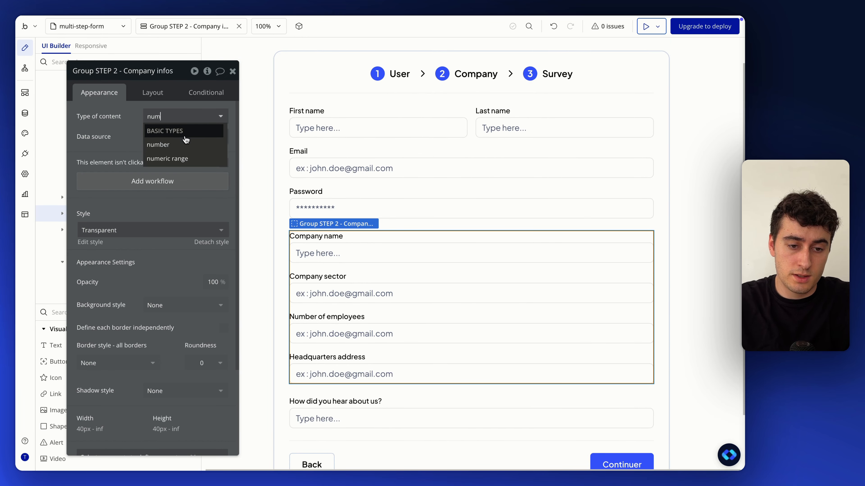
pyautogui.click(167, 140)
pyautogui.click(168, 139)
pyautogui.write('2')
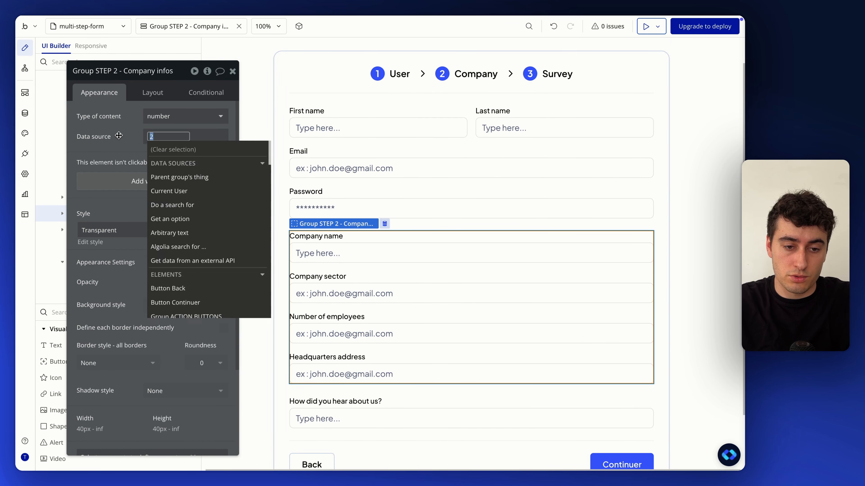
pyautogui.click(119, 136)
# Give Group STEP 3 - User survey the content type number and a data source of 3.
pyautogui.scroll(-2, 364, 307)
pyautogui.click(389, 340)
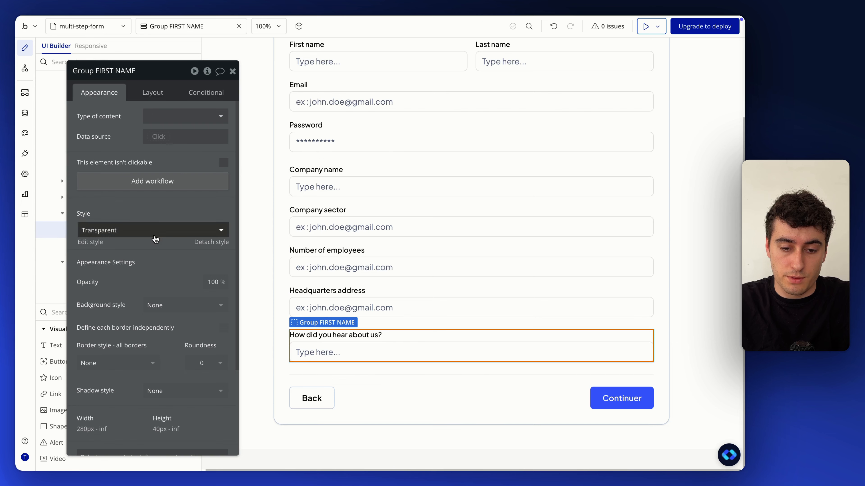
pyautogui.moveTo(113, 146); pyautogui.dragTo(179, 146)
pyautogui.click(110, 214)
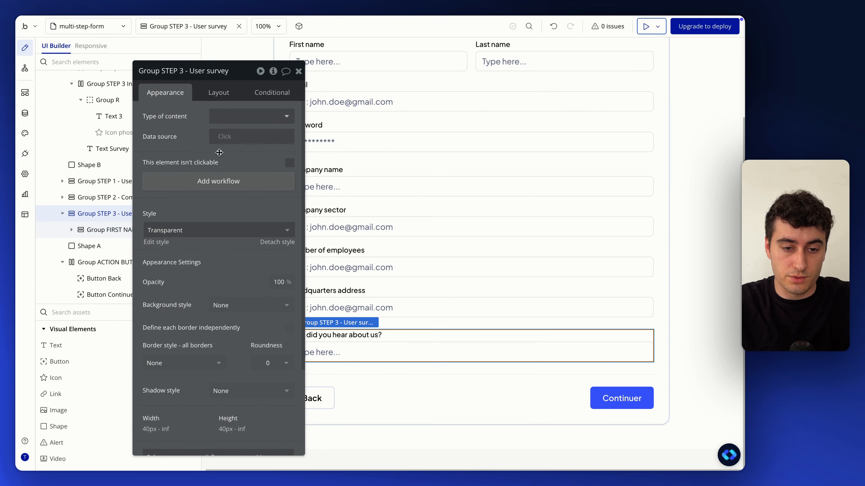
pyautogui.click(243, 120)
pyautogui.write('nu')
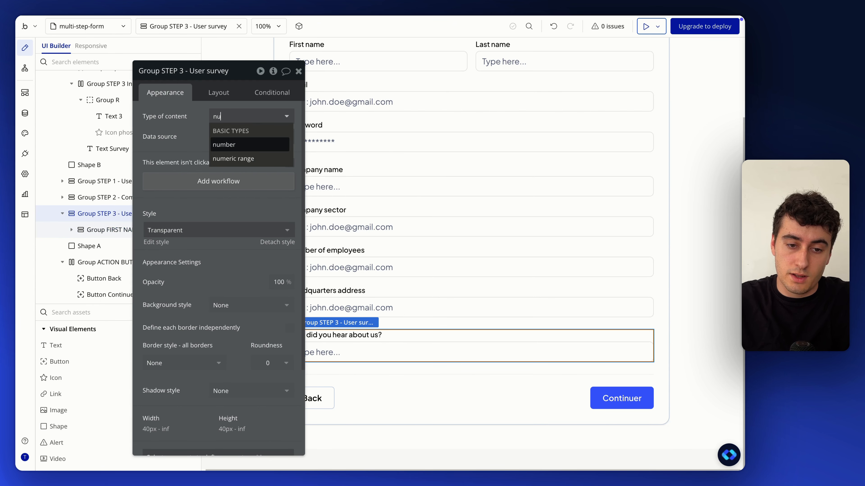
pyautogui.click(224, 145)
pyautogui.write('3')
pyautogui.click(174, 129)
pyautogui.moveTo(184, 129); pyautogui.dragTo(130, 129)
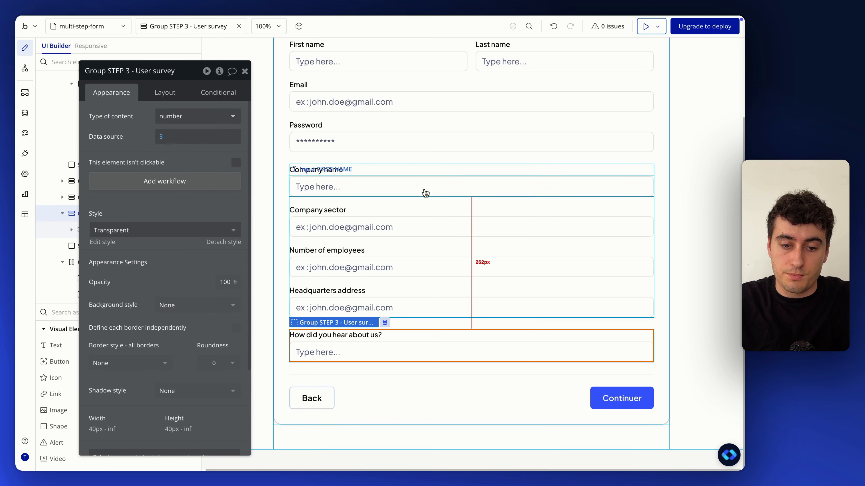
# Change Group STEP 1's condition so that Group FORM Container's currentStep is compared with This Group's number.
pyautogui.scroll(3, 426, 193)
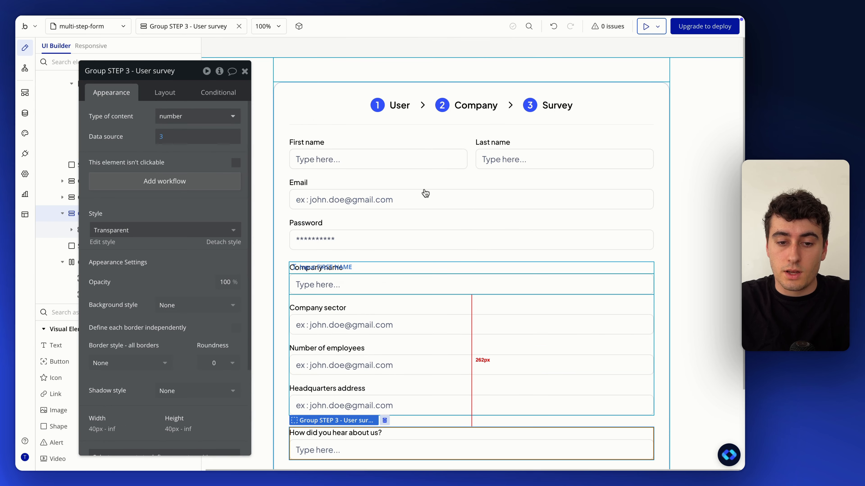
pyautogui.click(313, 178)
pyautogui.click(223, 99)
pyautogui.click(122, 121)
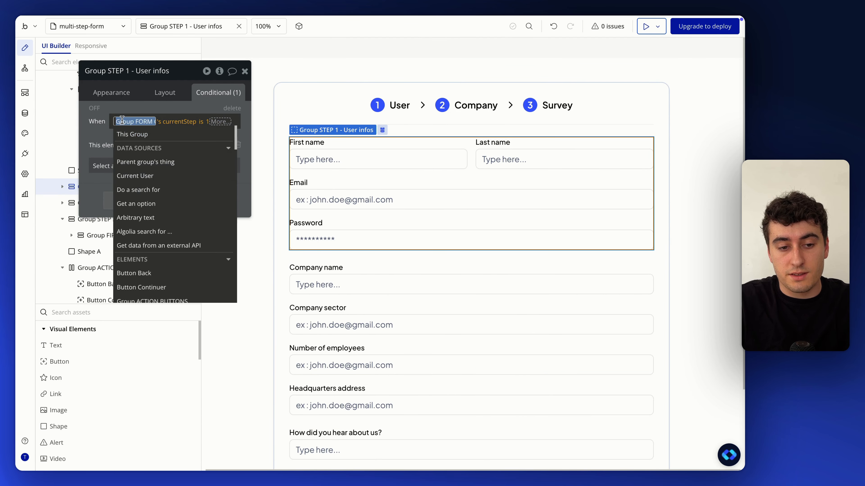
pyautogui.click(110, 125)
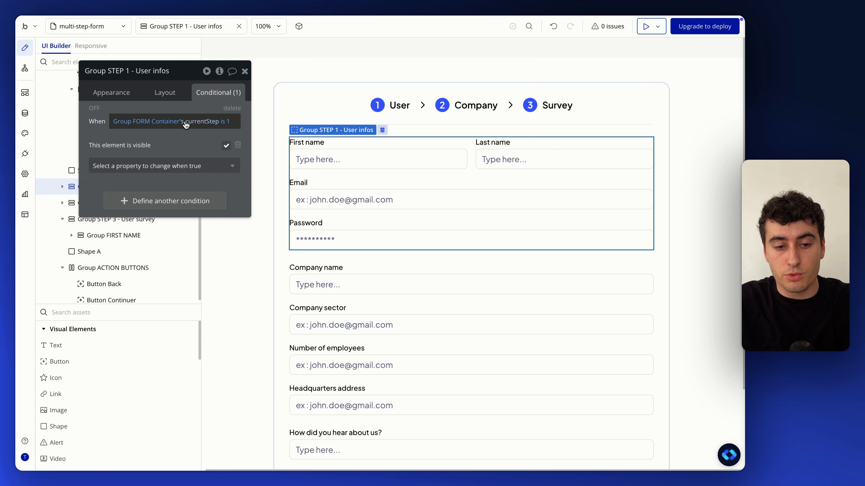
pyautogui.click(224, 123)
pyautogui.click(172, 168)
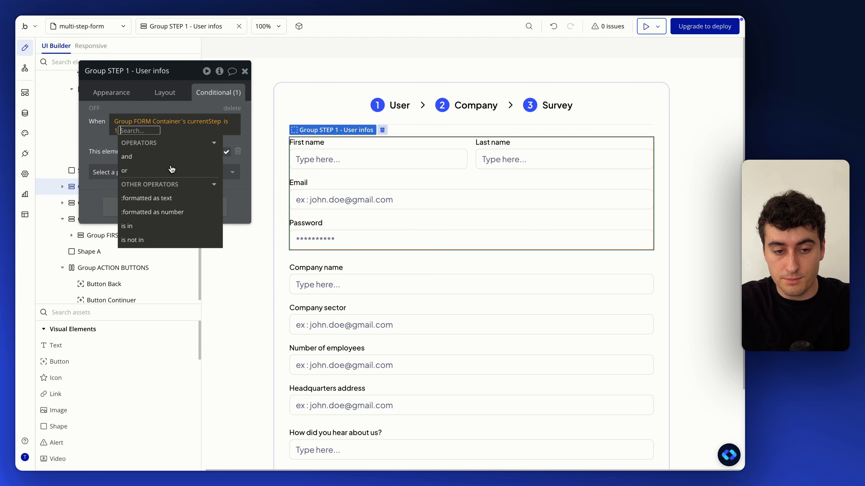
pyautogui.click(116, 130)
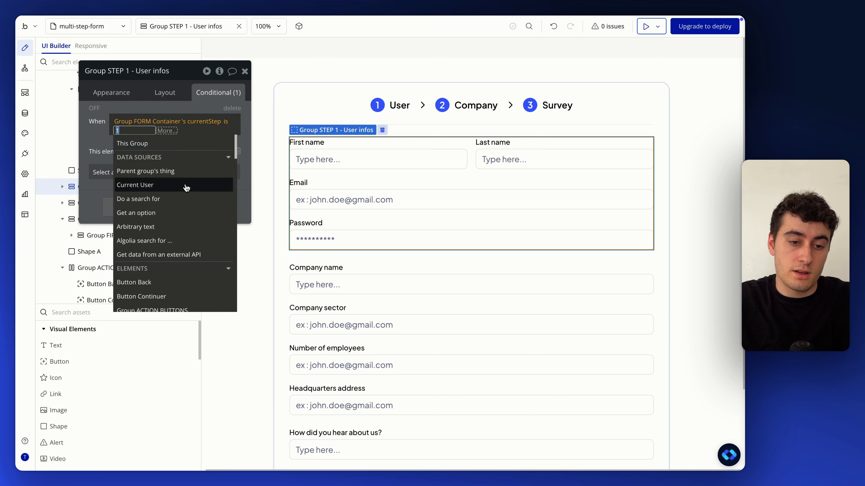
pyautogui.click(181, 143)
pyautogui.click(180, 156)
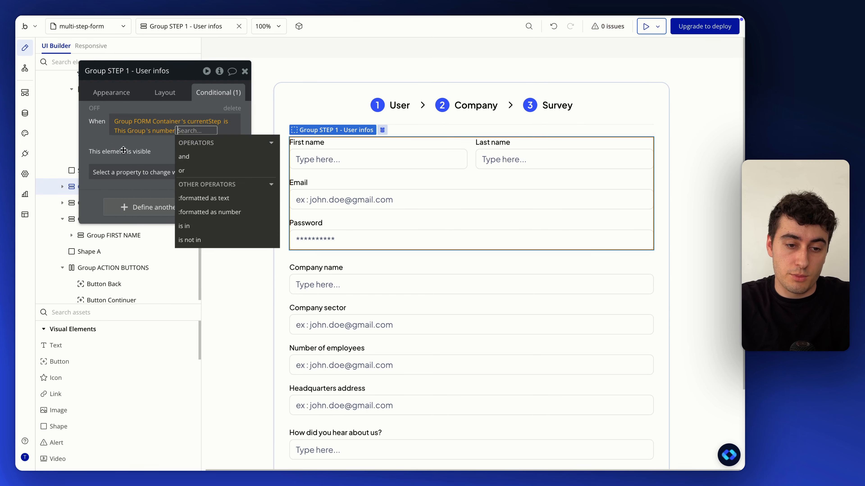
pyautogui.click(111, 147)
# Copy Group STEP 1's visibility condition and paste it onto Group STEP 2 - Company infos.
pyautogui.rightClick(92, 126)
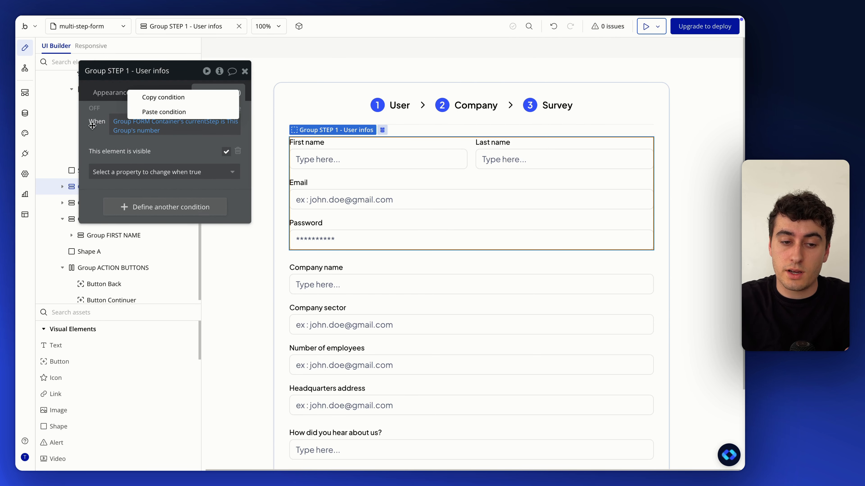
pyautogui.click(160, 99)
pyautogui.scroll(-3, 415, 254)
pyautogui.click(306, 182)
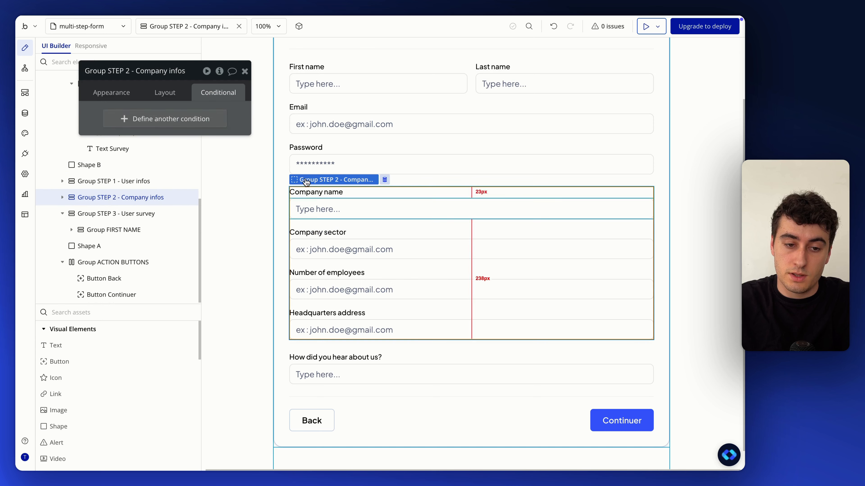
pyautogui.rightClick(219, 92)
pyautogui.click(201, 85)
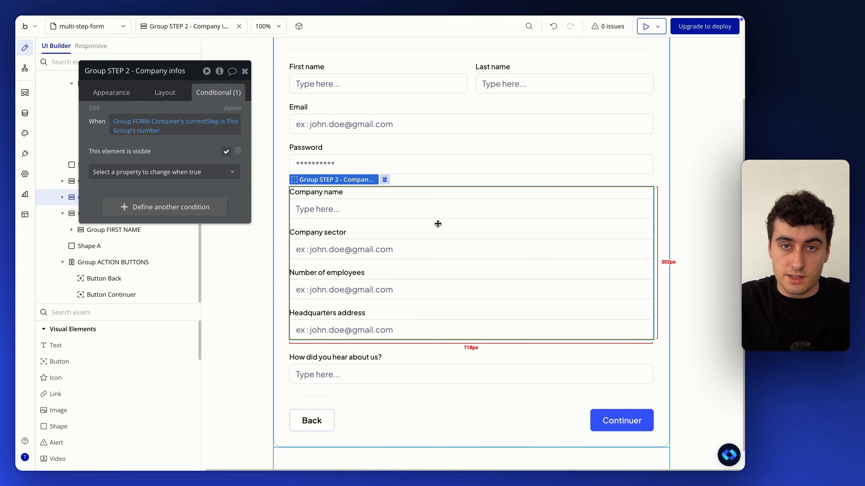
# Paste the copied visibility condition onto Group STEP 3 - User survey.
pyautogui.scroll(-1, 438, 224)
pyautogui.click(102, 230)
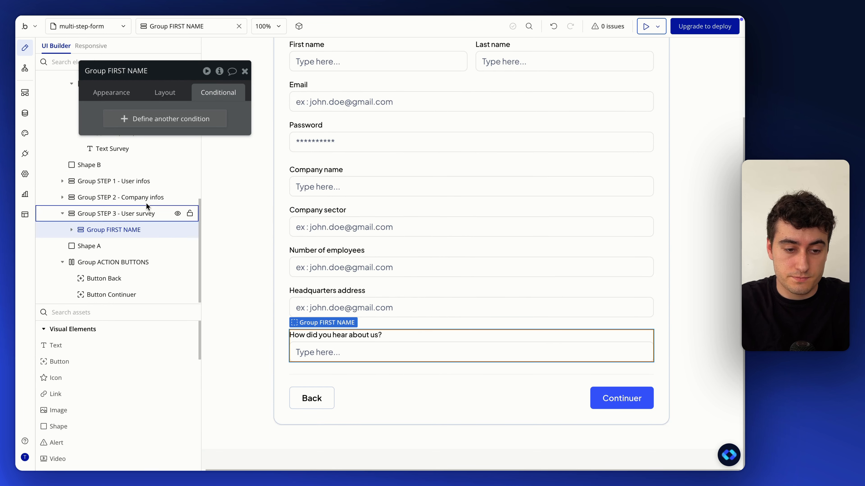
pyautogui.click(112, 214)
pyautogui.rightClick(201, 92)
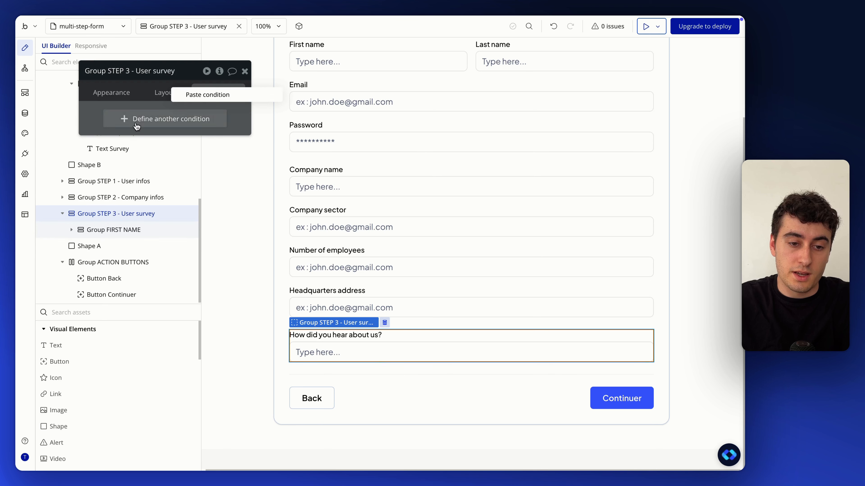
pyautogui.click(202, 97)
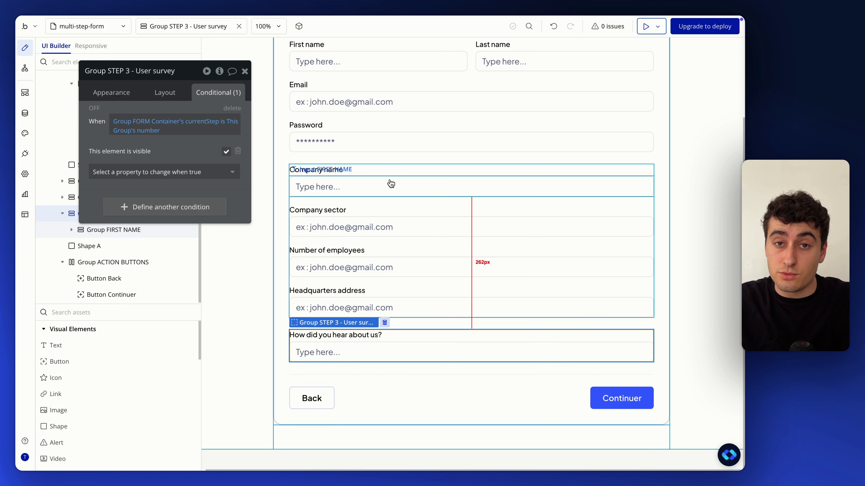
# Swap the step order by setting the data source of Group STEP 3 to 2 and that of Group STEP 2 to 3.
pyautogui.click(102, 93)
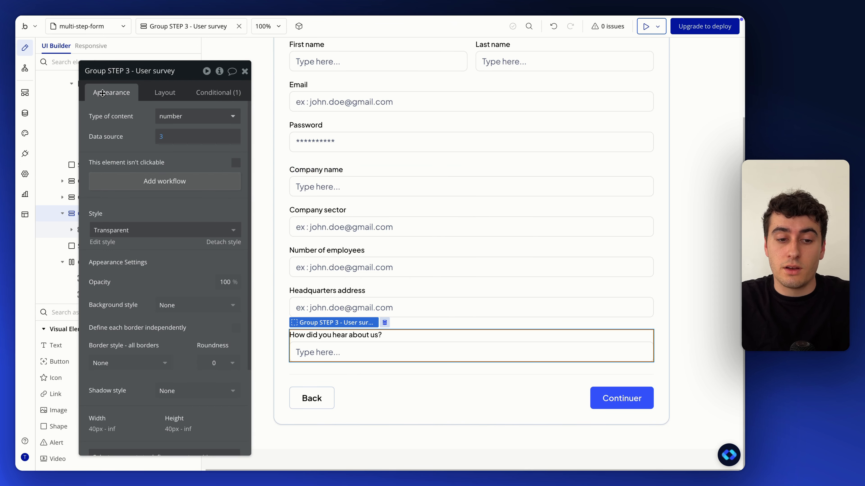
pyautogui.click(160, 140)
pyautogui.write('2')
pyautogui.click(122, 130)
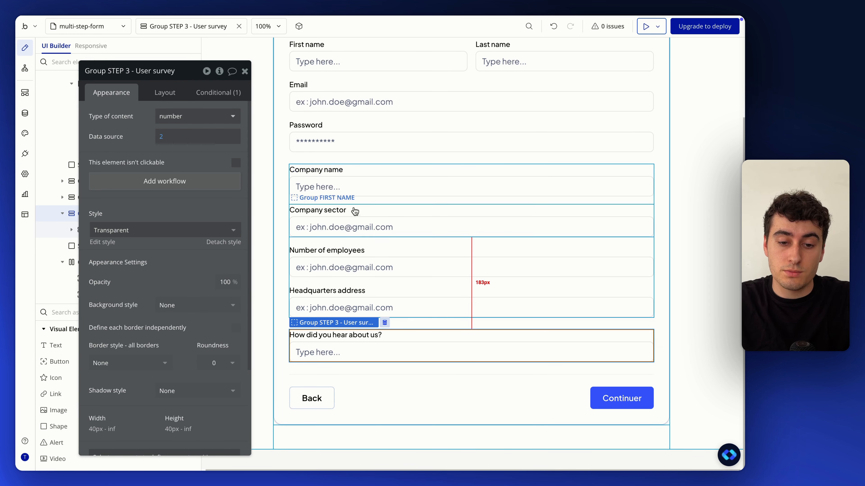
pyautogui.click(361, 199)
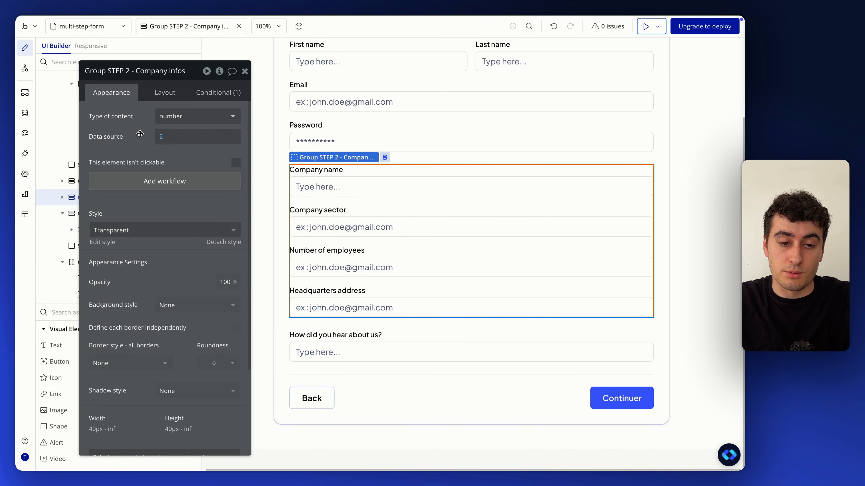
pyautogui.click(160, 140)
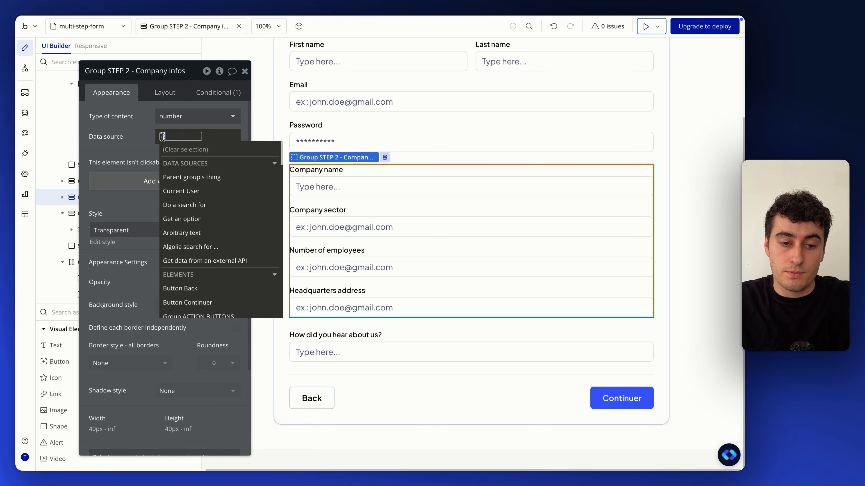
pyautogui.write('3')
pyautogui.click(116, 114)
# Restore the data source of Group STEP 2 - Company infos to 2 and that of Group STEP 3 - User survey to 3.
pyautogui.click(167, 136)
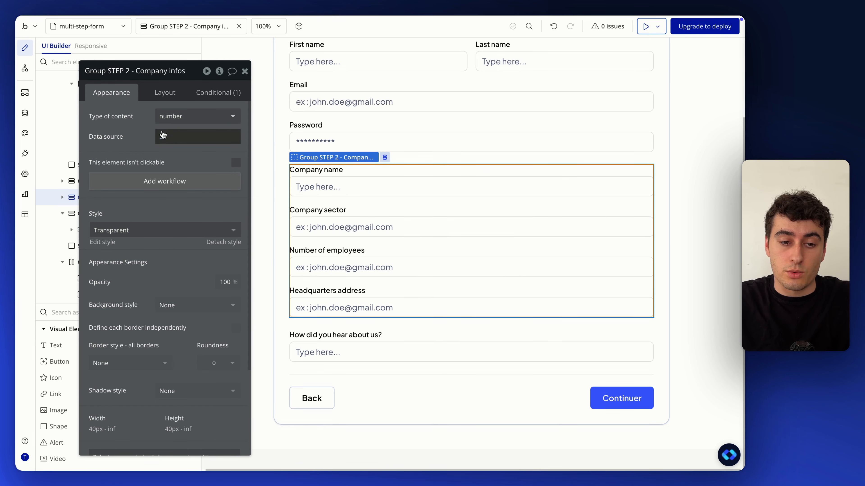
pyautogui.write('2')
pyautogui.click(147, 138)
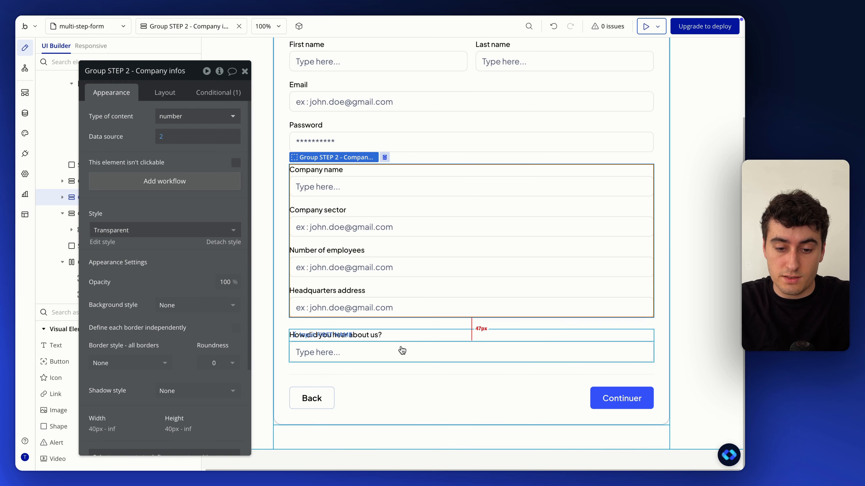
pyautogui.click(406, 338)
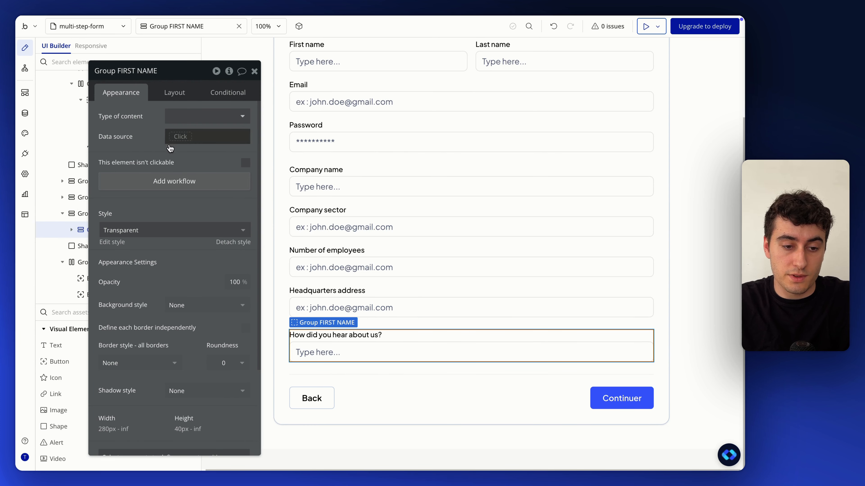
pyautogui.click(81, 213)
pyautogui.click(172, 136)
pyautogui.click(132, 135)
pyautogui.moveTo(132, 135); pyautogui.dragTo(111, 134)
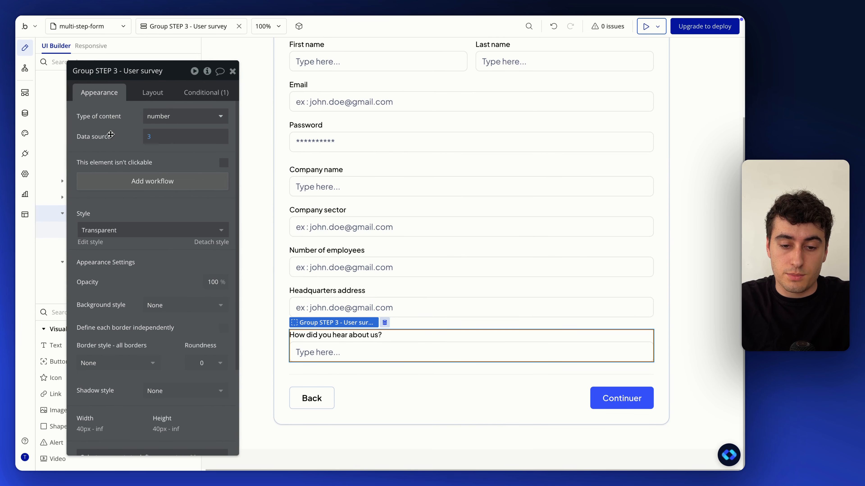
# Make Group STEP 1 - User infos not visible on page load.
pyautogui.scroll(3, 381, 242)
pyautogui.click(470, 174)
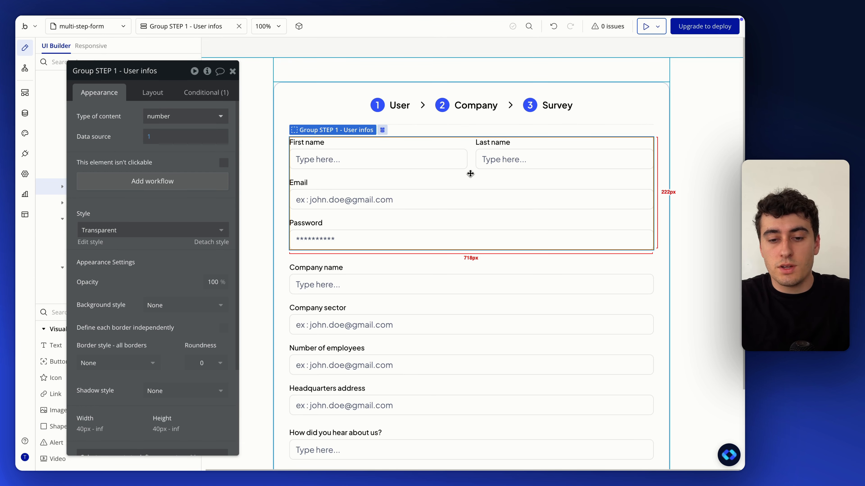
pyautogui.scroll(-1, 470, 174)
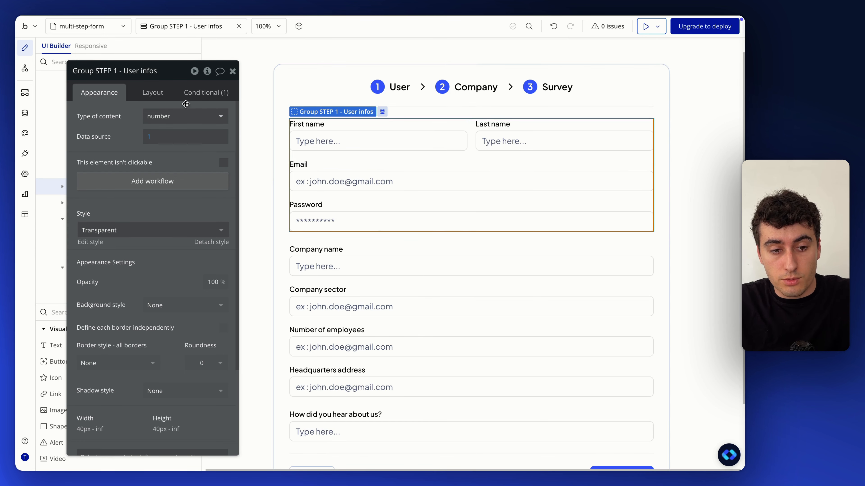
pyautogui.click(153, 92)
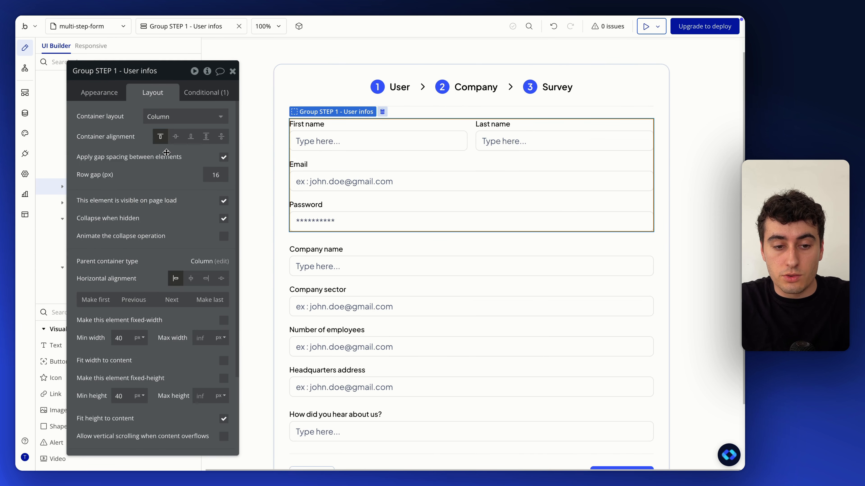
pyautogui.moveTo(194, 193); pyautogui.dragTo(234, 192)
pyautogui.click(265, 200)
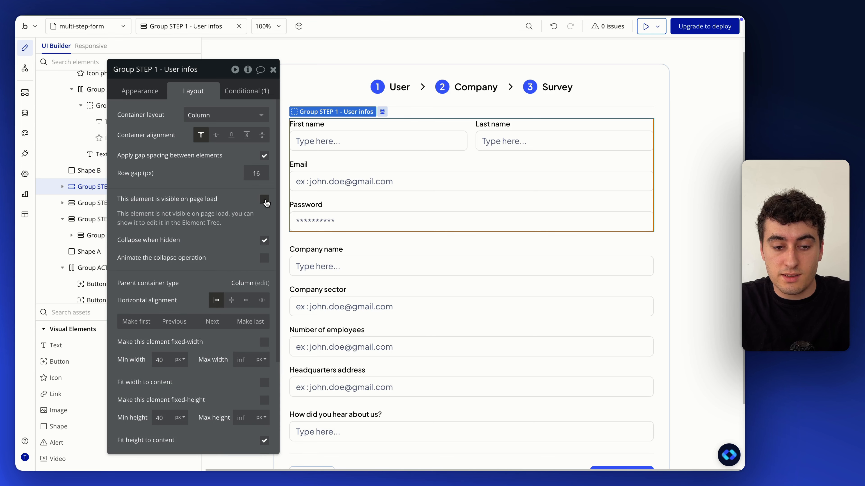
pyautogui.scroll(-1, 130, 175)
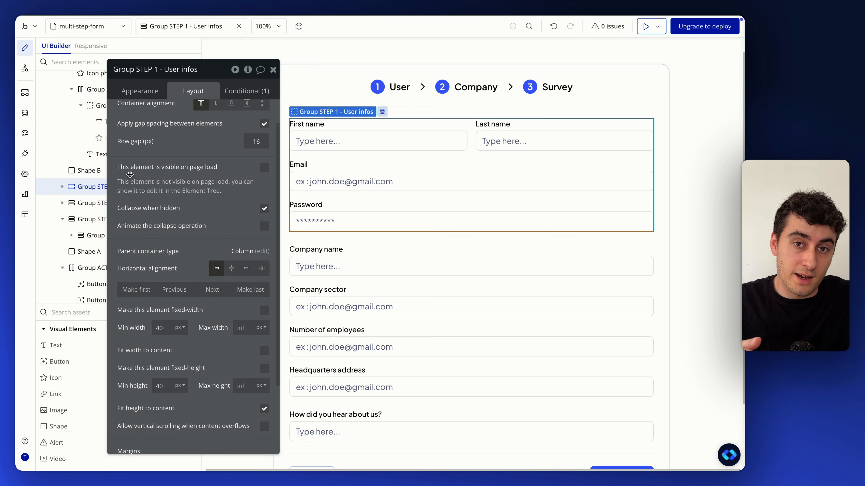
pyautogui.scroll(-1, 129, 177)
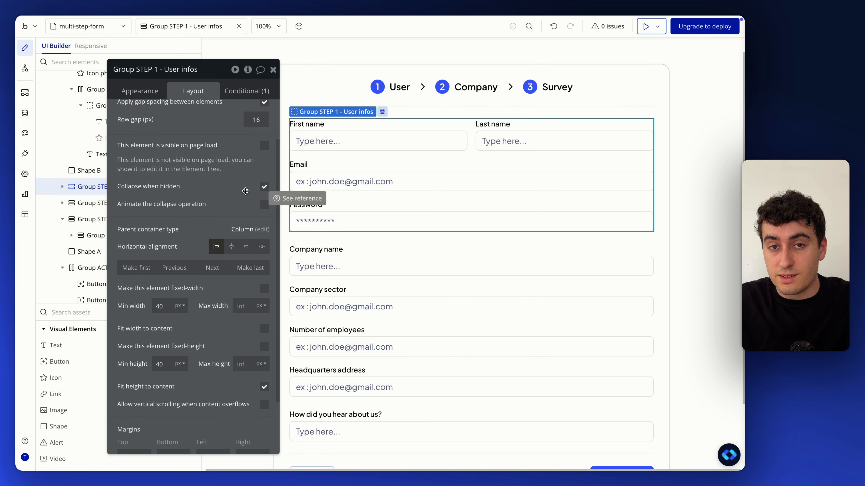
# Make Group STEP 2 - Company infos and Group STEP 3 - User survey not visible on page load.
pyautogui.scroll(-3, 458, 197)
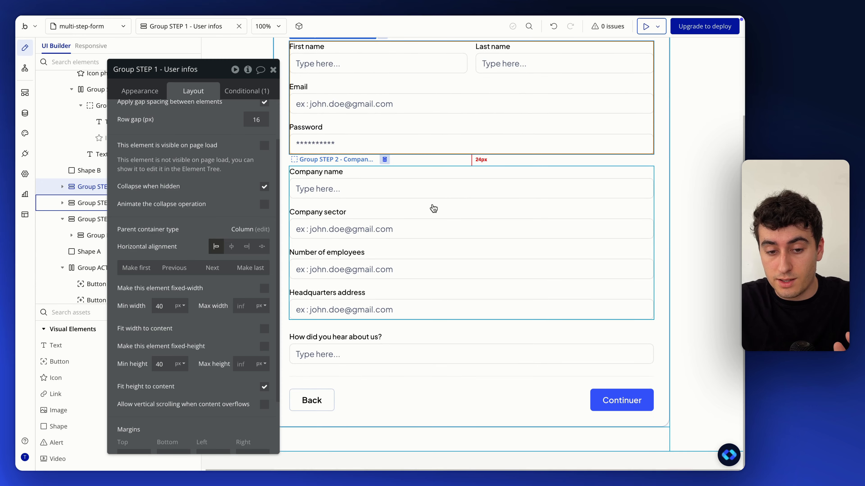
pyautogui.click(432, 206)
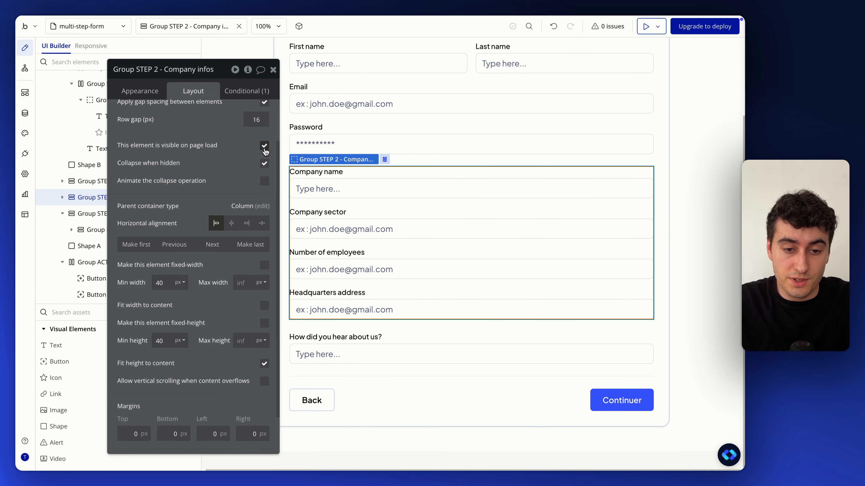
pyautogui.click(113, 213)
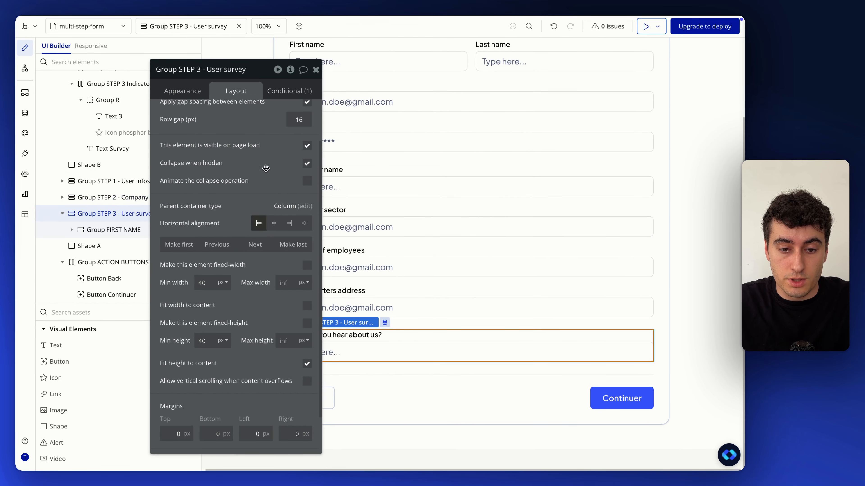
pyautogui.click(306, 146)
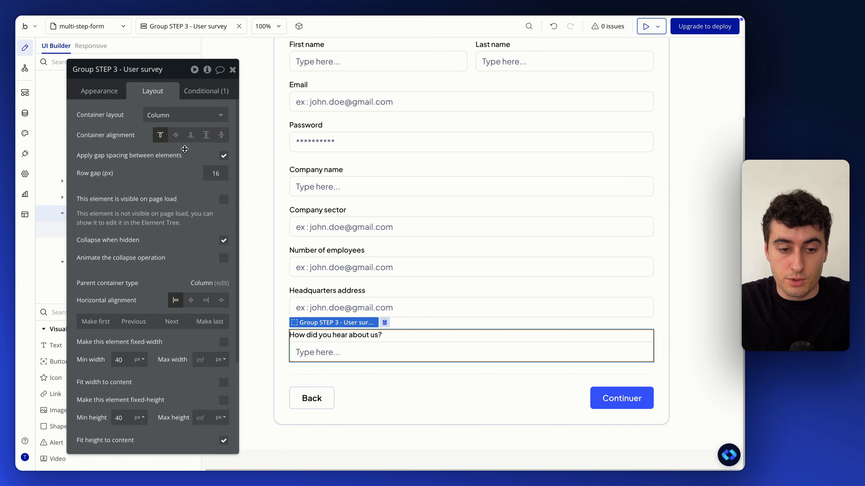
# Preview the page and try the First name input and the Continuer button.
pyautogui.scroll(1, 521, 189)
pyautogui.scroll(3, 520, 188)
pyautogui.click(646, 26)
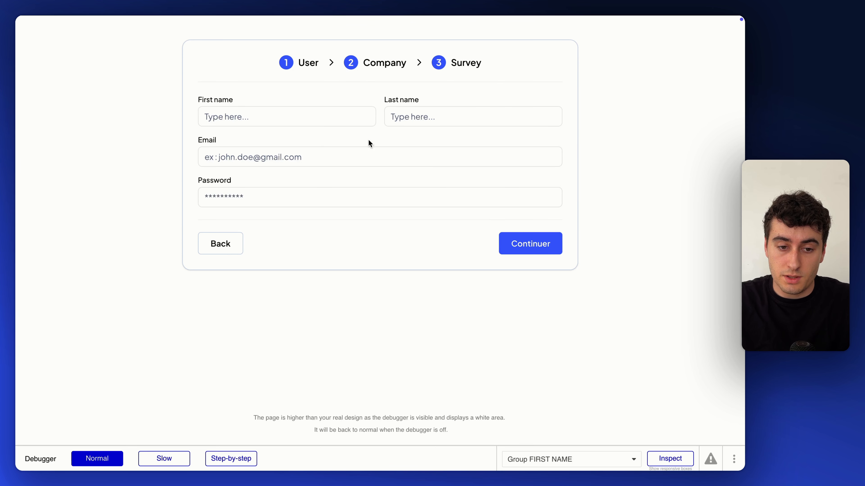
pyautogui.click(280, 125)
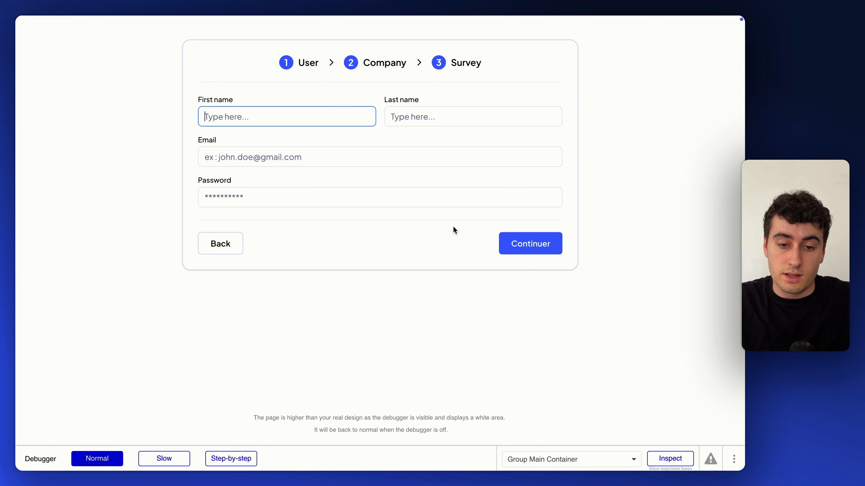
pyautogui.click(530, 254)
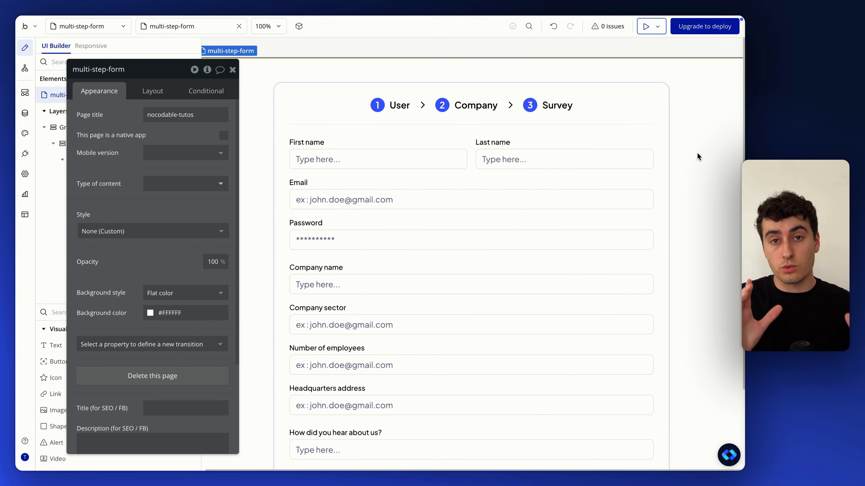
# Create a click workflow for the form's Continuer button.
pyautogui.scroll(-3, 697, 154)
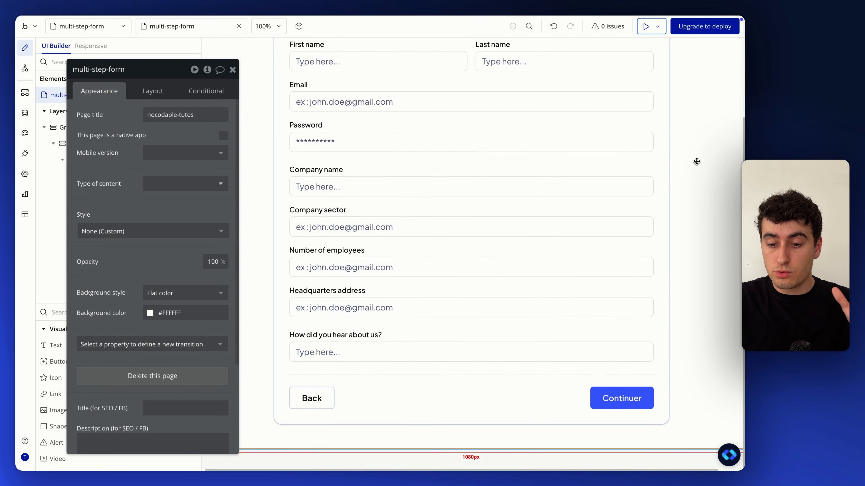
pyautogui.click(636, 403)
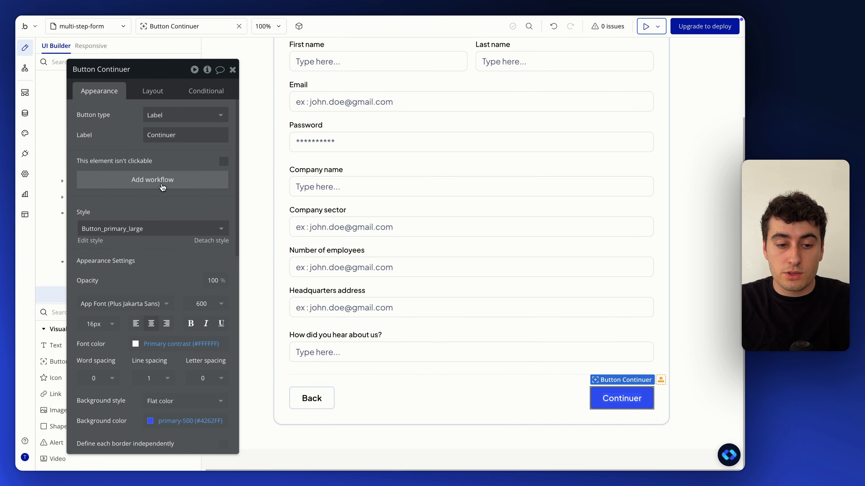
pyautogui.click(181, 179)
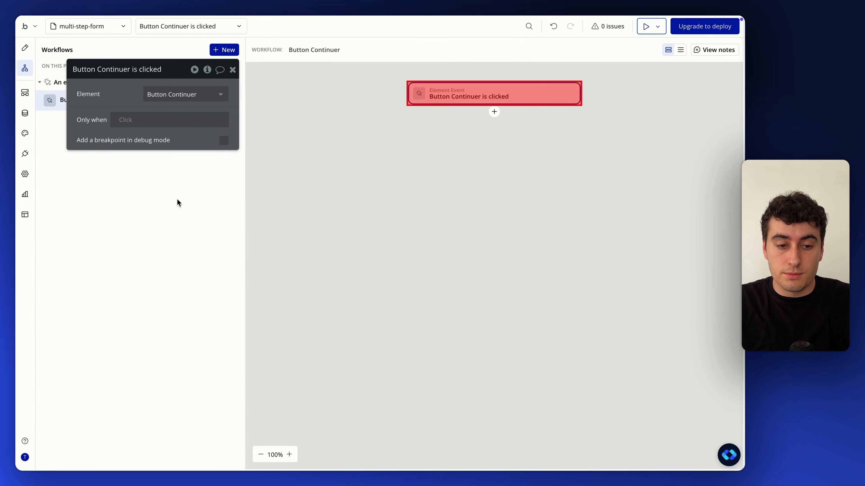
# Return to the page design and change the Continuer button's label to Continue.
pyautogui.click(112, 97)
pyautogui.click(24, 48)
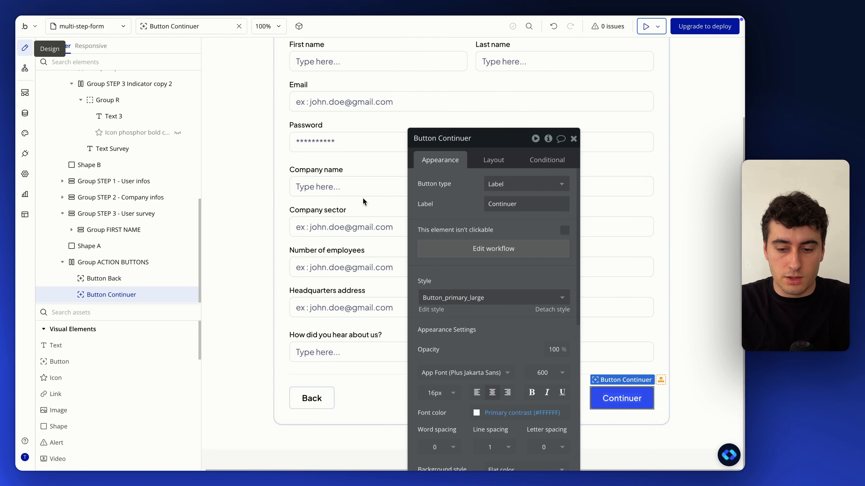
pyautogui.doubleClick(519, 201)
pyautogui.write('Continue')
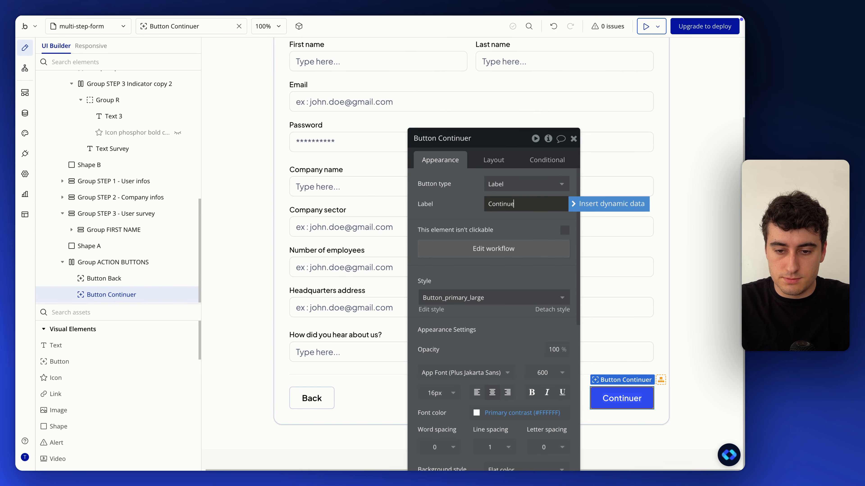
pyautogui.click(469, 200)
# Add a Set state of an element action to the Continue button's click workflow.
pyautogui.click(490, 249)
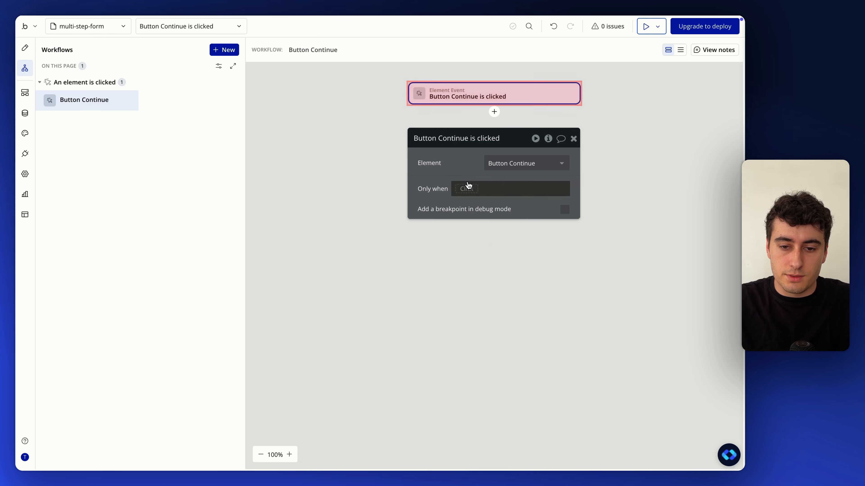
pyautogui.click(493, 114)
pyautogui.moveTo(510, 150)
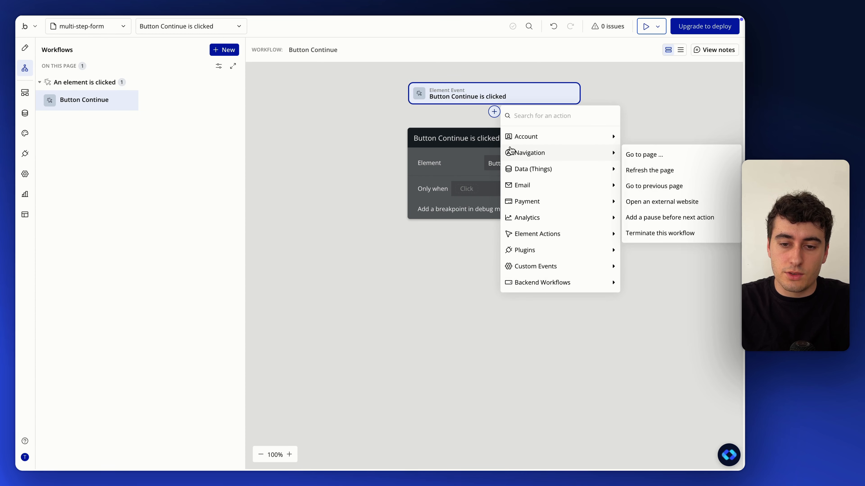
pyautogui.write('state')
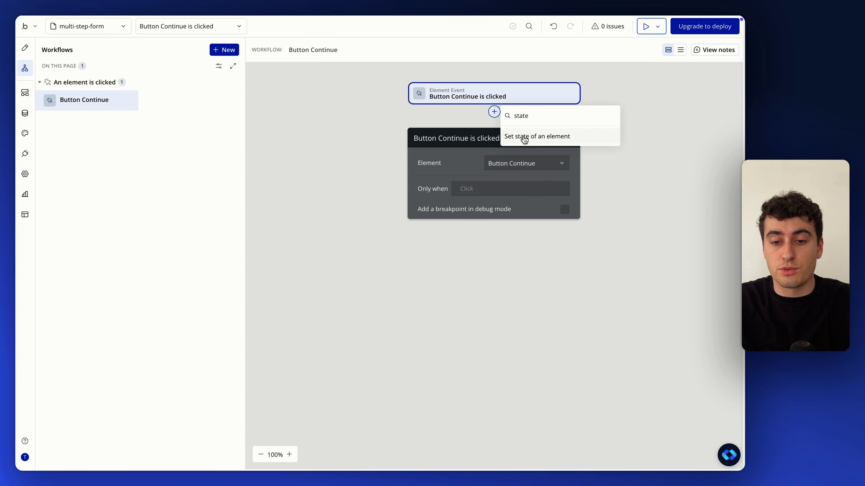
pyautogui.click(524, 137)
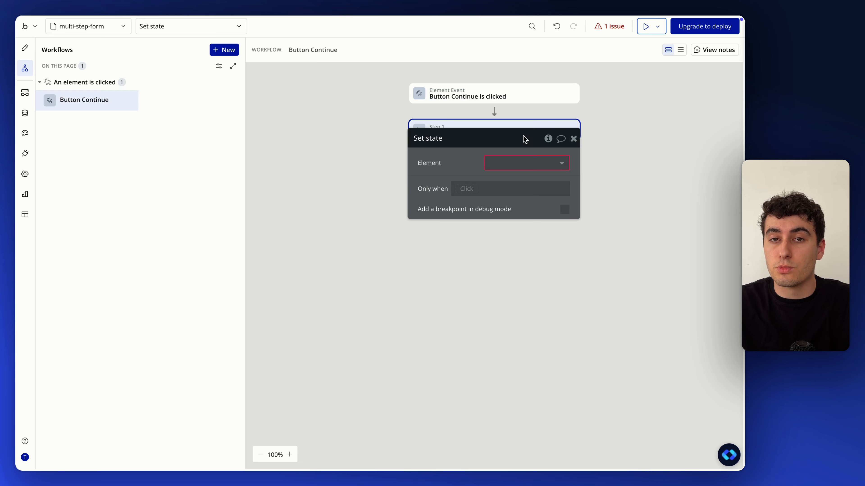
pyautogui.moveTo(470, 169); pyautogui.dragTo(161, 169)
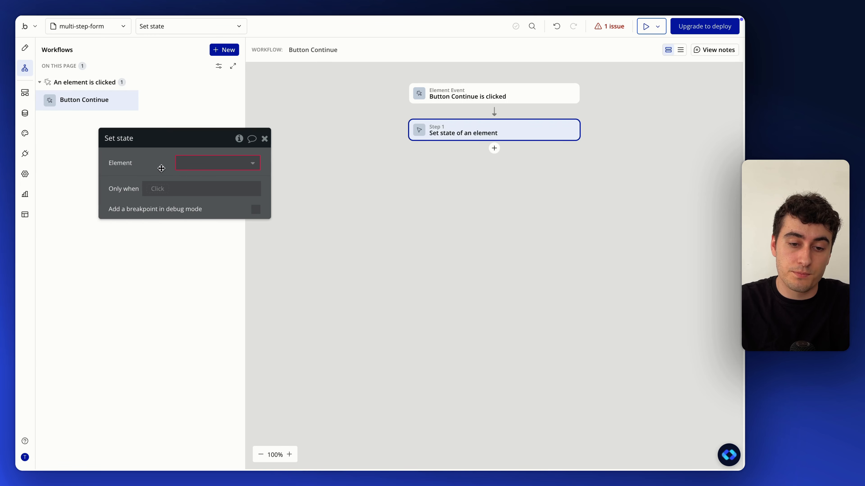
# Target the Set state action at Group FORM Container's currentStep custom state.
pyautogui.click(202, 164)
pyautogui.write('form')
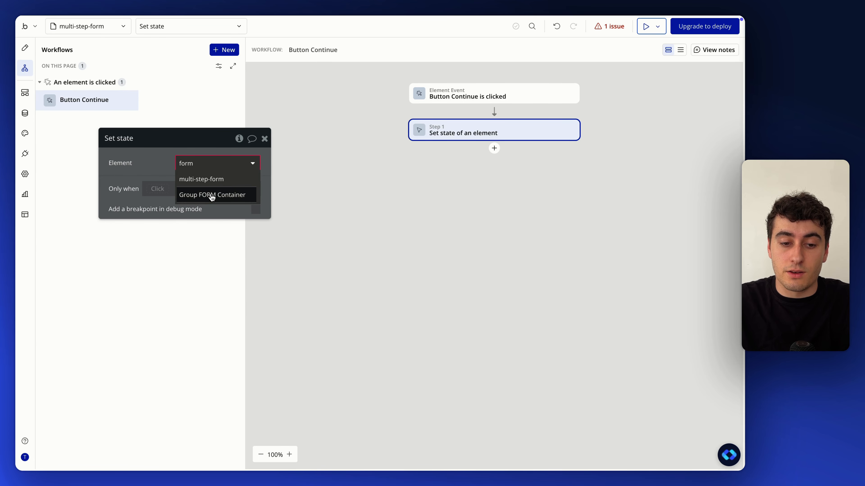
pyautogui.moveTo(211, 196)
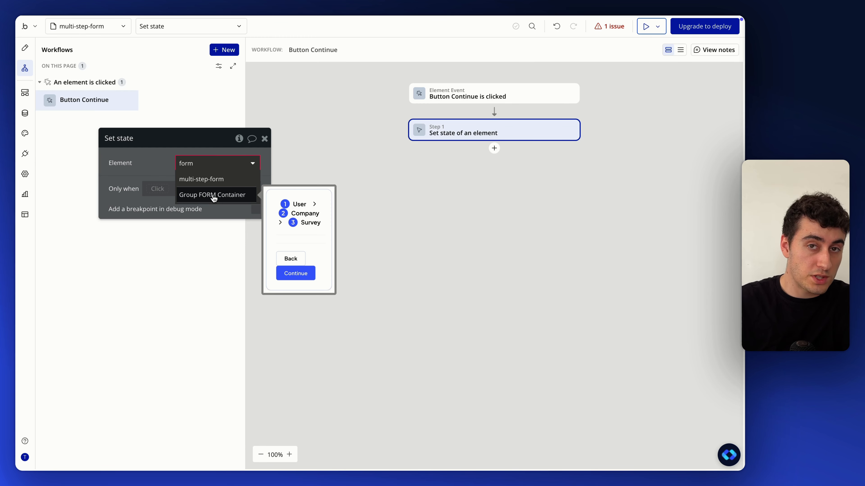
pyautogui.click(214, 199)
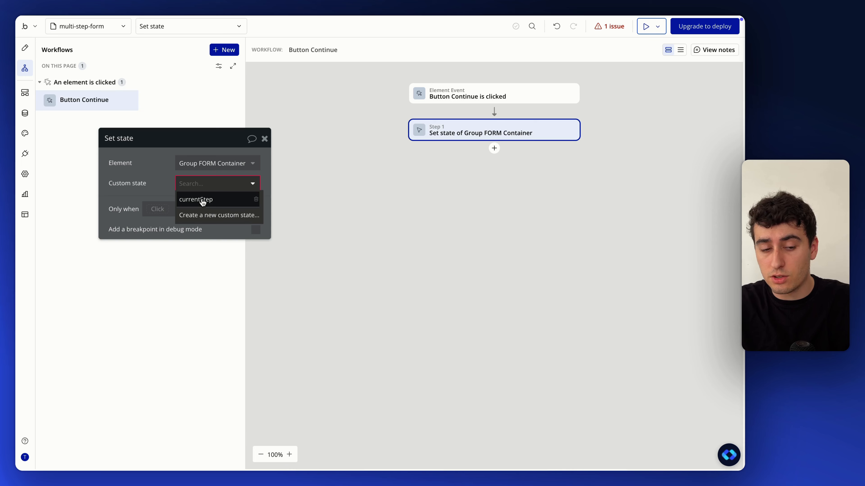
pyautogui.click(203, 202)
# Set the state's new value to Group FORM Container's currentStep + 1.
pyautogui.click(191, 203)
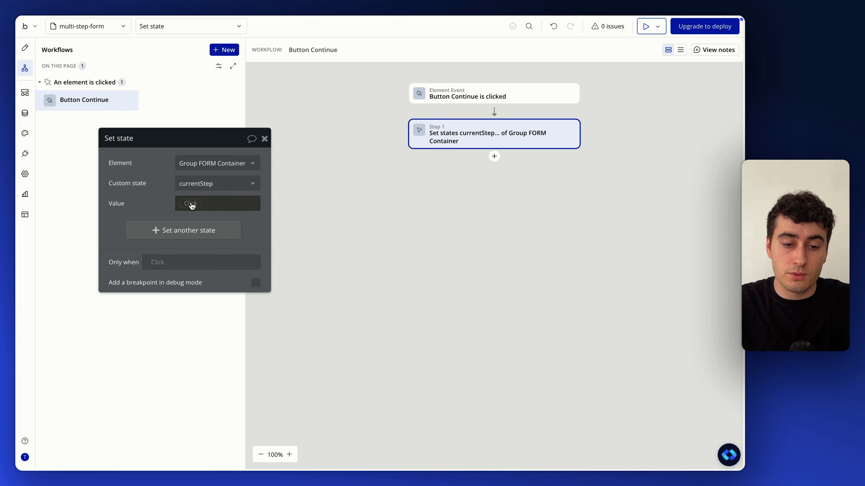
pyautogui.write('form')
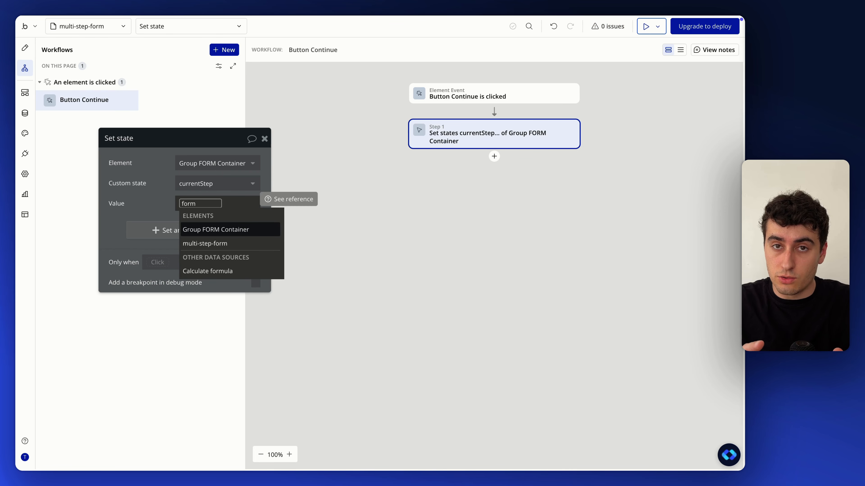
pyautogui.click(240, 229)
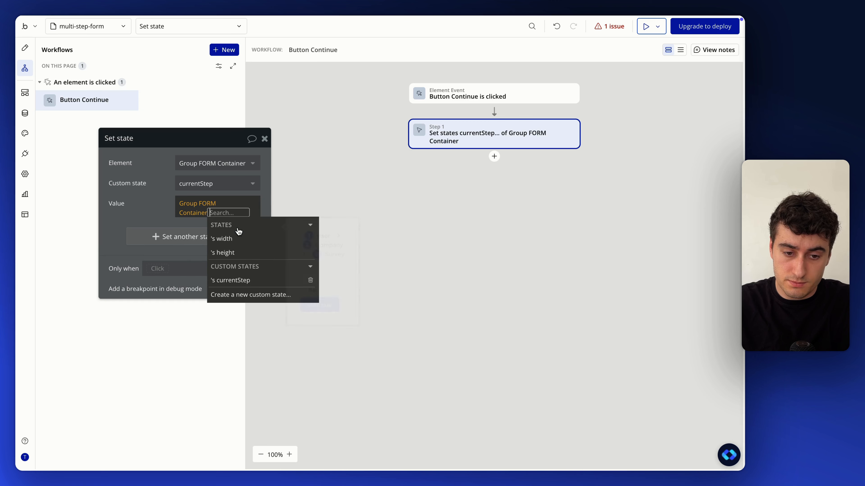
pyautogui.click(249, 283)
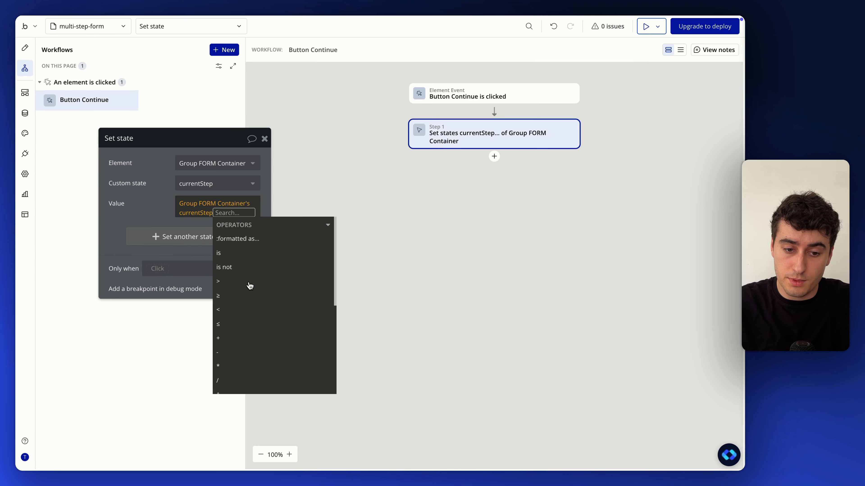
pyautogui.scroll(-1, 242, 322)
pyautogui.click(240, 329)
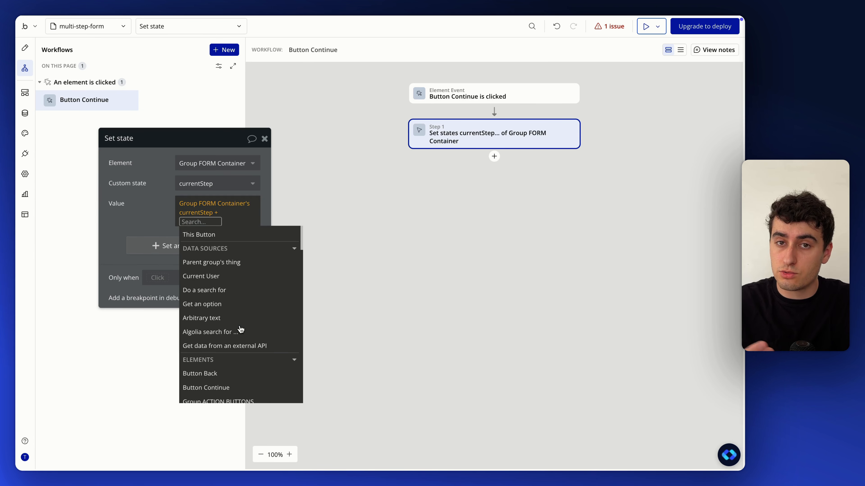
pyautogui.write('1')
pyautogui.click(148, 182)
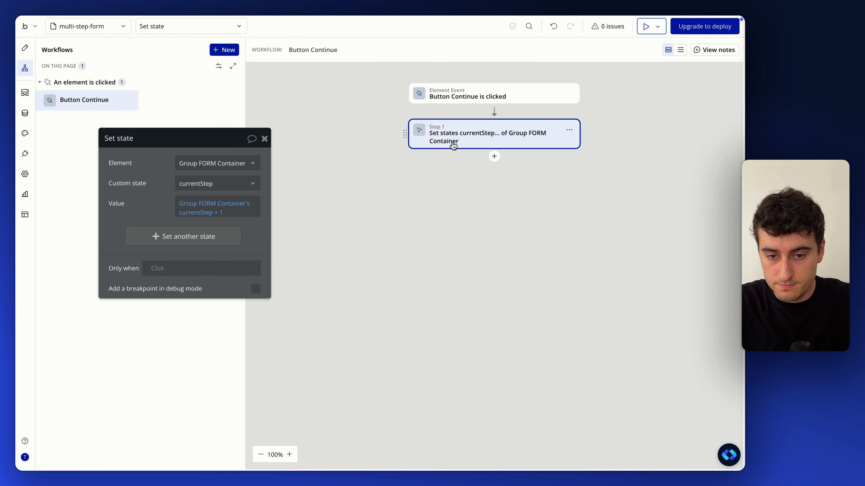
# Close the Set state action's settings and create a click workflow for the Back button in the page design.
pyautogui.rightClick(469, 136)
pyautogui.click(265, 138)
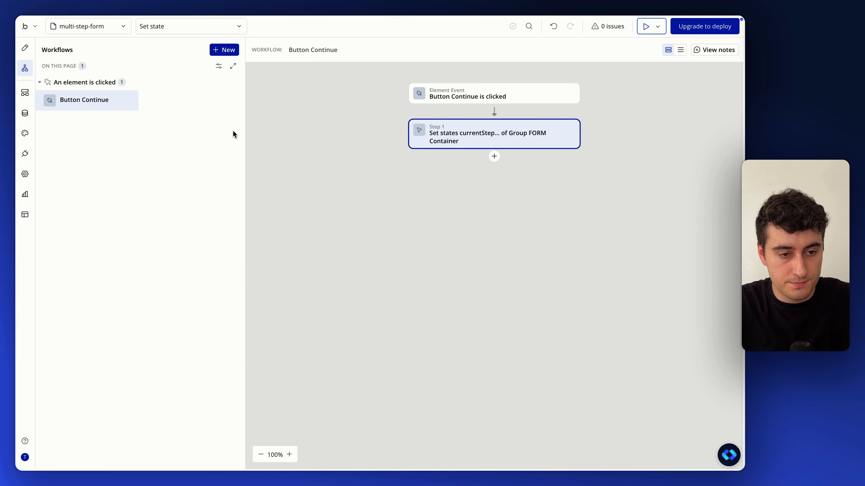
pyautogui.click(25, 48)
pyautogui.click(311, 398)
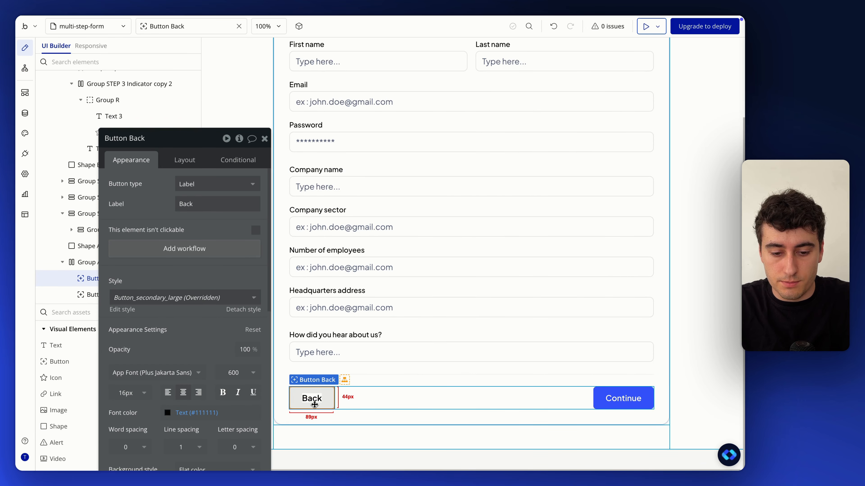
pyautogui.click(209, 256)
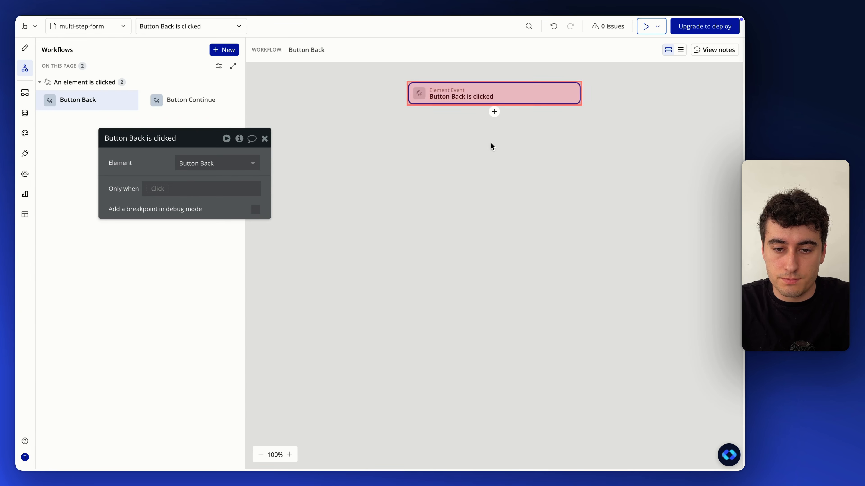
# Add a Set state action targeting Group FORM Container's currentStep custom state to the Back button's click workflow.
pyautogui.click(494, 112)
pyautogui.write('state')
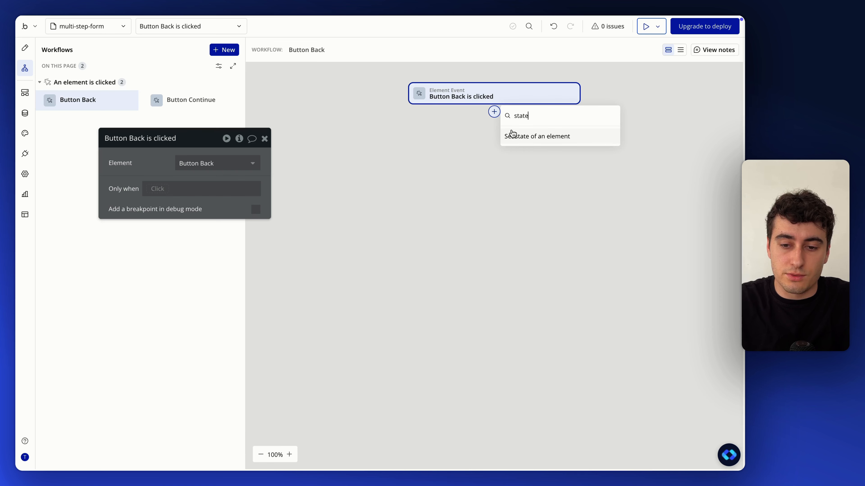
pyautogui.click(525, 137)
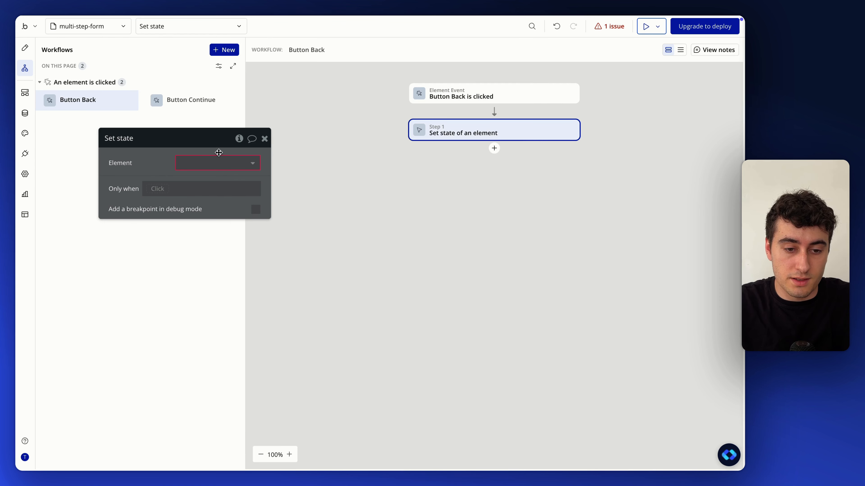
pyautogui.click(218, 163)
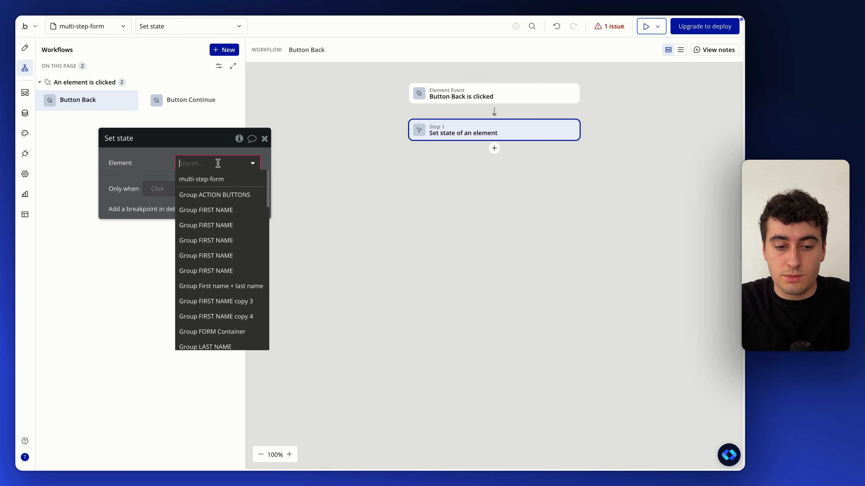
pyautogui.write('form')
pyautogui.click(215, 193)
pyautogui.click(211, 188)
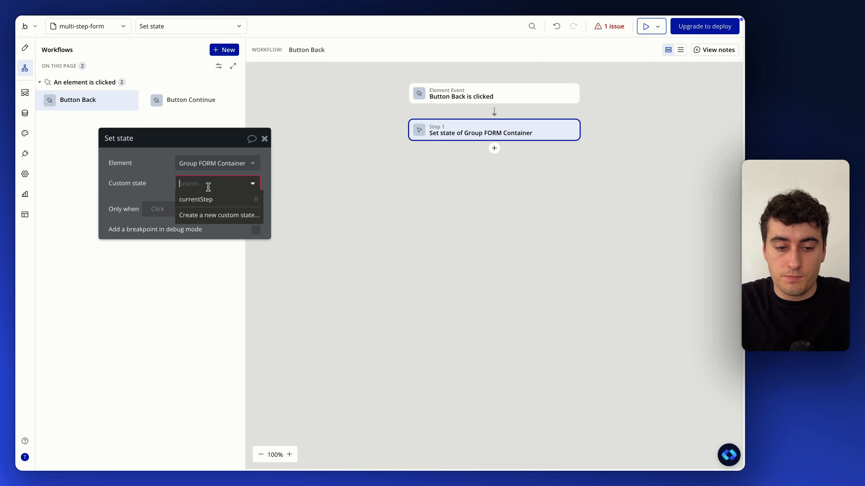
pyautogui.click(207, 198)
# Set the state's new value to Group FORM Container's currentStep - 1 and close the action's settings.
pyautogui.click(191, 205)
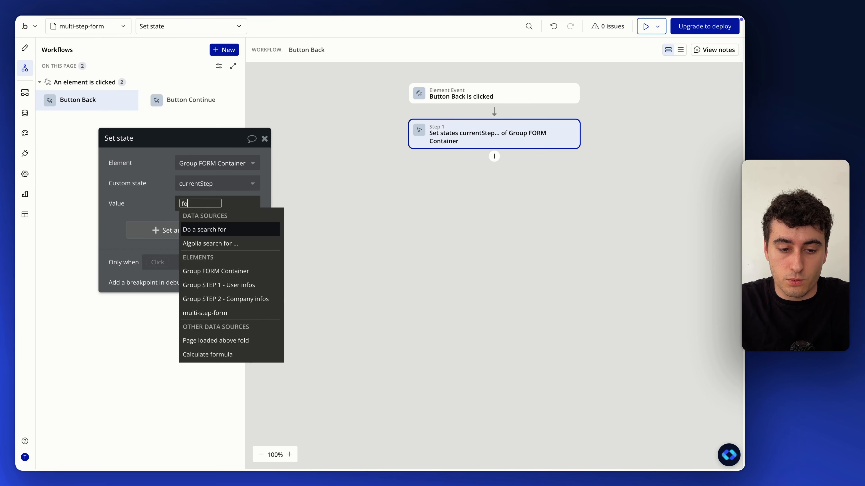
pyautogui.write('form')
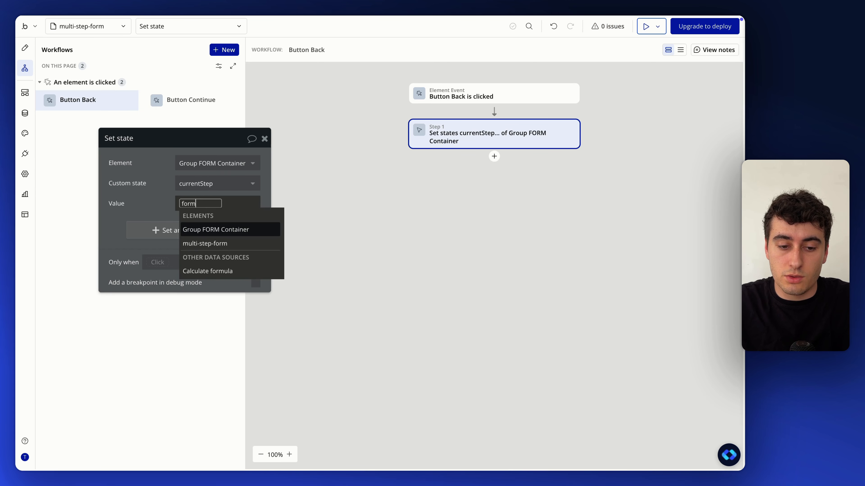
pyautogui.click(216, 228)
pyautogui.click(219, 281)
pyautogui.scroll(-2, 241, 275)
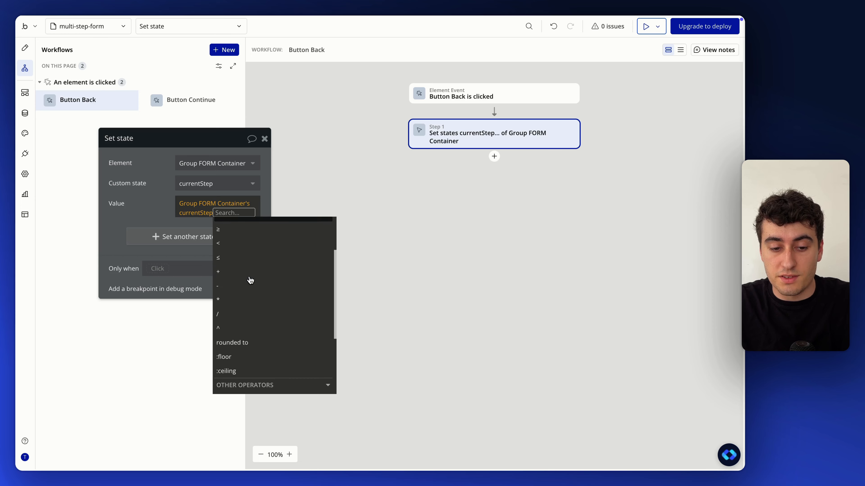
pyautogui.click(246, 286)
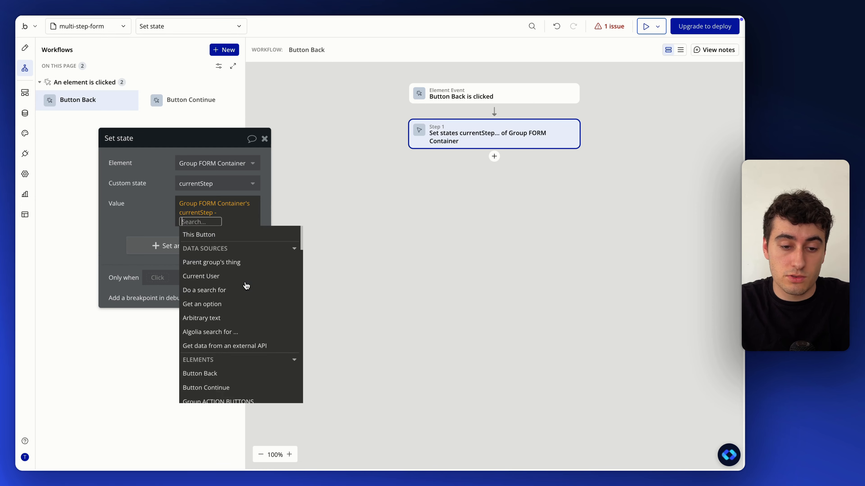
pyautogui.write('1')
pyautogui.click(155, 193)
pyautogui.moveTo(133, 173); pyautogui.dragTo(172, 187)
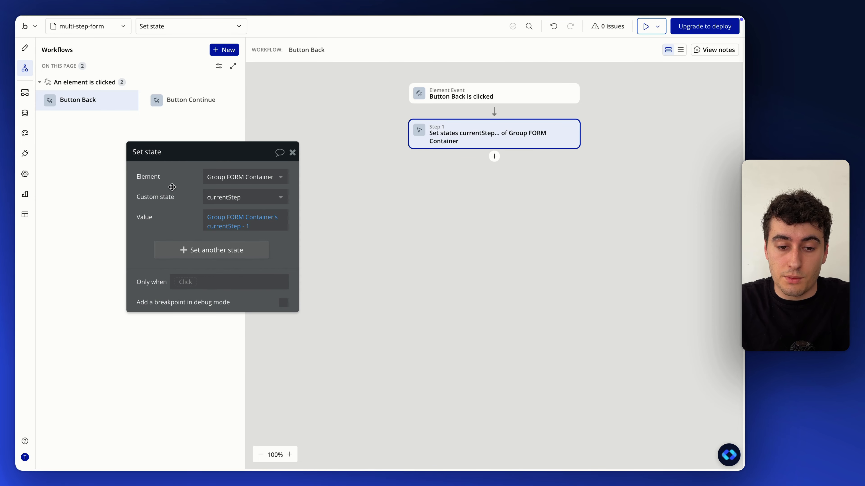
pyautogui.click(292, 152)
# Preview the page and test the form by continuing to the Survey step and going back to the User step.
pyautogui.click(25, 48)
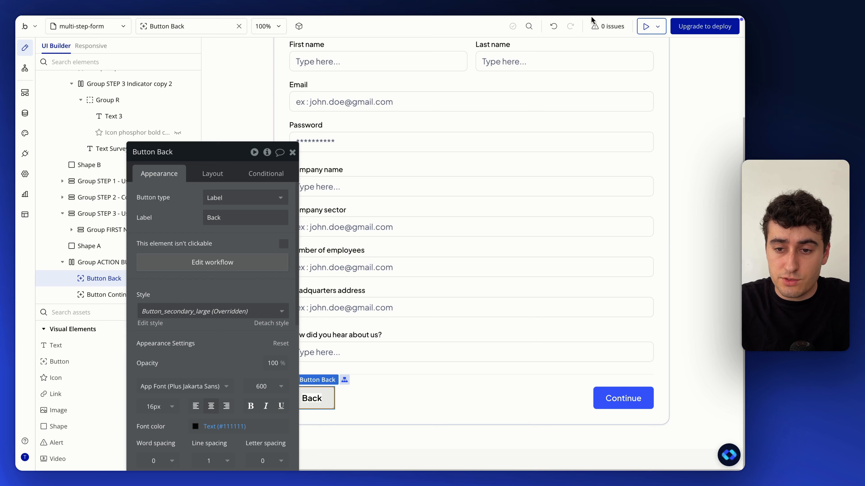
pyautogui.click(643, 28)
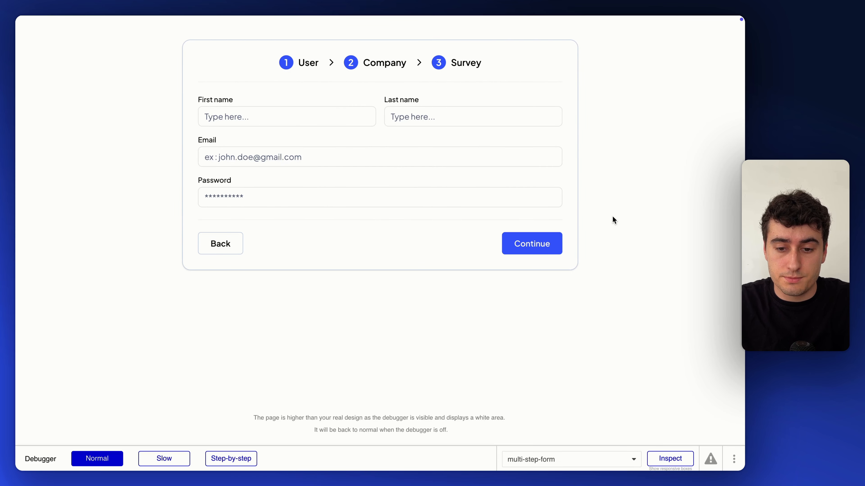
pyautogui.click(538, 251)
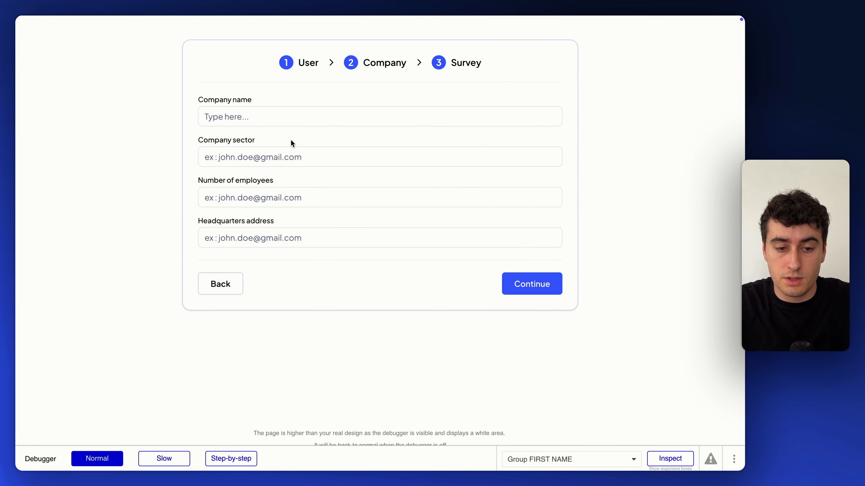
pyautogui.click(531, 289)
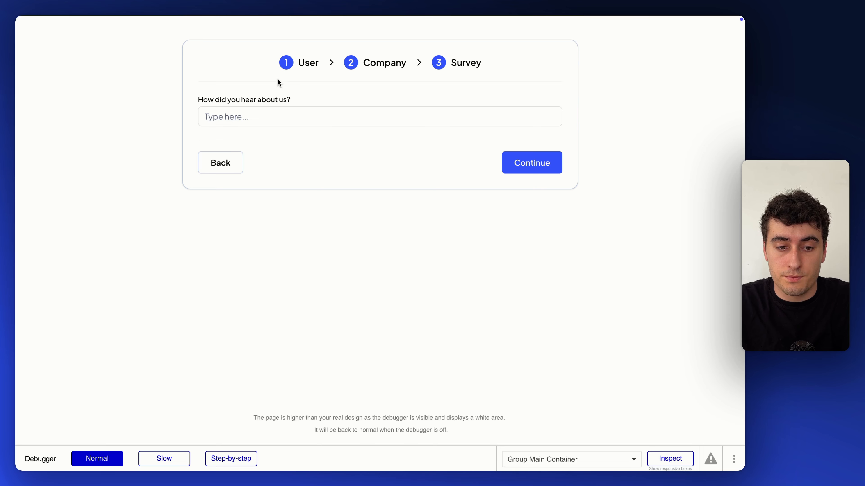
pyautogui.click(228, 165)
pyautogui.click(234, 283)
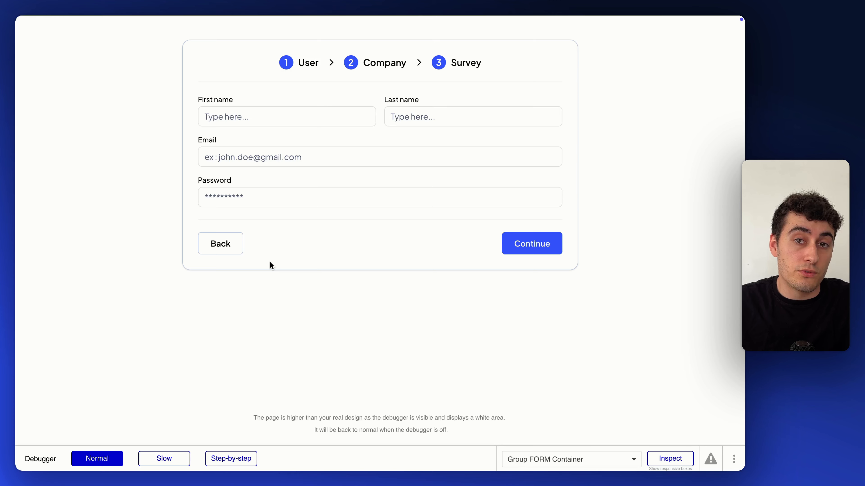
# Test going back from the User step and continuing past the Survey step in the form preview.
pyautogui.click(237, 251)
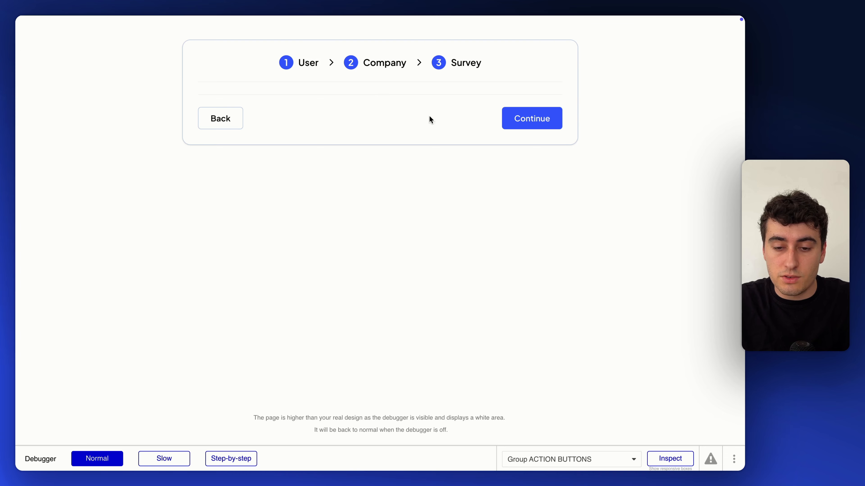
pyautogui.click(516, 117)
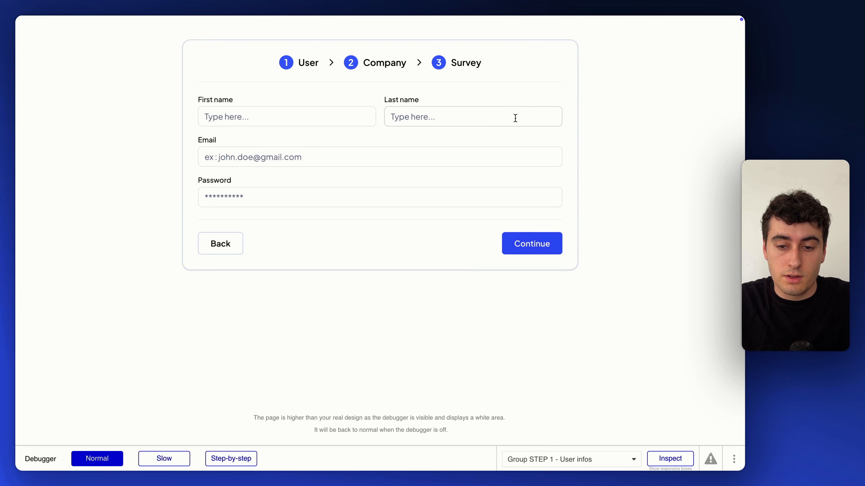
pyautogui.click(515, 252)
pyautogui.click(527, 282)
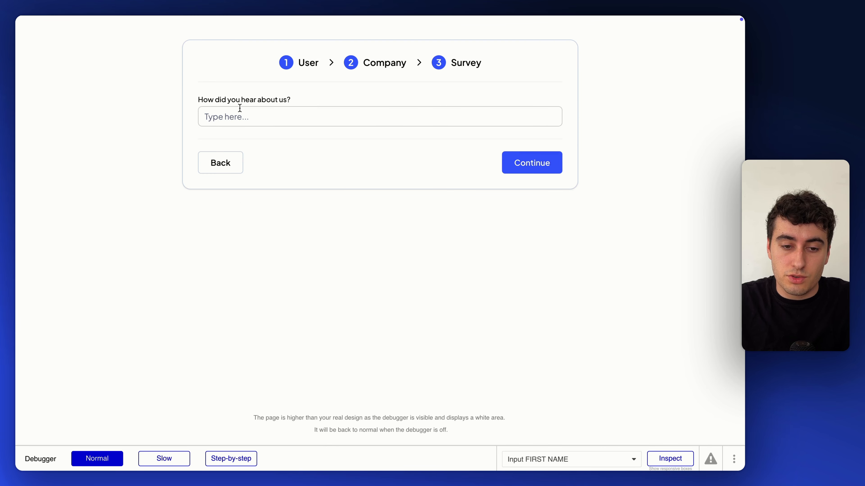
pyautogui.click(227, 113)
pyautogui.click(404, 180)
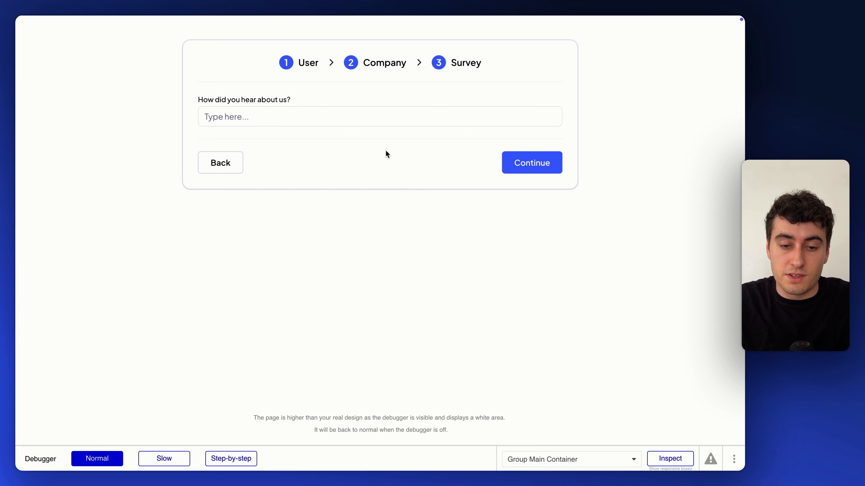
pyautogui.click(512, 159)
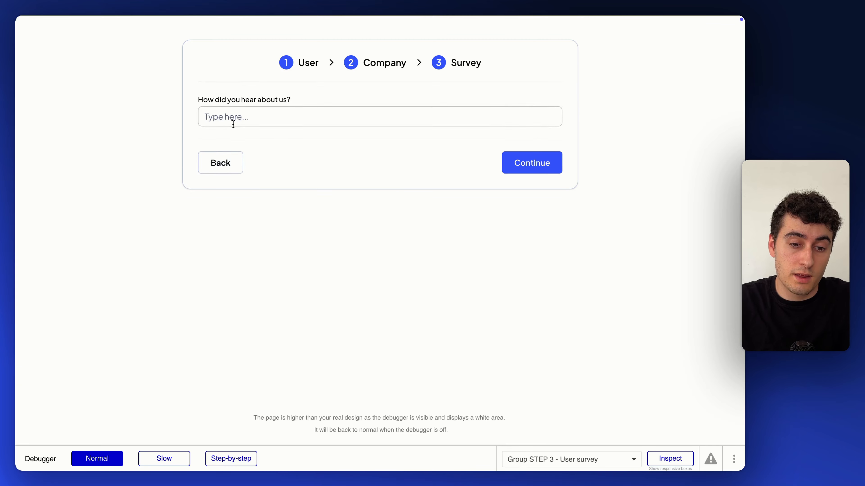
# Return to the Bubble editor and review the Back button's click workflow.
pyautogui.moveTo(229, 18)
pyautogui.click(109, 38)
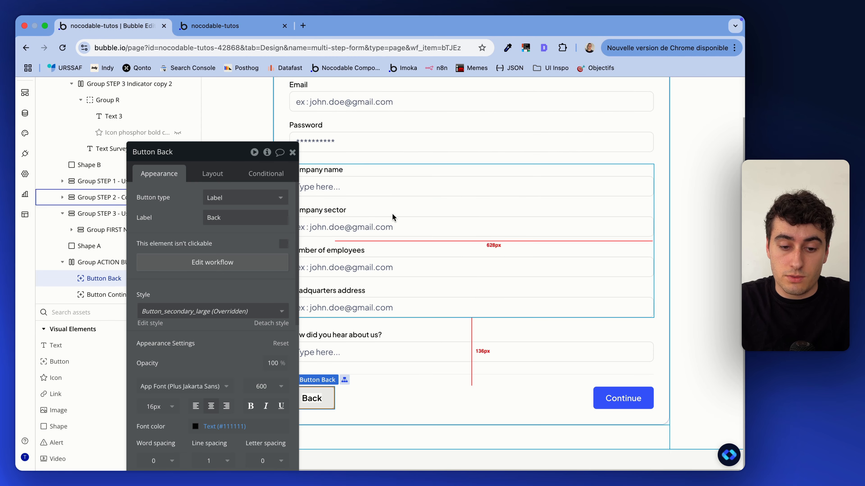
pyautogui.click(189, 263)
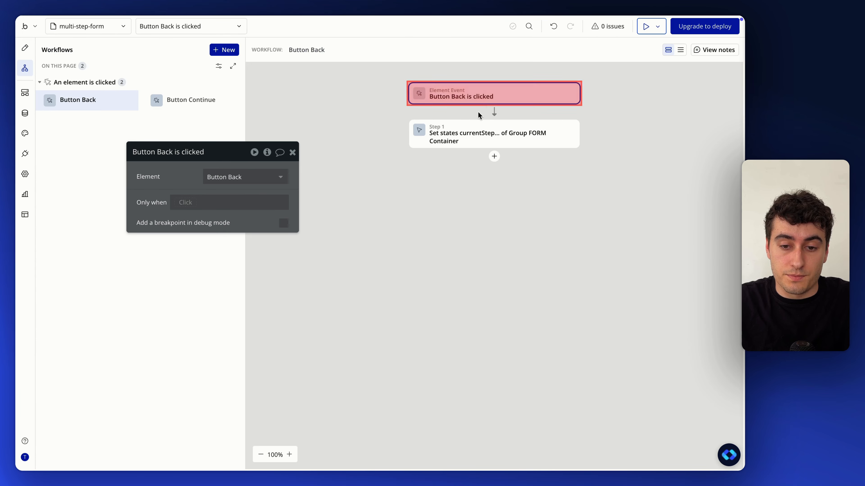
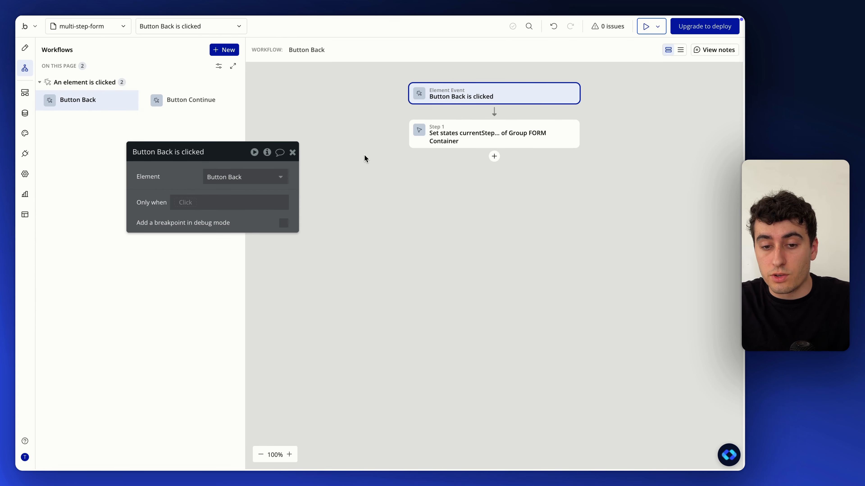
# Add a new empty condition to the Back button in the page design.
pyautogui.click(25, 47)
pyautogui.moveTo(173, 222); pyautogui.dragTo(122, 128)
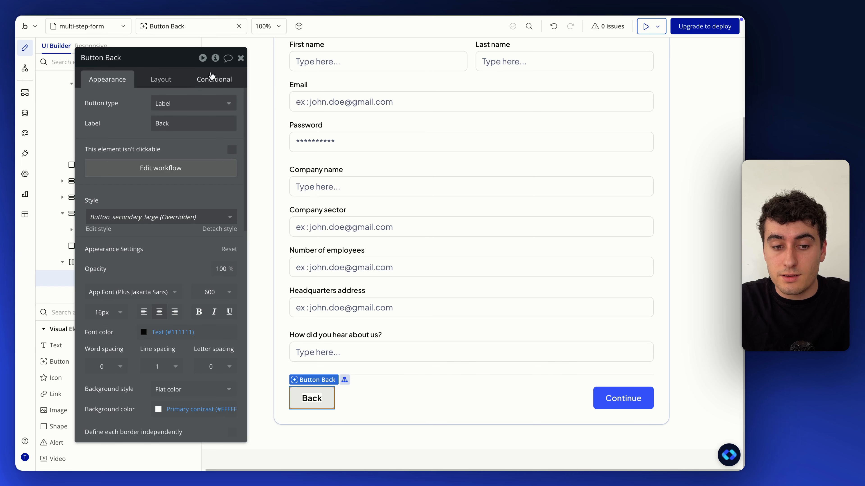
pyautogui.click(214, 79)
pyautogui.click(137, 266)
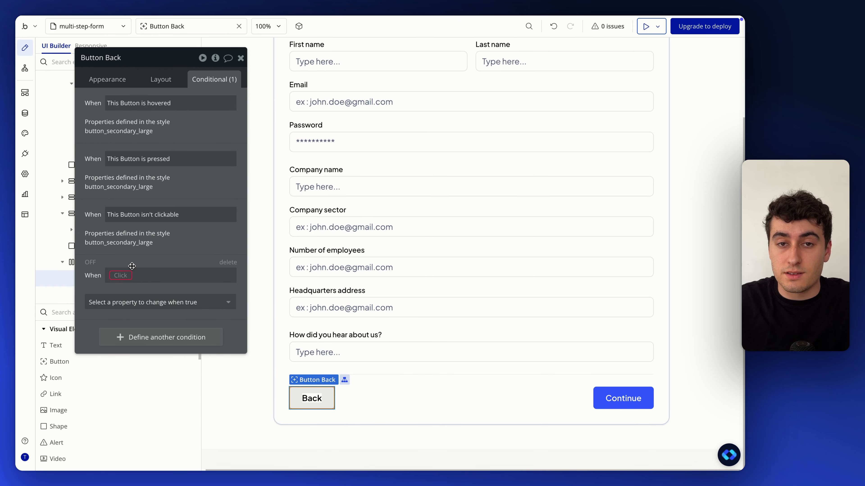
# Make the condition hide the Back button when Group FORM Container's currentStep is 1, leaving This element is visible unchecked.
pyautogui.click(124, 281)
pyautogui.write('form')
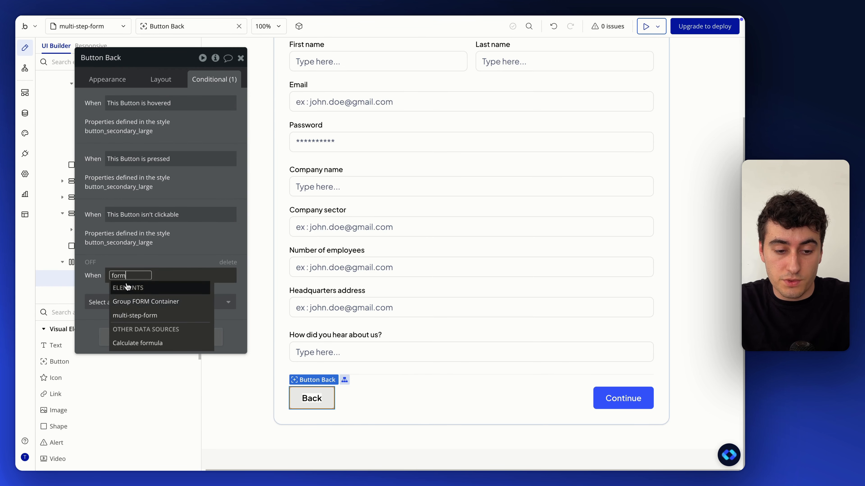
pyautogui.click(145, 303)
pyautogui.write('cu')
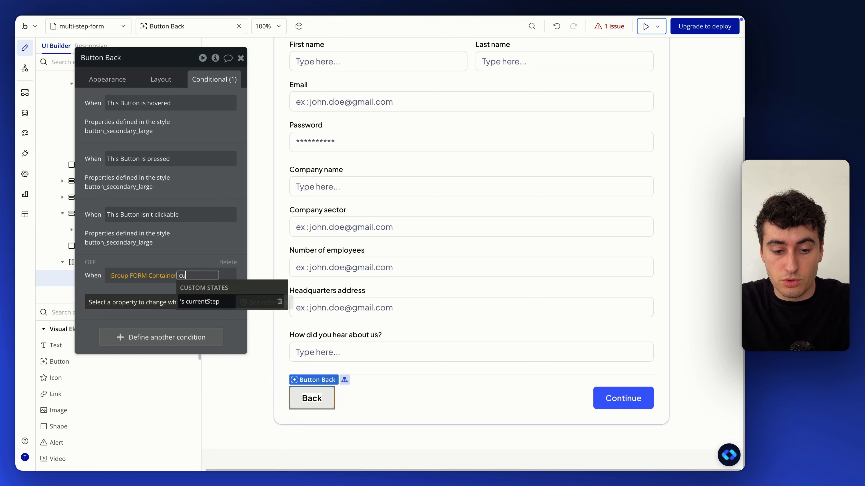
pyautogui.click(203, 304)
pyautogui.click(193, 330)
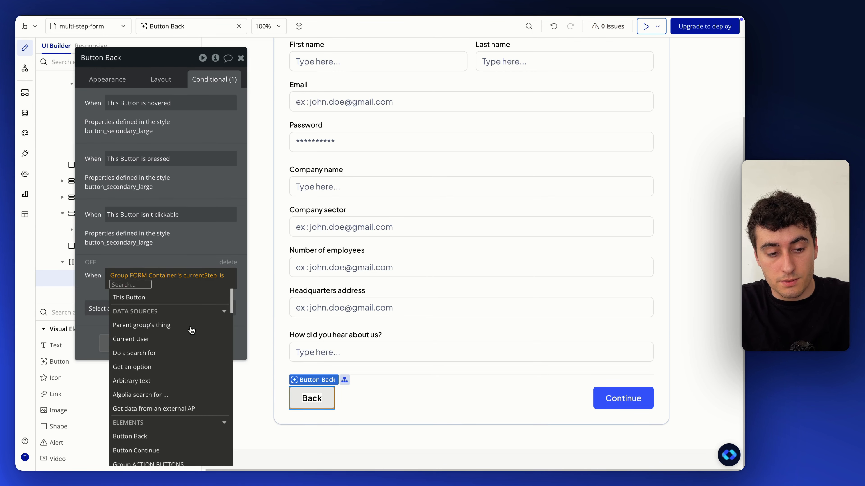
pyautogui.write('1')
pyautogui.click(96, 289)
pyautogui.click(149, 308)
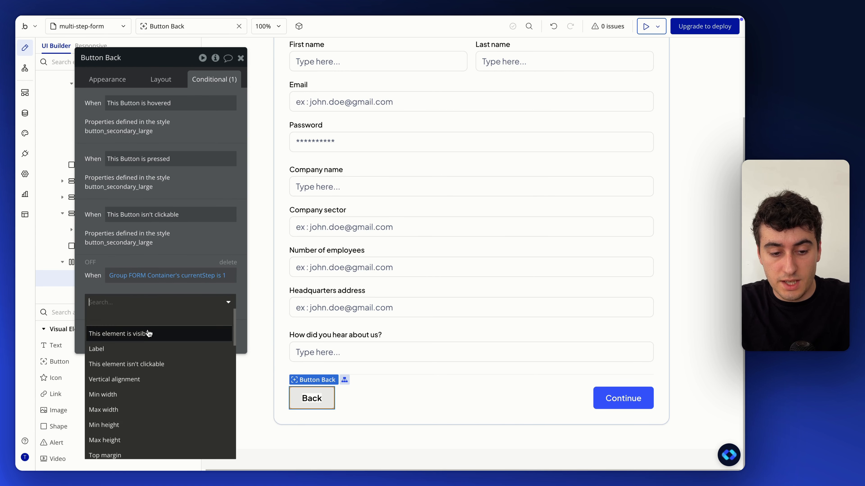
pyautogui.click(145, 333)
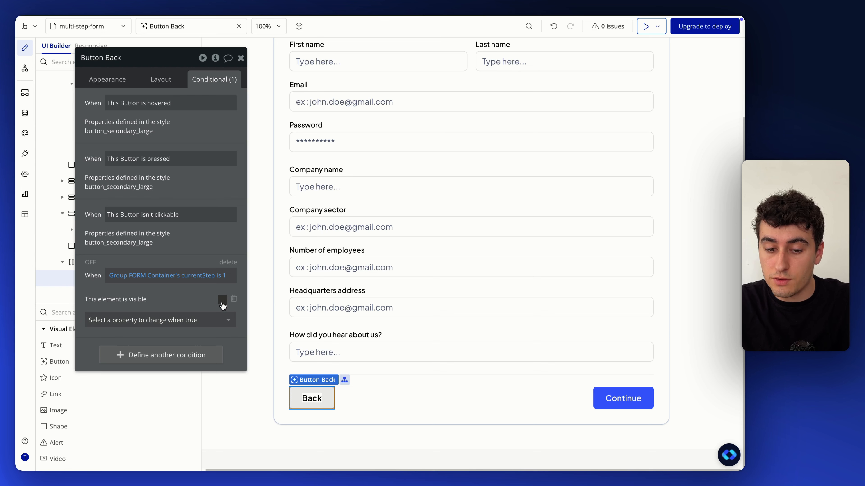
# Hide and restore the Back button in the editor to check the button row, and turn off its Collapse when hidden option.
pyautogui.click(162, 81)
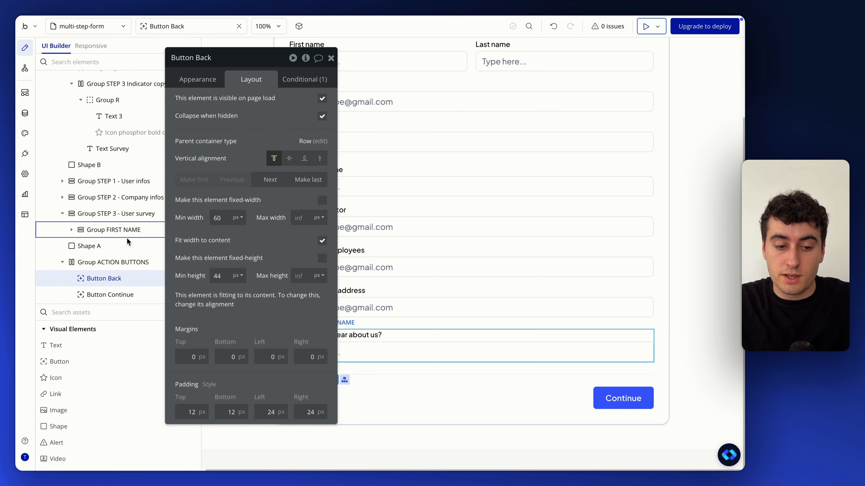
pyautogui.click(124, 259)
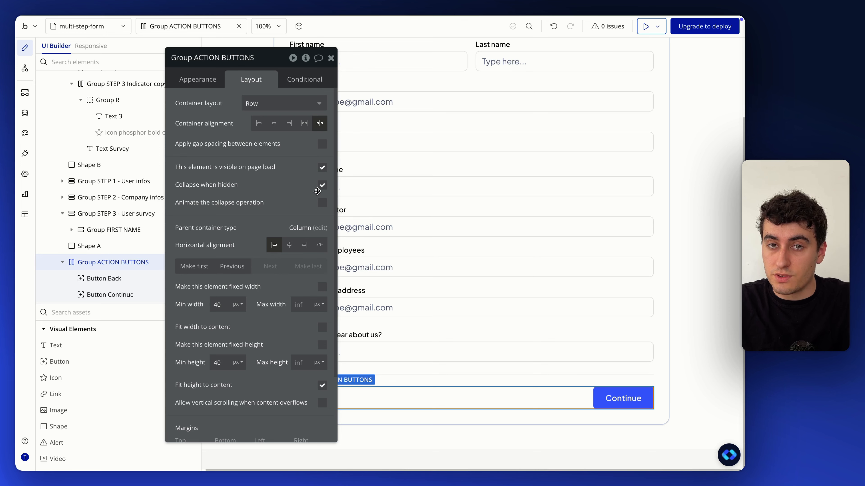
pyautogui.click(112, 279)
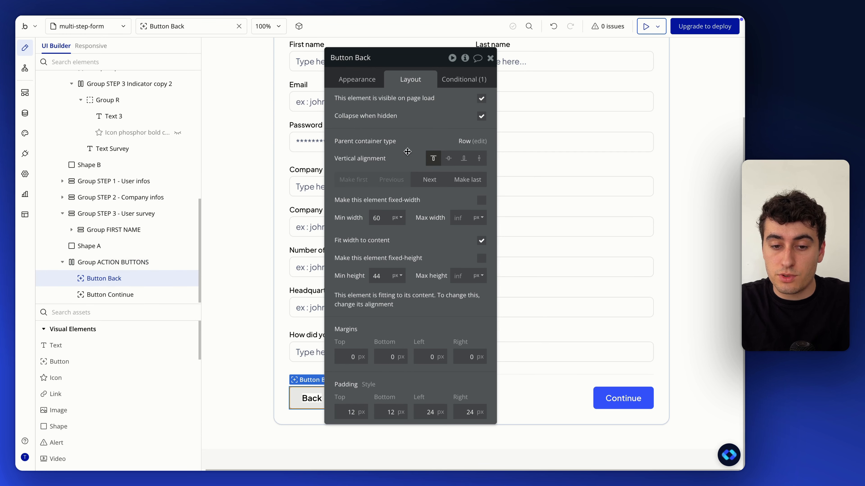
pyautogui.moveTo(407, 151); pyautogui.dragTo(532, 151)
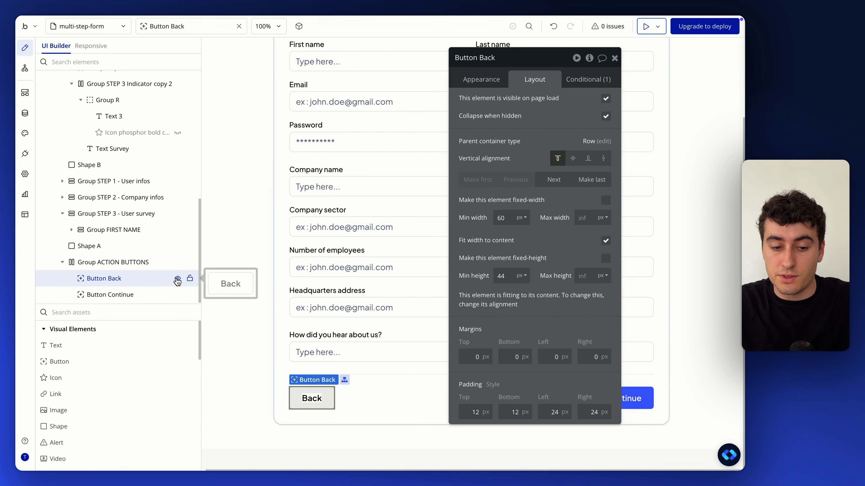
pyautogui.click(178, 279)
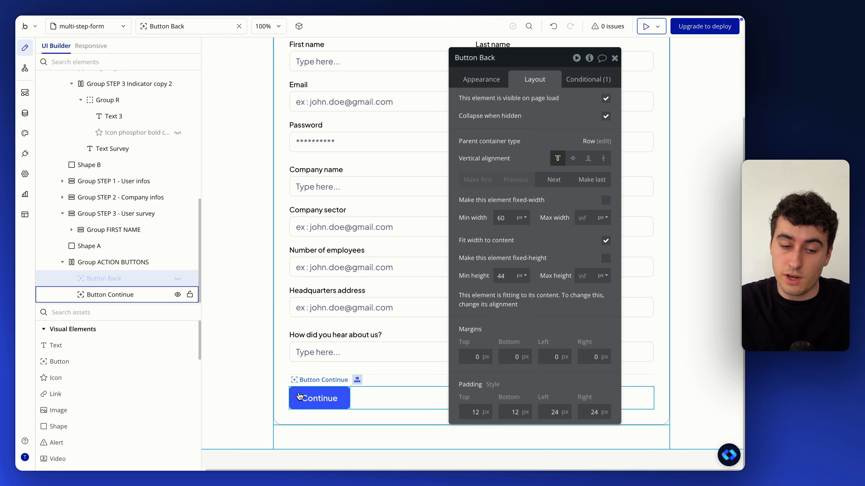
pyautogui.click(178, 280)
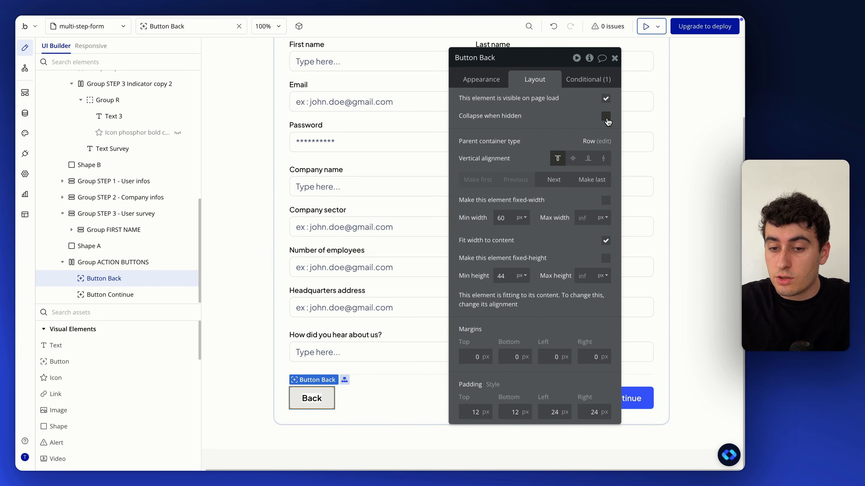
# Hide the Back button in the editor and check the Continue button's placement in the button row.
pyautogui.click(177, 279)
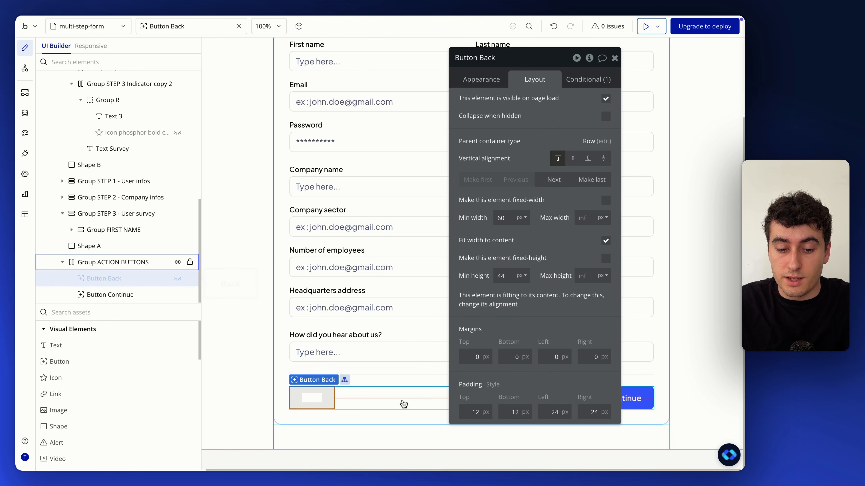
pyautogui.click(329, 404)
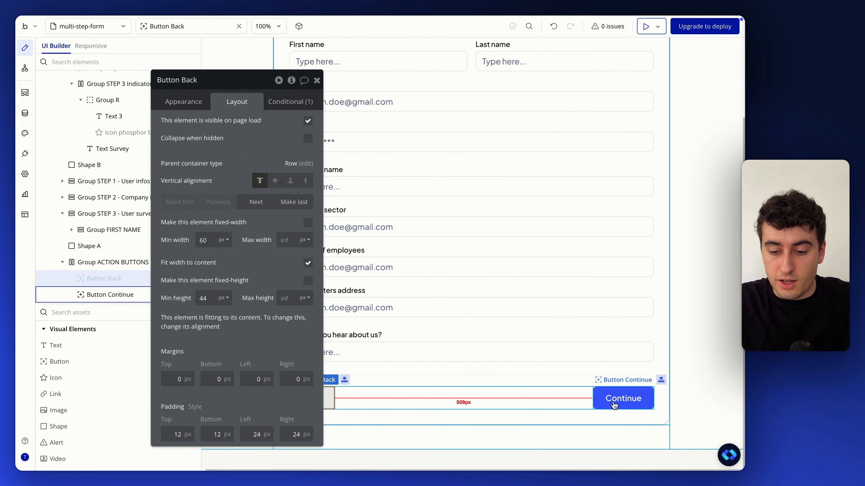
pyautogui.moveTo(254, 150); pyautogui.dragTo(178, 168)
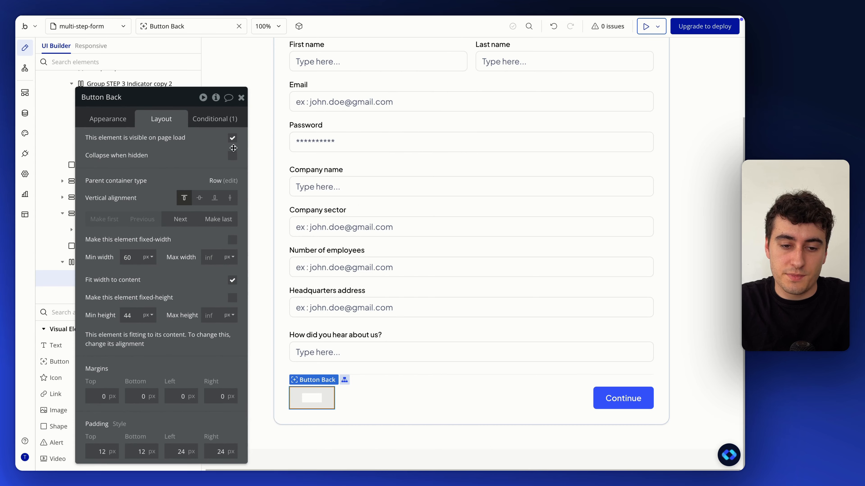
# Open the Continue button's click workflow and review its Set state action on Group FORM Container.
pyautogui.click(620, 399)
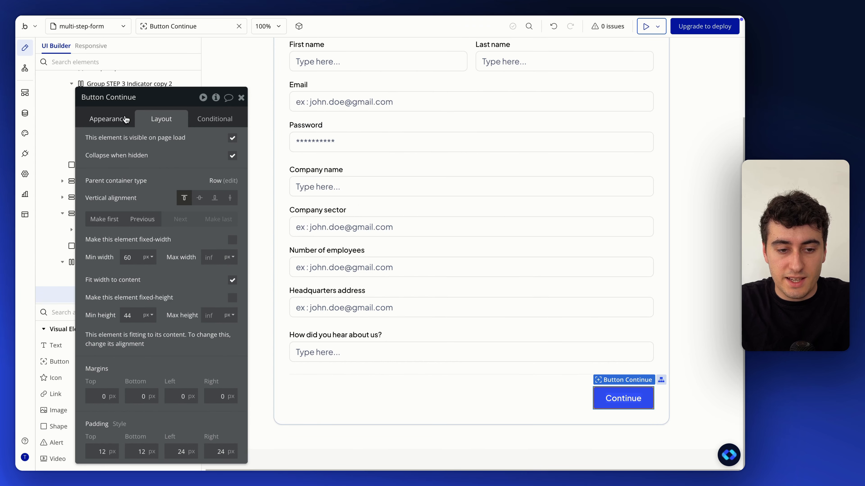
pyautogui.click(107, 116)
pyautogui.moveTo(126, 157); pyautogui.dragTo(133, 97)
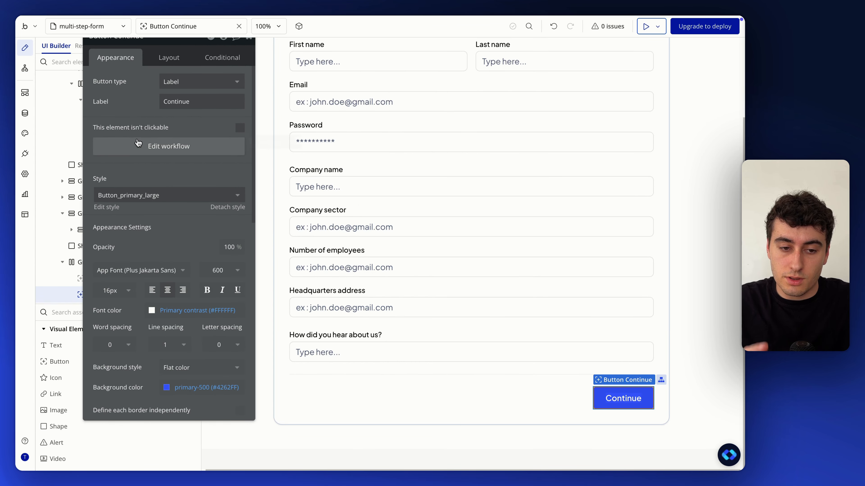
pyautogui.scroll(2, 310, 232)
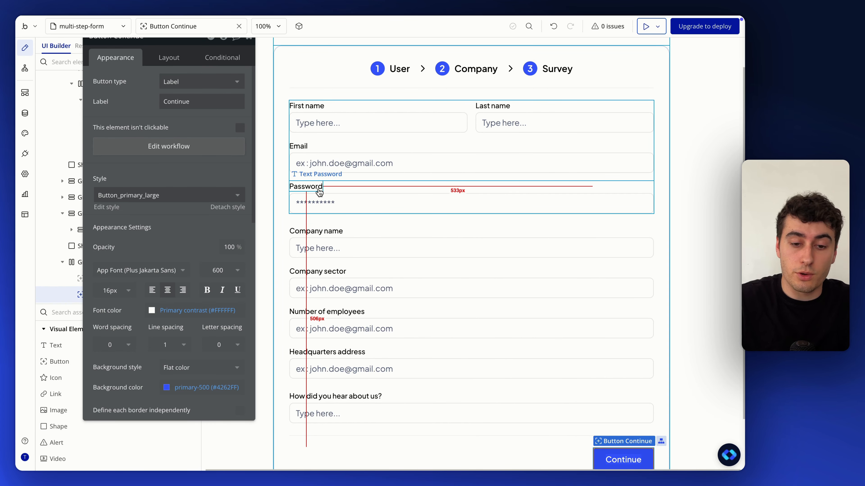
pyautogui.scroll(-2, 319, 192)
pyautogui.click(187, 148)
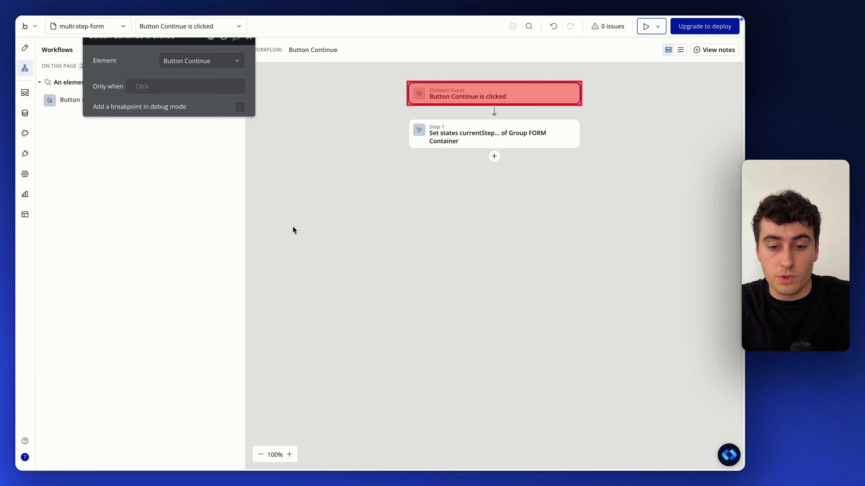
pyautogui.click(495, 143)
pyautogui.moveTo(144, 92); pyautogui.dragTo(208, 191)
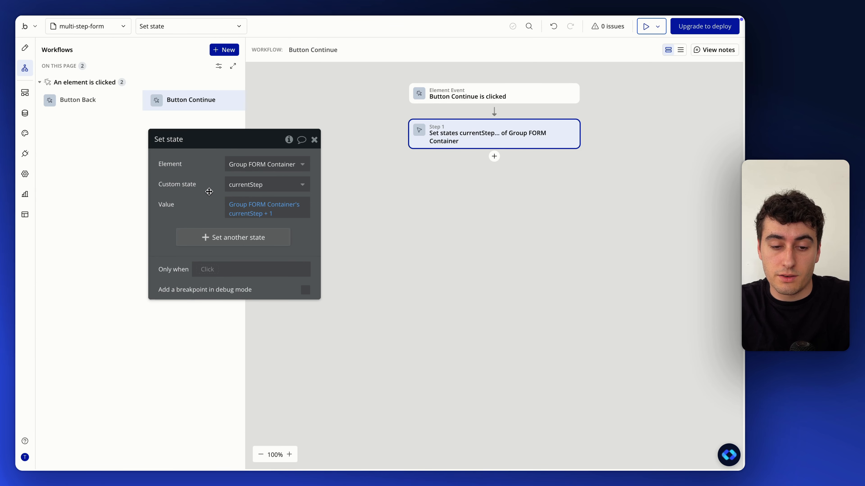
# Restrict the Continue button's click event to run only when Group FORM Container's currentStep is not 3.
pyautogui.click(489, 96)
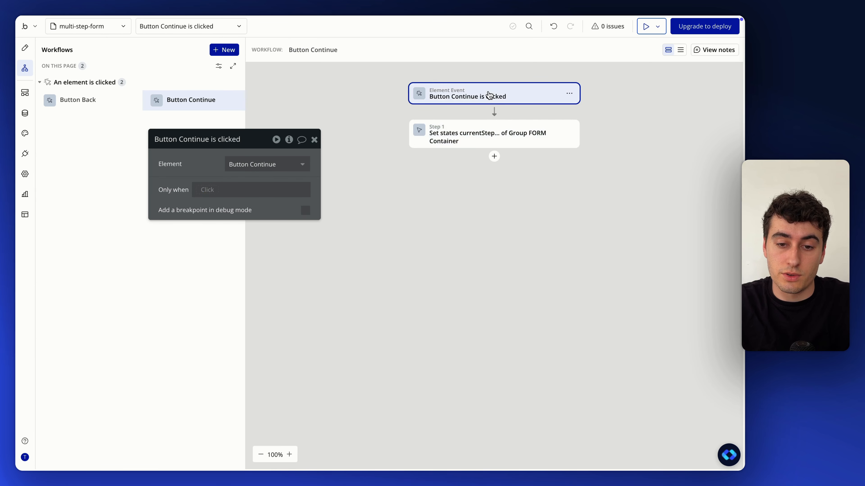
pyautogui.click(218, 190)
pyautogui.write('cur')
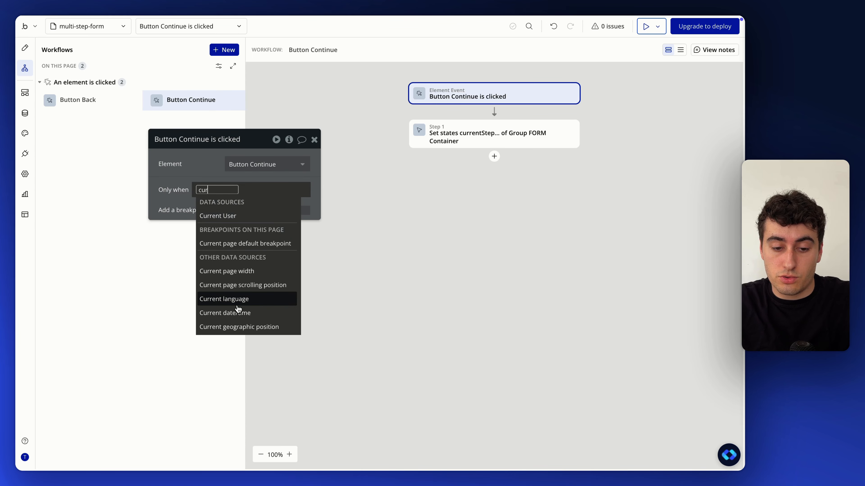
pyautogui.press('BackSpace')
pyautogui.press('BackSpace')
pyautogui.press('BackSpace')
pyautogui.write('form')
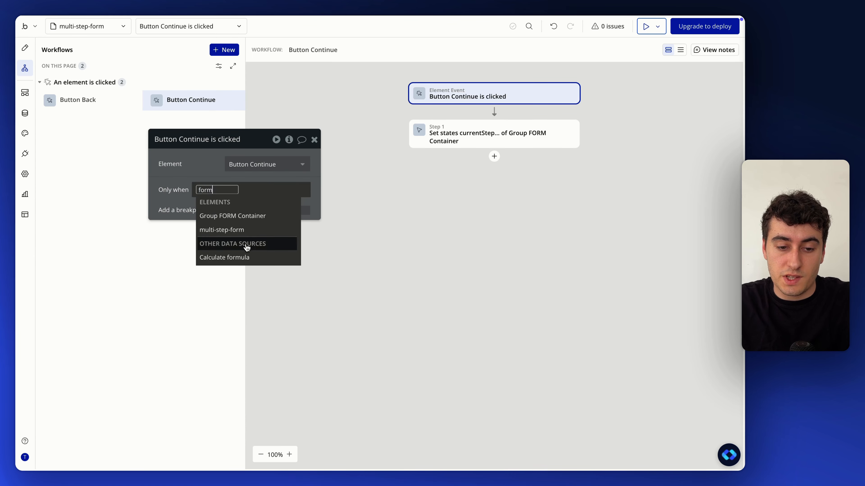
pyautogui.click(251, 219)
pyautogui.write('cur')
pyautogui.click(283, 220)
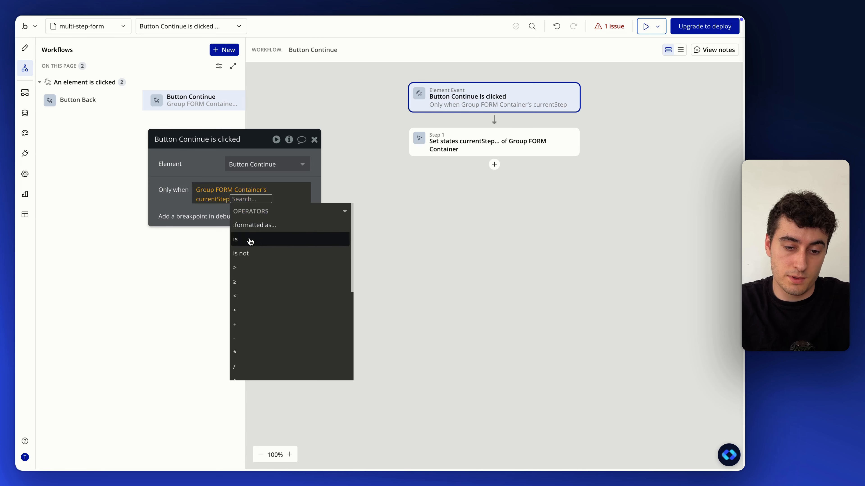
pyautogui.click(280, 253)
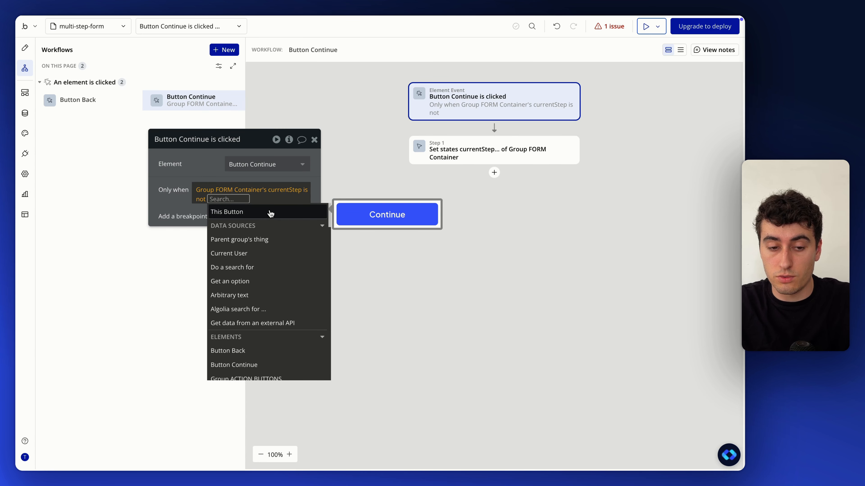
pyautogui.write('3')
pyautogui.press('Return')
pyautogui.click(200, 168)
pyautogui.moveTo(161, 168); pyautogui.dragTo(242, 172)
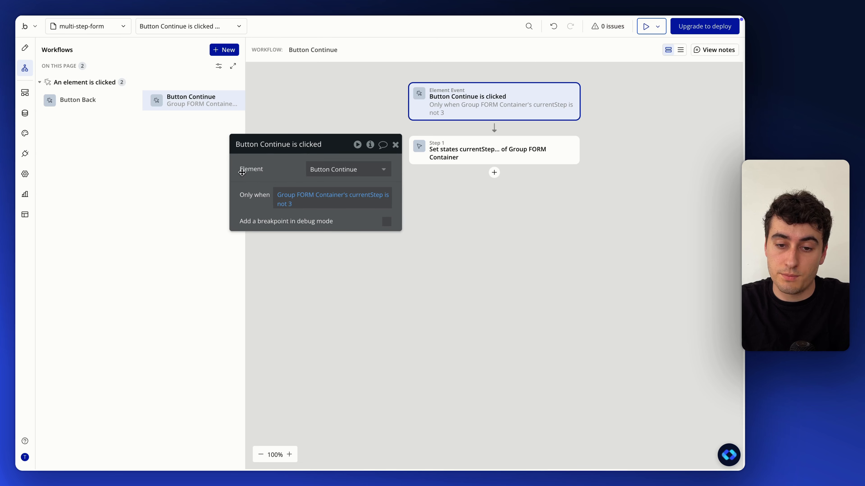
# Copy the Button Continue workflow and paste it as a second Continue click workflow.
pyautogui.rightClick(196, 106)
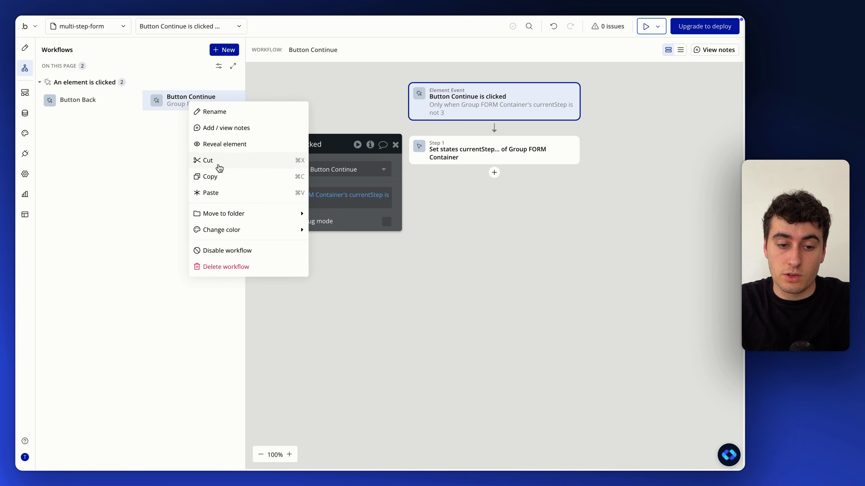
pyautogui.click(218, 175)
pyautogui.click(225, 50)
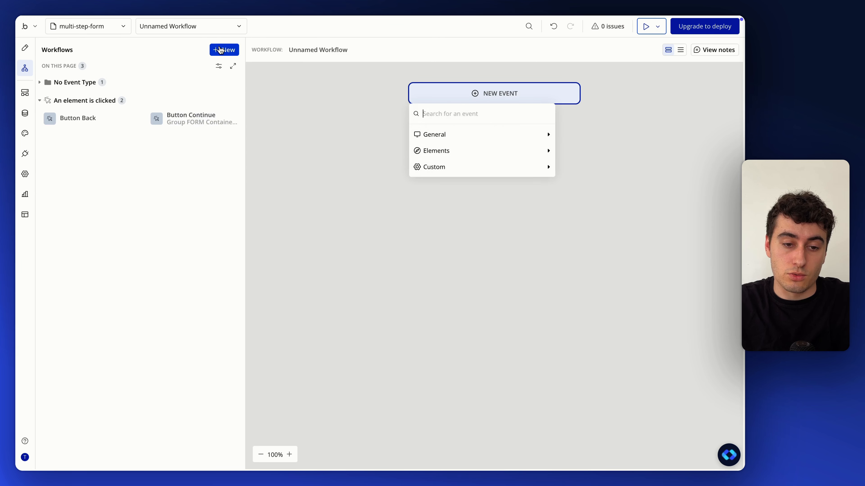
pyautogui.click(184, 119)
pyautogui.rightClick(184, 119)
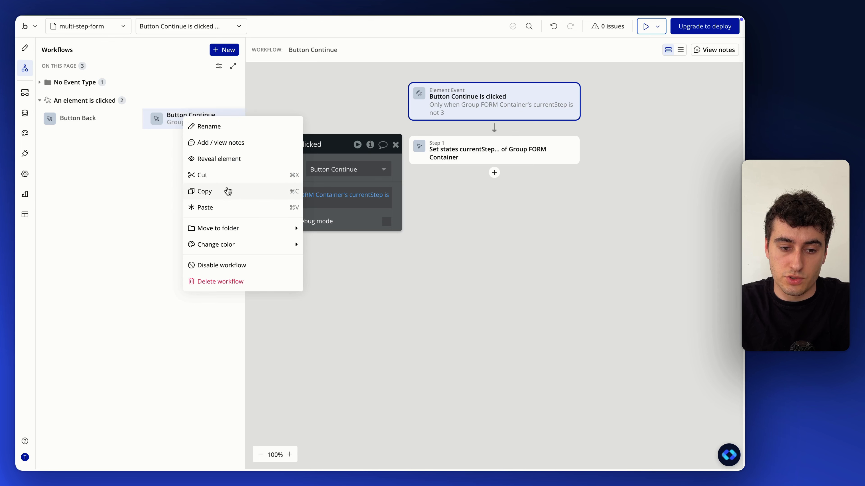
pyautogui.click(224, 212)
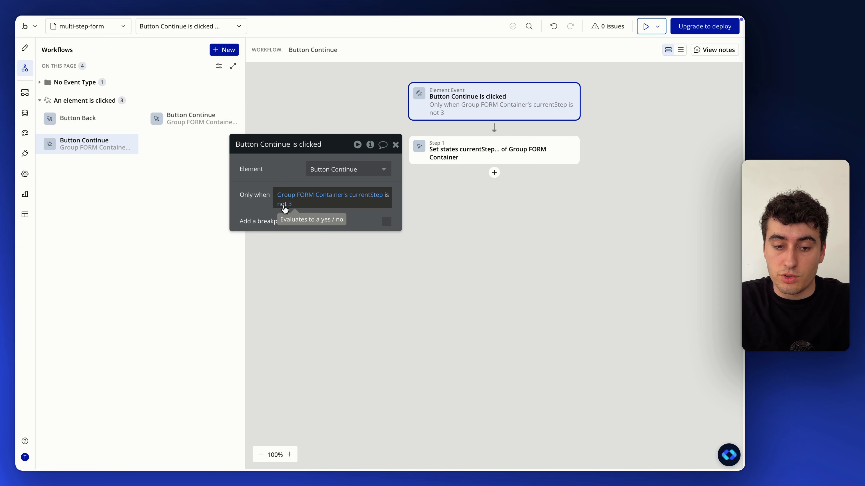
# Change the duplicated workflow's condition to Group FORM Container's currentStep is 3.
pyautogui.click(284, 205)
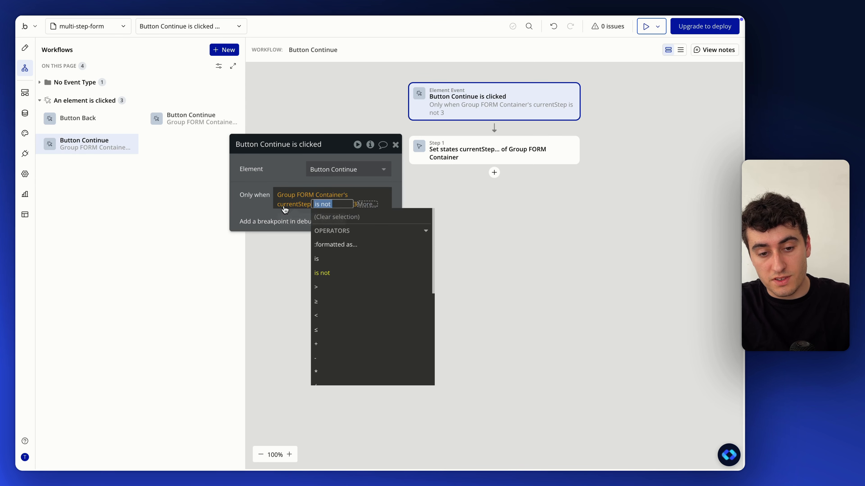
pyautogui.click(340, 251)
pyautogui.click(279, 176)
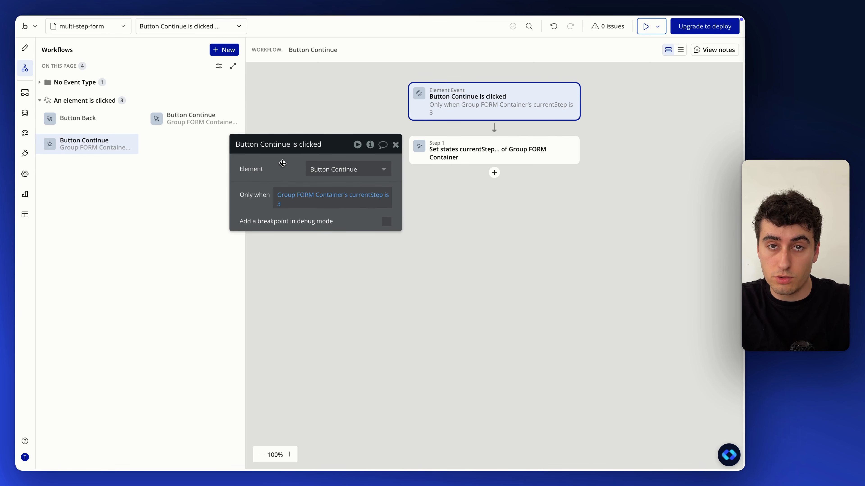
# Replace the duplicated workflow's Set state action with a Go to page action whose destination is dashboard.
pyautogui.click(527, 160)
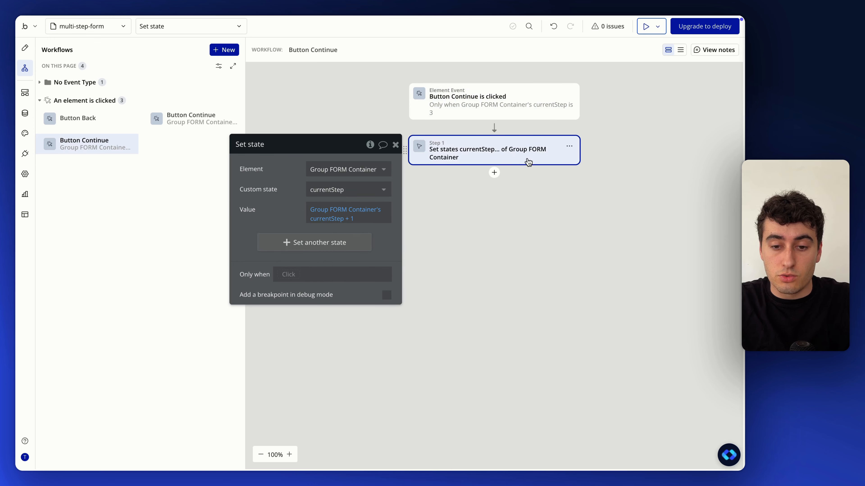
pyautogui.click(570, 147)
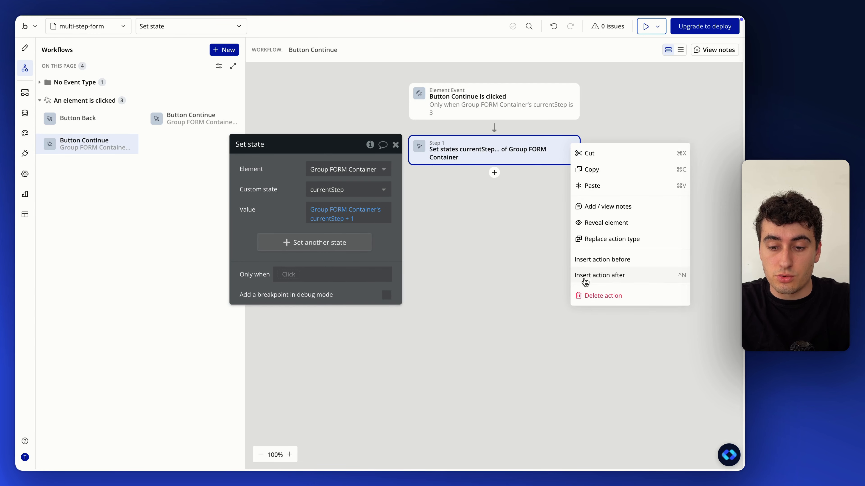
pyautogui.click(586, 299)
pyautogui.click(494, 129)
pyautogui.write('go')
pyautogui.click(527, 154)
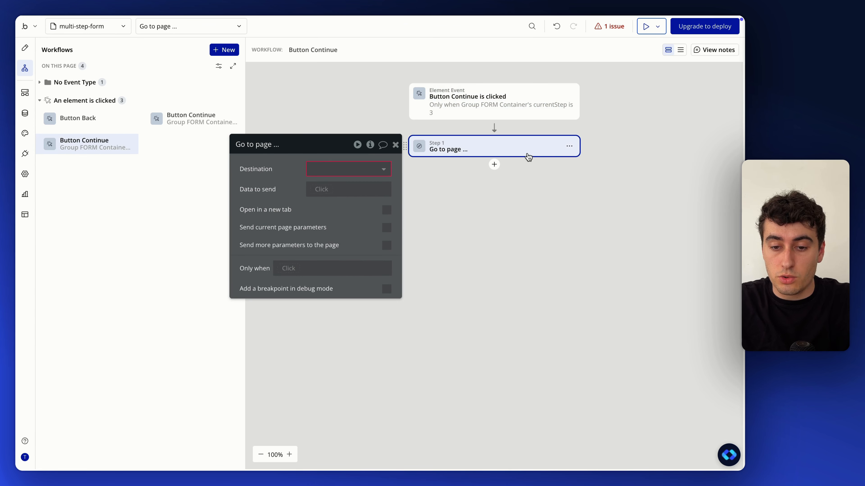
pyautogui.click(320, 169)
pyautogui.click(324, 200)
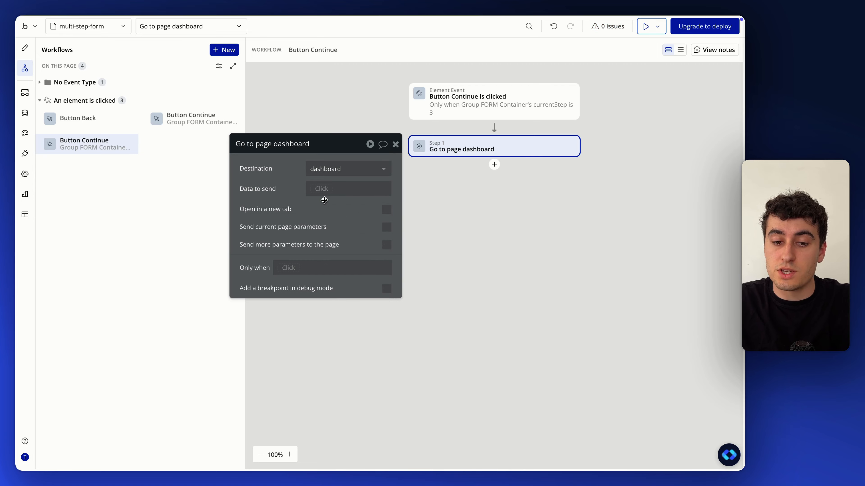
# Return to the page design and launch a preview of the multi-step form.
pyautogui.click(25, 47)
pyautogui.scroll(3, 631, 239)
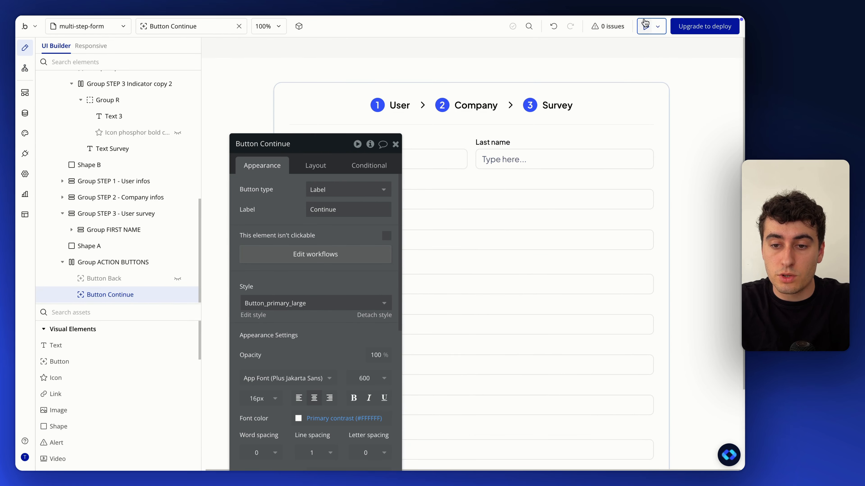
pyautogui.click(640, 27)
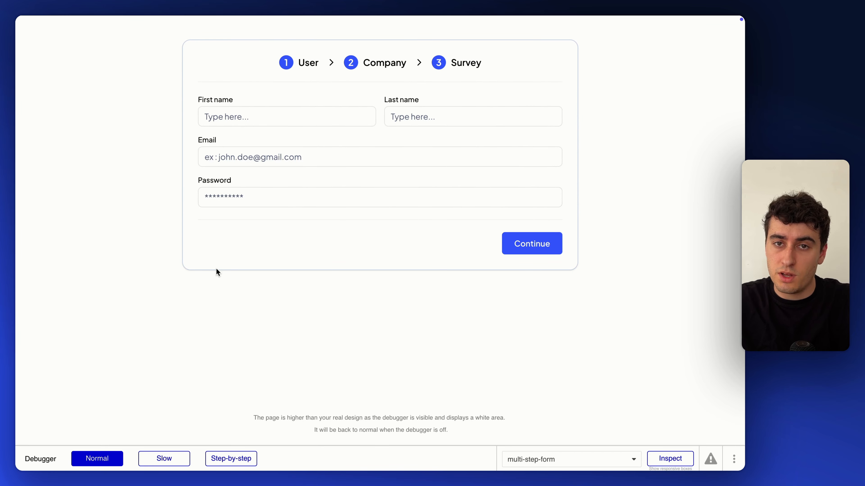
# Test the Continue and Back buttons in the preview, advancing through the Company and Survey steps and past the last one.
pyautogui.click(531, 245)
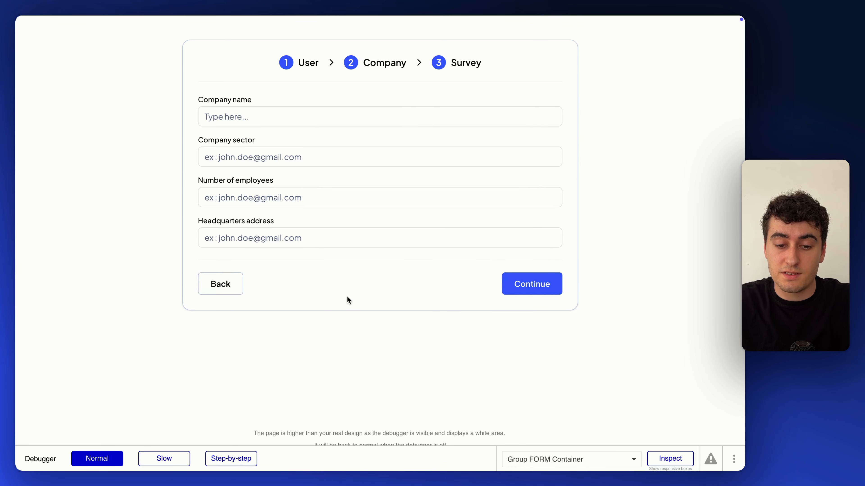
pyautogui.click(204, 281)
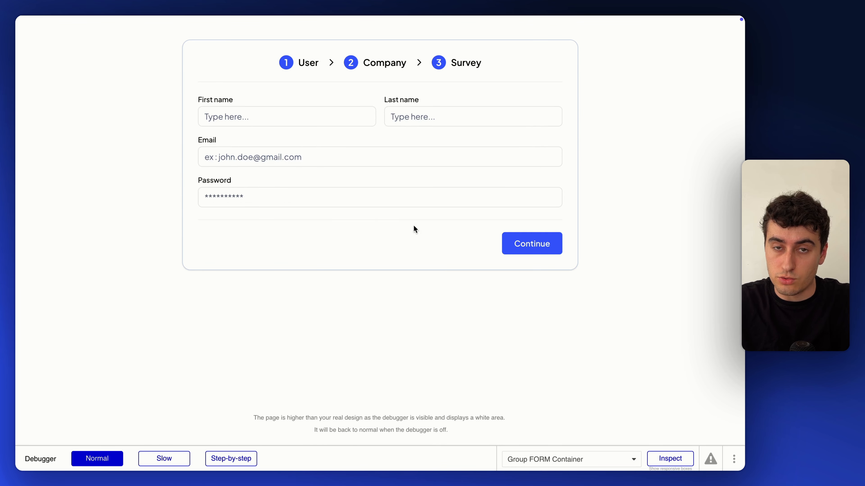
pyautogui.click(526, 250)
pyautogui.click(546, 287)
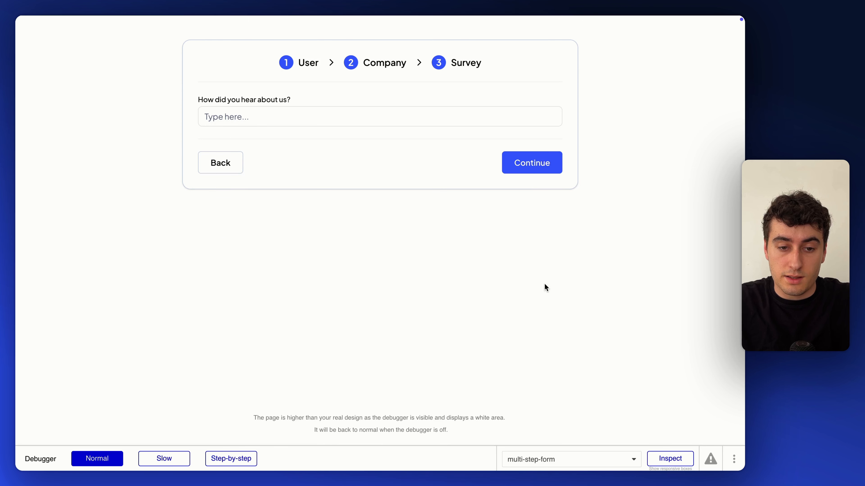
pyautogui.click(375, 118)
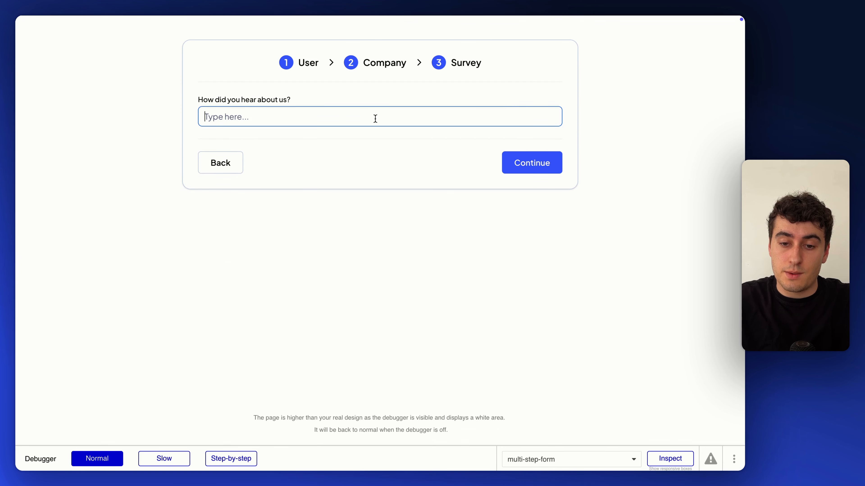
pyautogui.click(547, 170)
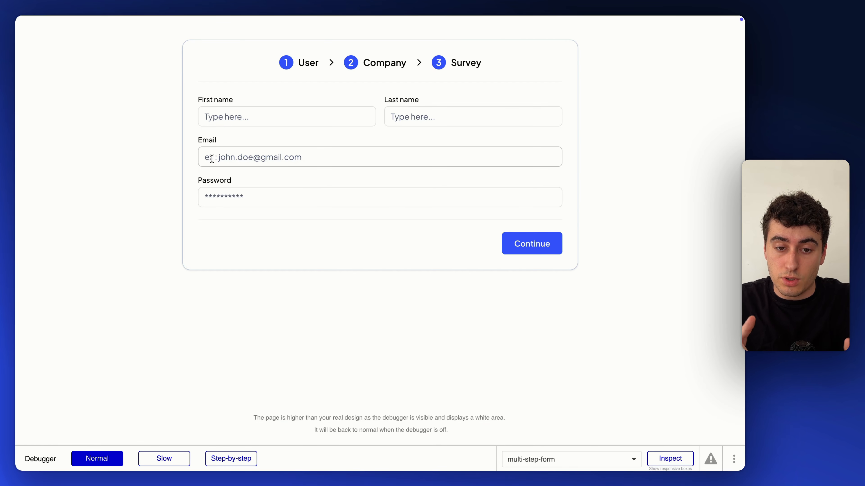
# Inspect the User step indicator in the preview, and switch to Figma to examine the reference design's step indicators.
pyautogui.doubleClick(303, 64)
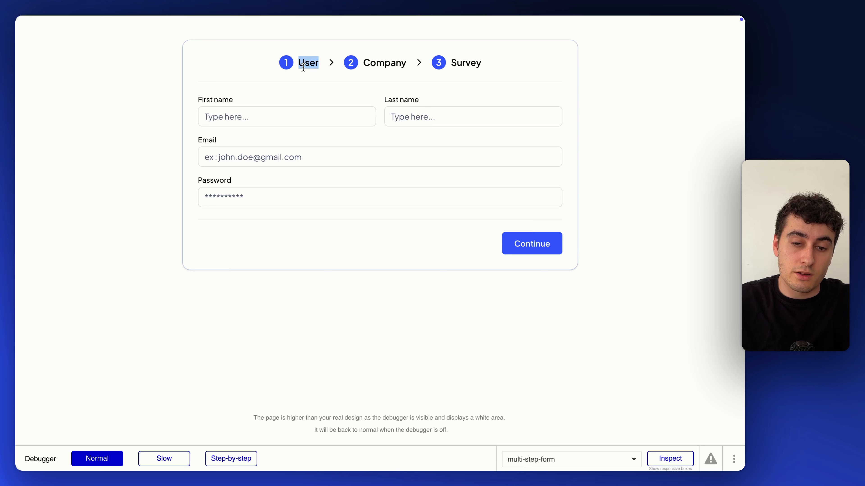
pyautogui.click(303, 67)
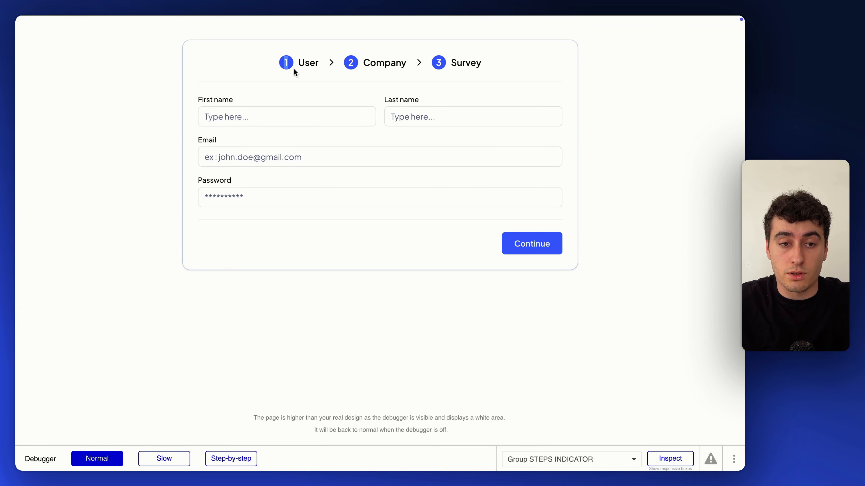
pyautogui.hotkey('ctrl', 'Up')
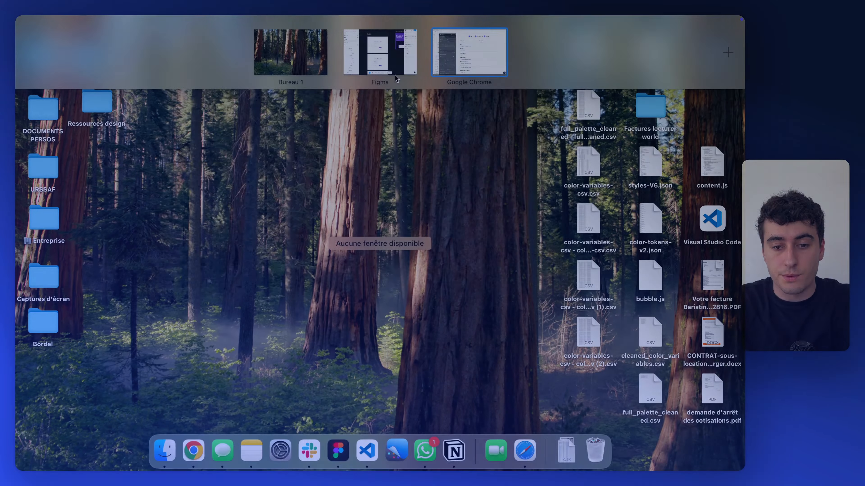
pyautogui.click(392, 65)
pyautogui.scroll(5, 363, 166)
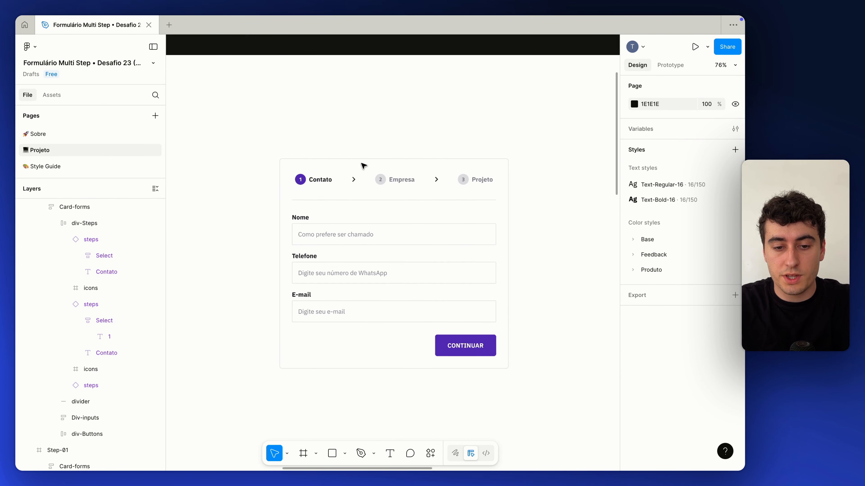
# Examine the Contato indicator's selected state in the Step-01 frame, including its component variant and auto layout.
pyautogui.scroll(-3, 364, 170)
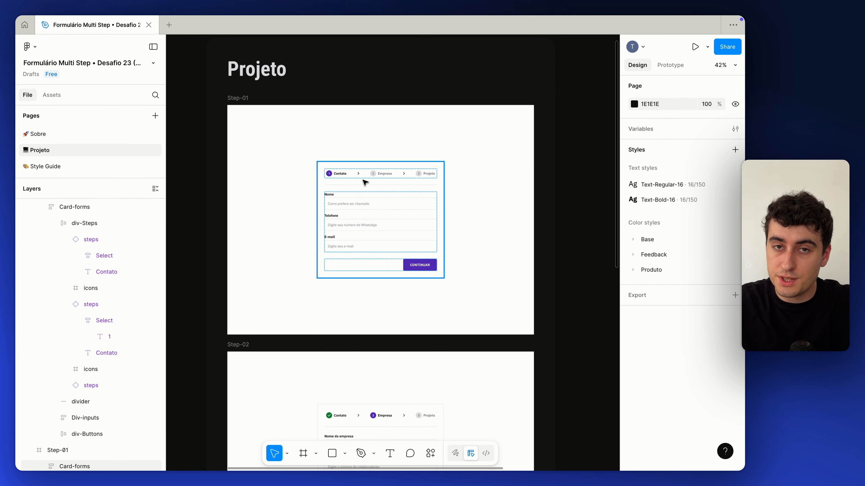
pyautogui.scroll(-1, 362, 184)
pyautogui.scroll(5, 361, 183)
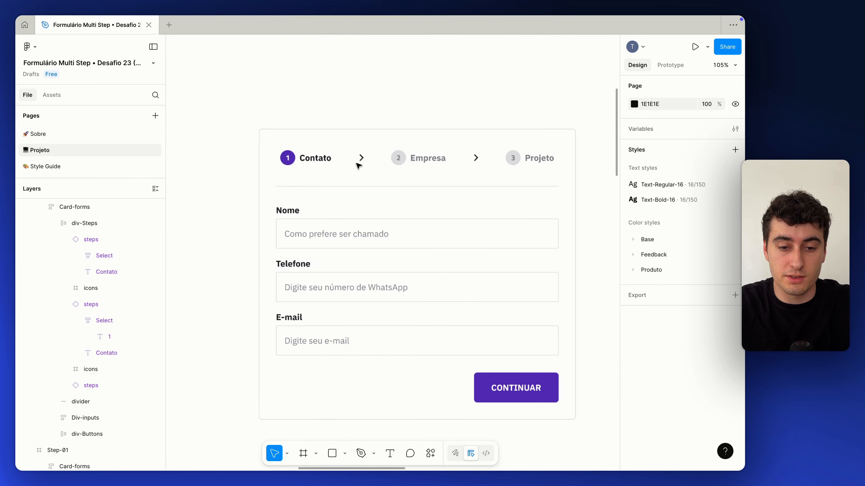
pyautogui.click(290, 158)
pyautogui.doubleClick(290, 158)
pyautogui.scroll(2, 296, 163)
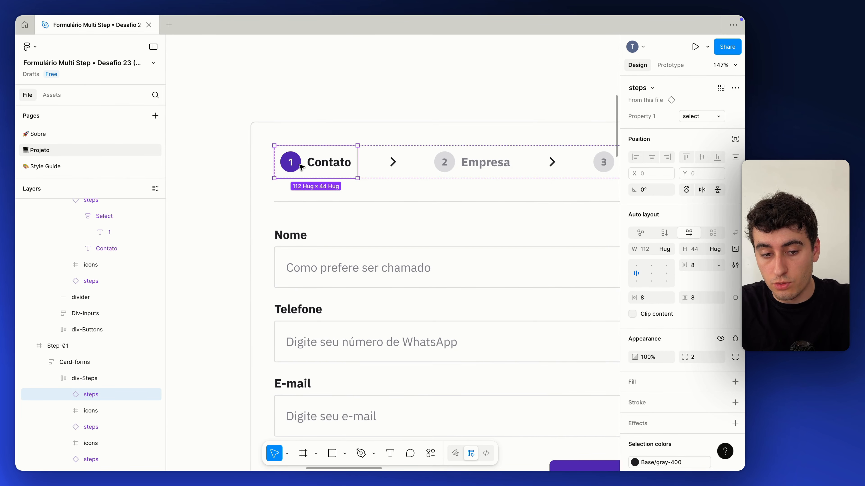
pyautogui.scroll(2, 300, 167)
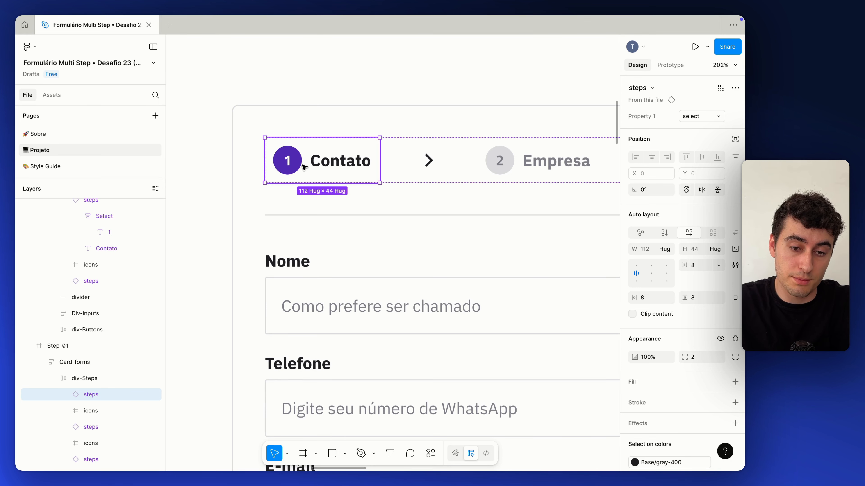
pyautogui.scroll(-4, 300, 162)
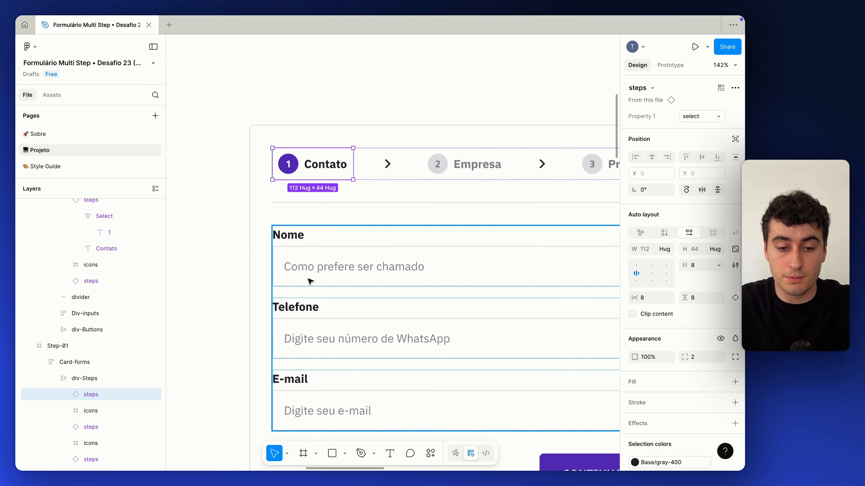
pyautogui.scroll(2, 306, 170)
pyautogui.scroll(2, 304, 163)
pyautogui.scroll(-2, 300, 169)
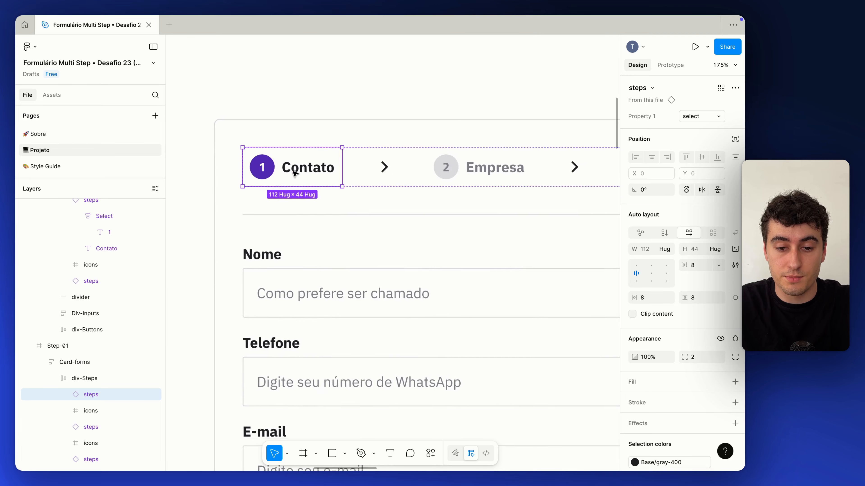
pyautogui.scroll(1, 354, 164)
# Examine the disabled variant of the Empresa indicator in the Step-01 frame.
pyautogui.click(405, 173)
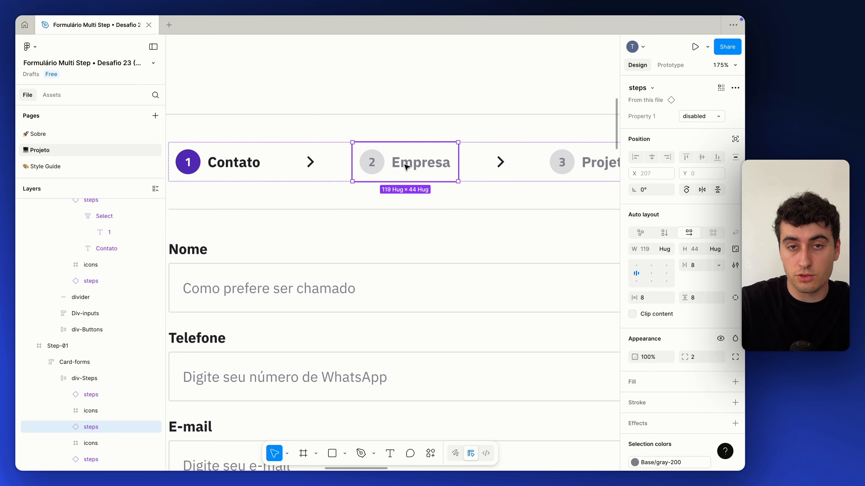
pyautogui.scroll(2, 388, 164)
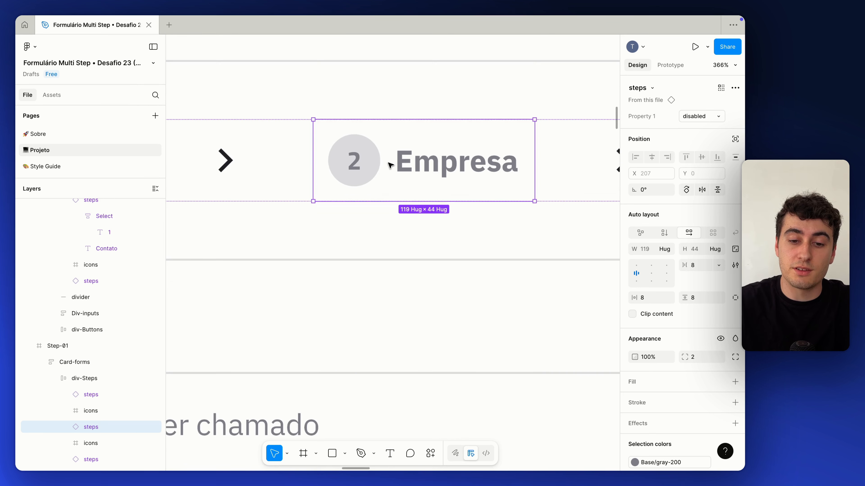
pyautogui.scroll(-5, 398, 167)
pyautogui.scroll(4, 398, 167)
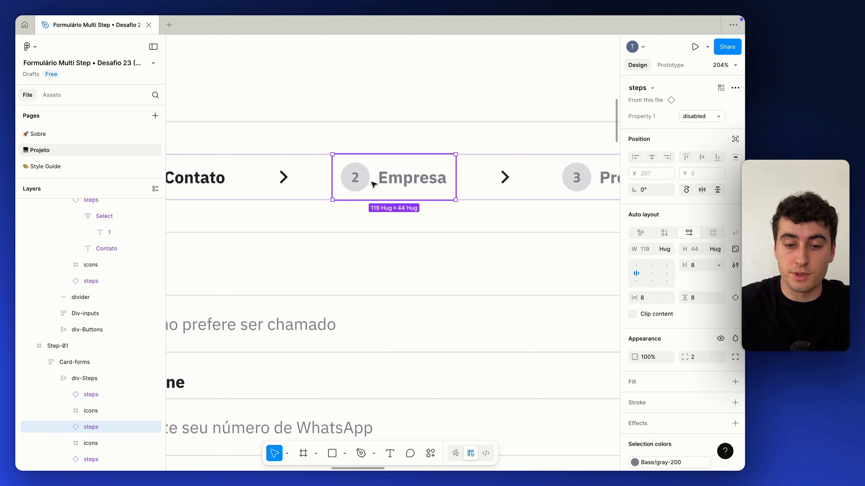
pyautogui.scroll(-5, 399, 177)
pyautogui.scroll(-5, 400, 180)
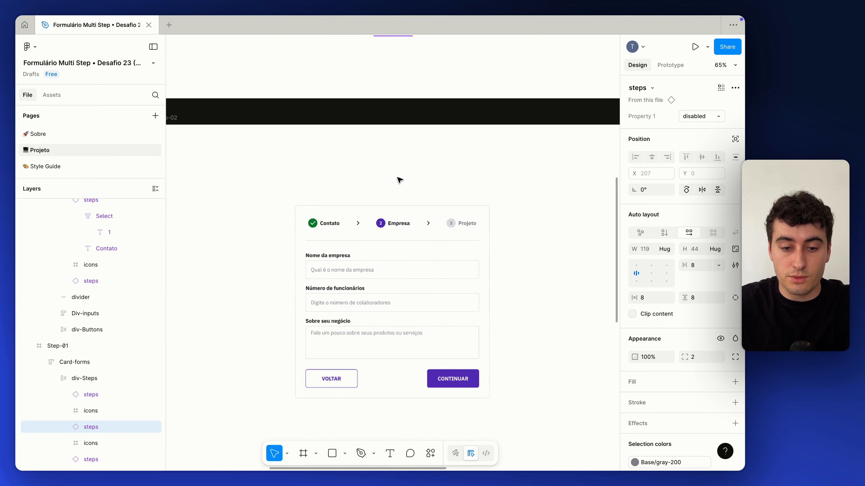
# Inspect the completed Contato indicator in the Step-02 frame and the row of steps around it.
pyautogui.scroll(4, 320, 252)
pyautogui.scroll(4, 319, 197)
pyautogui.click(329, 209)
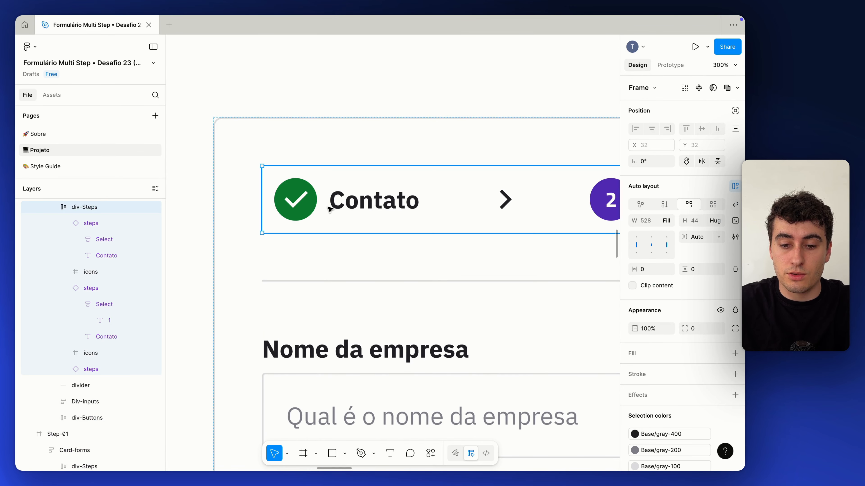
pyautogui.click(326, 209)
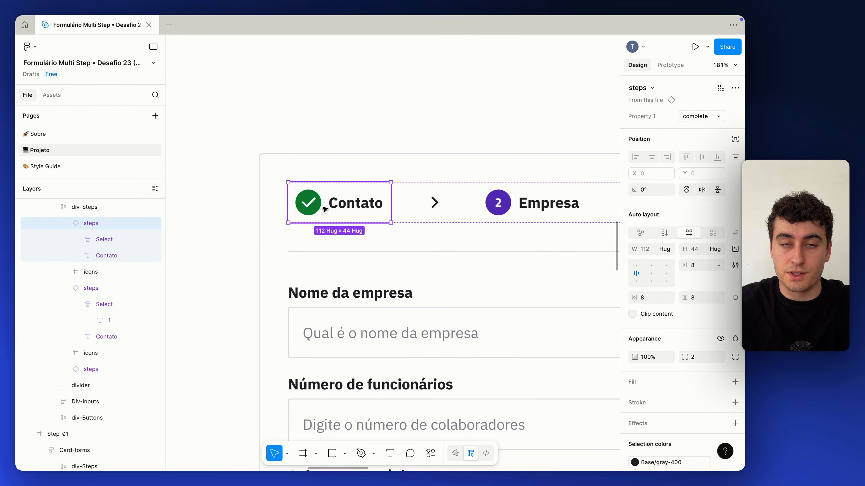
pyautogui.scroll(-3, 325, 209)
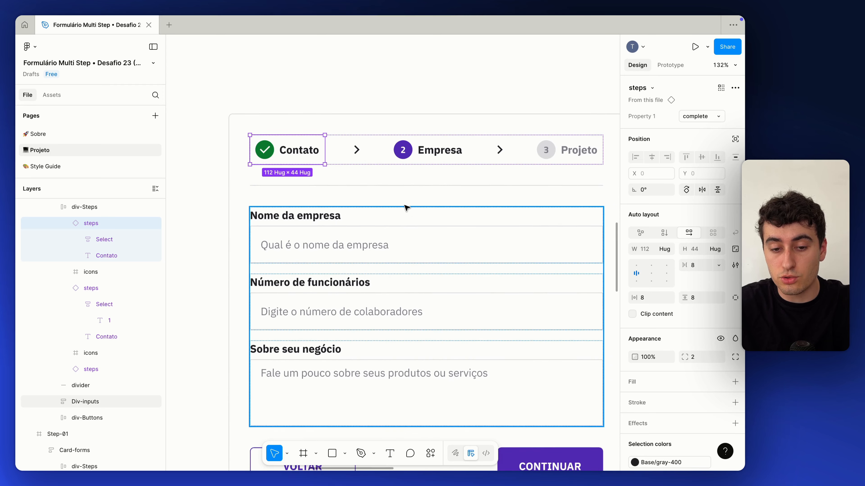
pyautogui.click(241, 128)
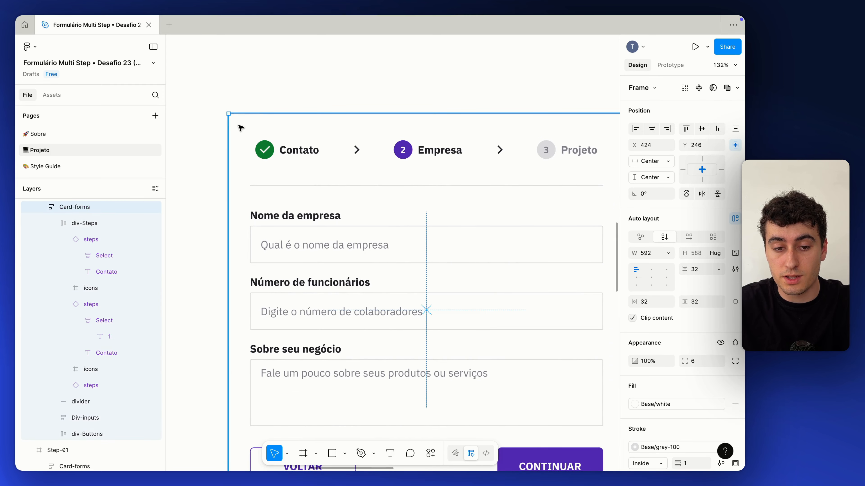
pyautogui.click(277, 152)
pyautogui.scroll(2, 278, 152)
pyautogui.scroll(-6, 278, 152)
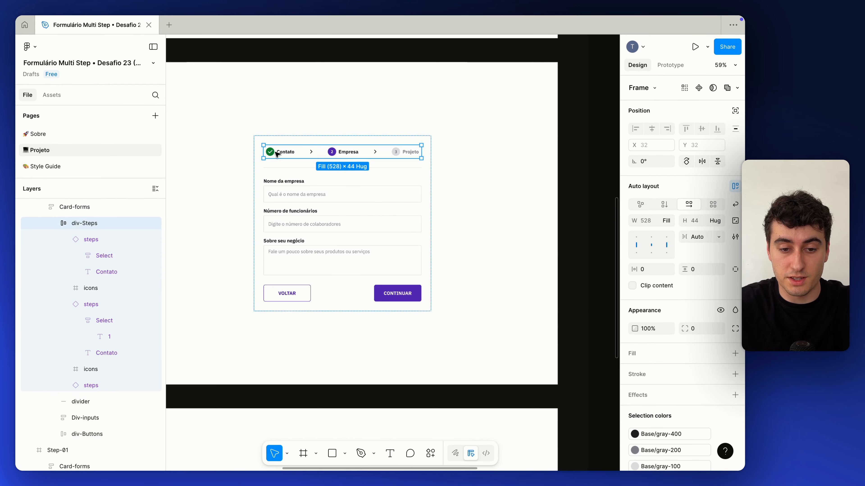
# Return to the Step-01 frame and compare its Empresa and Contato indicators.
pyautogui.scroll(10, 277, 154)
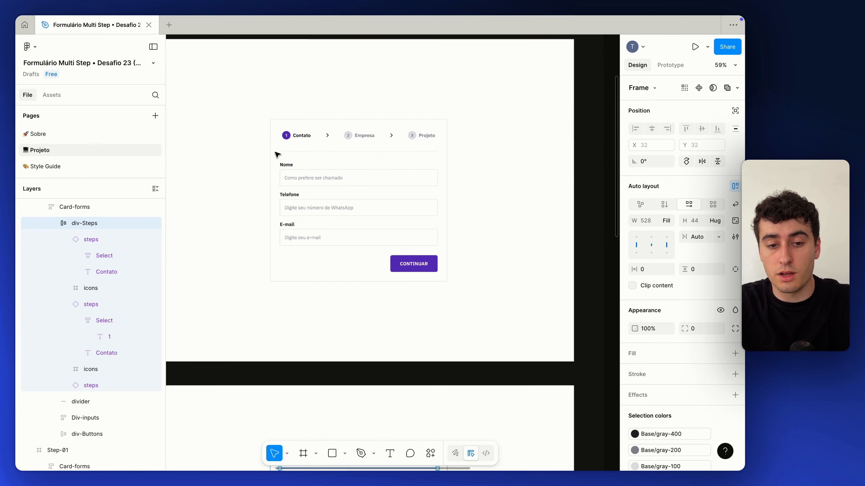
pyautogui.scroll(5, 358, 136)
pyautogui.click(345, 146)
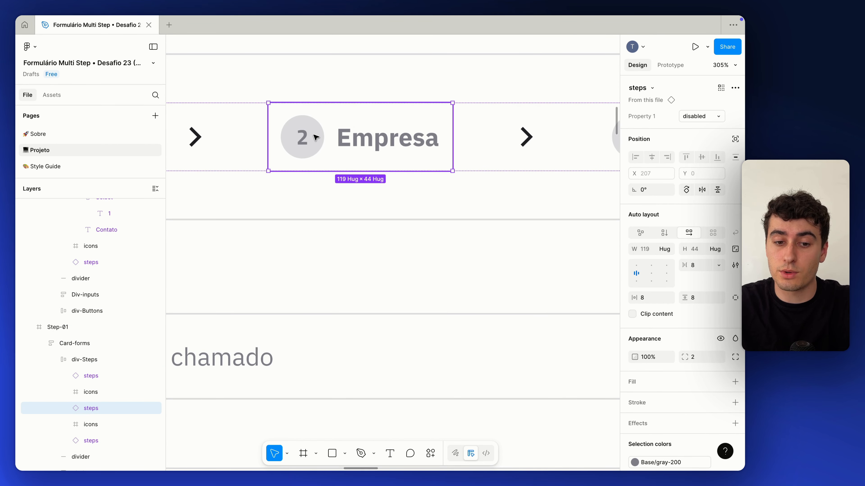
pyautogui.scroll(-4, 316, 137)
pyautogui.hscroll(-5, 307, 143)
pyautogui.click(294, 152)
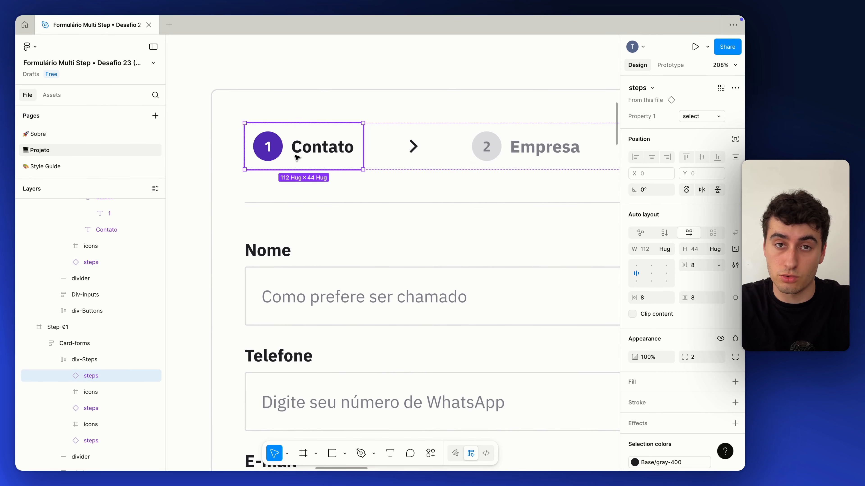
pyautogui.scroll(-3, 295, 152)
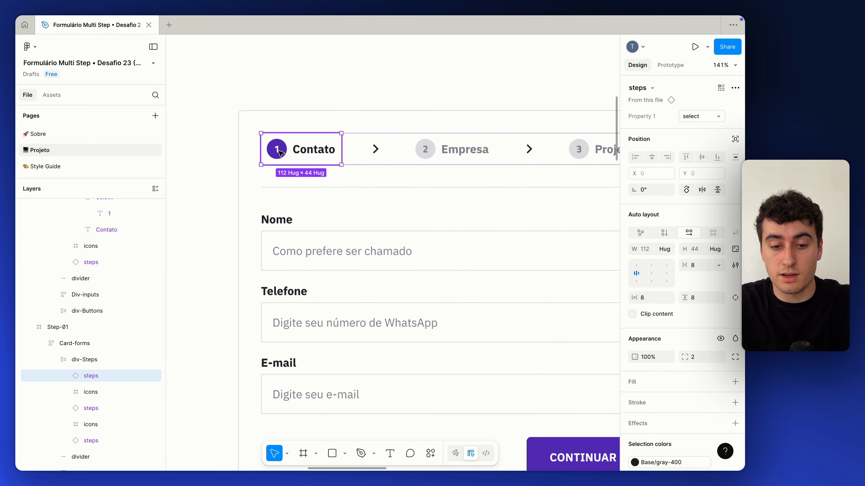
# Check the Contato indicator's component variant in the Step-02 frame once more.
pyautogui.scroll(-10, 295, 152)
pyautogui.scroll(-4, 301, 226)
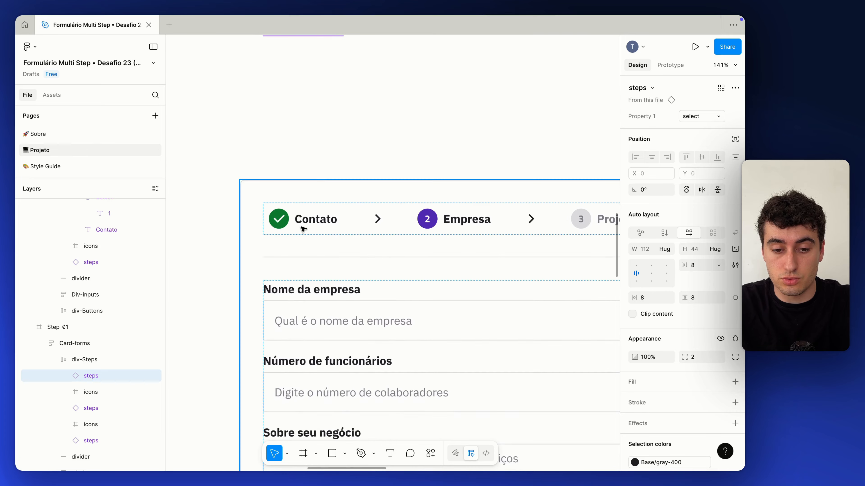
pyautogui.click(301, 226)
pyautogui.doubleClick(301, 225)
pyautogui.scroll(-4, 303, 222)
pyautogui.scroll(8, 303, 224)
# Inspect the typography and fill colors of the Empresa label and its number circle in the Step-01 frame.
pyautogui.scroll(6, 347, 118)
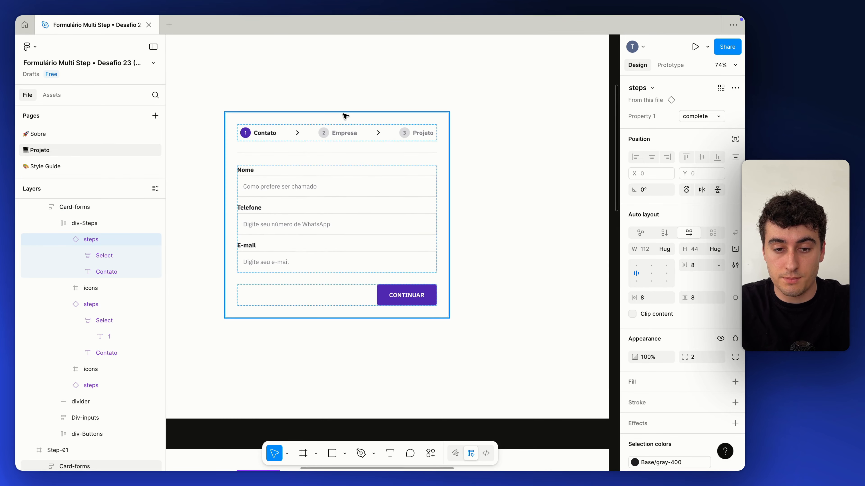
pyautogui.click(357, 170)
pyautogui.doubleClick(356, 174)
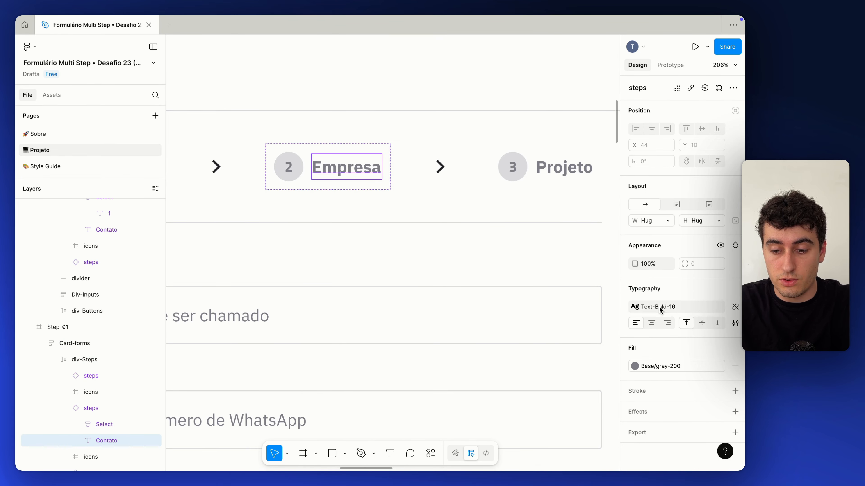
pyautogui.click(298, 175)
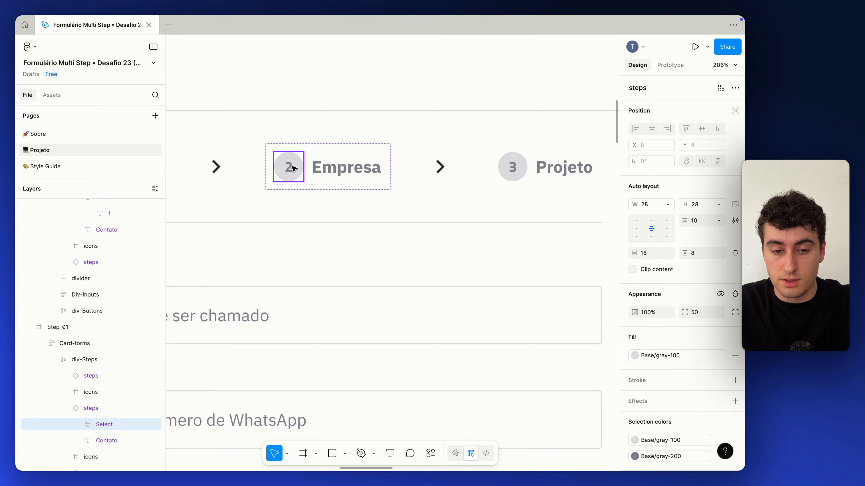
# Switch to the Bubble editor and set the font color of the User, Company and Survey labels to secondary-400.
pyautogui.hotkey('ctrl', 'Up')
pyautogui.click(451, 68)
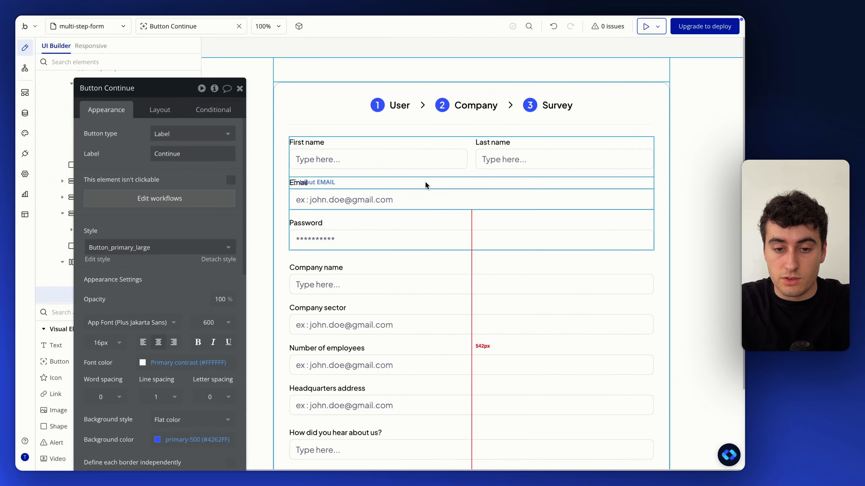
pyautogui.click(400, 106)
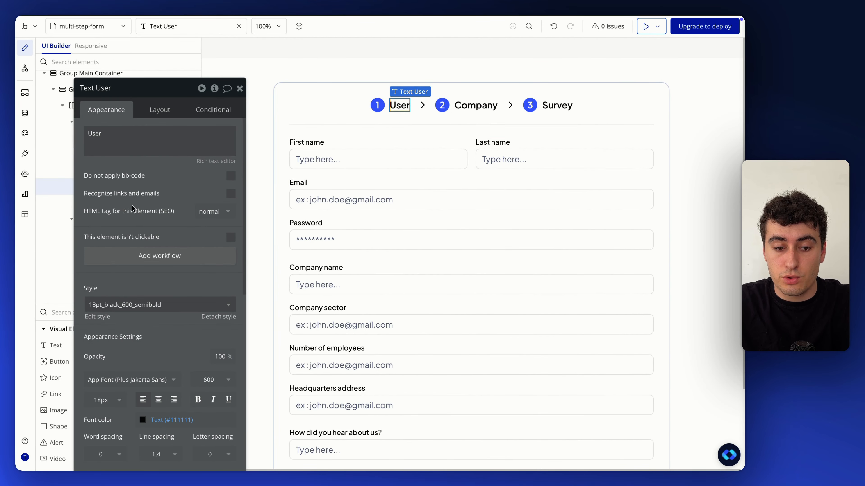
pyautogui.moveTo(136, 88); pyautogui.dragTo(208, 50)
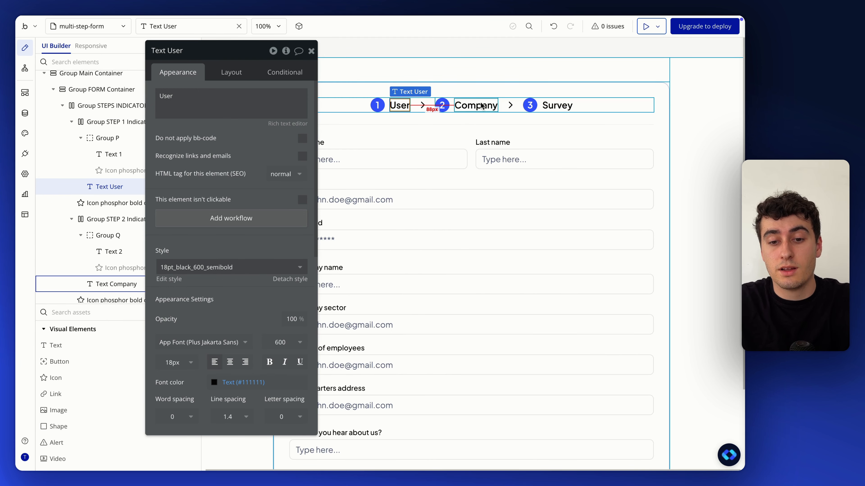
pyautogui.keyDown('shift'); pyautogui.click(469, 109); pyautogui.keyUp('shift')
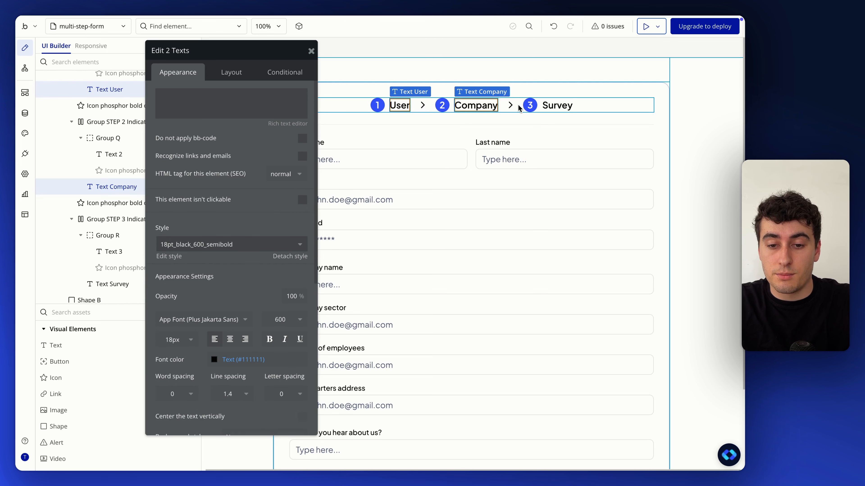
pyautogui.keyDown('shift'); pyautogui.click(563, 109); pyautogui.keyUp('shift')
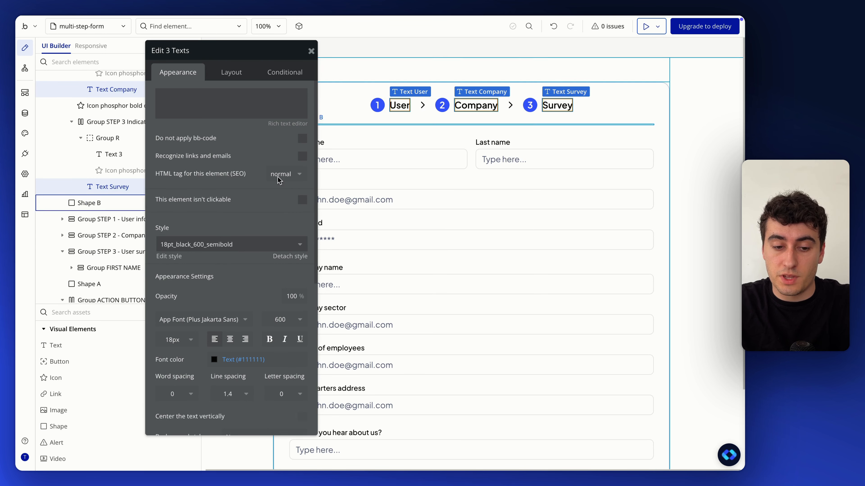
pyautogui.scroll(-3, 225, 238)
pyautogui.click(216, 245)
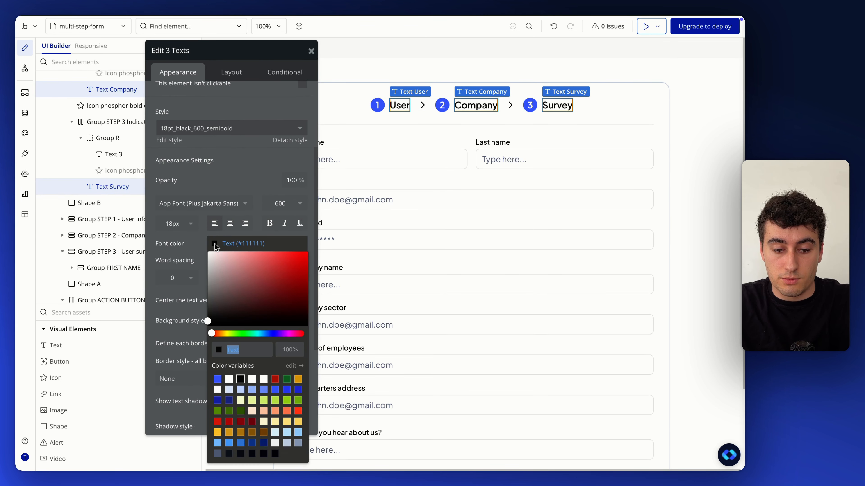
pyautogui.click(217, 453)
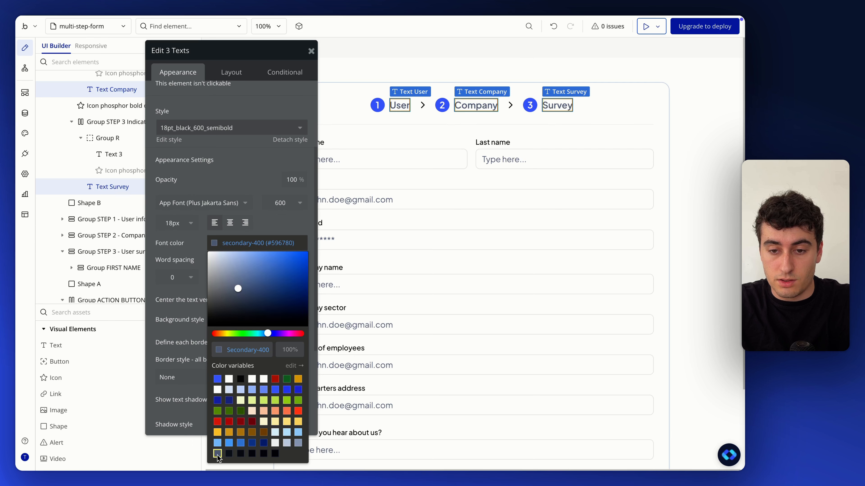
# Set the font color of the numbers 1, 2 and 3 in the step indicators to secondary-400.
pyautogui.click(378, 107)
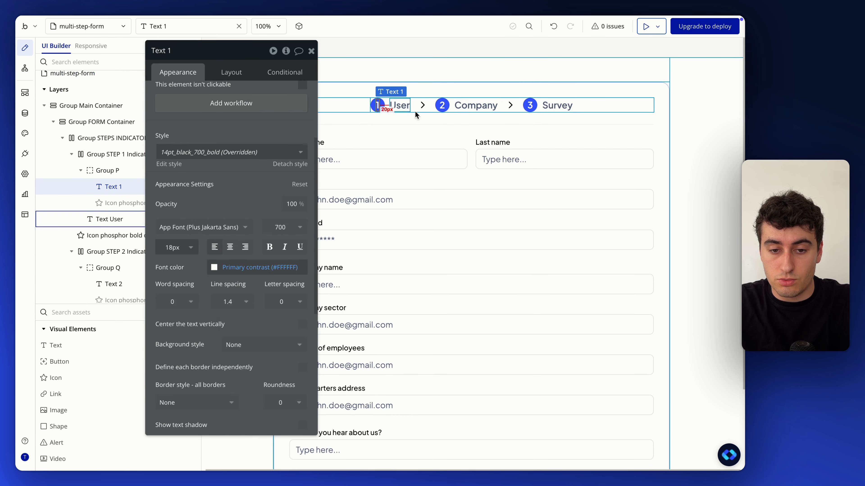
pyautogui.keyDown('shift'); pyautogui.click(442, 106); pyautogui.keyUp('shift')
pyautogui.keyDown('shift'); pyautogui.click(529, 109); pyautogui.keyUp('shift')
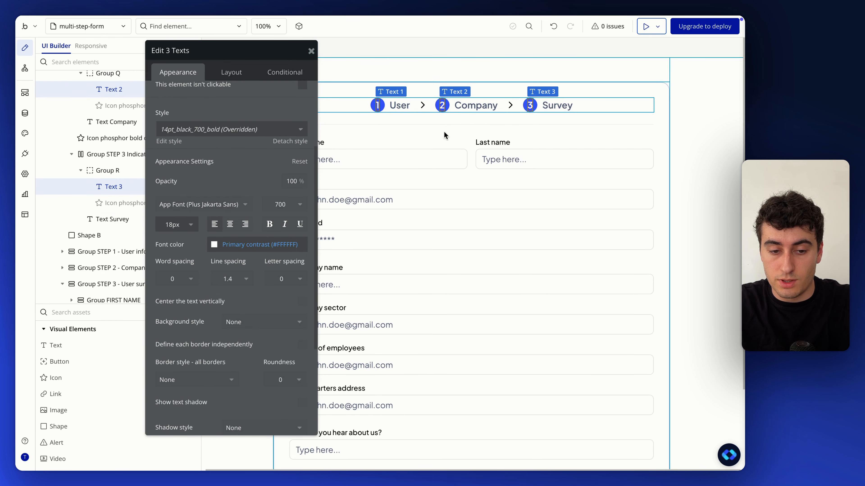
pyautogui.scroll(-1, 232, 221)
pyautogui.click(217, 234)
pyautogui.click(218, 445)
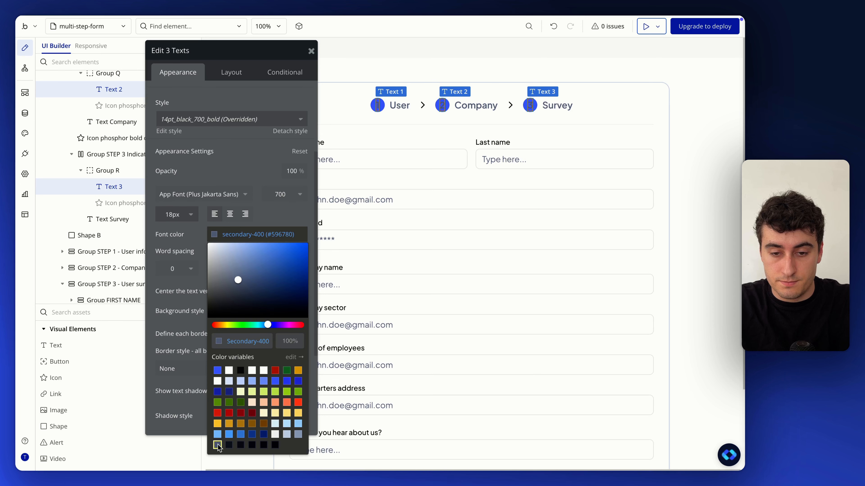
# Set the background color of the three number circles in the step indicators to secondary-100.
pyautogui.click(378, 102)
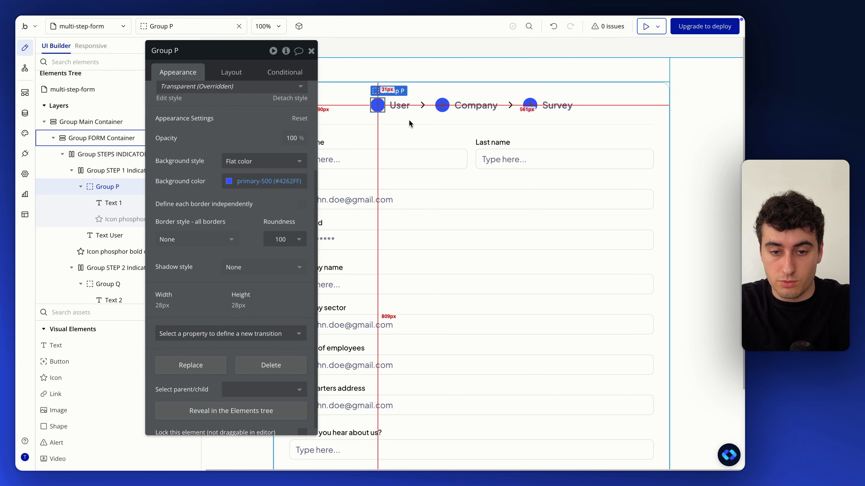
pyautogui.keyDown('shift'); pyautogui.click(447, 106); pyautogui.keyUp('shift')
pyautogui.keyDown('shift'); pyautogui.click(531, 107); pyautogui.keyUp('shift')
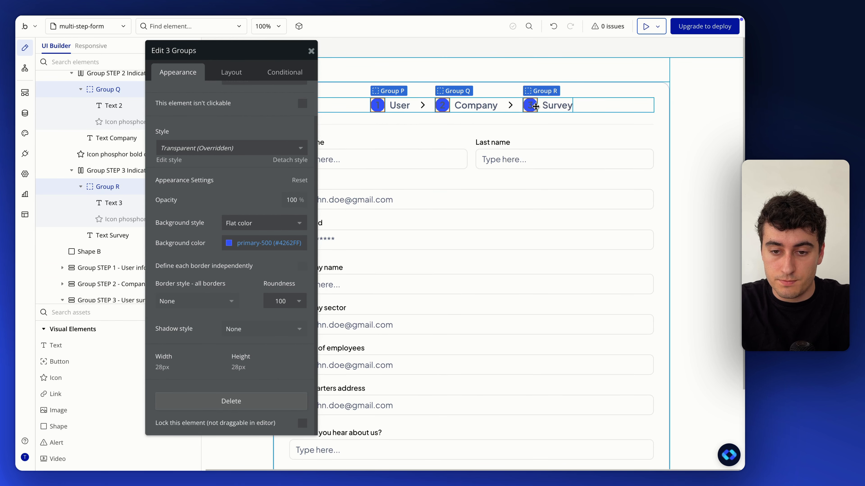
pyautogui.click(234, 244)
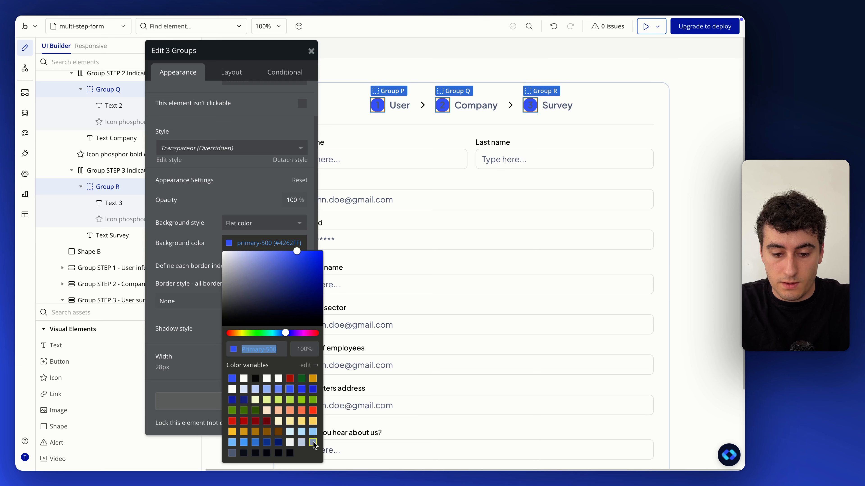
pyautogui.click(302, 443)
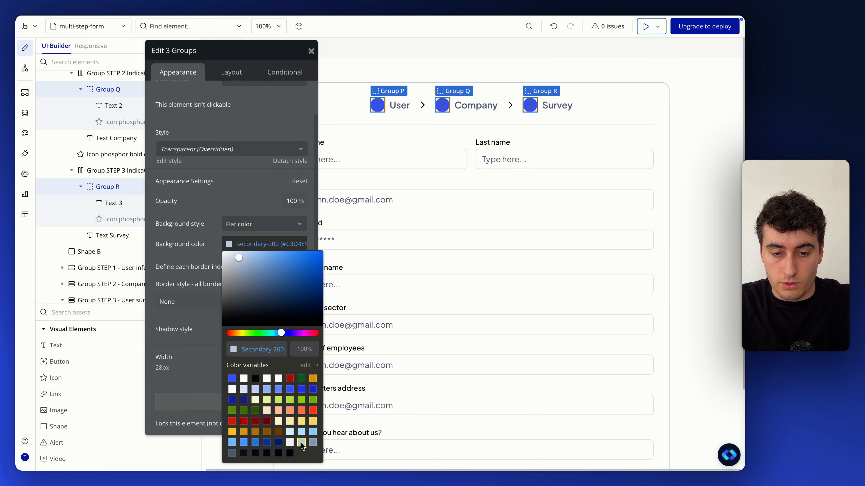
pyautogui.click(290, 443)
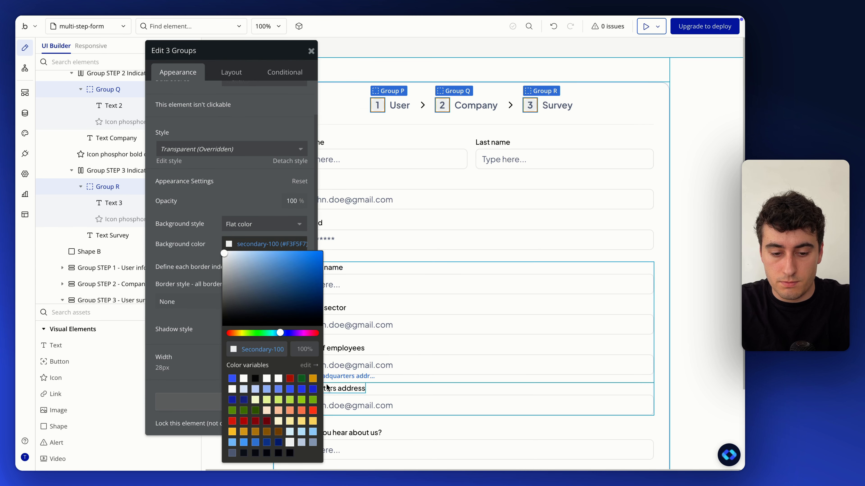
pyautogui.click(302, 443)
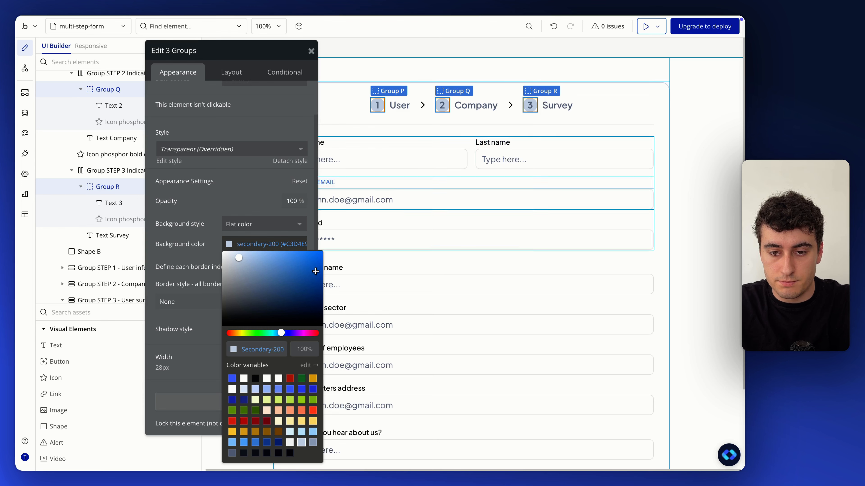
pyautogui.click(290, 442)
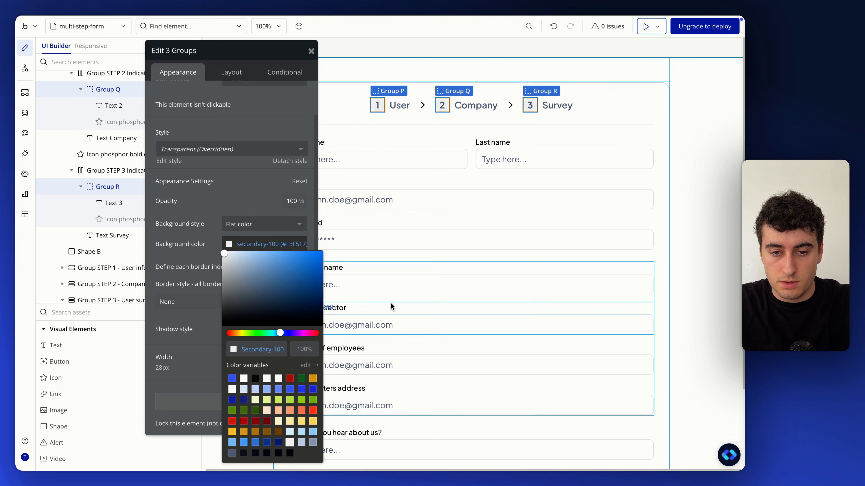
pyautogui.click(690, 137)
# Add a condition to the User label and base its expression on Group FORM Container.
pyautogui.moveTo(226, 157); pyautogui.dragTo(158, 157)
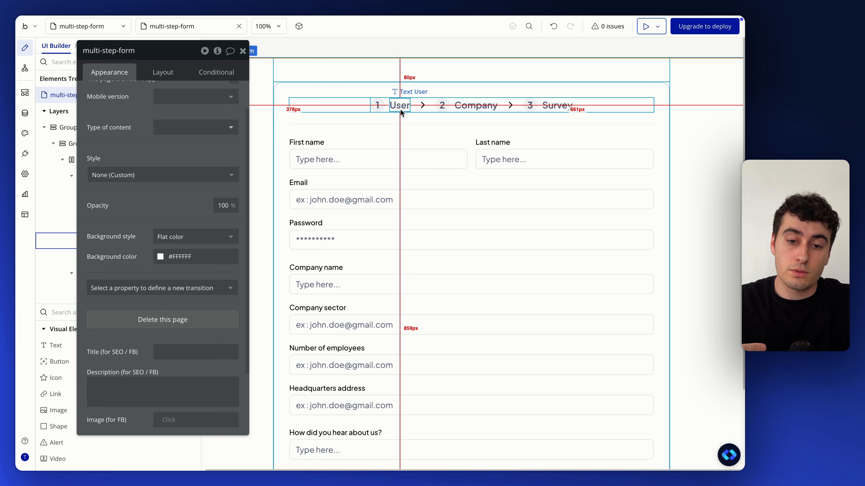
pyautogui.scroll(2, 172, 198)
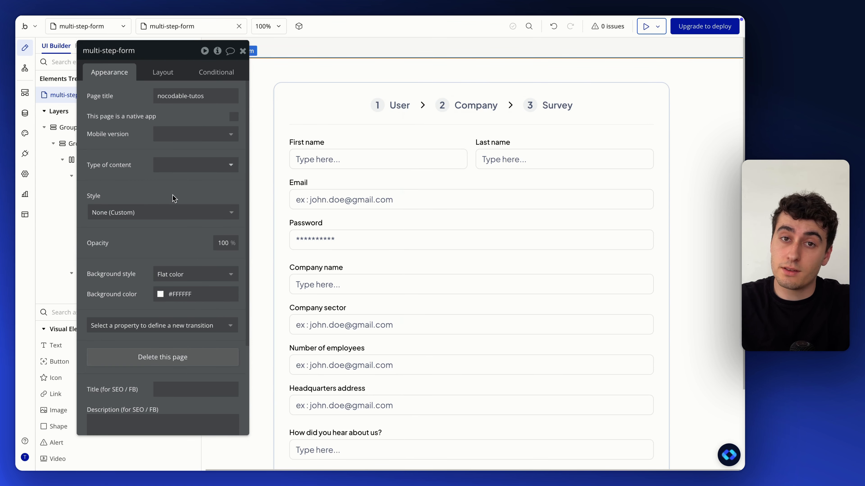
pyautogui.click(399, 105)
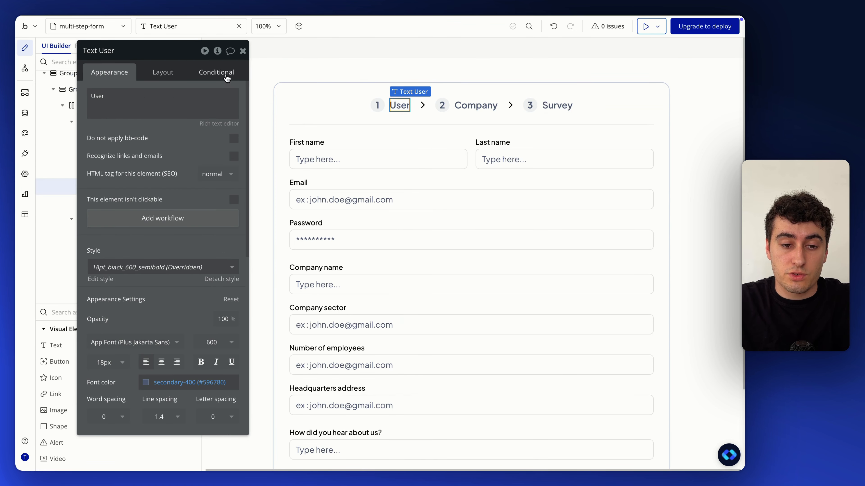
pyautogui.click(216, 72)
pyautogui.click(163, 98)
pyautogui.click(118, 101)
pyautogui.write('fiorm')
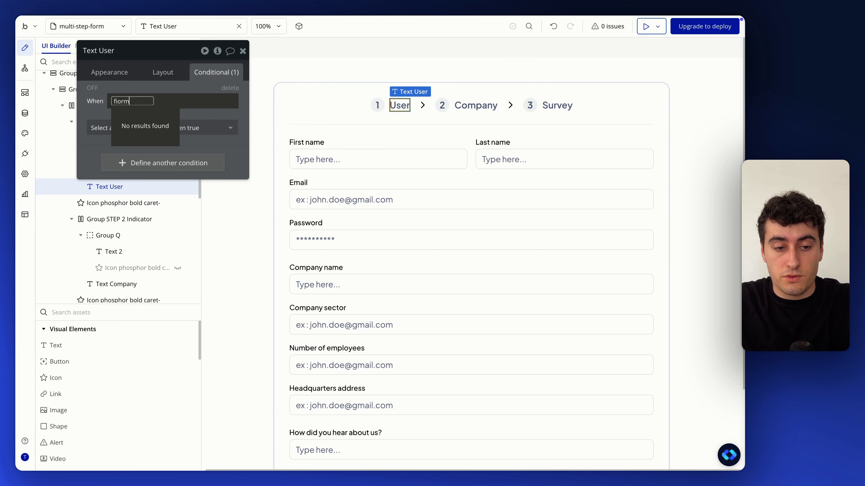
pyautogui.press('BackSpace')
pyautogui.press('BackSpace')
pyautogui.write('r')
pyautogui.press('BackSpace')
pyautogui.press('BackSpace')
pyautogui.press('BackSpace')
pyautogui.write('orm')
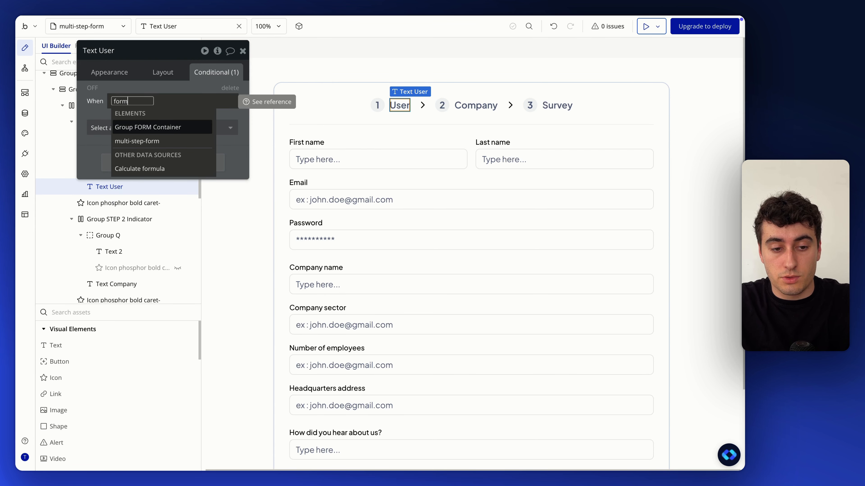
pyautogui.click(136, 128)
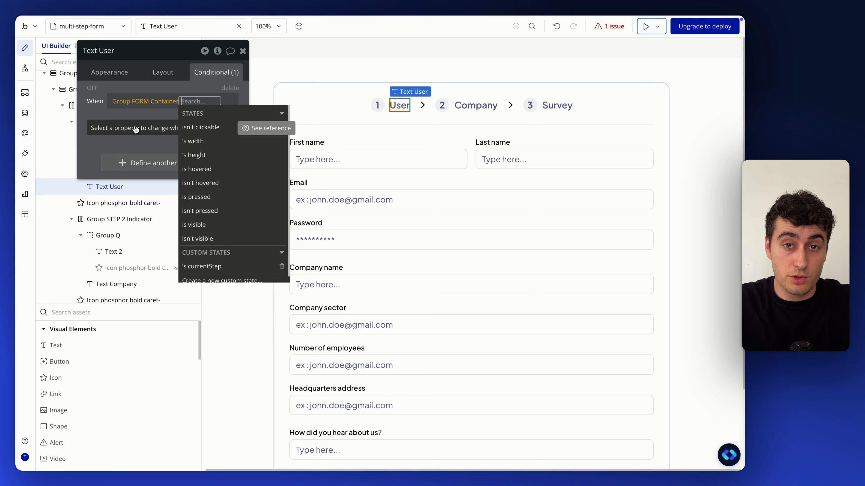
# Complete the User label's condition so that it checks whether the container's currentStep is 1.
pyautogui.scroll(-1, 232, 269)
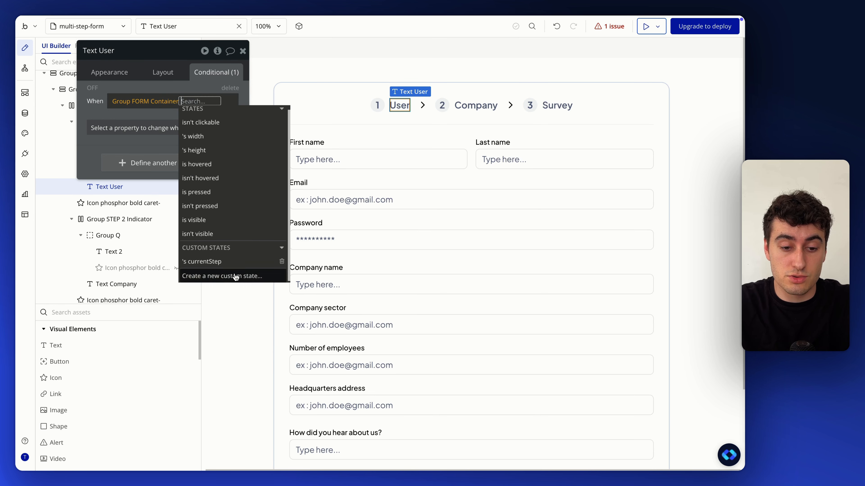
pyautogui.click(229, 263)
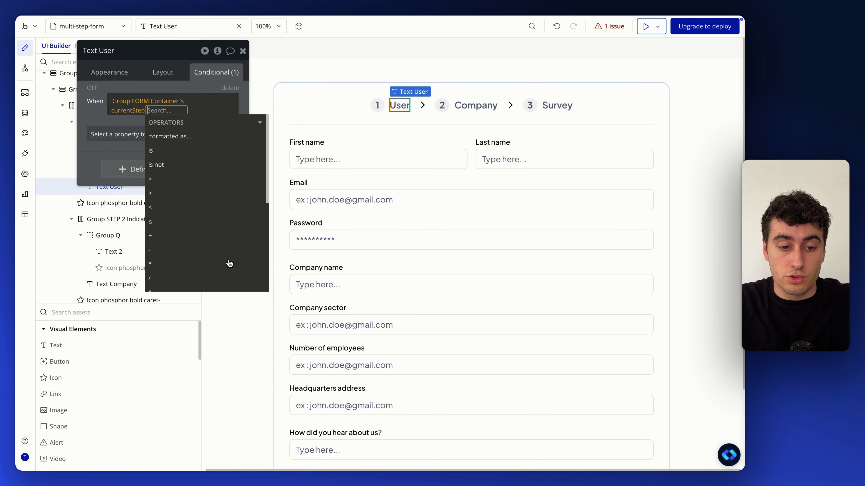
pyautogui.click(187, 152)
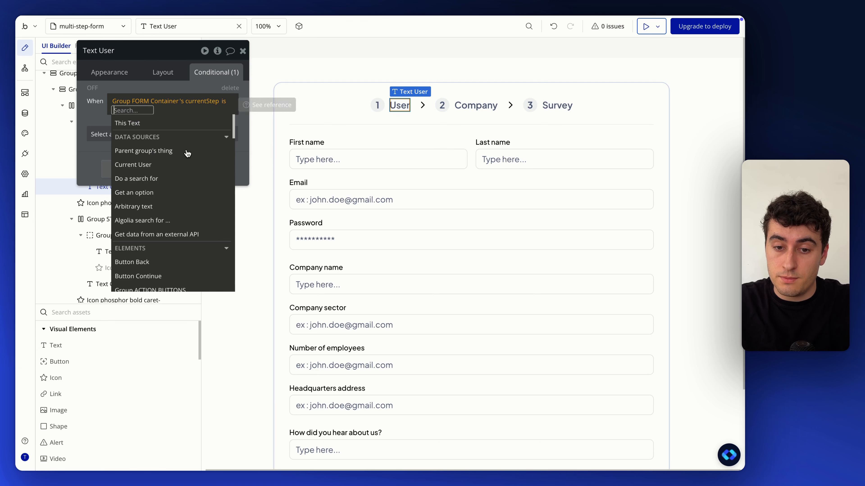
pyautogui.write('1')
pyautogui.press('Return')
pyautogui.click(95, 112)
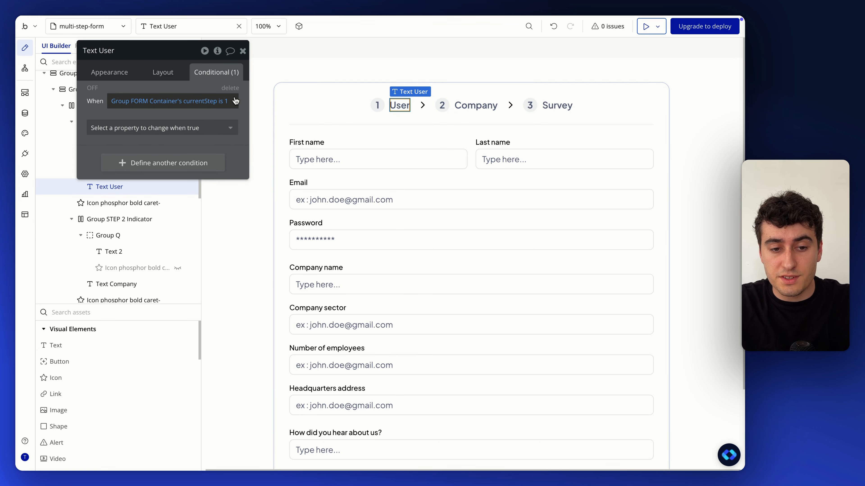
# Give Group STEP 1 Indicator the content type number and the data source 1.
pyautogui.click(389, 112)
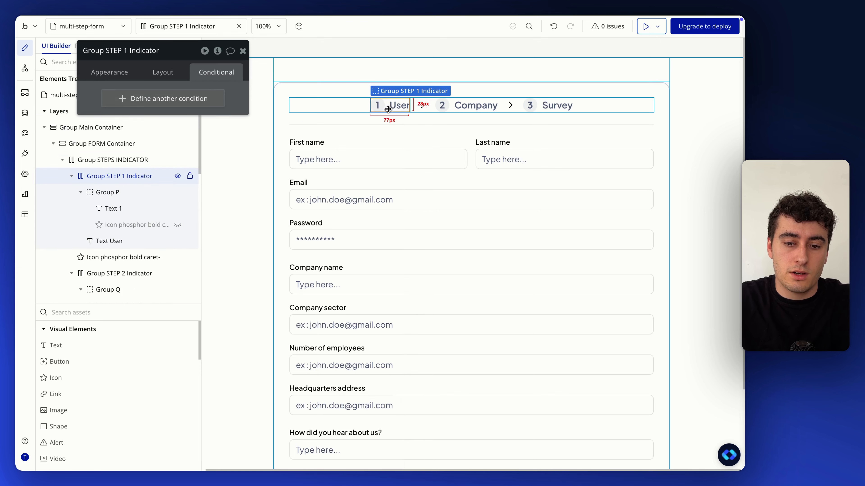
pyautogui.click(117, 73)
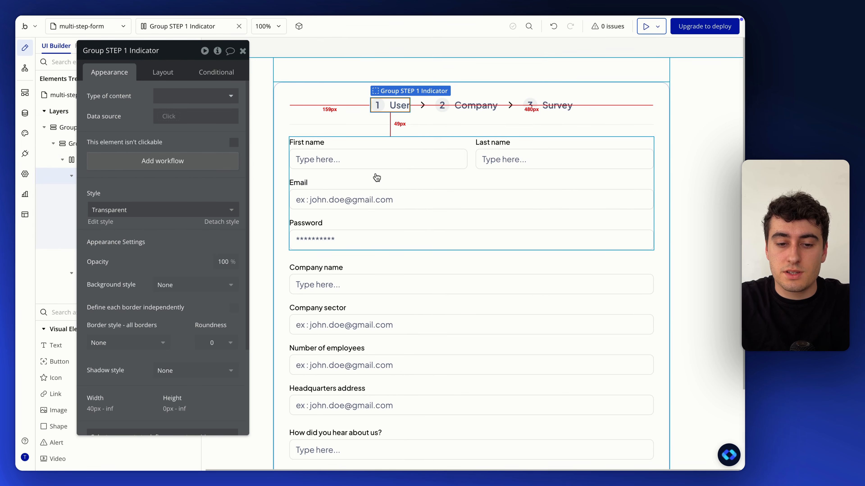
pyautogui.click(197, 99)
pyautogui.write('nu')
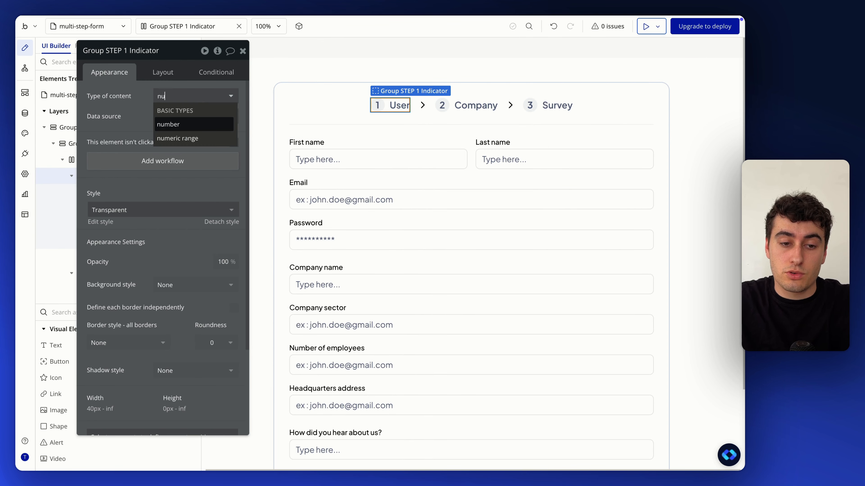
pyautogui.click(184, 123)
pyautogui.click(174, 117)
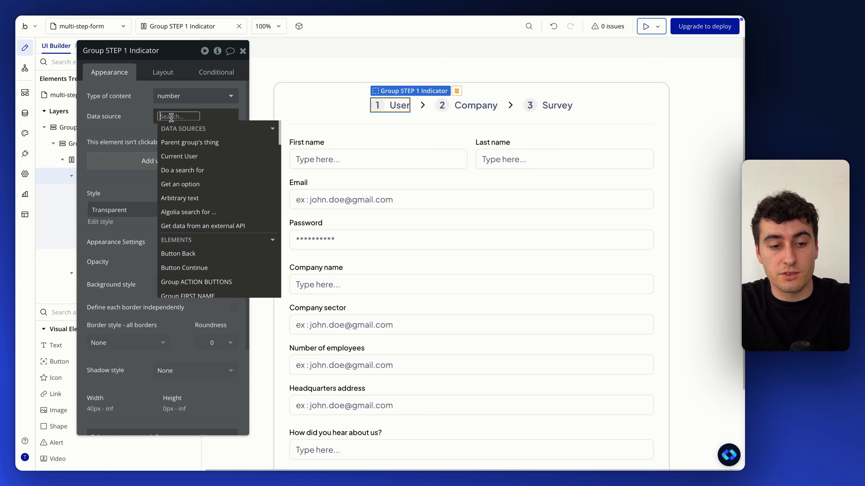
pyautogui.write('1')
pyautogui.click(127, 110)
# Give Group STEP 2 Indicator the content type number and the data source 2.
pyautogui.click(455, 109)
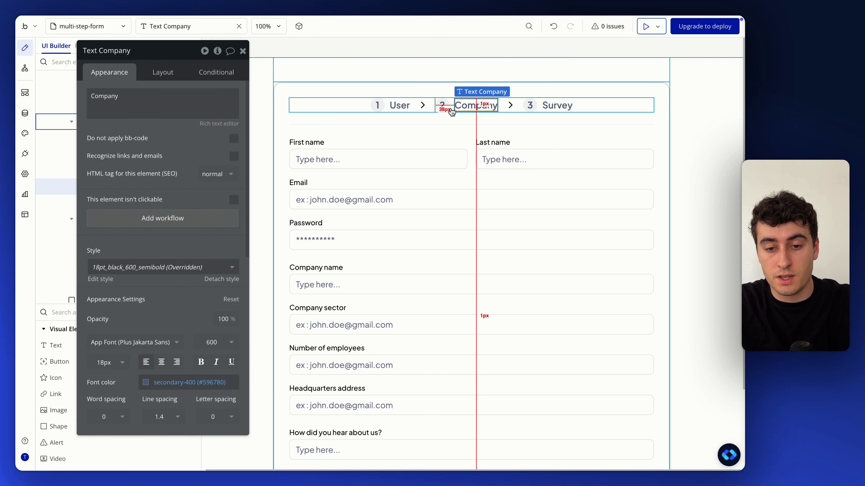
pyautogui.click(451, 110)
pyautogui.click(191, 99)
pyautogui.write('num')
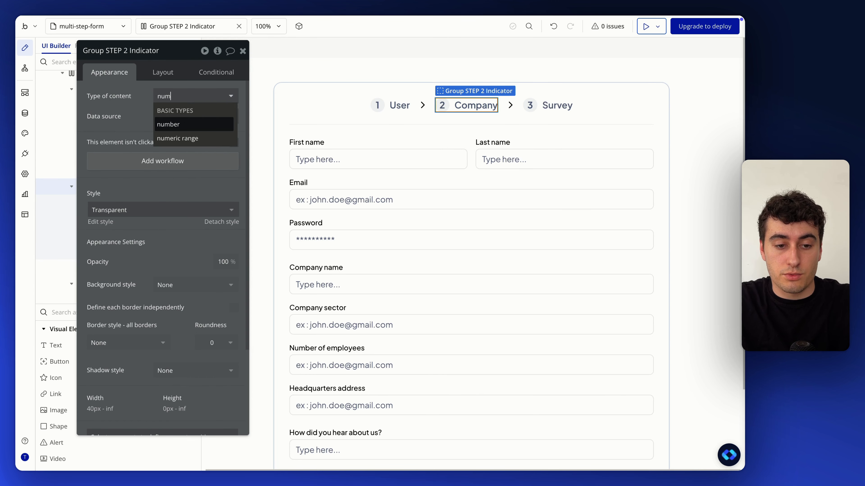
pyautogui.click(177, 125)
pyautogui.click(172, 118)
pyautogui.write('2')
pyautogui.click(127, 112)
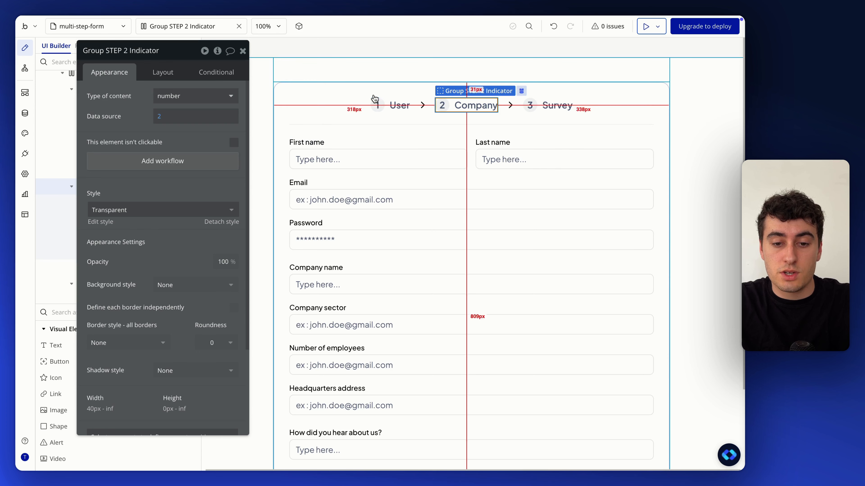
# Give the Survey step's indicator group the content type number and the data source 3.
pyautogui.click(519, 112)
pyautogui.click(195, 95)
pyautogui.write('num')
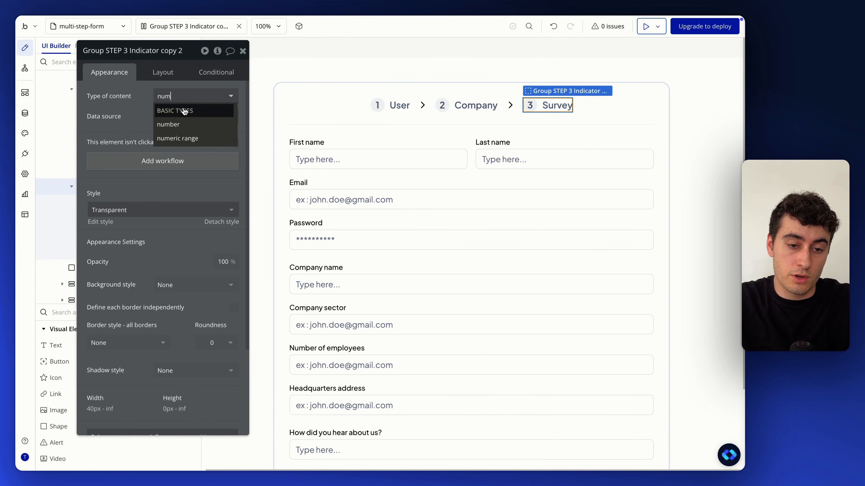
pyautogui.click(180, 124)
pyautogui.click(179, 118)
pyautogui.write('3')
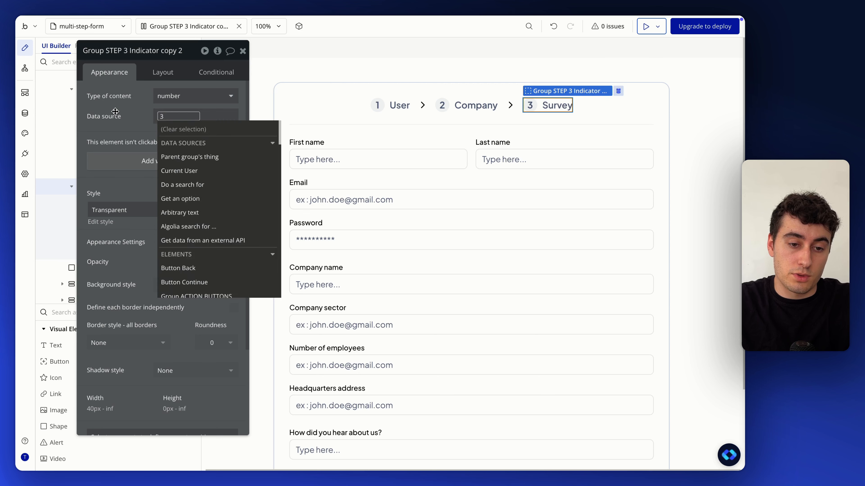
pyautogui.click(115, 112)
# Change the User label's condition to compare currentStep with Parent group's number.
pyautogui.click(402, 105)
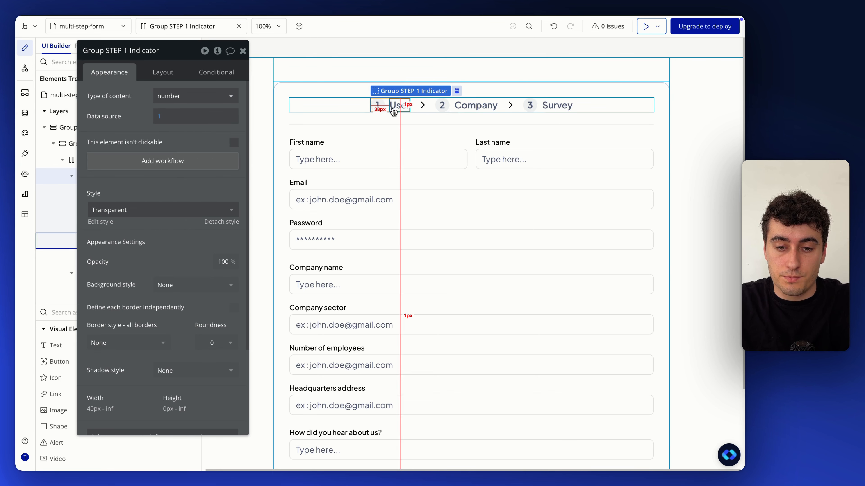
pyautogui.click(400, 106)
pyautogui.click(199, 75)
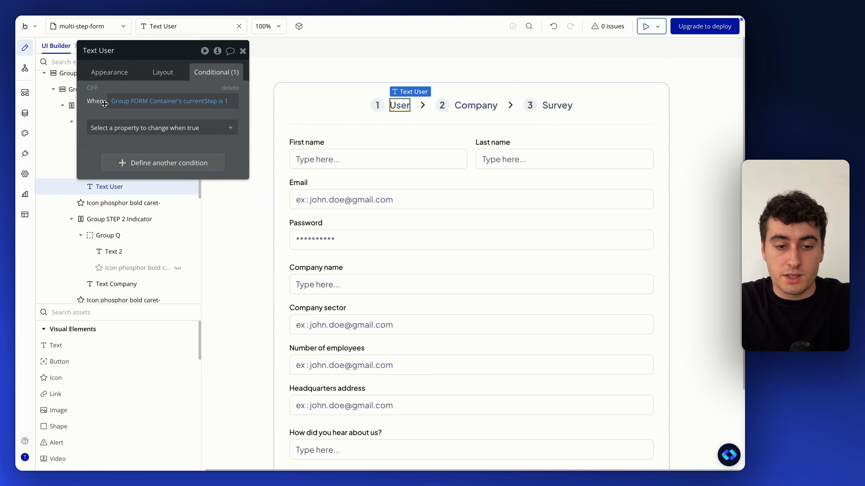
pyautogui.click(223, 103)
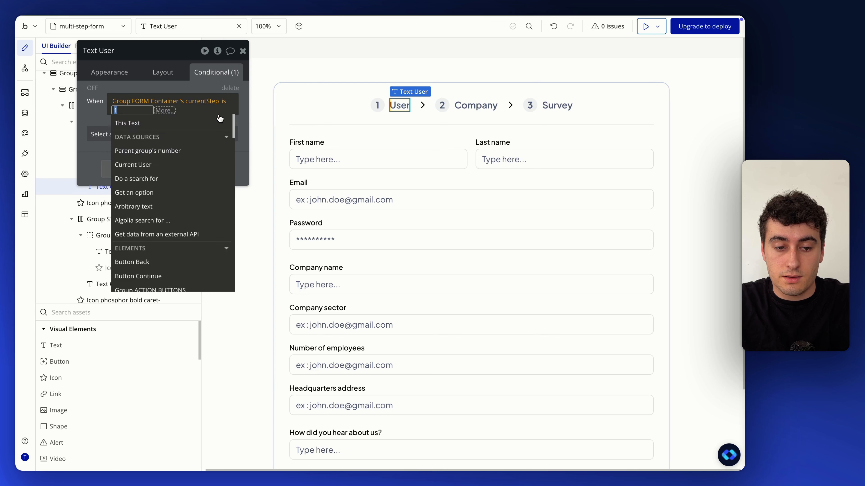
pyautogui.click(133, 119)
pyautogui.click(133, 117)
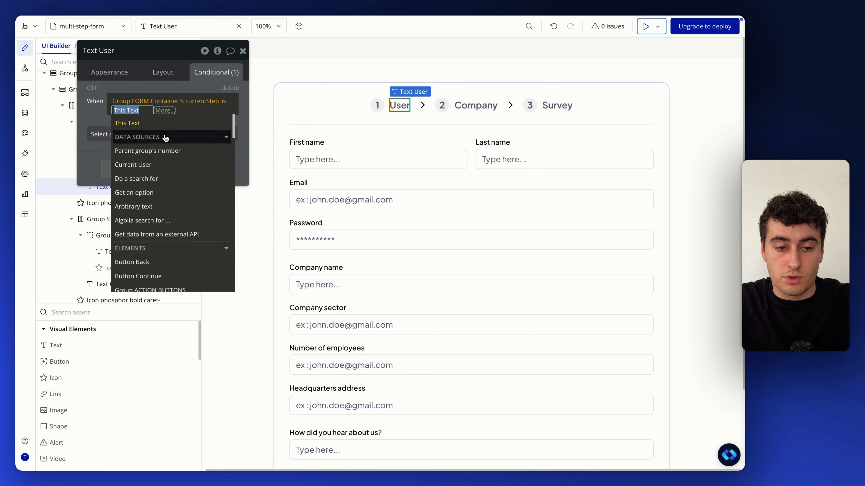
pyautogui.click(169, 152)
pyautogui.click(108, 116)
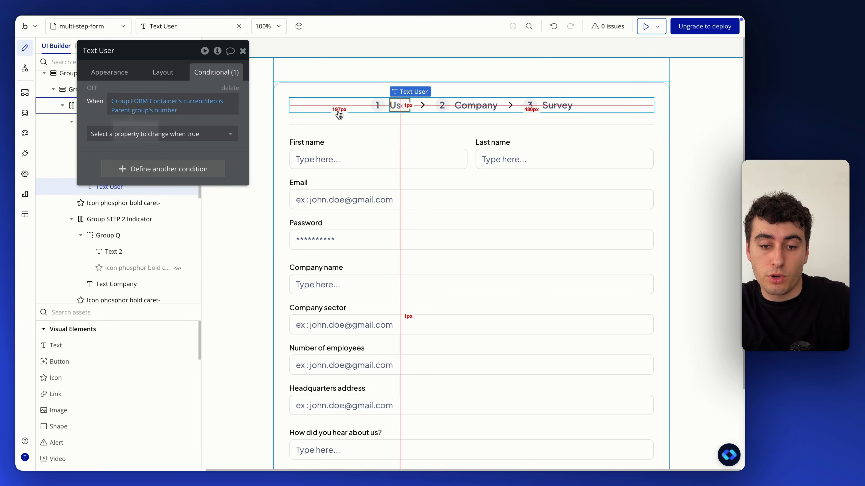
pyautogui.click(389, 107)
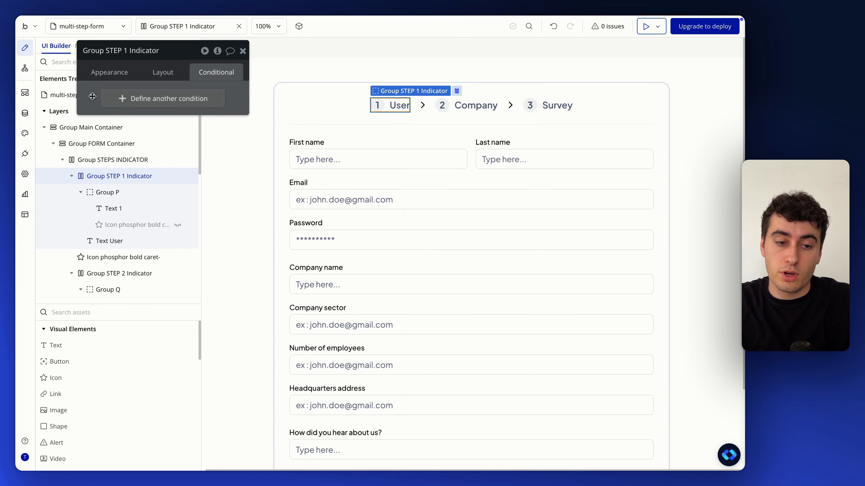
pyautogui.click(397, 105)
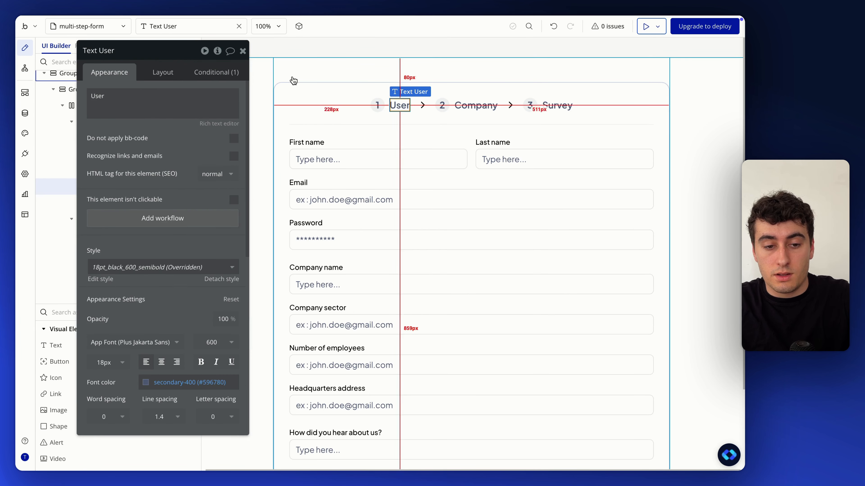
pyautogui.click(233, 76)
pyautogui.click(137, 169)
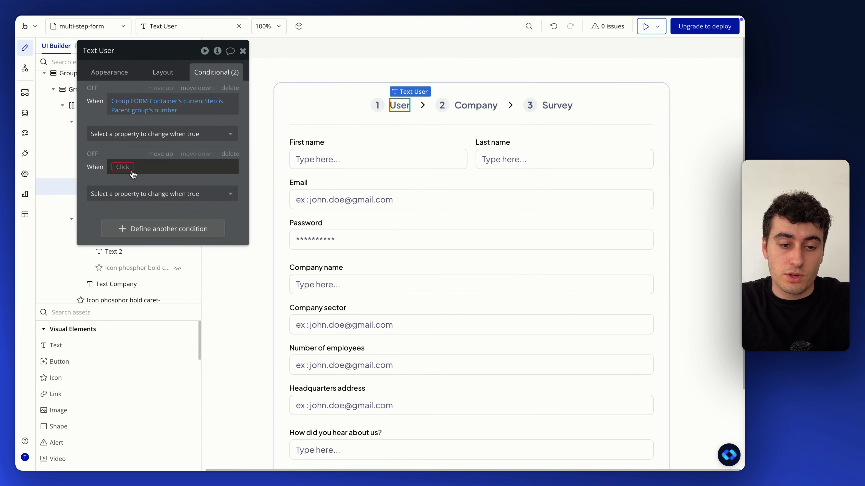
pyautogui.click(228, 156)
# Make the User label's condition change its font color to Text (#111111).
pyautogui.click(190, 141)
pyautogui.write('font')
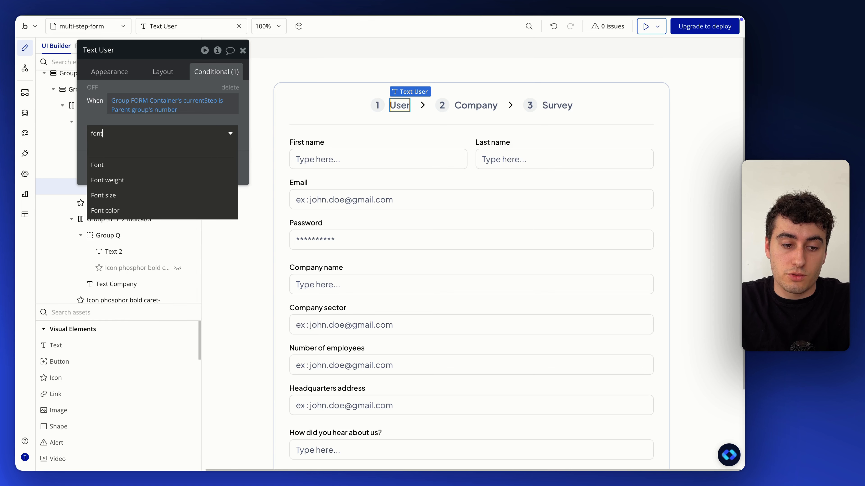
pyautogui.click(135, 207)
pyautogui.click(138, 130)
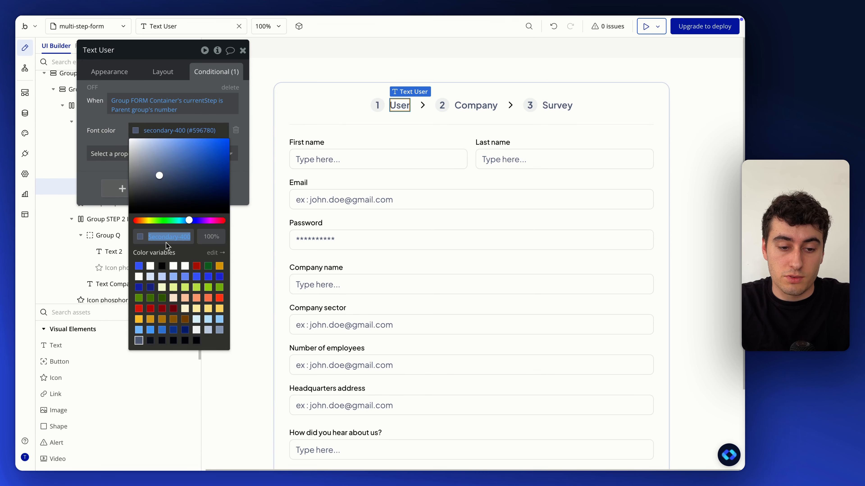
pyautogui.click(162, 267)
pyautogui.click(100, 112)
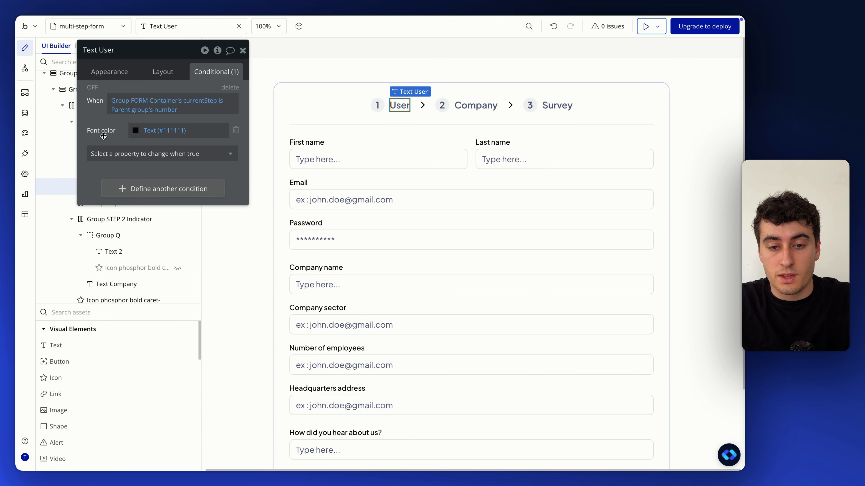
# Copy the User label's font color condition onto the Company and Survey labels.
pyautogui.rightClick(91, 109)
pyautogui.click(162, 81)
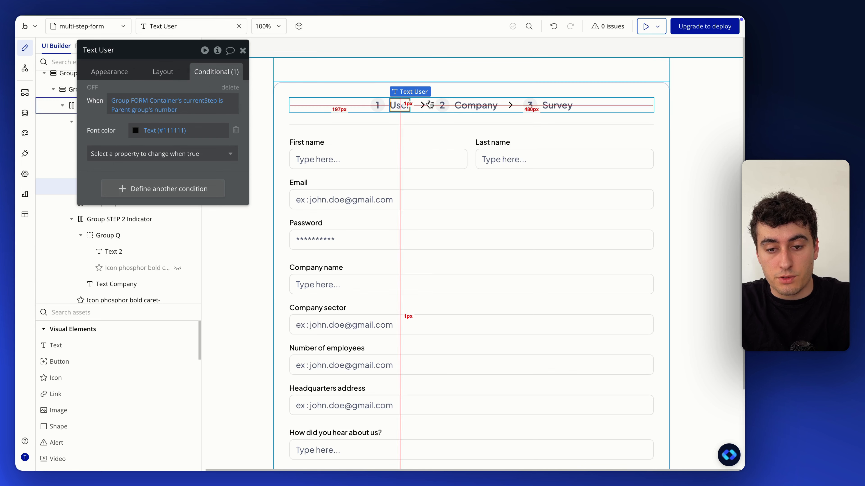
pyautogui.click(136, 284)
pyautogui.rightClick(135, 101)
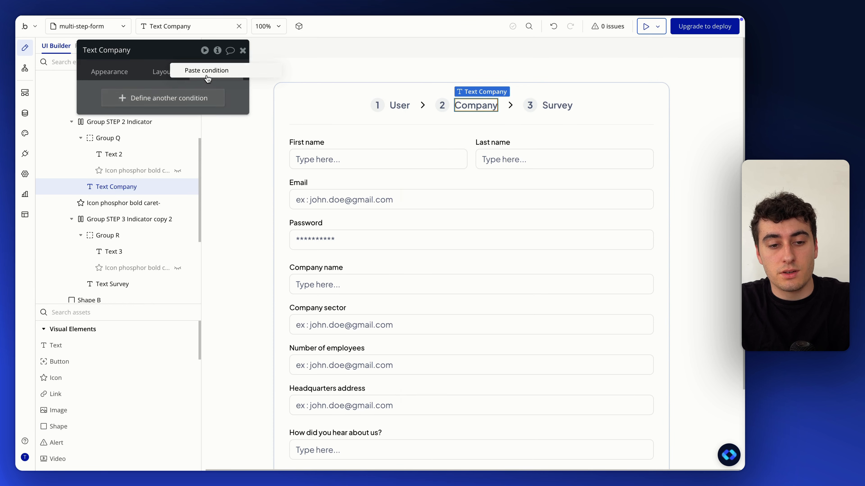
pyautogui.click(208, 76)
pyautogui.click(566, 109)
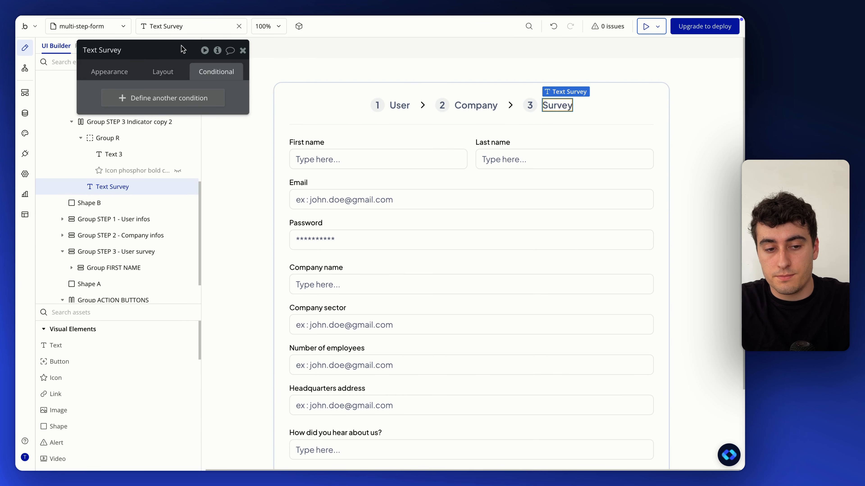
pyautogui.rightClick(136, 86)
pyautogui.click(215, 64)
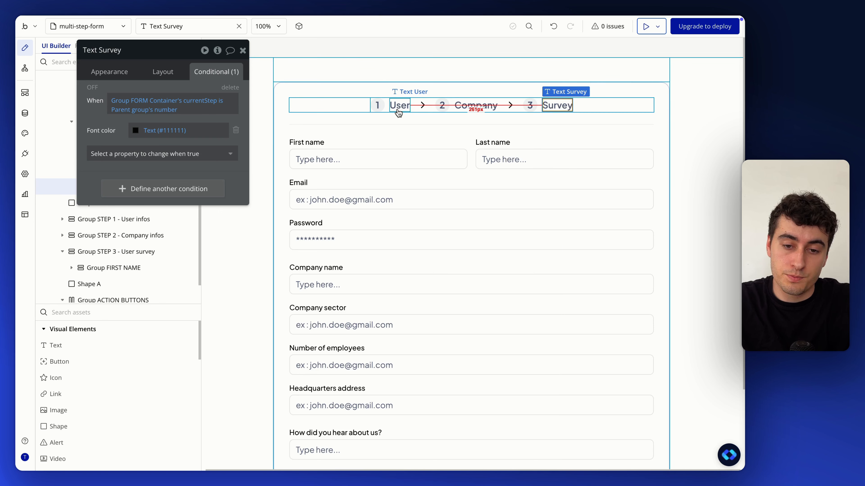
# Give Group P around the step number 1 the content type number and the data source Parent group's number.
pyautogui.click(377, 106)
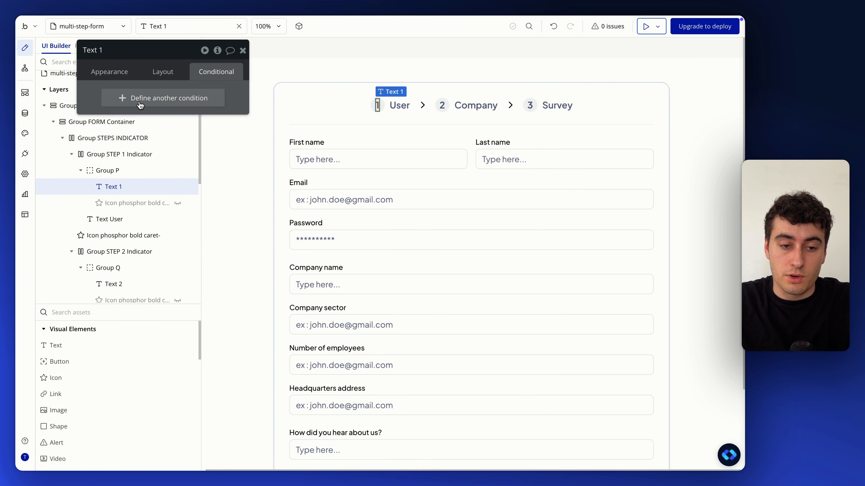
pyautogui.click(381, 108)
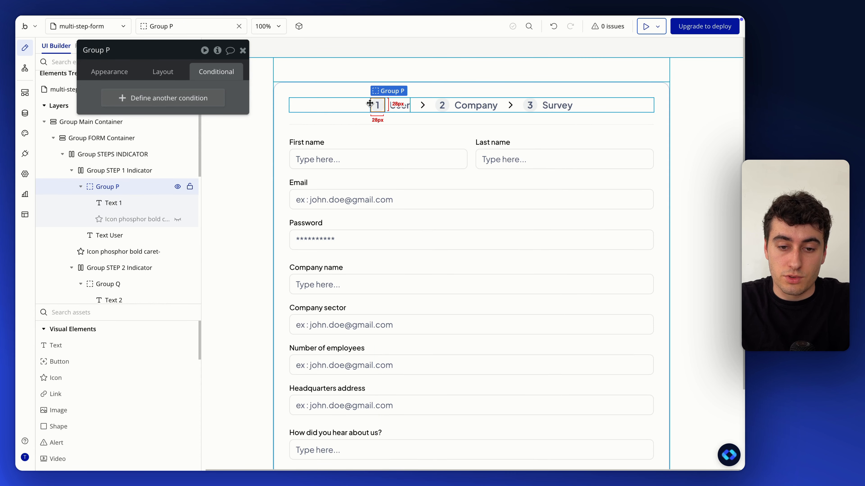
pyautogui.click(124, 72)
pyautogui.click(392, 109)
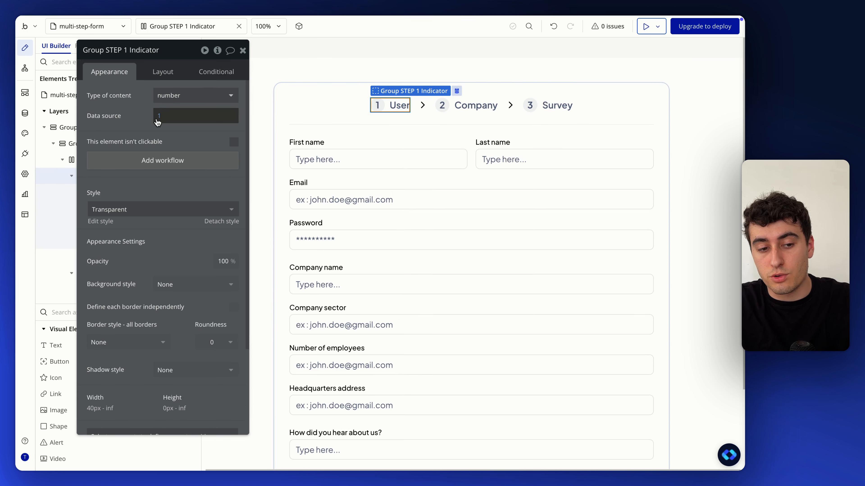
pyautogui.click(382, 112)
pyautogui.click(194, 95)
pyautogui.write('num')
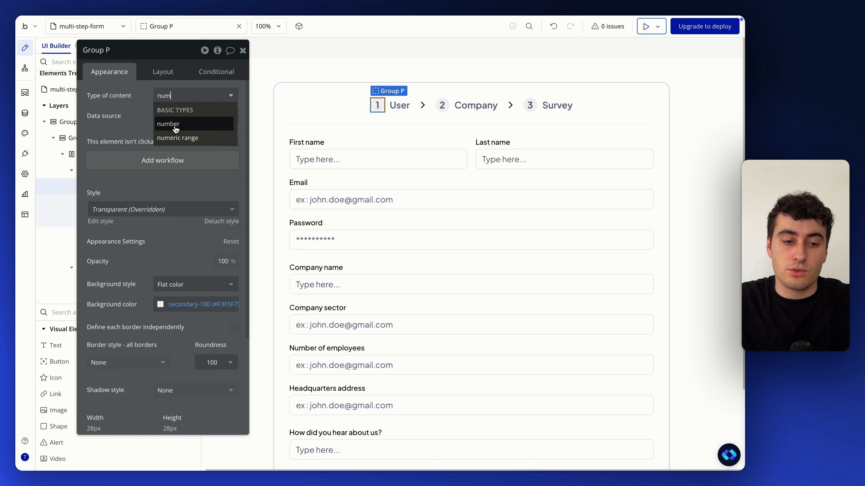
pyautogui.click(176, 125)
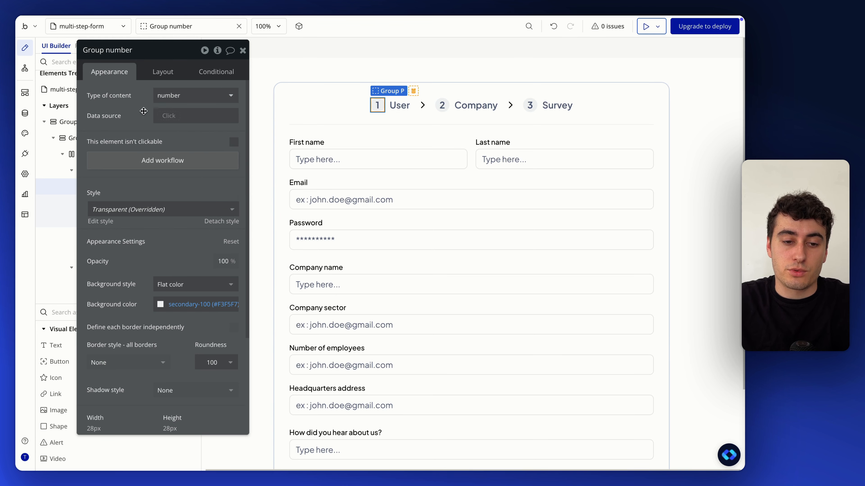
pyautogui.click(177, 118)
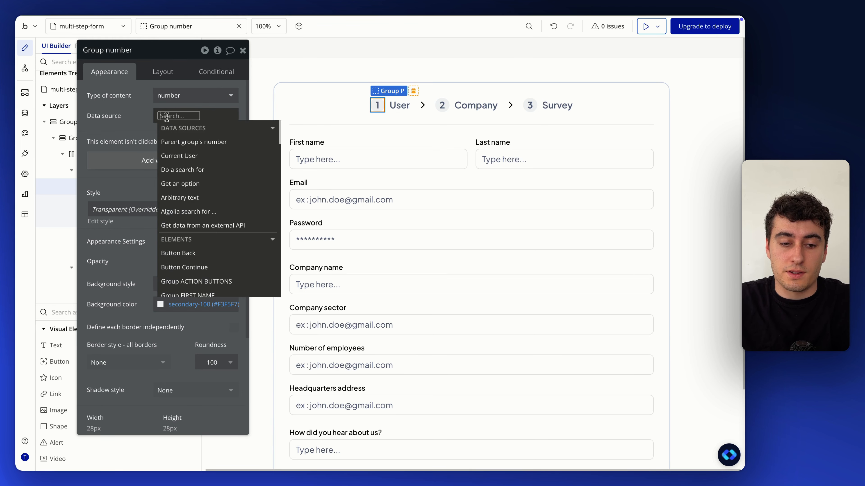
pyautogui.click(191, 143)
pyautogui.click(117, 115)
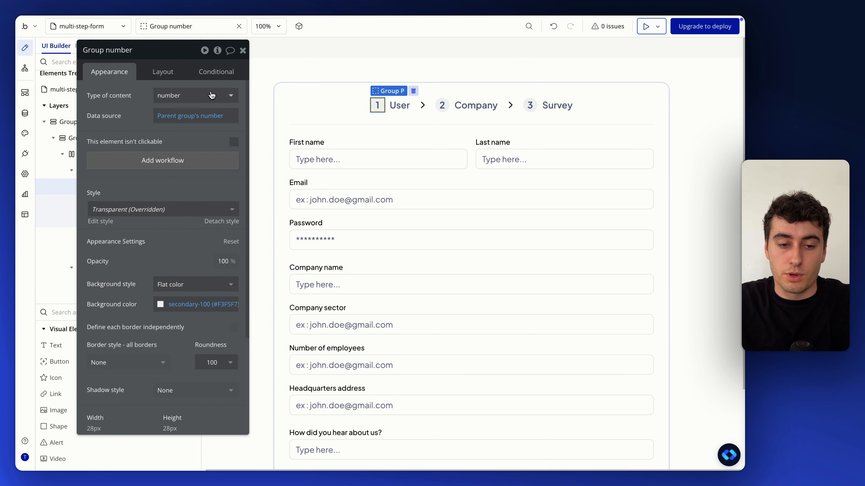
# Give Group Q around the step number 2 the content type number and the data source Parent group's number.
pyautogui.click(447, 108)
pyautogui.click(187, 97)
pyautogui.write('nu')
pyautogui.click(176, 126)
pyautogui.click(190, 116)
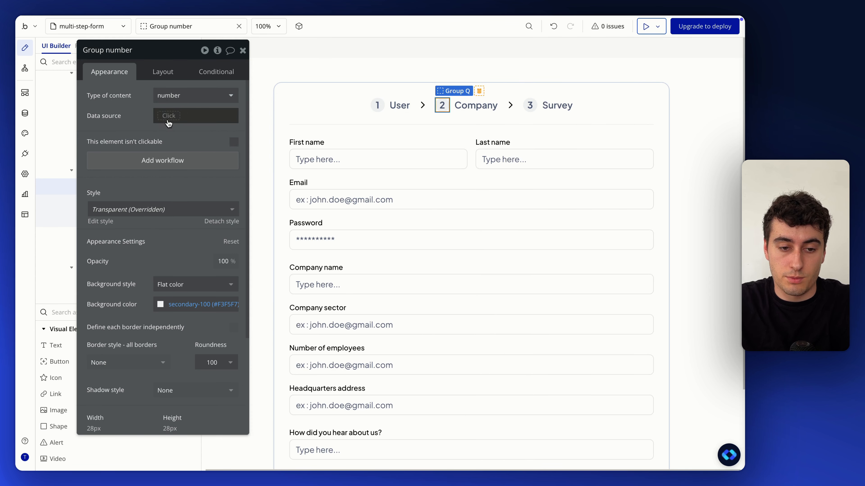
pyautogui.click(192, 141)
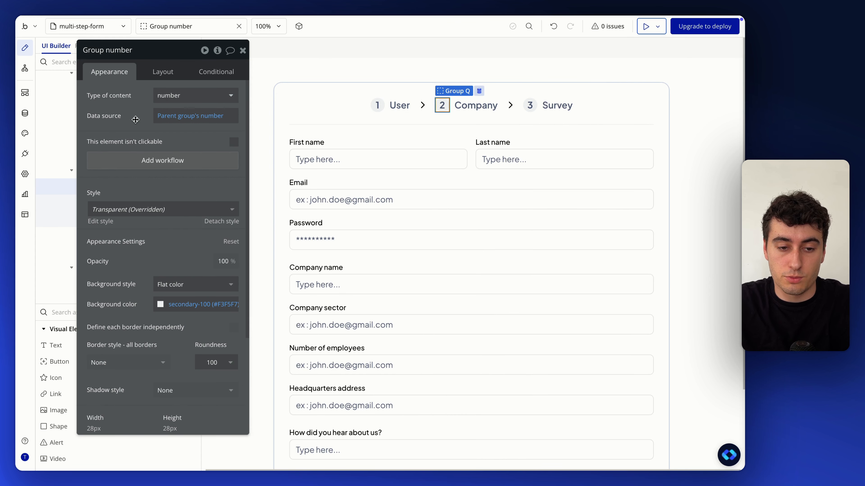
# Give Group R around the step number 3 the content type number and the data source Parent group's number.
pyautogui.click(531, 109)
pyautogui.click(533, 110)
pyautogui.click(164, 99)
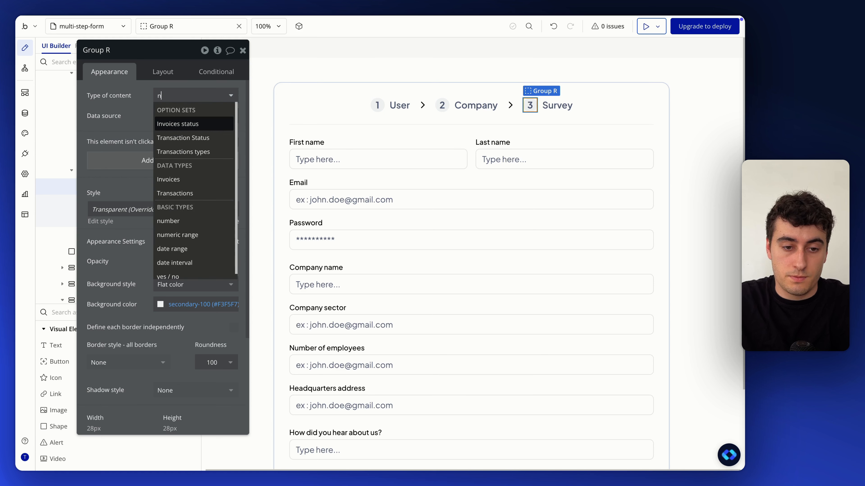
pyautogui.write('num')
pyautogui.click(167, 124)
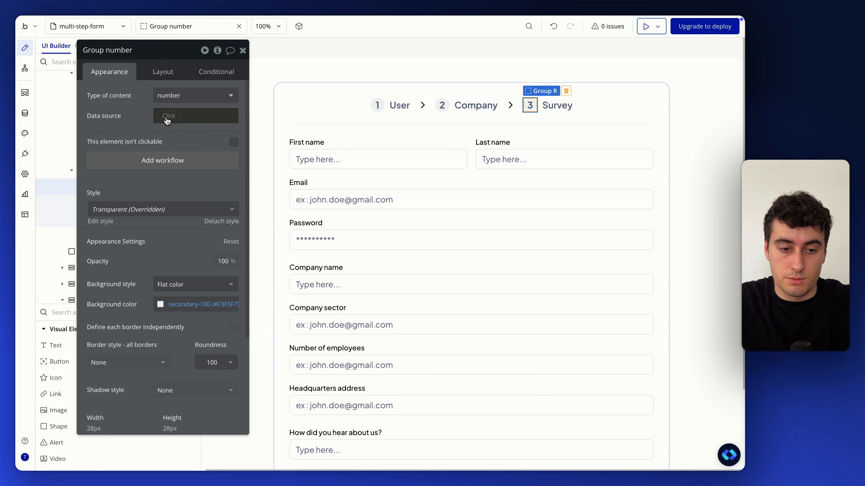
pyautogui.click(191, 116)
pyautogui.click(191, 141)
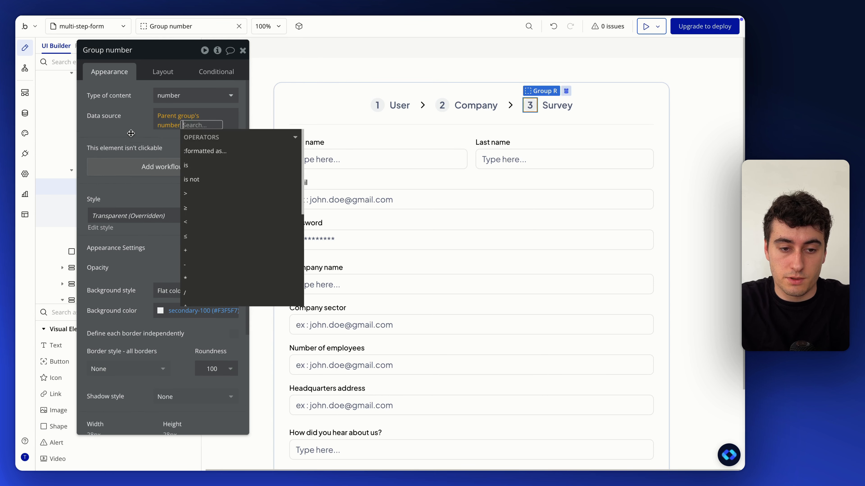
# Paste the copied font color condition onto the step number texts 1, 2 and 3.
pyautogui.click(378, 105)
pyautogui.click(378, 106)
pyautogui.click(220, 77)
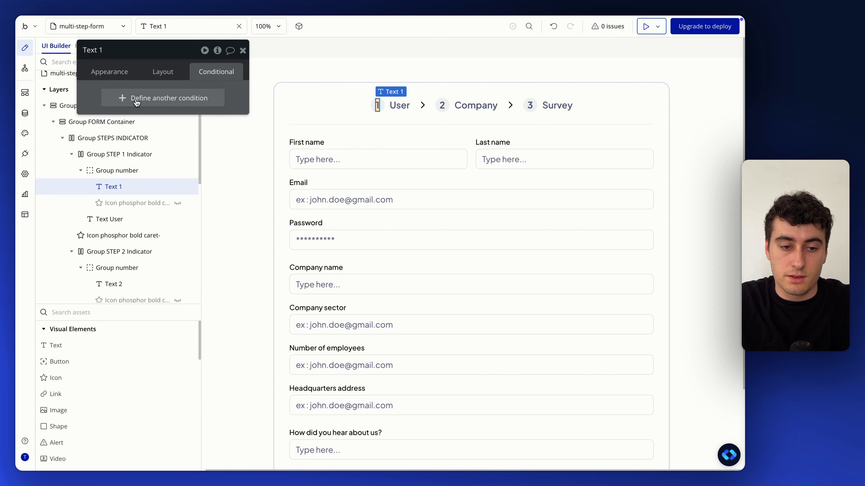
pyautogui.rightClick(137, 103)
pyautogui.click(209, 71)
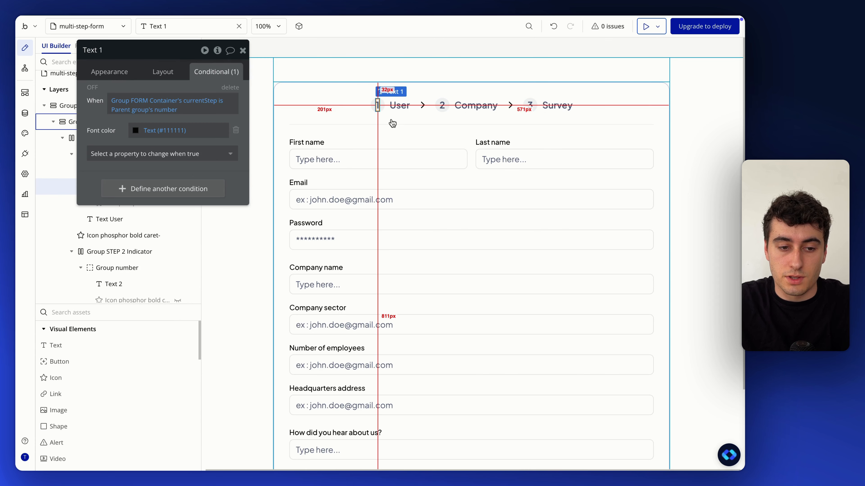
pyautogui.click(442, 105)
pyautogui.rightClick(211, 75)
pyautogui.click(227, 64)
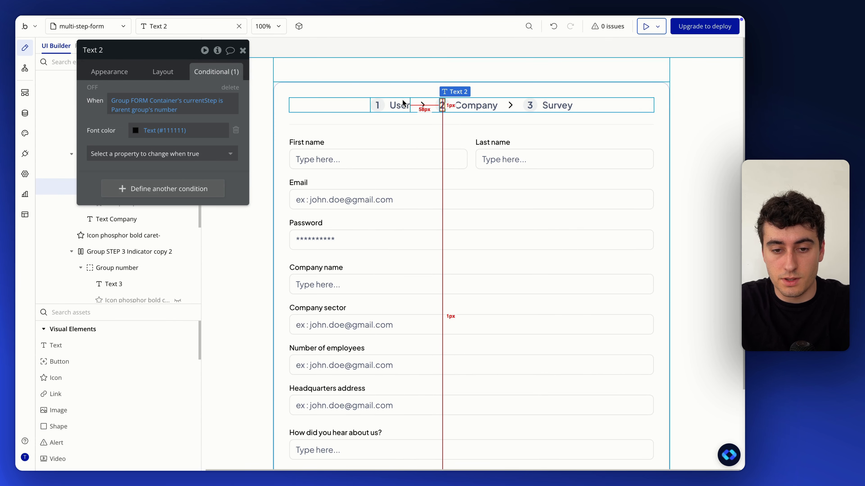
pyautogui.click(533, 107)
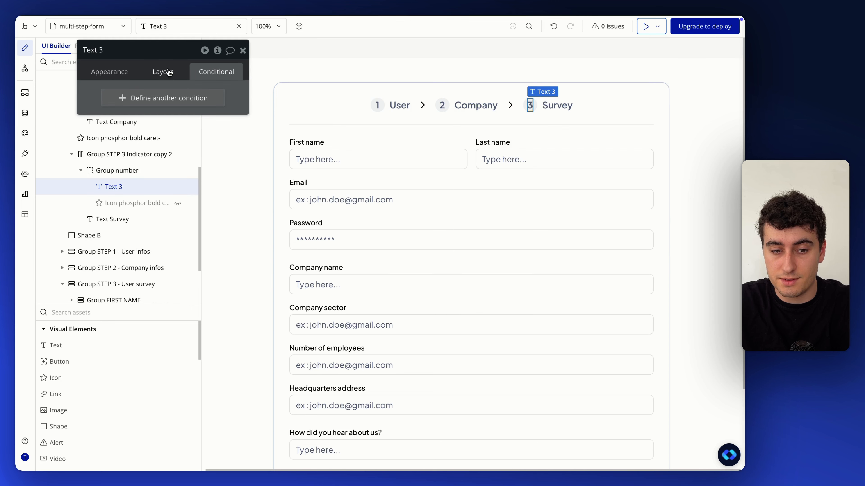
pyautogui.rightClick(214, 73)
pyautogui.click(231, 61)
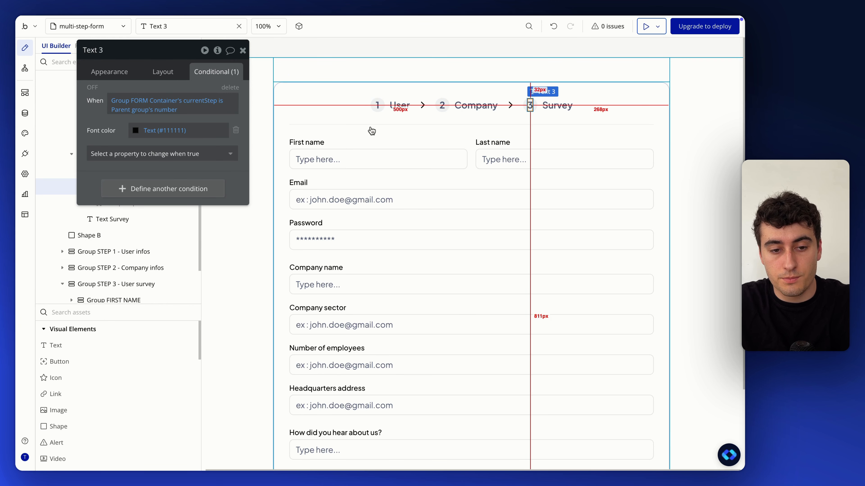
# Paste the condition onto the User step's number group and make it change the background color to primary-500 (#4262FF).
pyautogui.click(380, 103)
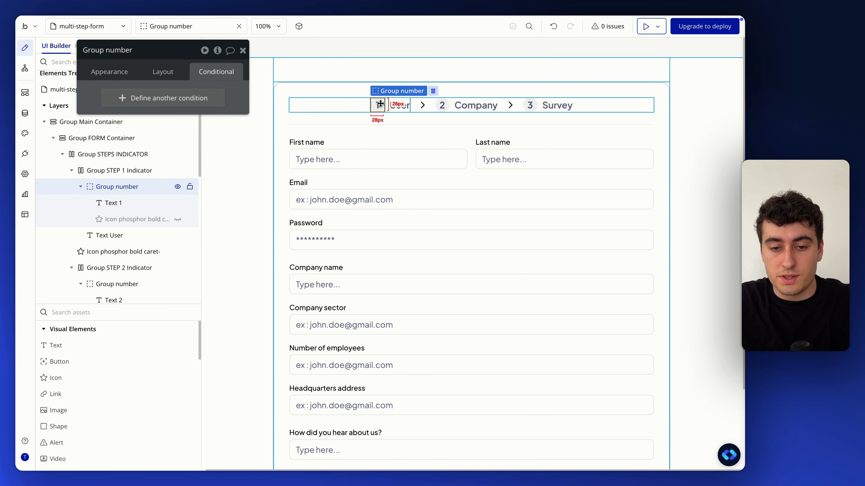
pyautogui.rightClick(126, 107)
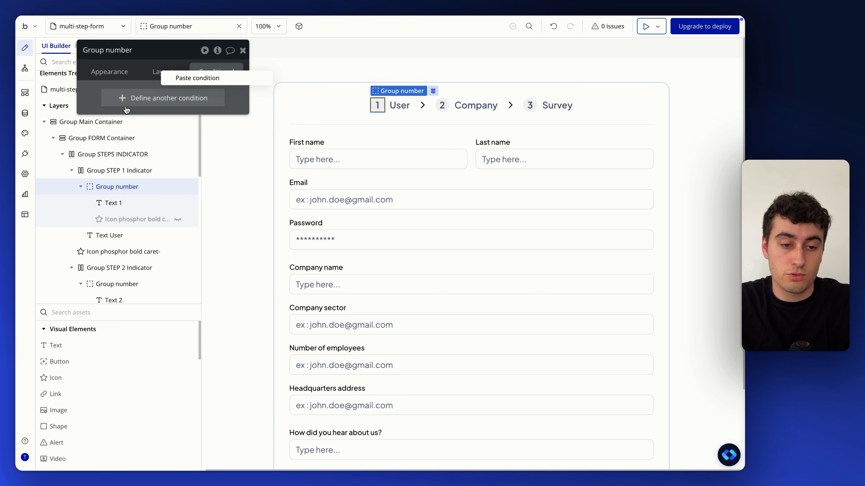
pyautogui.click(196, 78)
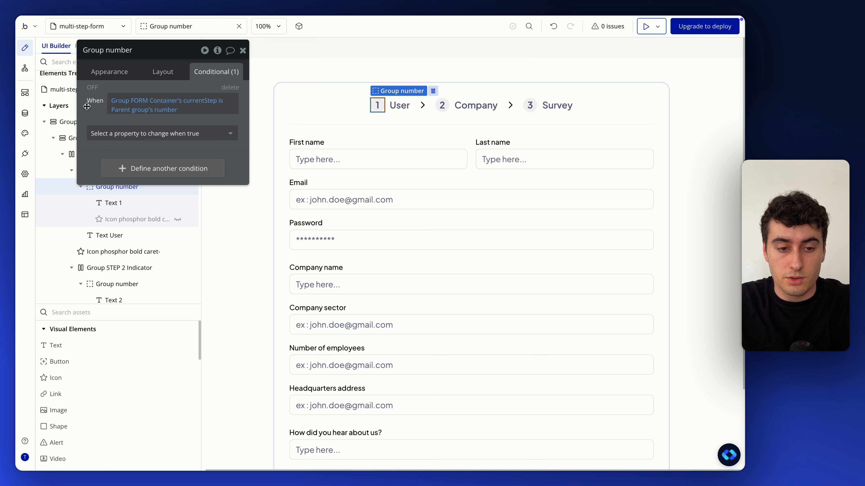
pyautogui.click(148, 133)
pyautogui.write('colo')
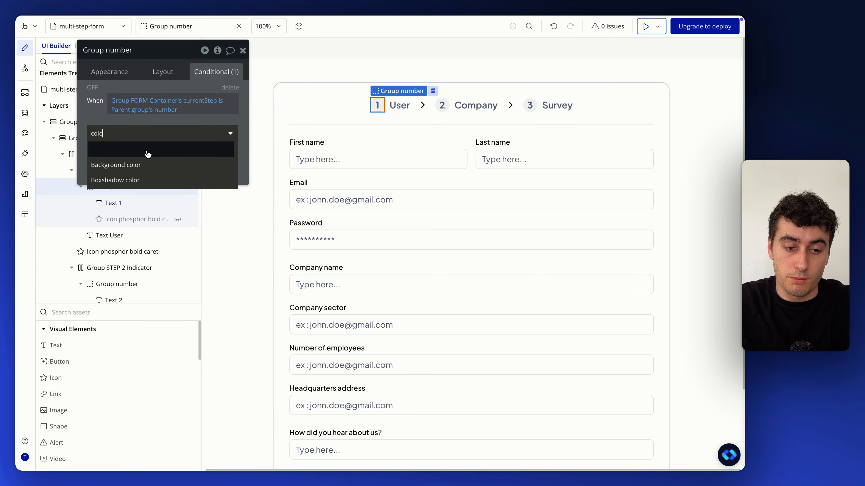
pyautogui.click(147, 164)
pyautogui.click(155, 131)
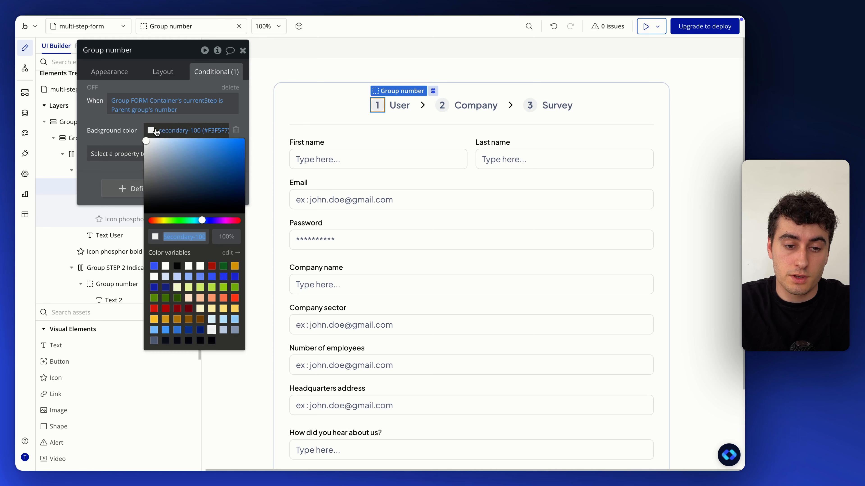
pyautogui.click(200, 277)
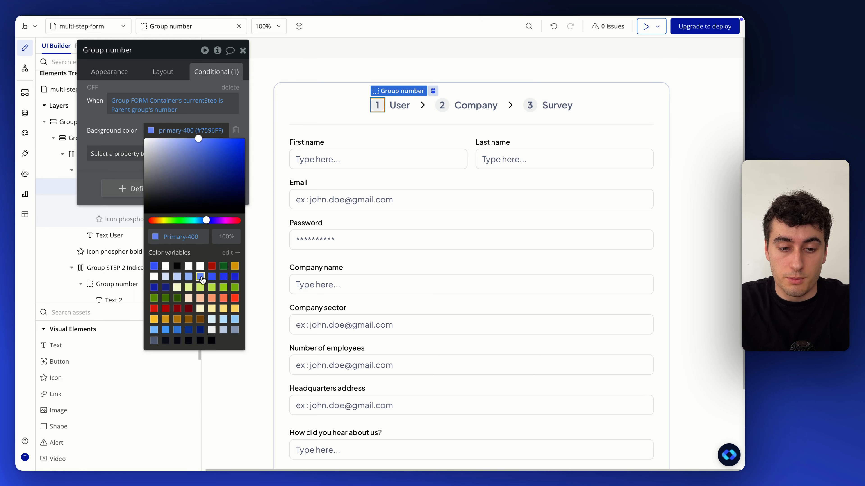
pyautogui.click(113, 128)
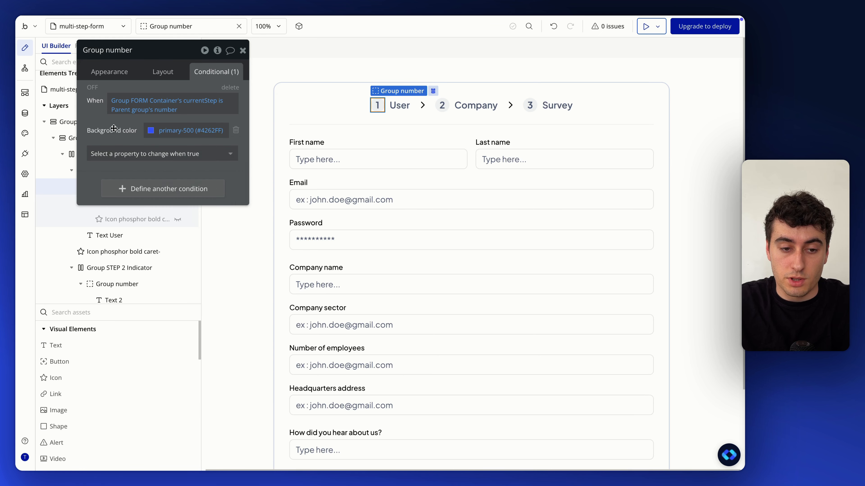
# Copy the background color condition from the User step's number group and paste it onto the Company and Survey steps' number groups.
pyautogui.rightClick(89, 102)
pyautogui.click(138, 79)
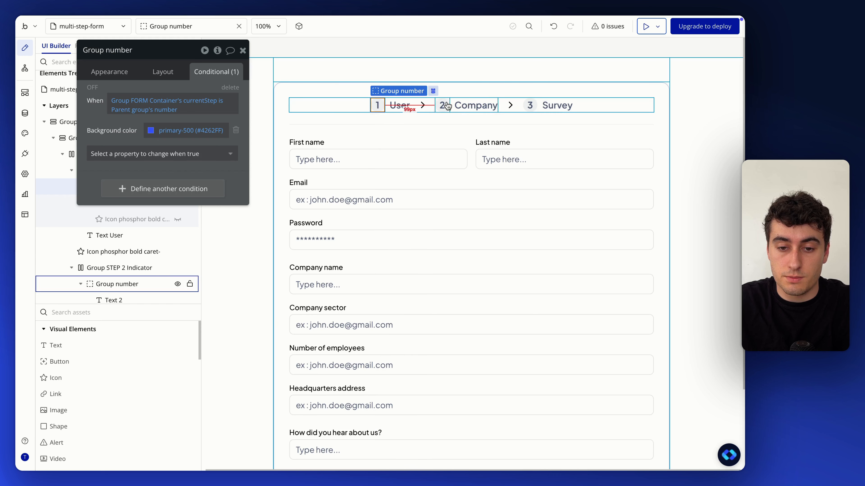
pyautogui.click(117, 284)
pyautogui.rightClick(140, 100)
pyautogui.click(211, 69)
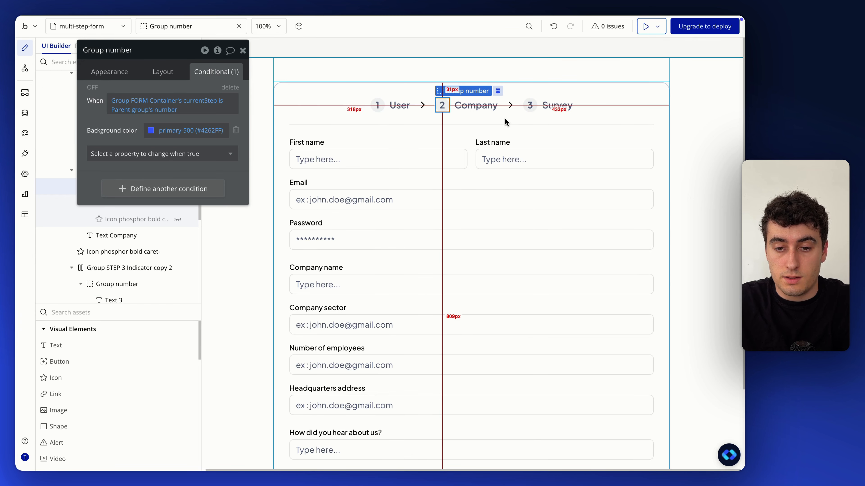
pyautogui.click(529, 106)
pyautogui.rightClick(124, 98)
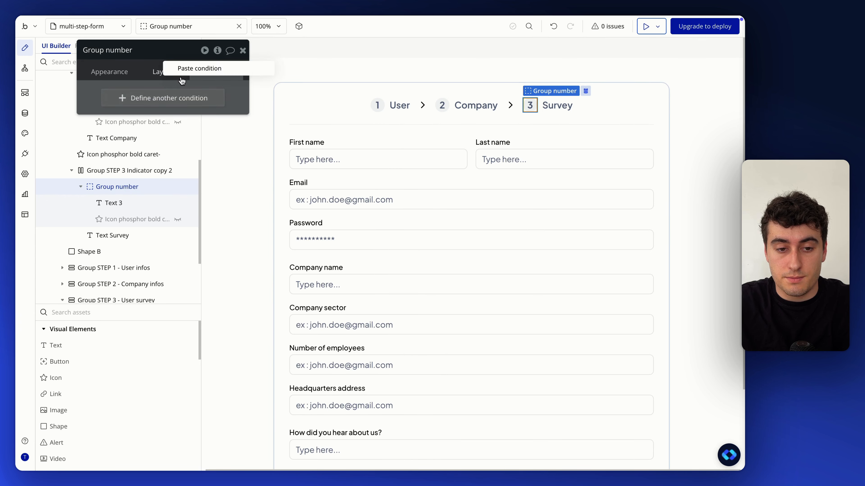
pyautogui.click(191, 70)
# Preview the page and go forward and back through the User, Company and Survey steps to check the indicator styling.
pyautogui.click(646, 26)
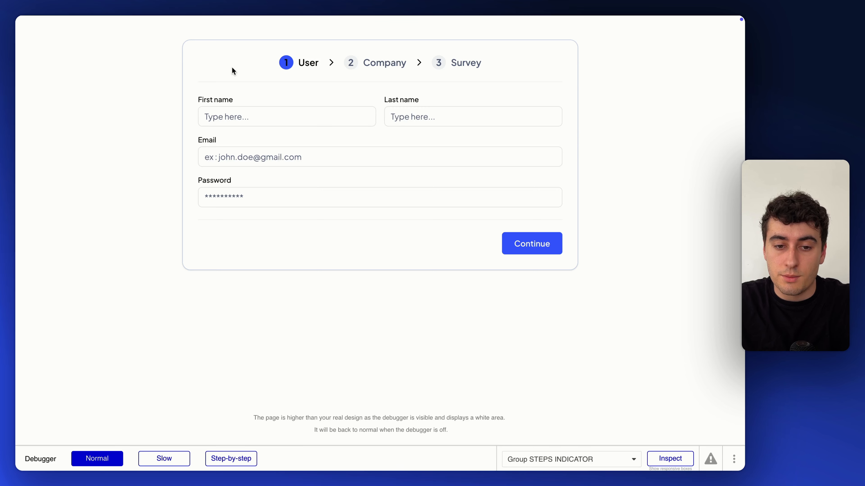
pyautogui.click(531, 247)
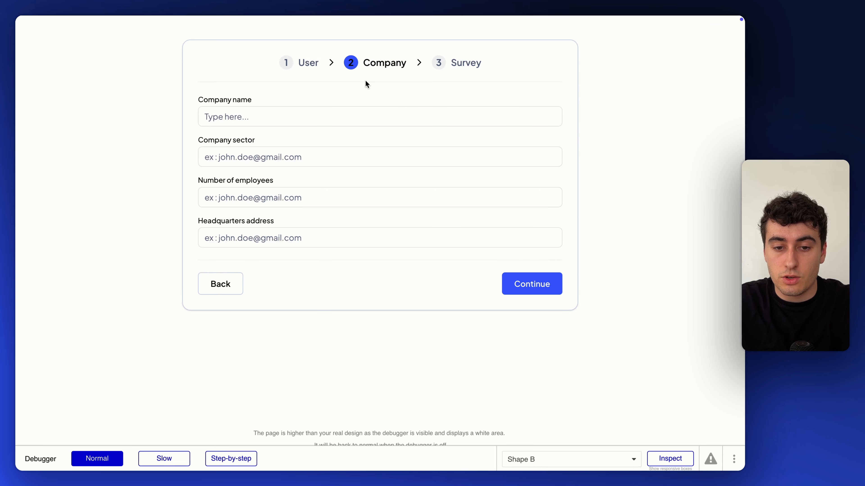
pyautogui.click(520, 279)
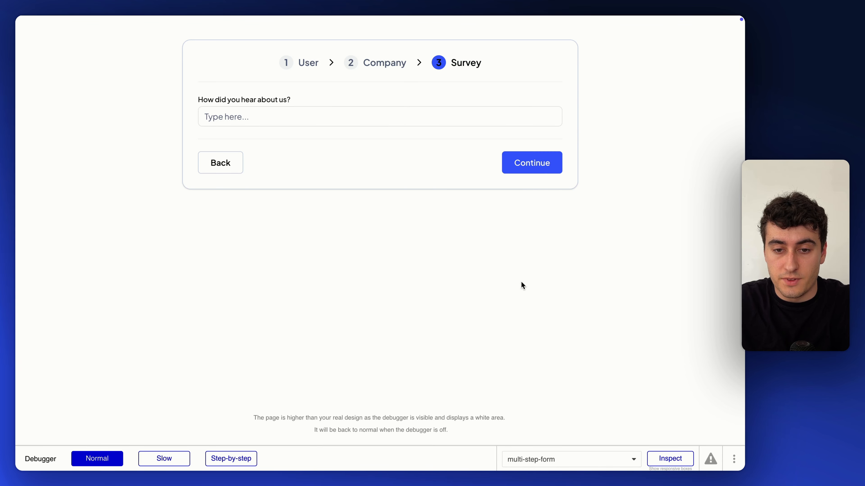
pyautogui.click(213, 164)
pyautogui.click(214, 285)
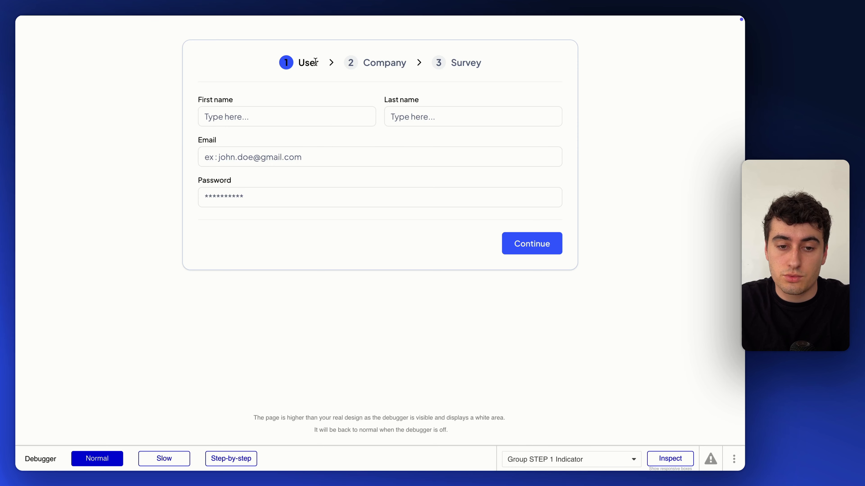
pyautogui.click(531, 244)
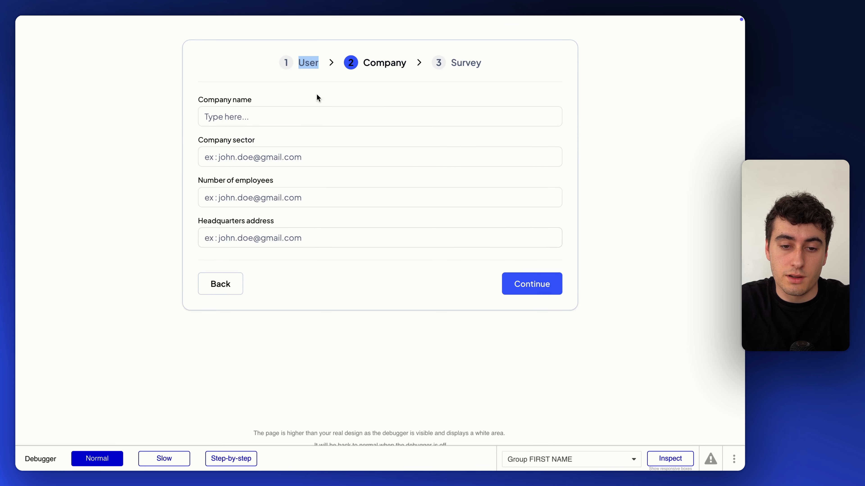
pyautogui.moveTo(286, 61); pyautogui.dragTo(309, 60)
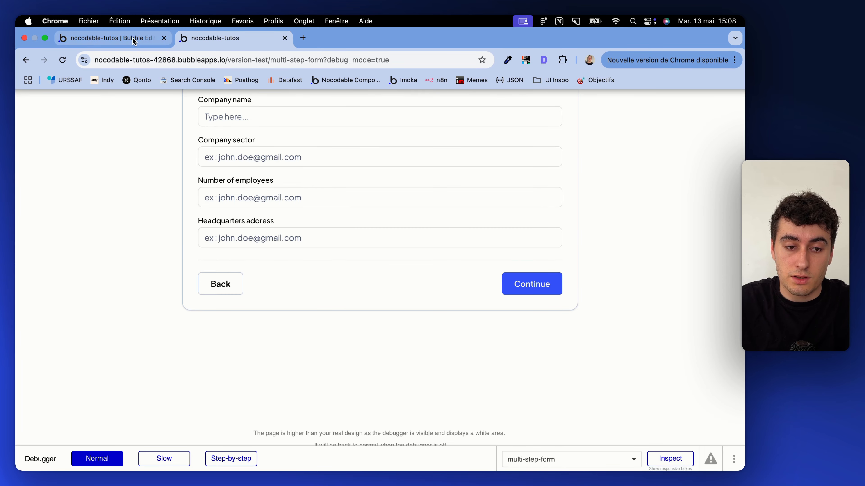
# Back in the Bubble editor, set the conditional font color of number texts 1, 2 and 3 to Primary contrast (#FFFFFF).
pyautogui.click(134, 37)
pyautogui.click(377, 106)
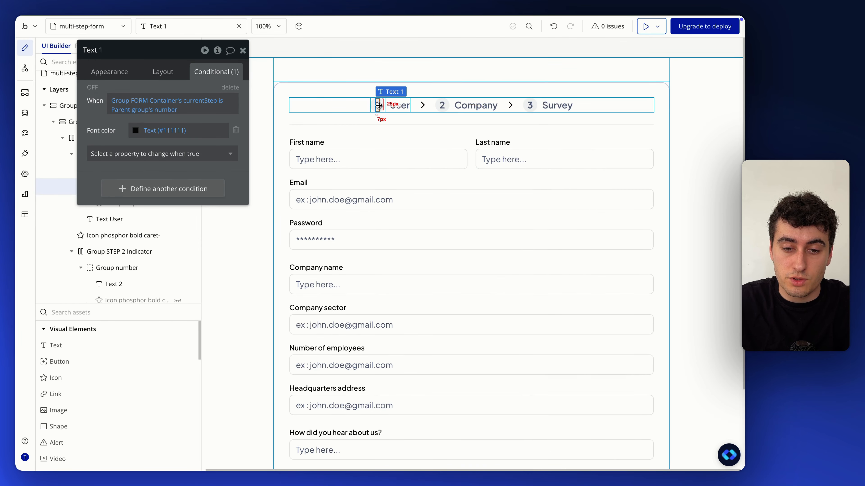
pyautogui.click(139, 130)
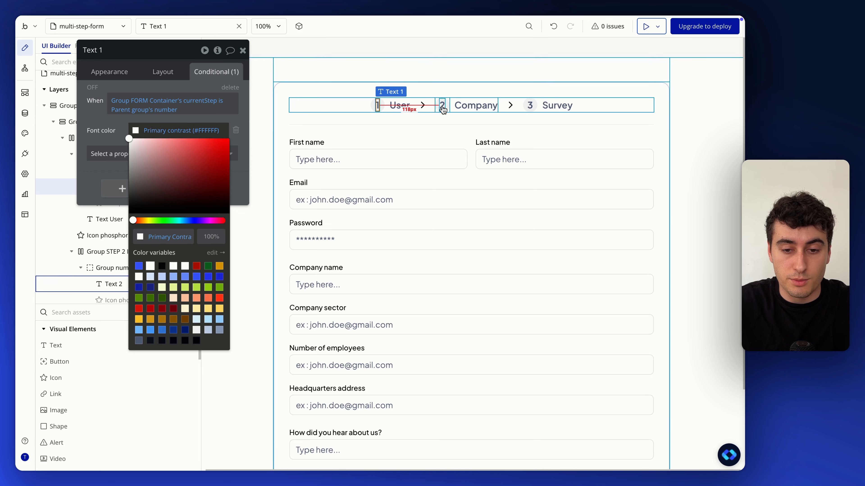
pyautogui.click(110, 284)
pyautogui.click(138, 133)
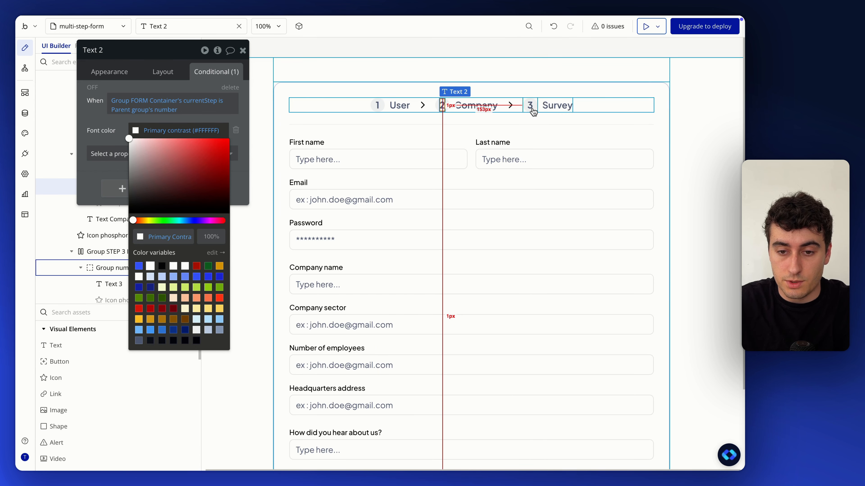
pyautogui.click(110, 284)
pyautogui.click(136, 132)
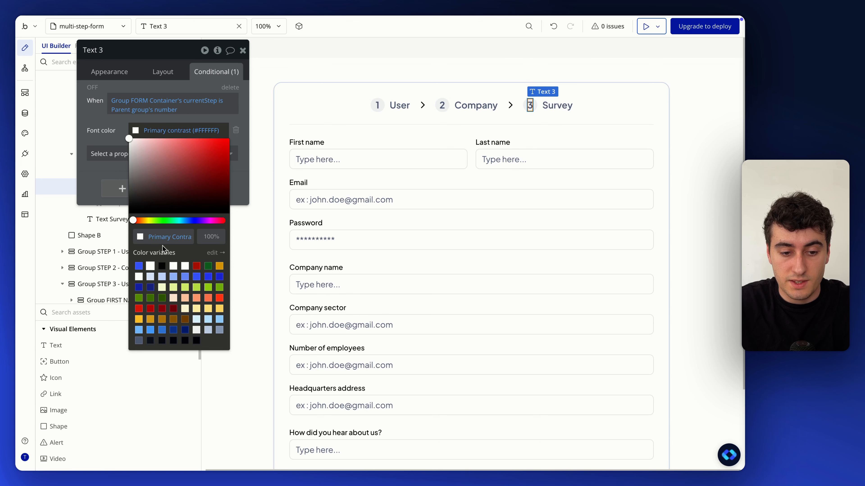
# Add a second condition to Text User: when Group FORM Container's currentStep > Parent group's number.
pyautogui.click(399, 105)
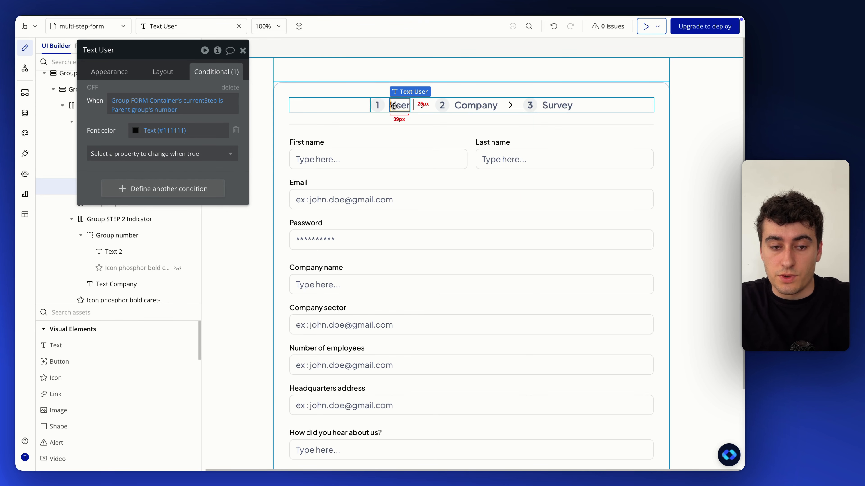
pyautogui.click(119, 191)
pyautogui.click(122, 187)
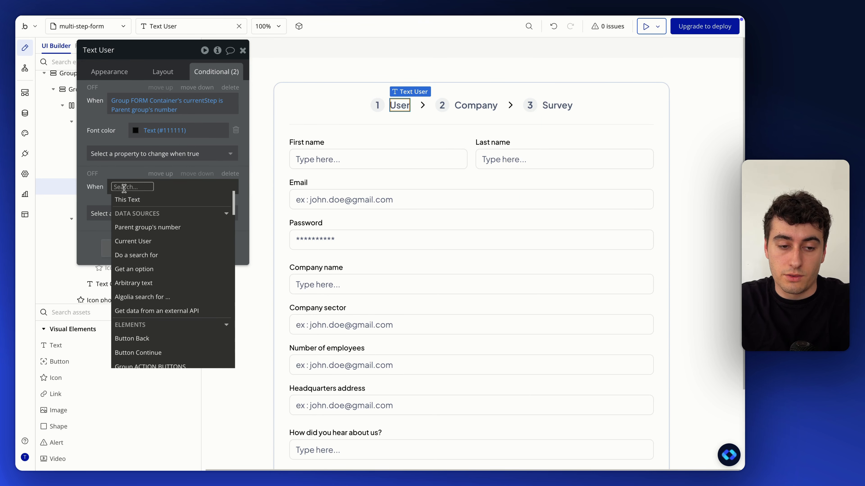
pyautogui.write('form')
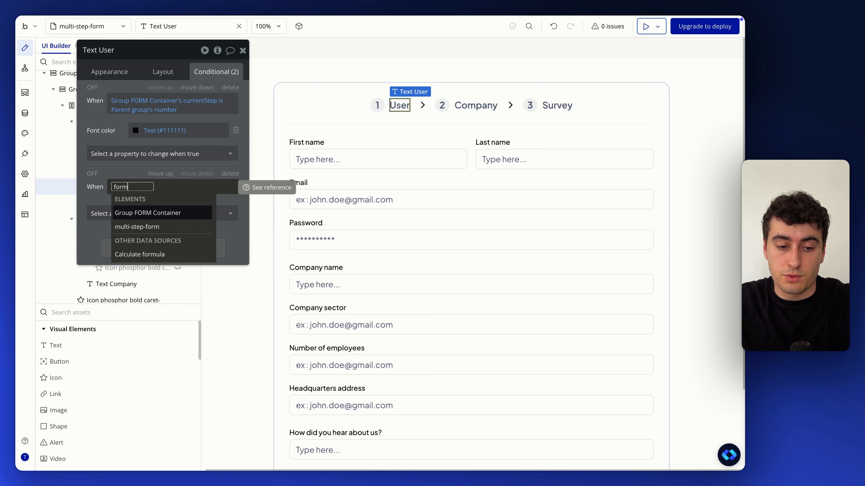
pyautogui.click(152, 217)
pyautogui.write('cur')
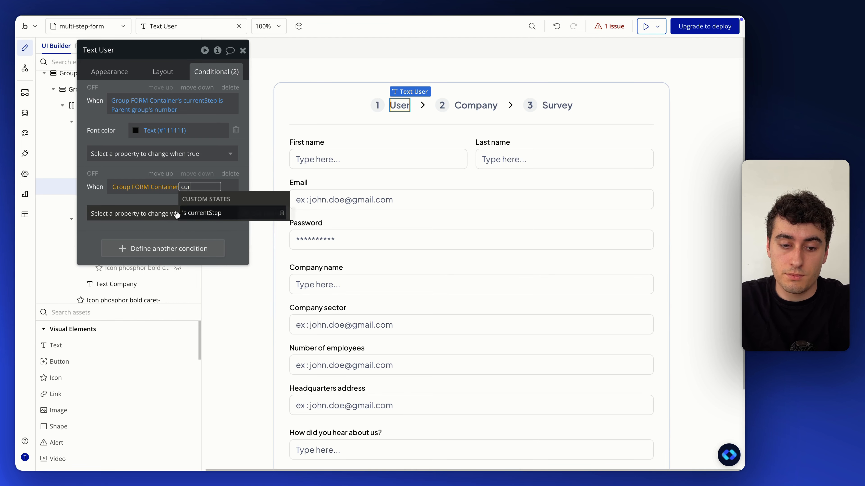
pyautogui.click(206, 214)
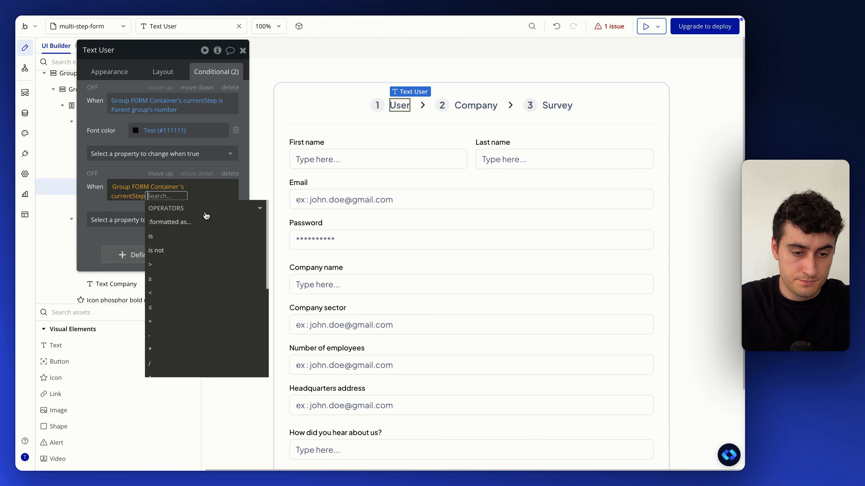
pyautogui.click(182, 293)
pyautogui.click(225, 191)
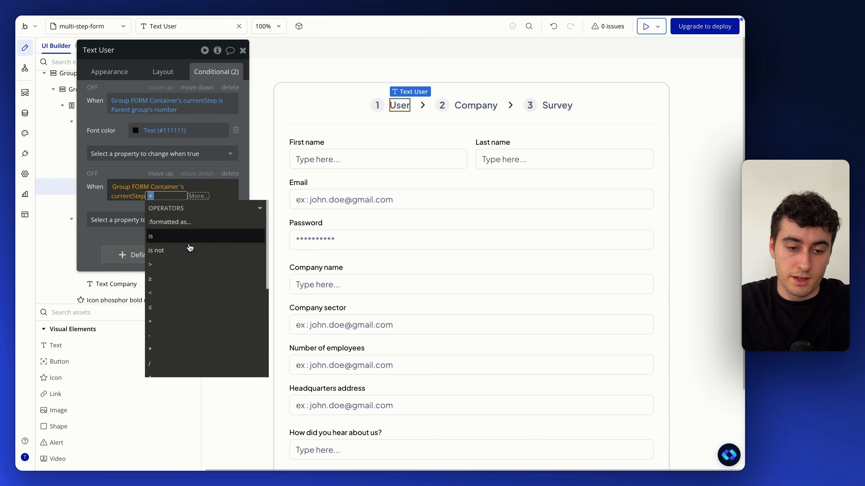
pyautogui.click(183, 268)
pyautogui.click(163, 236)
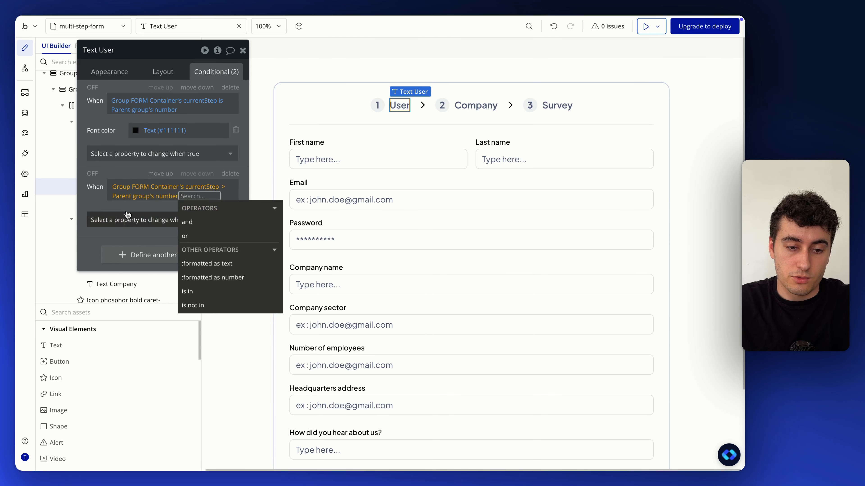
pyautogui.click(98, 202)
# Switch to Figma, examine the label and check circle fill of the completed Contato step, and return to Bubble.
pyautogui.moveTo(160, 200)
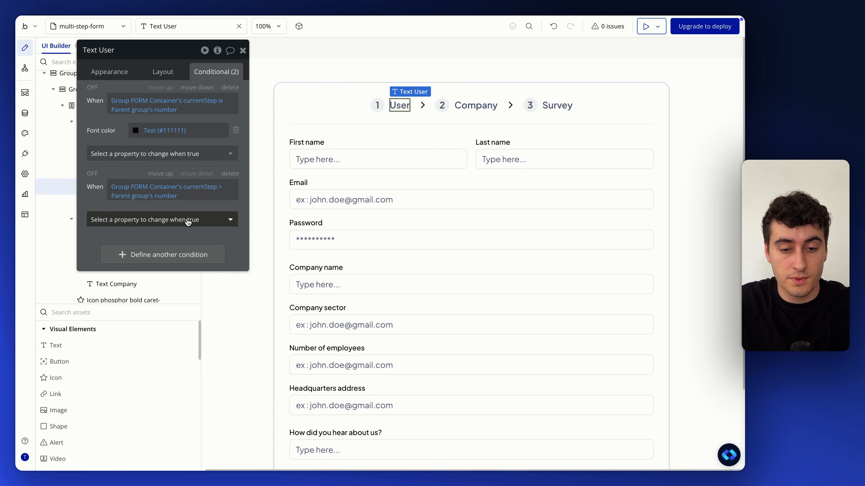
pyautogui.hotkey('ctrl', 'Up')
pyautogui.click(385, 58)
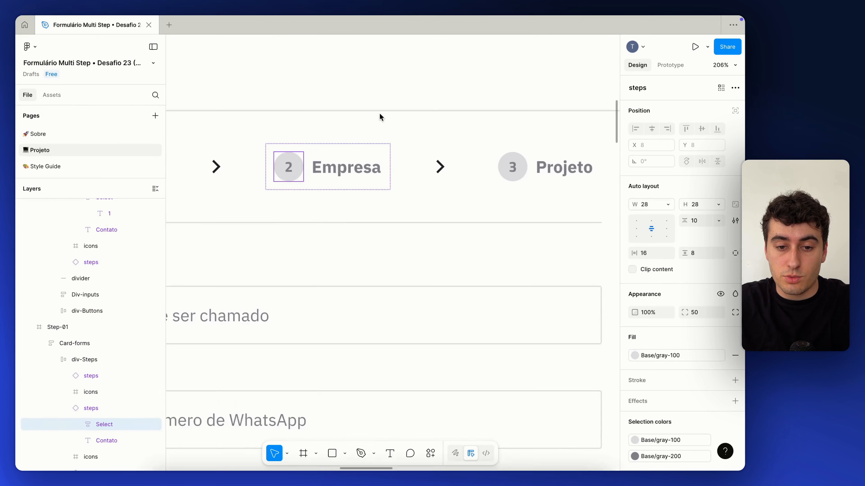
pyautogui.scroll(-3, 340, 219)
pyautogui.hscroll(-4, 342, 220)
pyautogui.scroll(-12, 342, 221)
pyautogui.scroll(15, 342, 221)
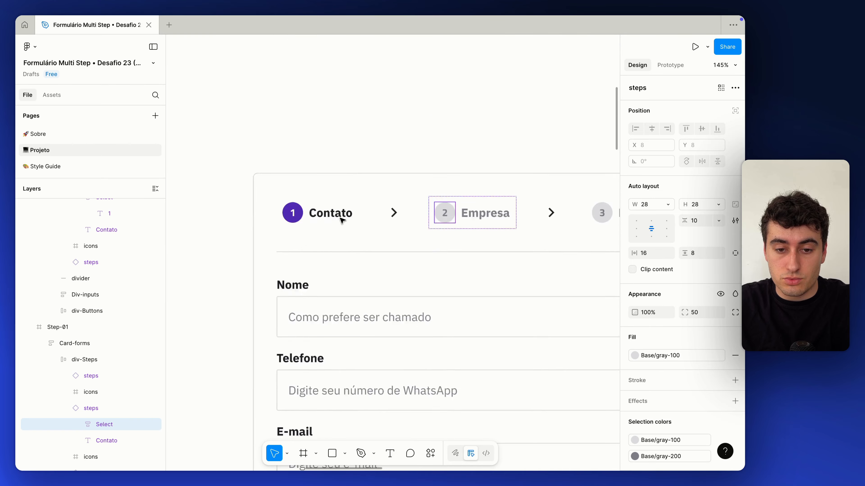
pyautogui.scroll(-4, 342, 223)
pyautogui.scroll(-5, 341, 223)
pyautogui.scroll(5, 329, 187)
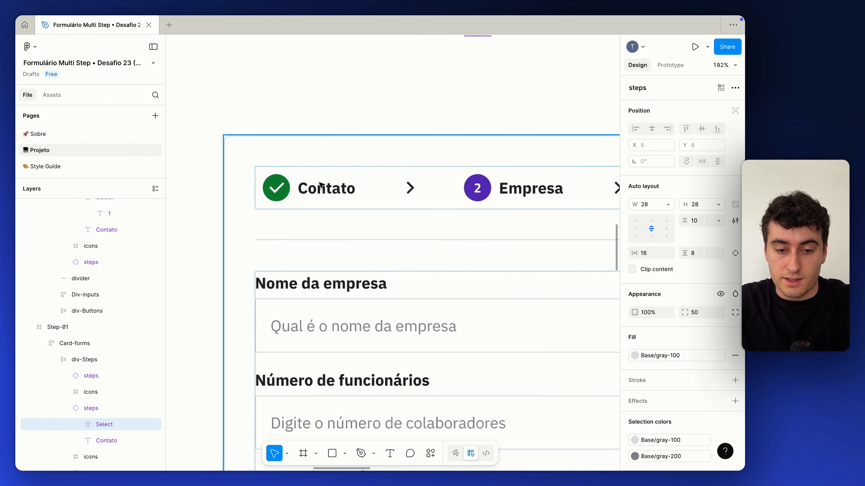
pyautogui.click(328, 187)
pyautogui.doubleClick(329, 188)
pyautogui.scroll(5, 295, 190)
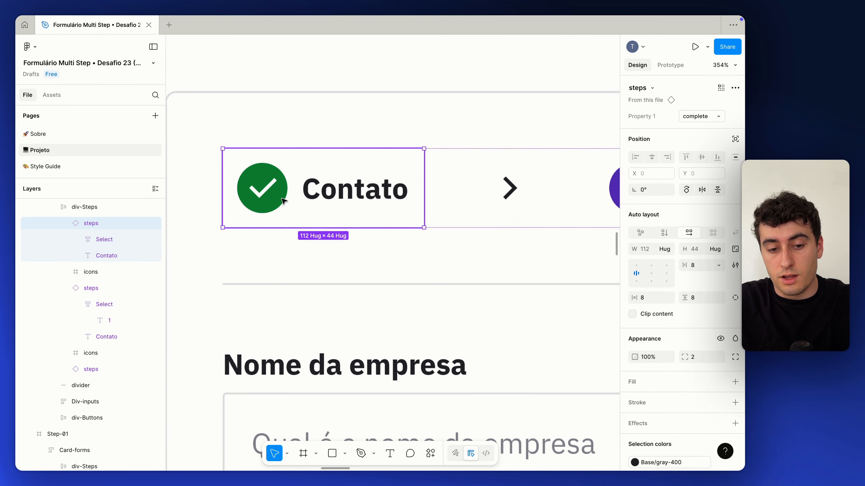
pyautogui.doubleClick(291, 188)
pyautogui.click(289, 187)
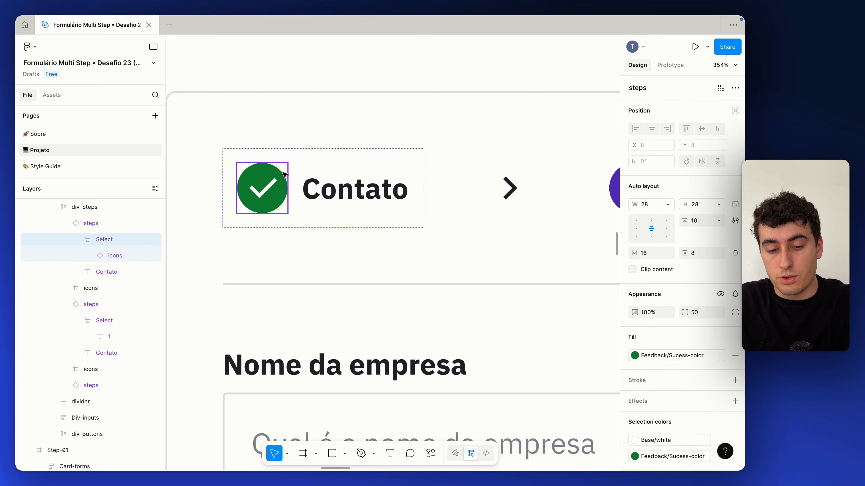
pyautogui.scroll(-4, 279, 187)
pyautogui.hotkey('ctrl', 'Up')
pyautogui.click(460, 53)
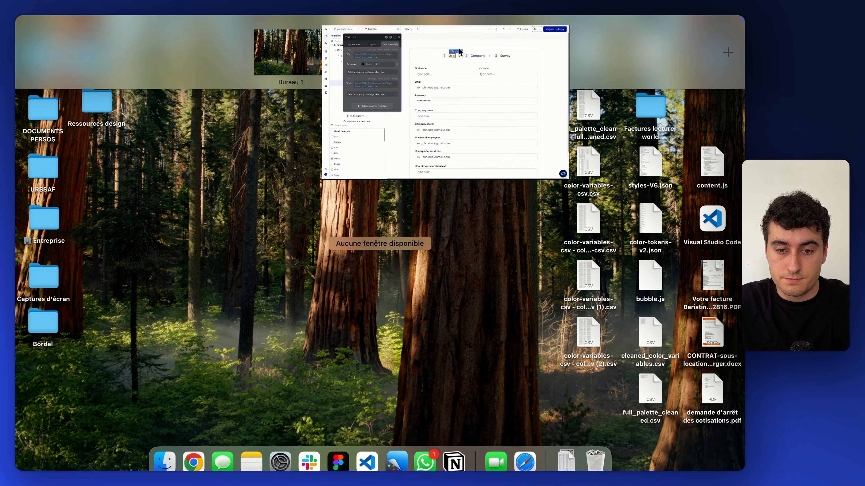
pyautogui.click(167, 220)
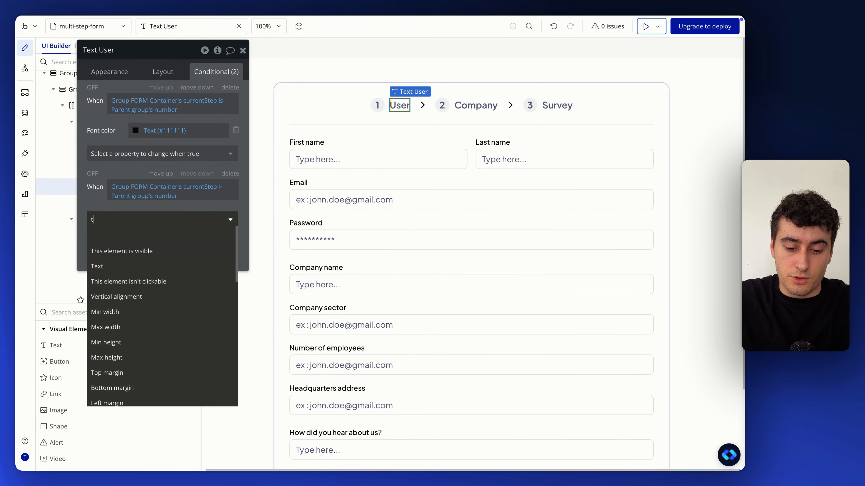
pyautogui.write('text')
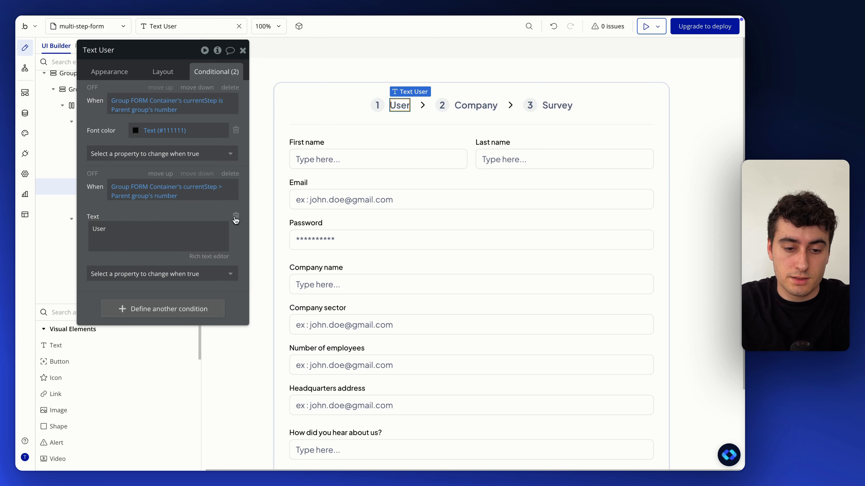
pyautogui.click(236, 217)
# Make Text User's second condition change the font color to Text (#111111).
pyautogui.click(235, 219)
pyautogui.write('font')
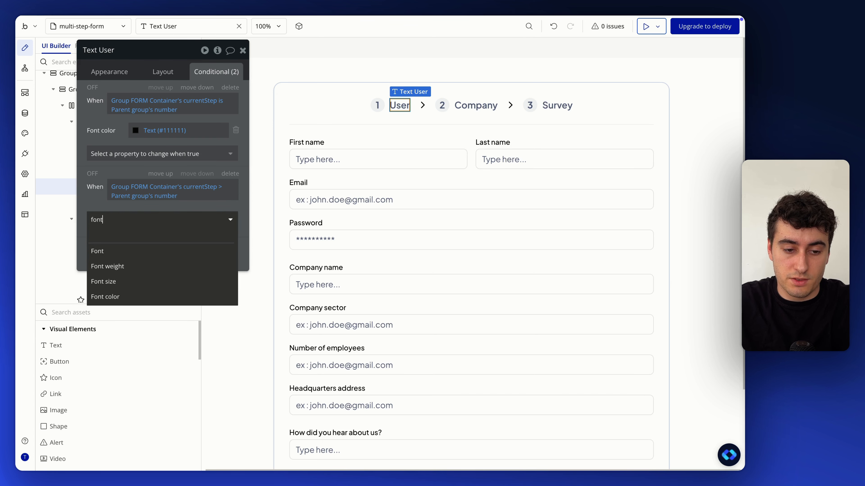
pyautogui.click(135, 296)
pyautogui.click(139, 227)
pyautogui.click(162, 353)
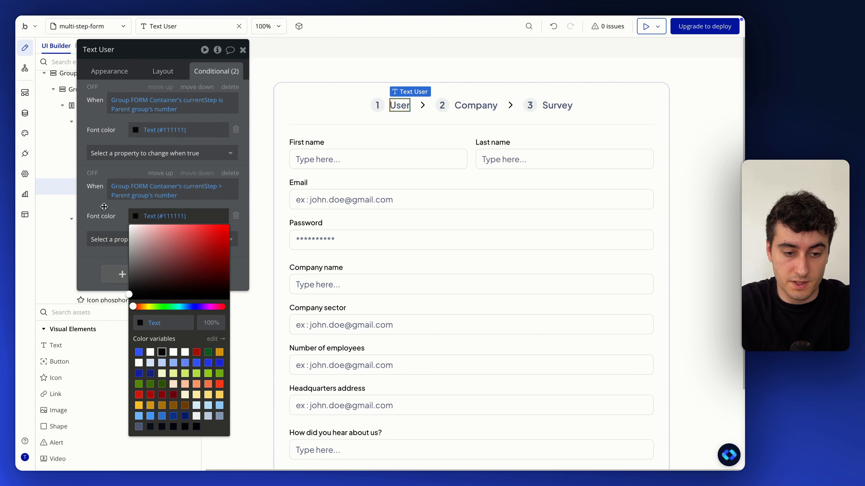
# Copy the currentStep > Parent group's number expression and paste it into a new condition on the User step's number group.
pyautogui.rightClick(133, 186)
pyautogui.click(205, 155)
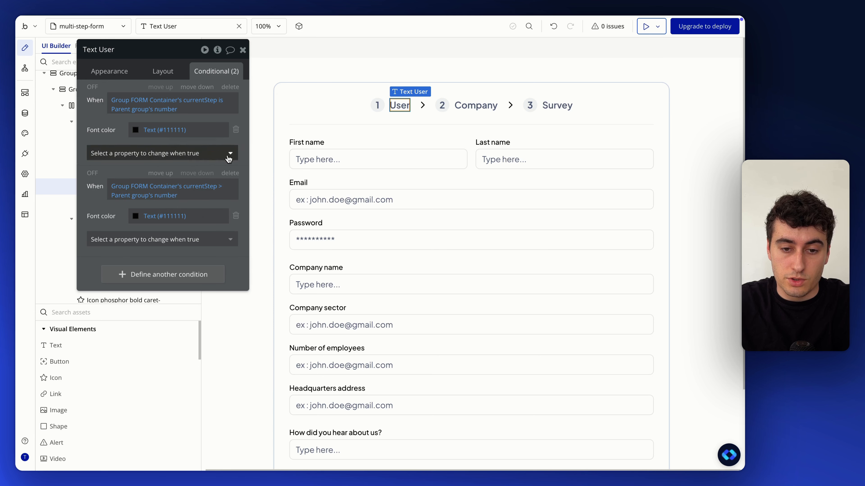
pyautogui.click(378, 107)
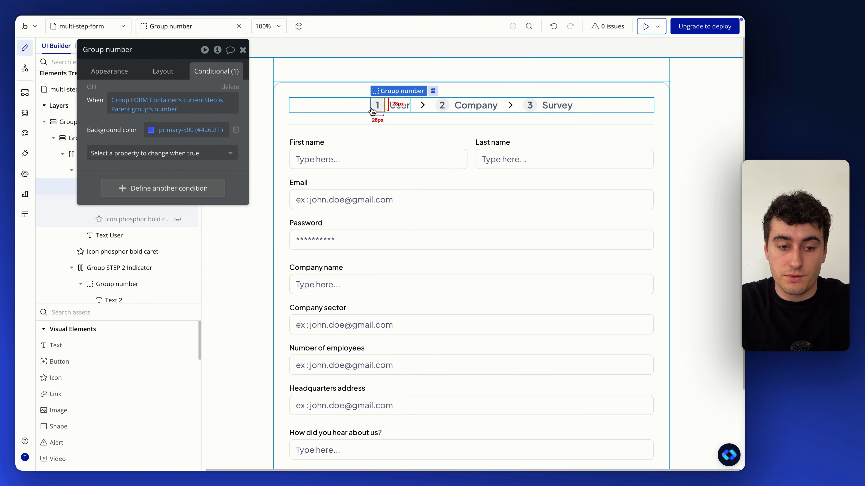
pyautogui.click(125, 188)
pyautogui.rightClick(124, 187)
pyautogui.click(193, 170)
# Make the User number group's second condition change the background color to Success (#1E6C30).
pyautogui.click(154, 218)
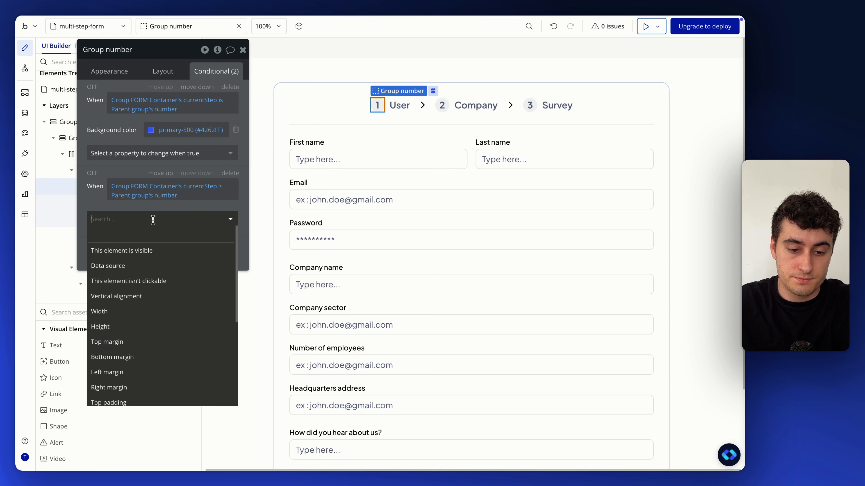
pyautogui.write('ab')
pyautogui.press('BackSpace')
pyautogui.press('BackSpace')
pyautogui.write('ba')
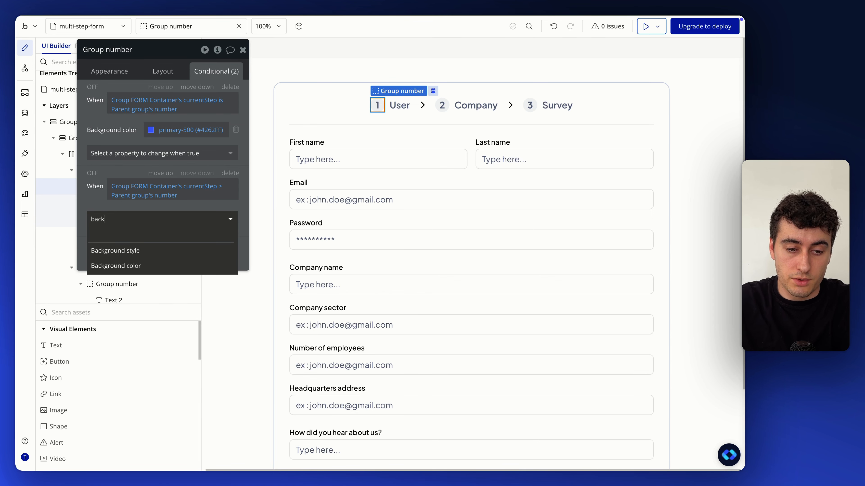
pyautogui.write('ck')
pyautogui.click(160, 266)
pyautogui.click(150, 226)
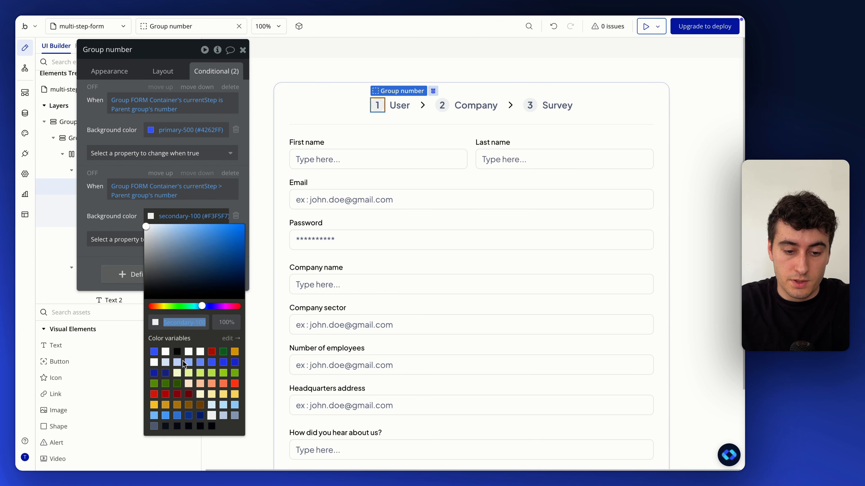
pyautogui.click(223, 351)
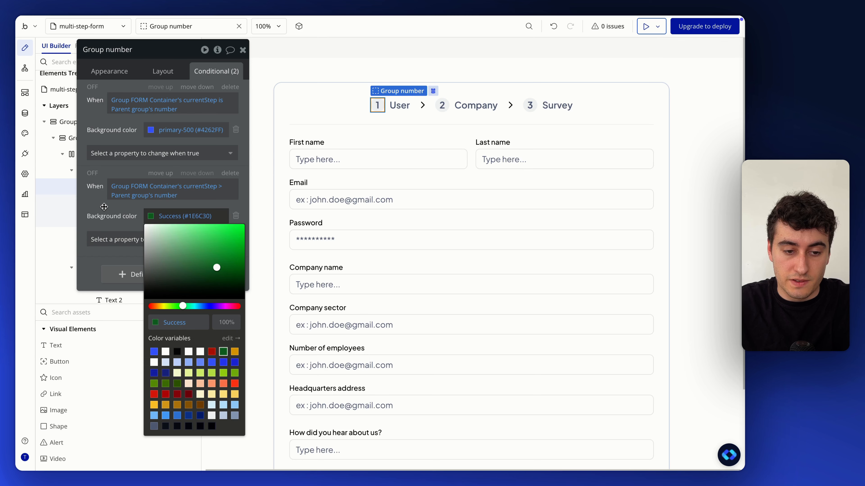
pyautogui.moveTo(104, 206); pyautogui.dragTo(555, 241)
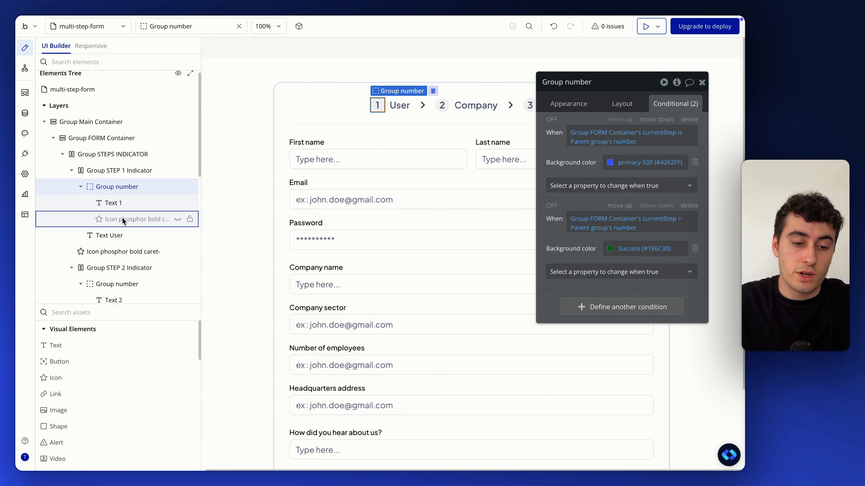
# Add a second condition to Text 1 that hides it when Group FORM Container's currentStep > Parent group's number.
pyautogui.click(108, 204)
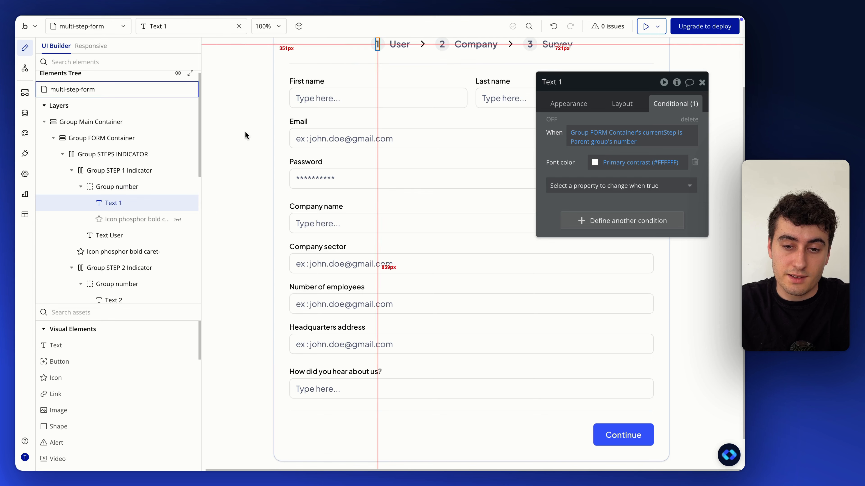
pyautogui.click(154, 219)
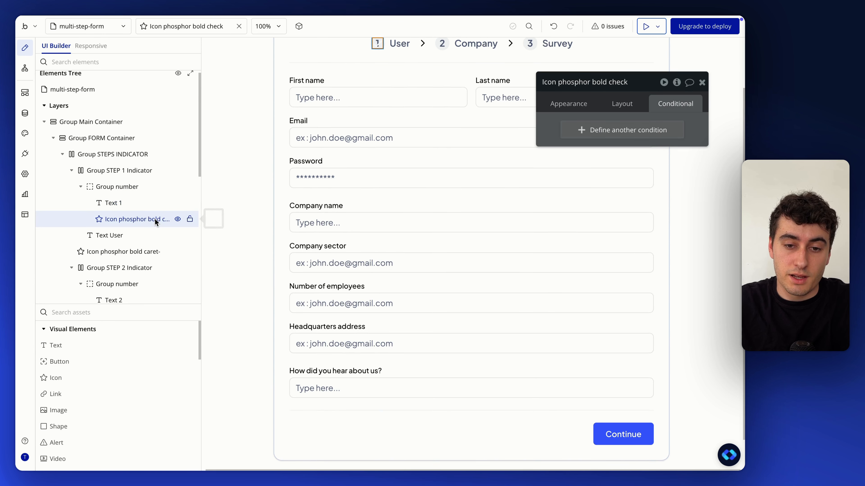
pyautogui.click(128, 203)
pyautogui.click(577, 221)
pyautogui.rightClick(578, 221)
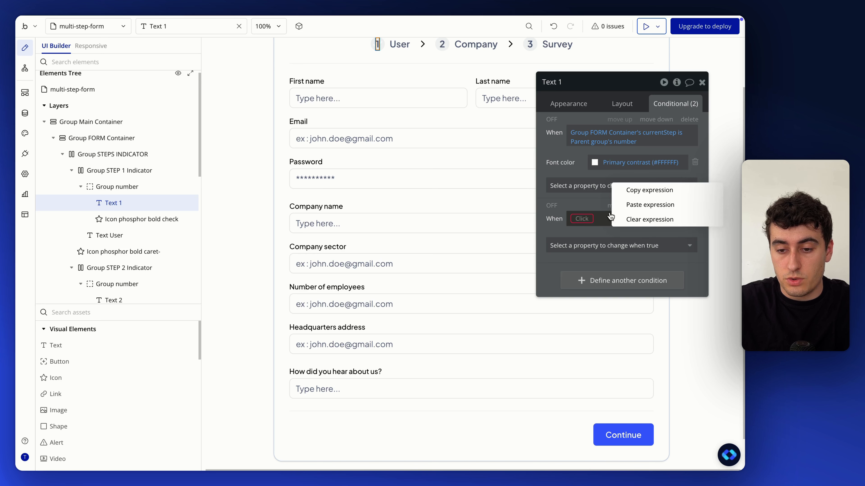
pyautogui.click(636, 204)
pyautogui.scroll(2, 494, 187)
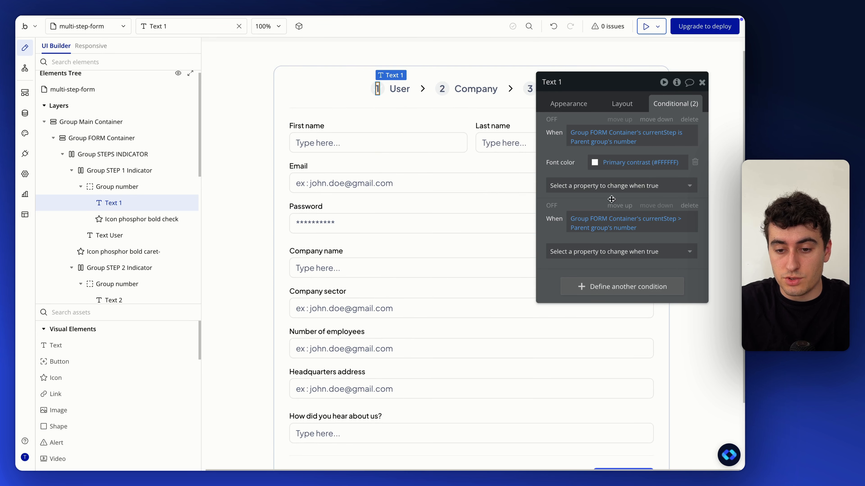
pyautogui.click(611, 251)
pyautogui.click(609, 282)
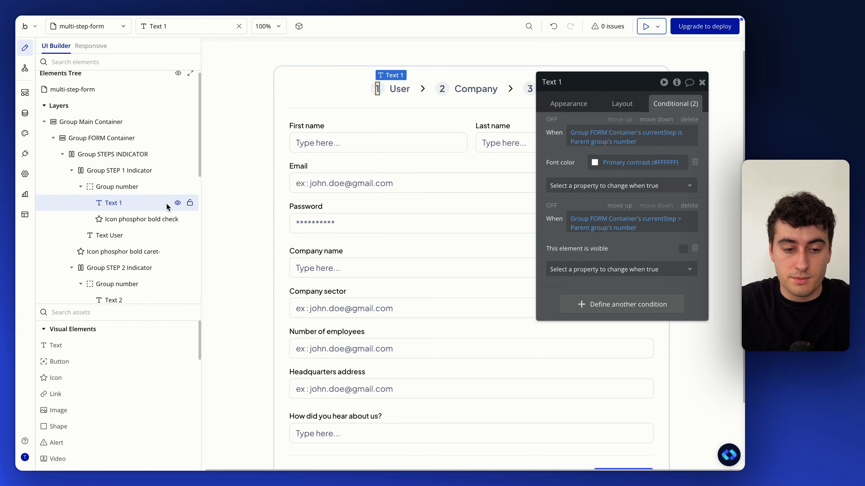
# Add a condition making the User step's check icon visible when Group FORM Container's currentStep > Parent group's number.
pyautogui.click(149, 218)
pyautogui.click(598, 134)
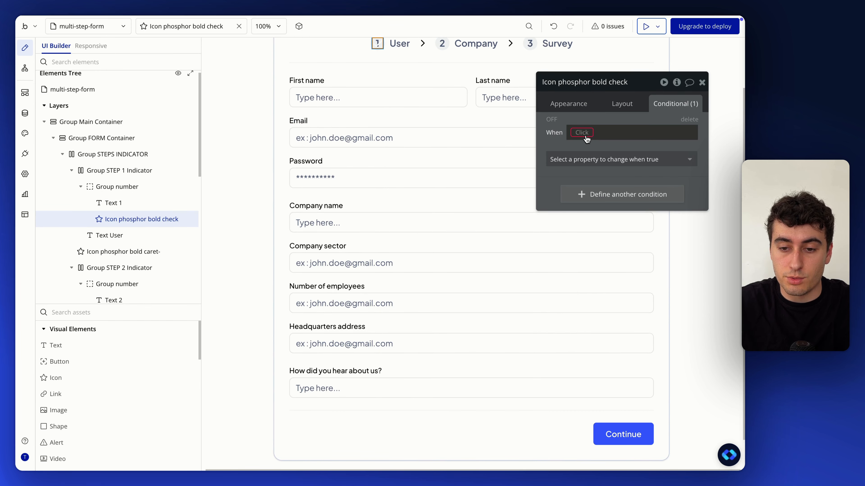
pyautogui.rightClick(587, 139)
pyautogui.click(652, 123)
pyautogui.click(616, 165)
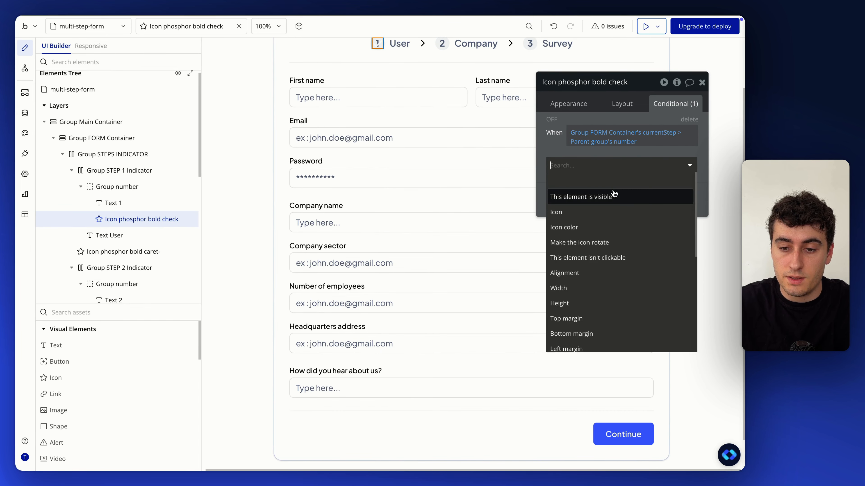
pyautogui.click(613, 194)
pyautogui.click(625, 106)
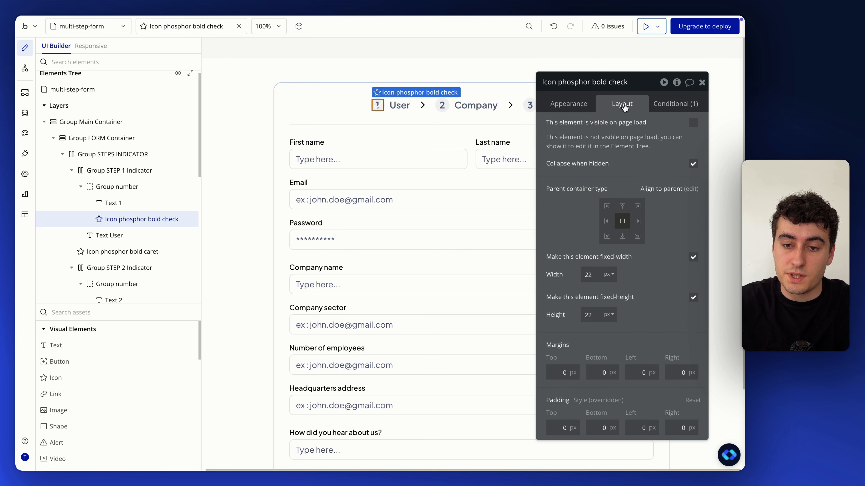
pyautogui.click(686, 106)
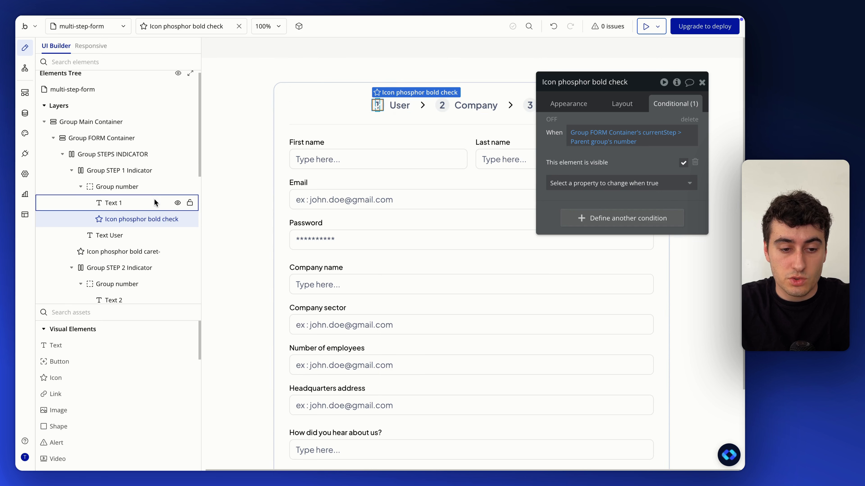
pyautogui.click(178, 219)
# Copy the User number group's Success background condition to the Company and Survey number groups.
pyautogui.click(143, 187)
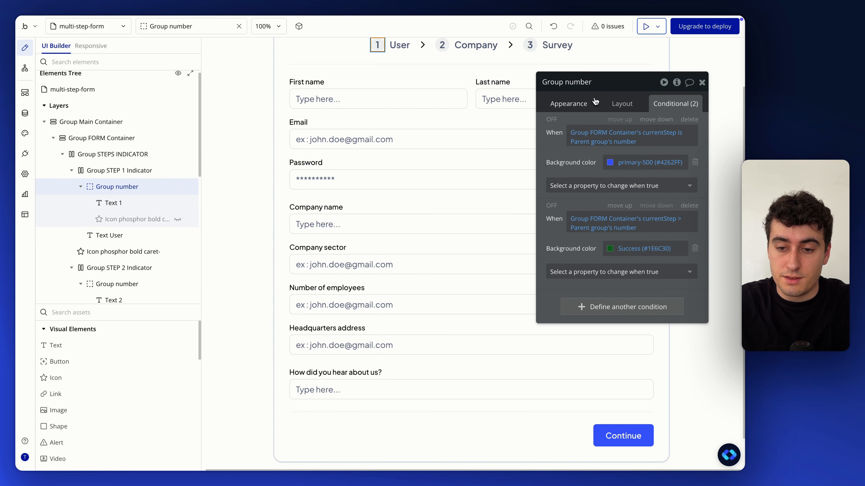
pyautogui.rightClick(557, 226)
pyautogui.click(609, 199)
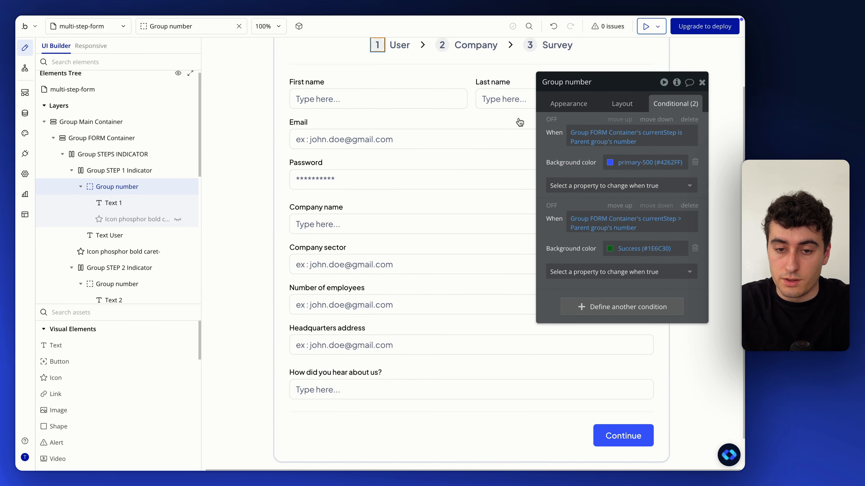
pyautogui.click(448, 50)
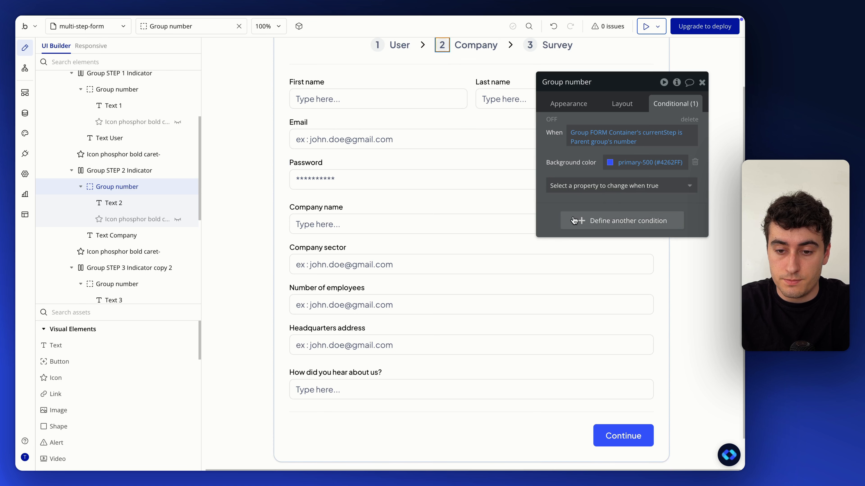
pyautogui.rightClick(587, 218)
pyautogui.click(639, 187)
pyautogui.click(530, 44)
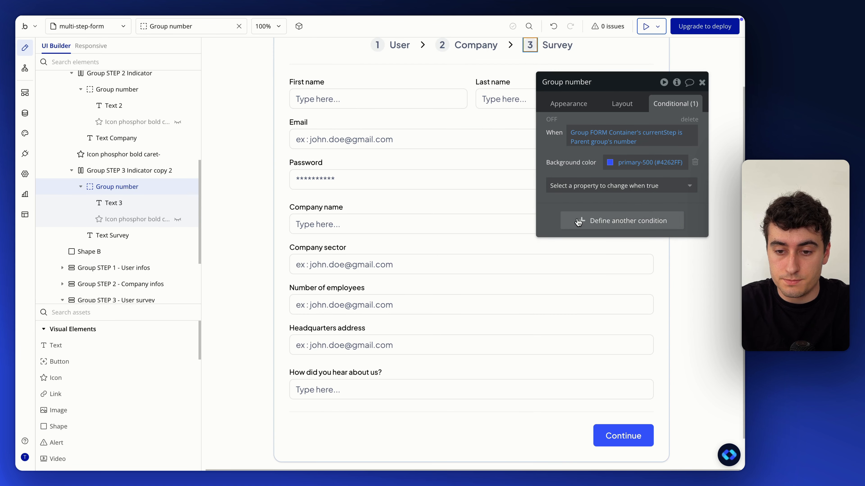
pyautogui.rightClick(613, 189)
pyautogui.click(634, 202)
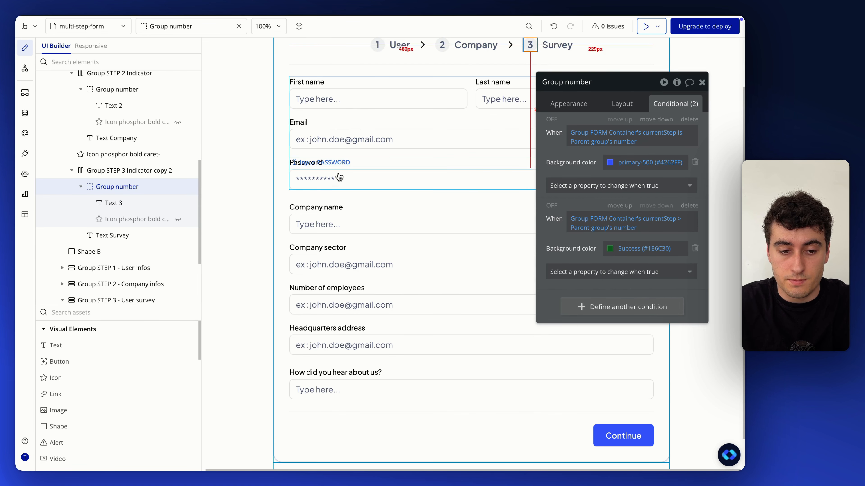
# Copy Text 1's hide condition for currentStep > Parent group's number to Text 2 and Text 3.
pyautogui.click(142, 204)
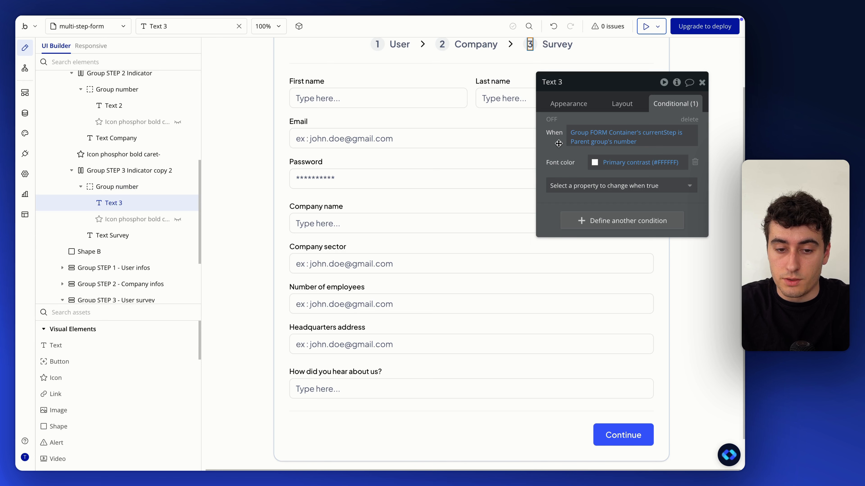
pyautogui.click(378, 44)
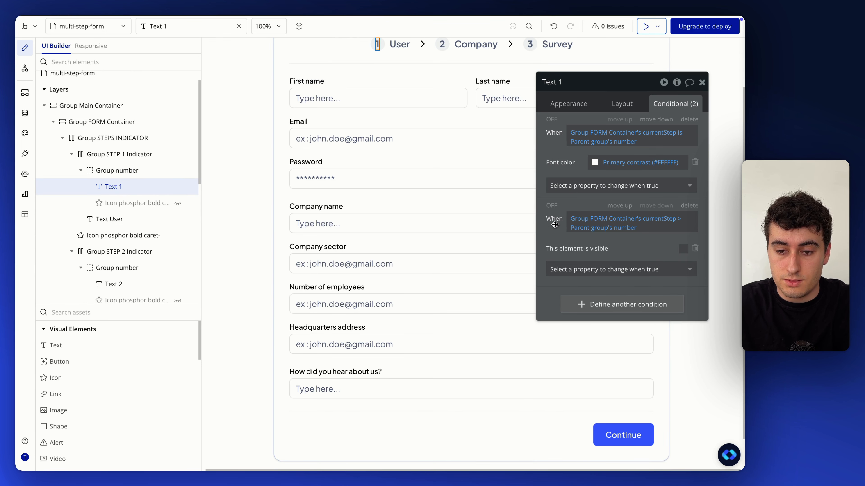
pyautogui.rightClick(568, 209)
pyautogui.click(608, 196)
pyautogui.click(441, 44)
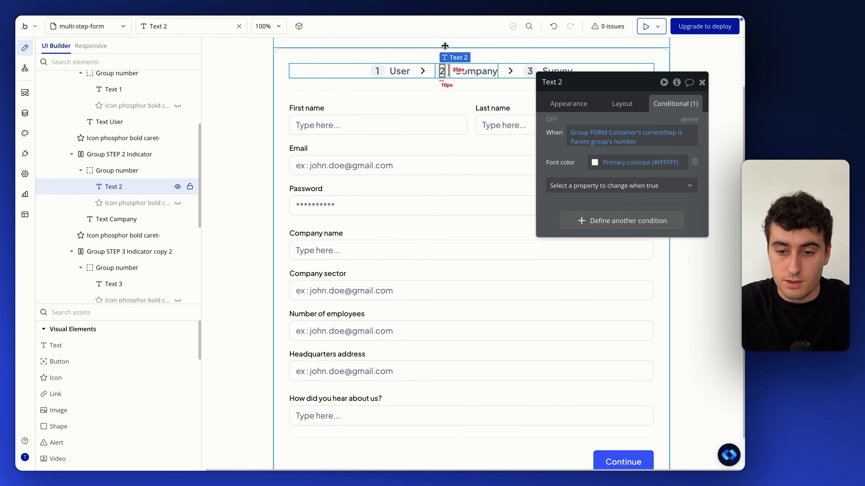
pyautogui.scroll(2, 445, 46)
pyautogui.rightClick(549, 221)
pyautogui.click(617, 202)
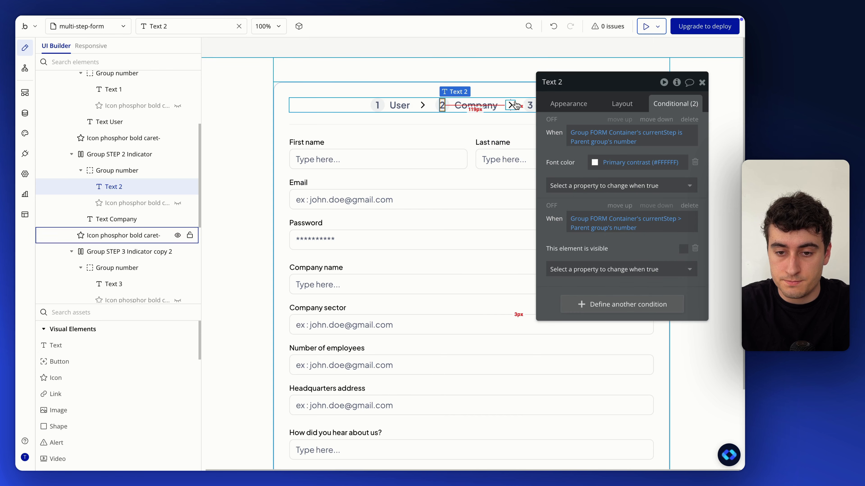
pyautogui.click(528, 105)
pyautogui.rightClick(563, 233)
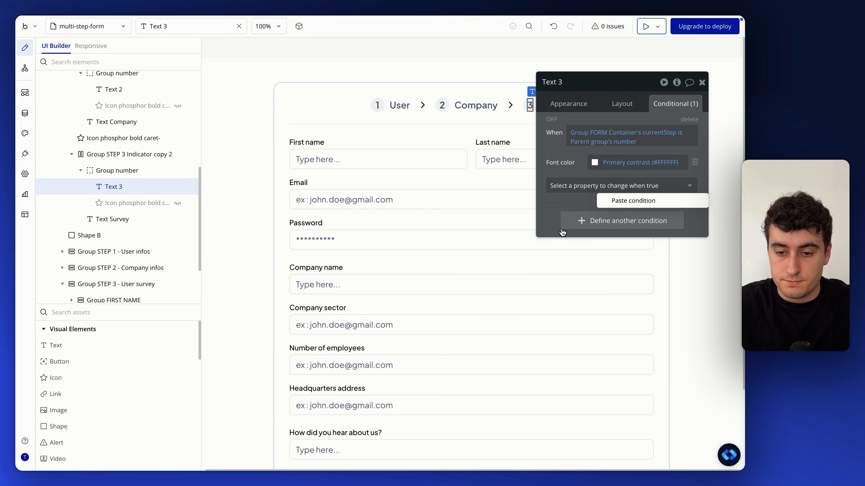
pyautogui.click(634, 201)
# Copy the User check icon's visibility condition to the check icons of the Company and Survey steps.
pyautogui.click(177, 203)
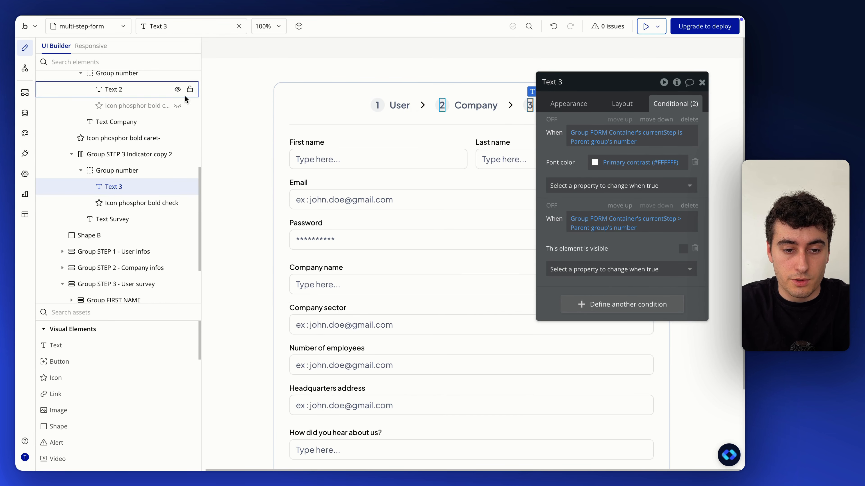
pyautogui.click(178, 106)
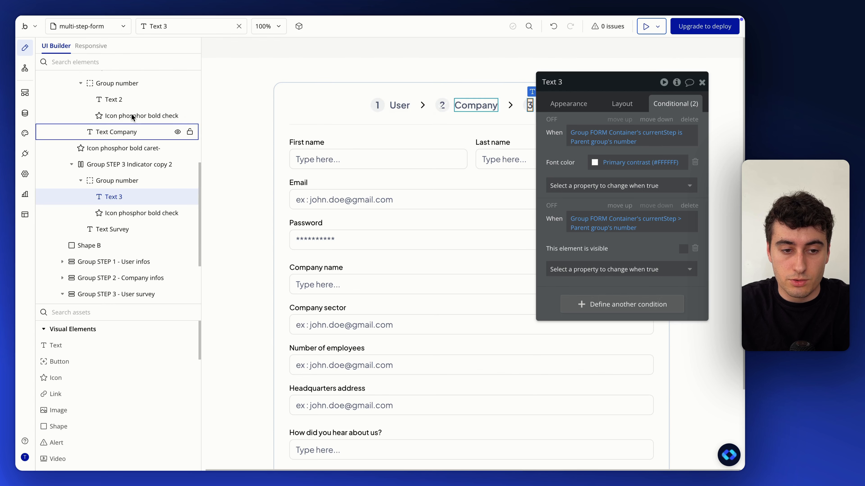
pyautogui.scroll(3, 131, 113)
pyautogui.click(137, 86)
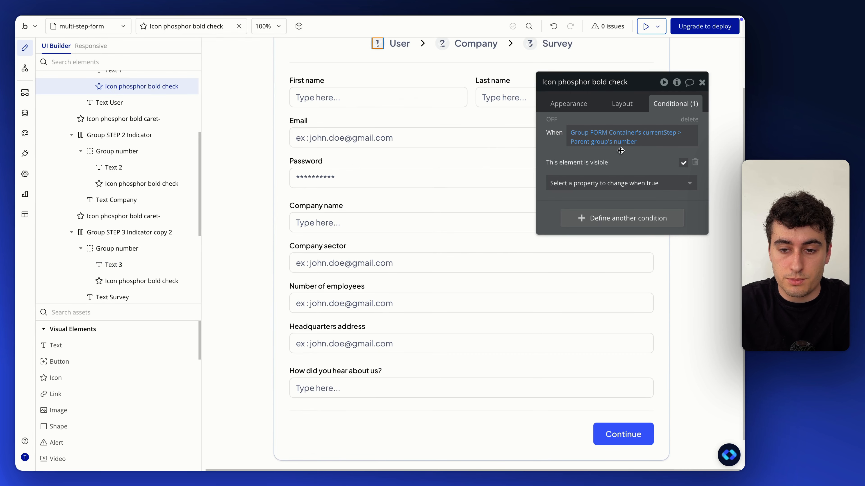
pyautogui.rightClick(562, 141)
pyautogui.click(633, 112)
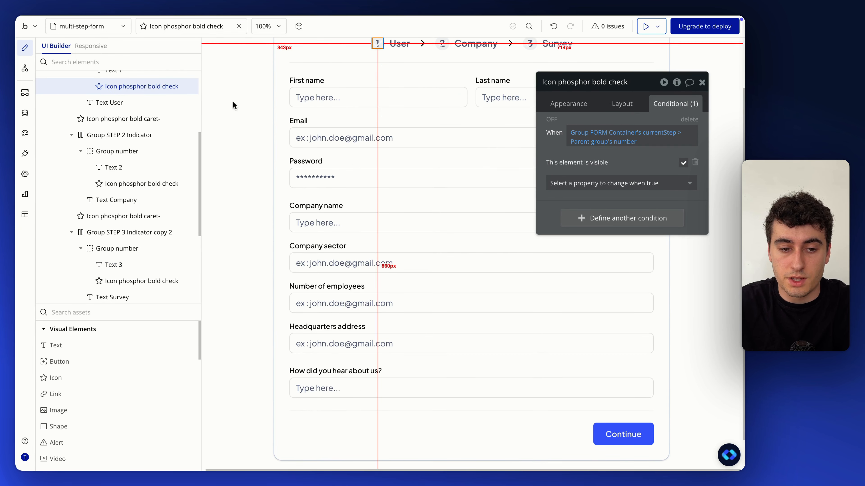
pyautogui.click(139, 184)
pyautogui.rightClick(582, 136)
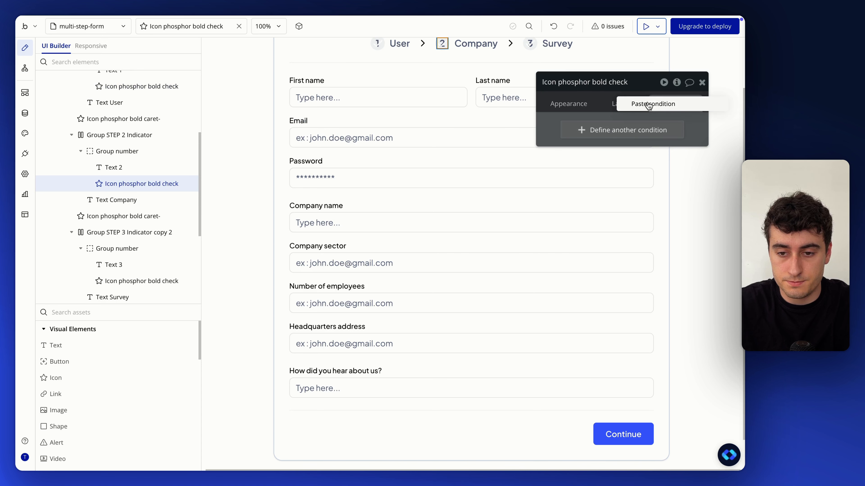
pyautogui.click(648, 105)
pyautogui.scroll(-2, 127, 201)
pyautogui.click(126, 234)
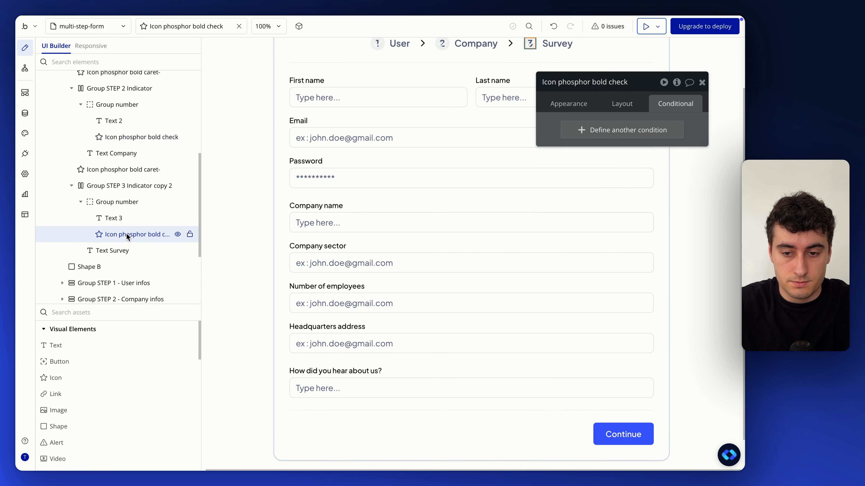
pyautogui.rightClick(588, 138)
pyautogui.click(648, 112)
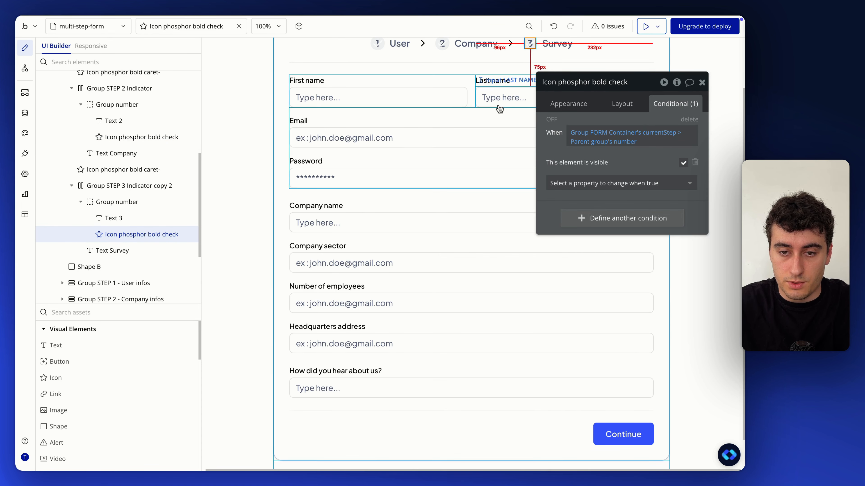
# Copy Text User's currentStep > Parent group's number font color condition to Text Company and Text Survey.
pyautogui.scroll(2, 527, 142)
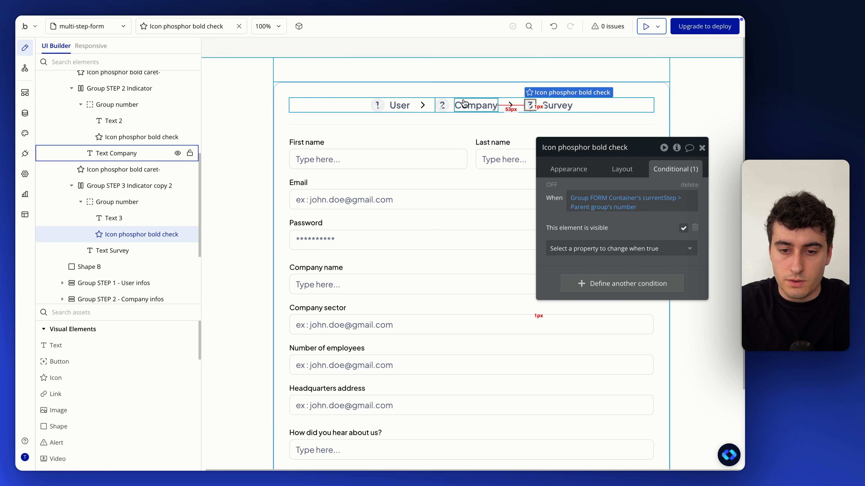
pyautogui.click(468, 108)
pyautogui.click(399, 105)
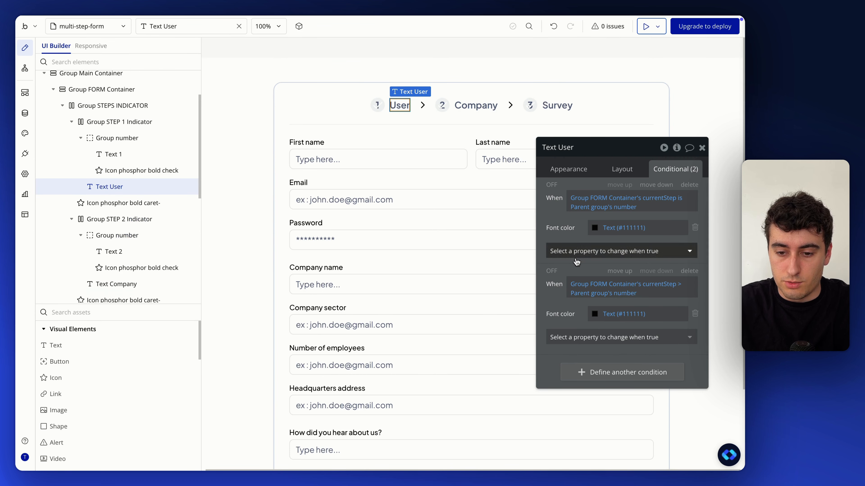
pyautogui.rightClick(548, 288)
pyautogui.click(605, 262)
pyautogui.click(476, 105)
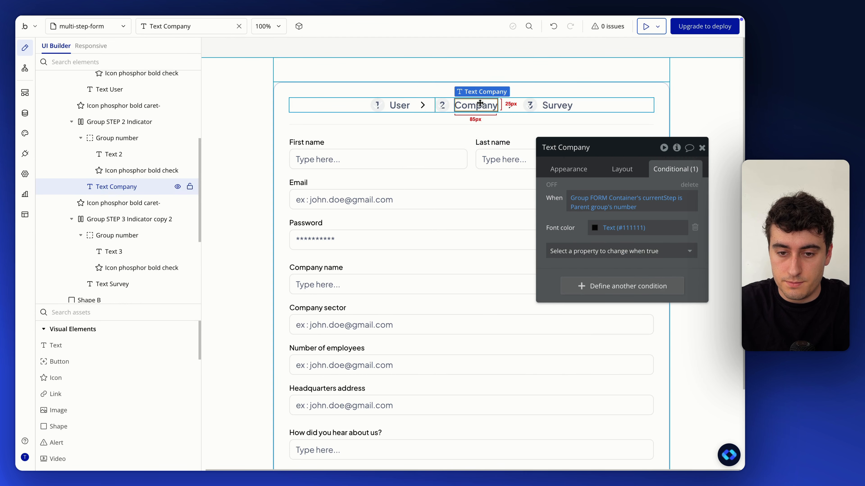
pyautogui.rightClick(609, 252)
pyautogui.click(640, 258)
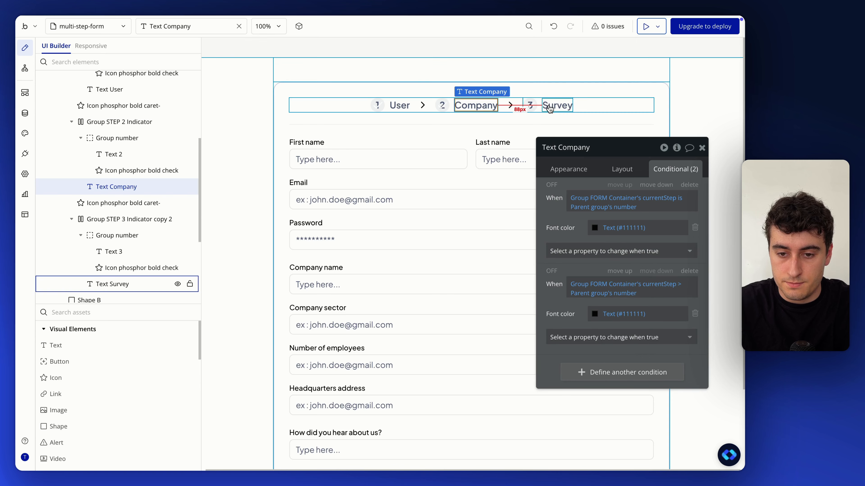
pyautogui.click(548, 110)
pyautogui.rightClick(616, 243)
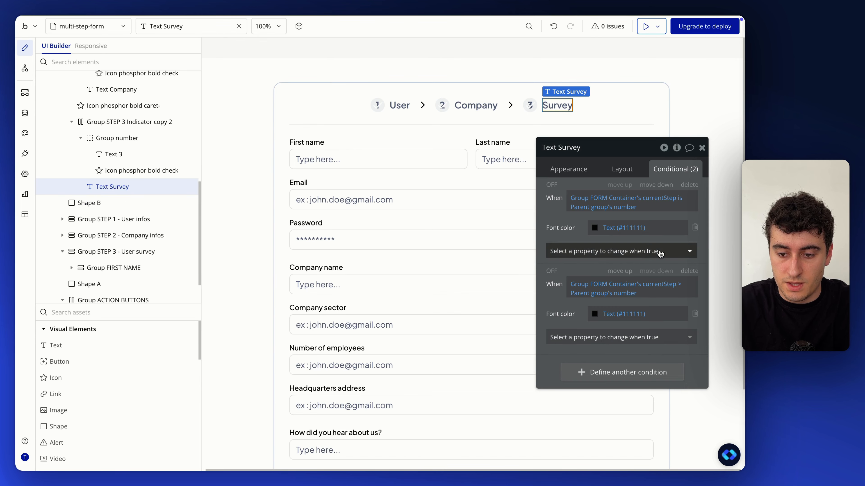
pyautogui.click(647, 251)
# Preview the form and continue through the User and Company steps to check the step indicator states.
pyautogui.click(646, 30)
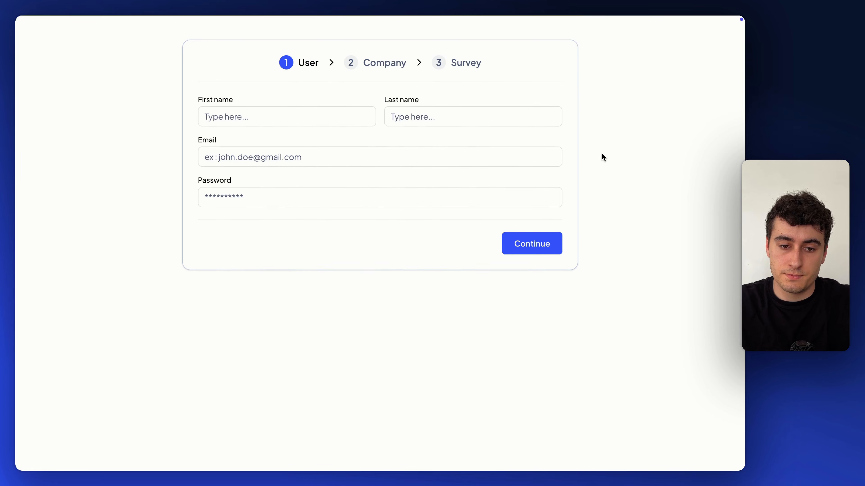
pyautogui.click(550, 248)
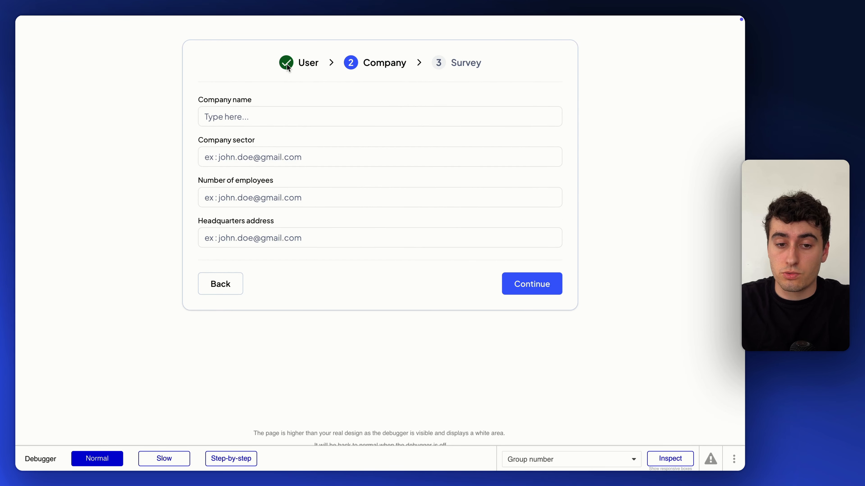
pyautogui.click(546, 284)
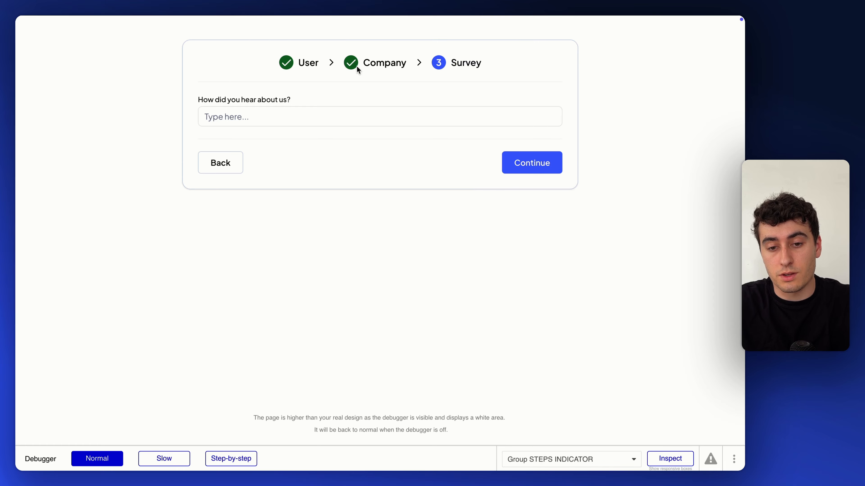